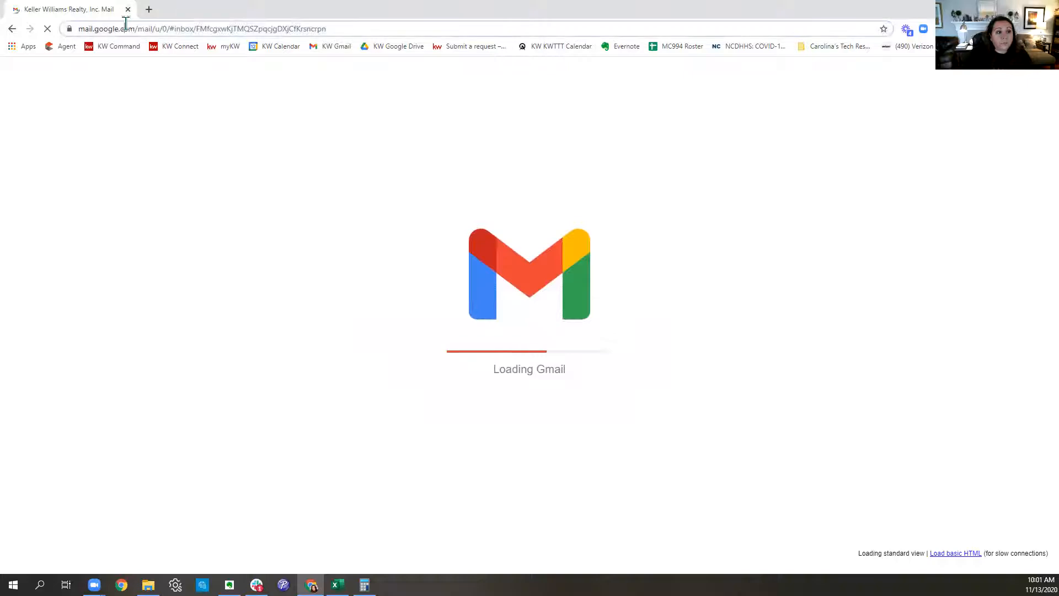
Go to the zipformplus.com sign-in page by entering 'zipform' in Chrome's address bar
text(zif)
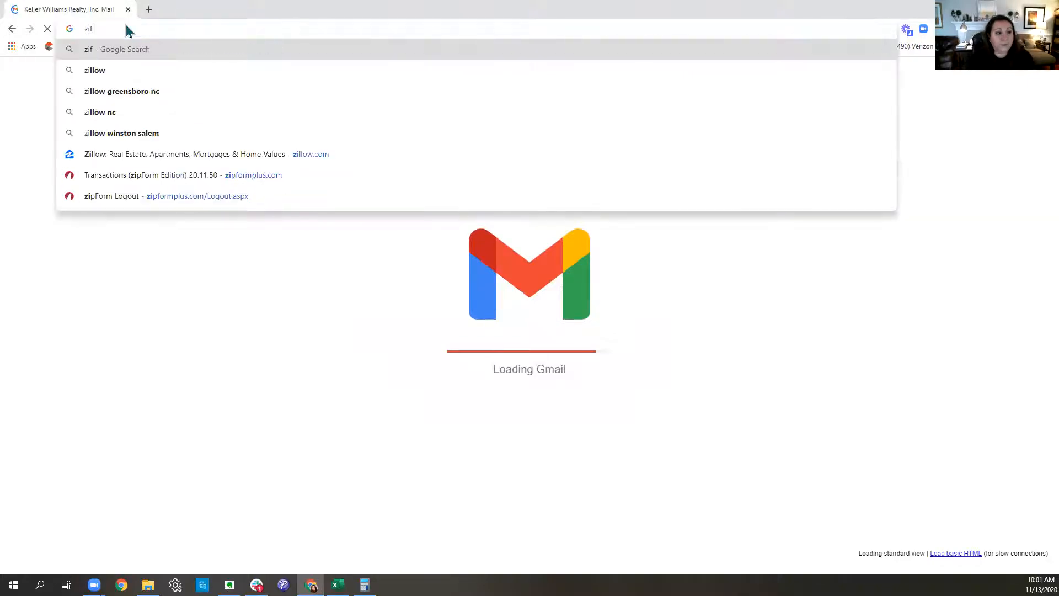
key(BackSpace)
text(pformplus.com)
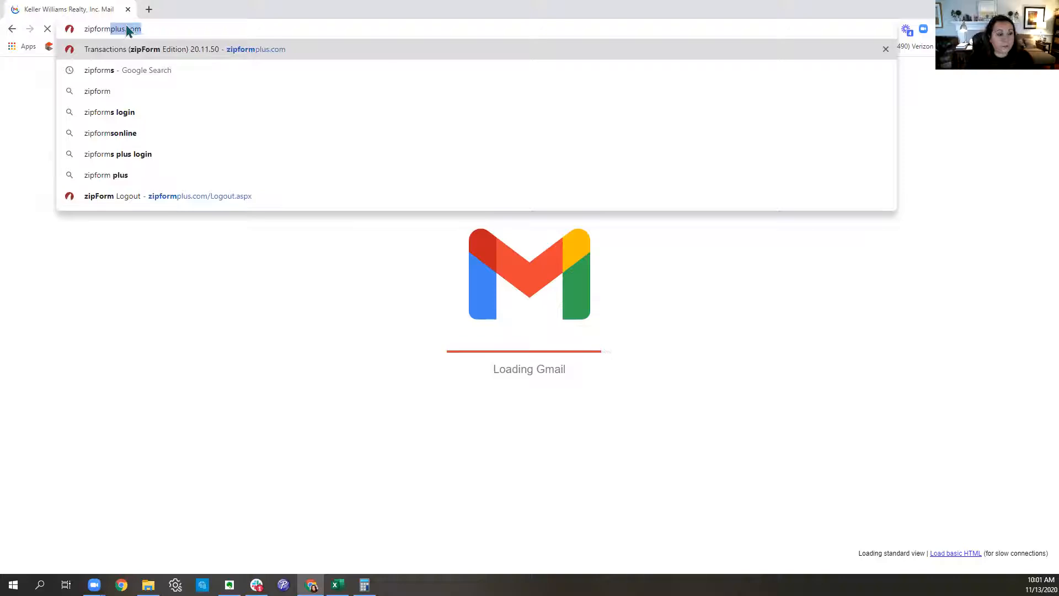
key(Return)
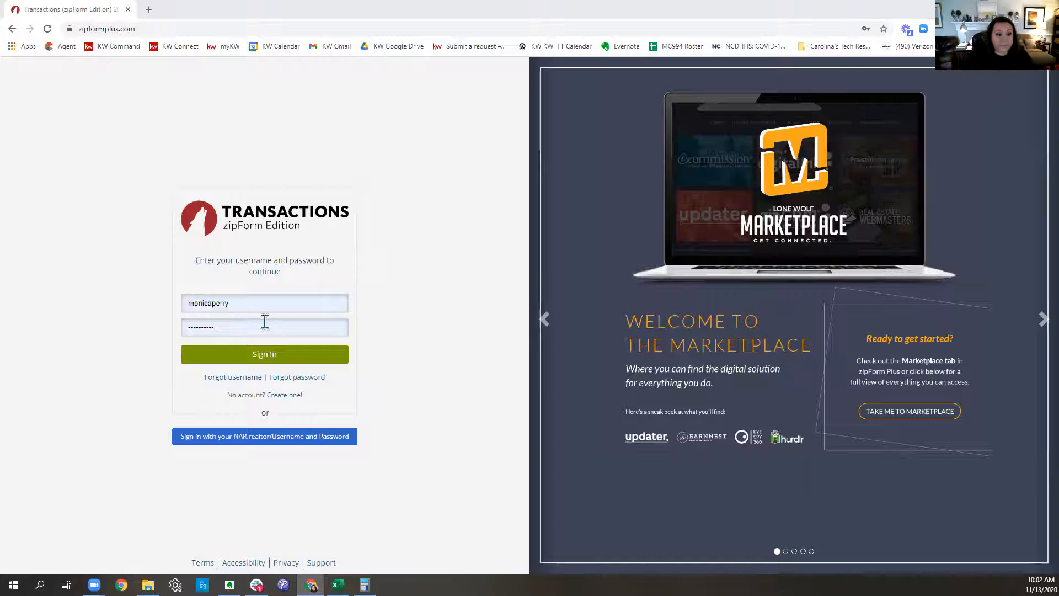
Check the filled-in username and password, then show Google Drive's My Drive in a new tab
drag(264, 304, 154, 306)
click(385, 314)
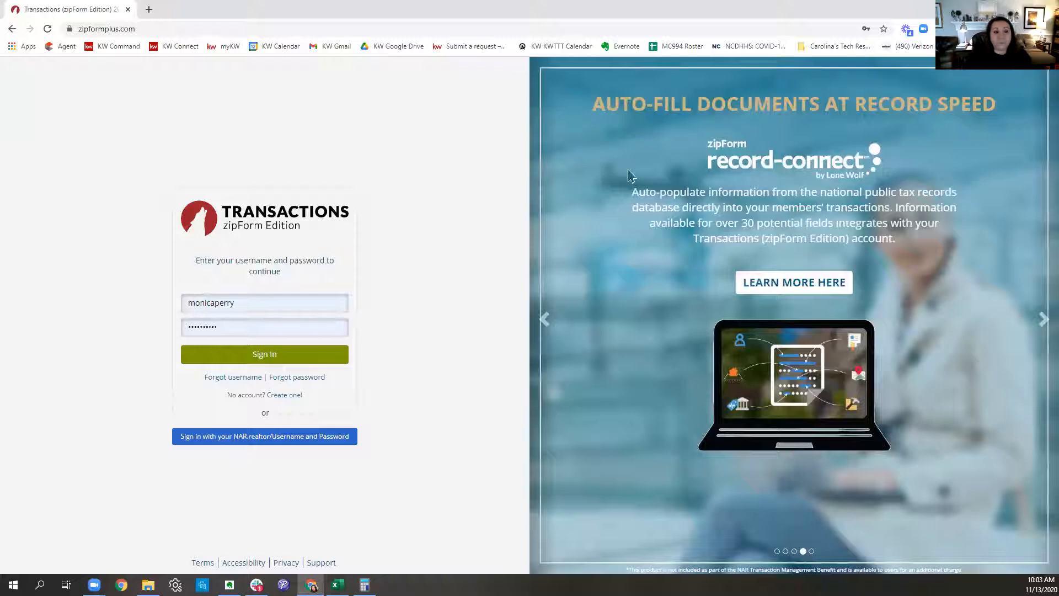
click(265, 302)
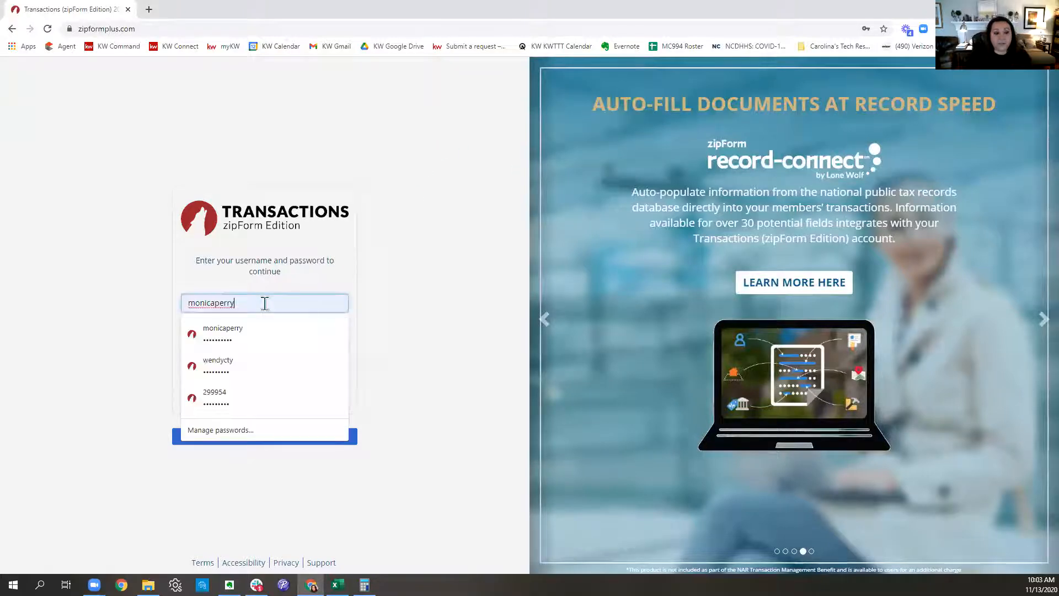
click(274, 325)
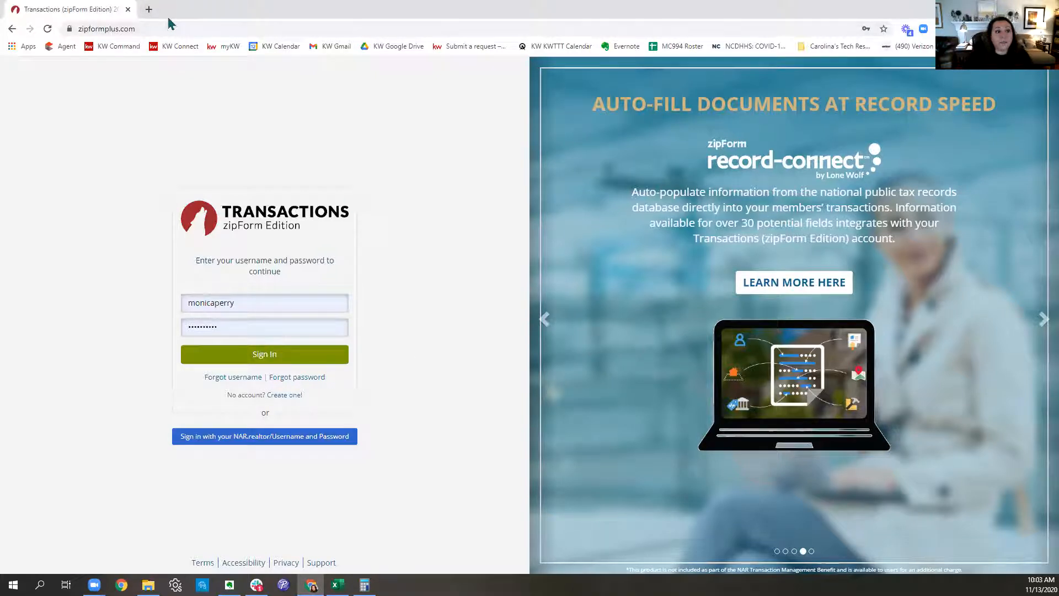
click(149, 10)
click(407, 49)
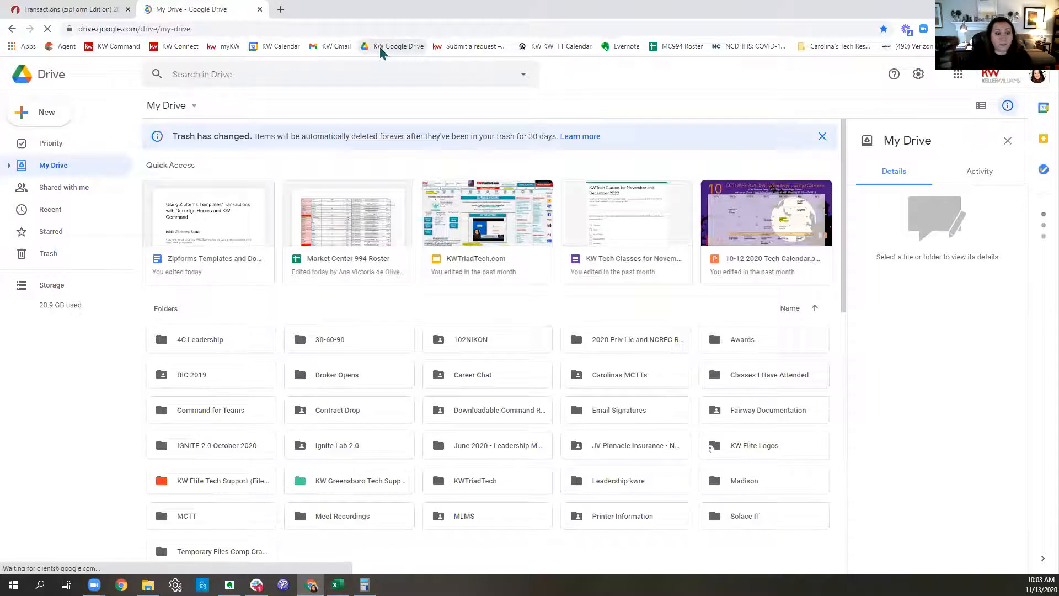
Open and skim the 'Zipforms Templates and Docusign' guide, then go back to the zipForm sign-in tab
double_click(232, 223)
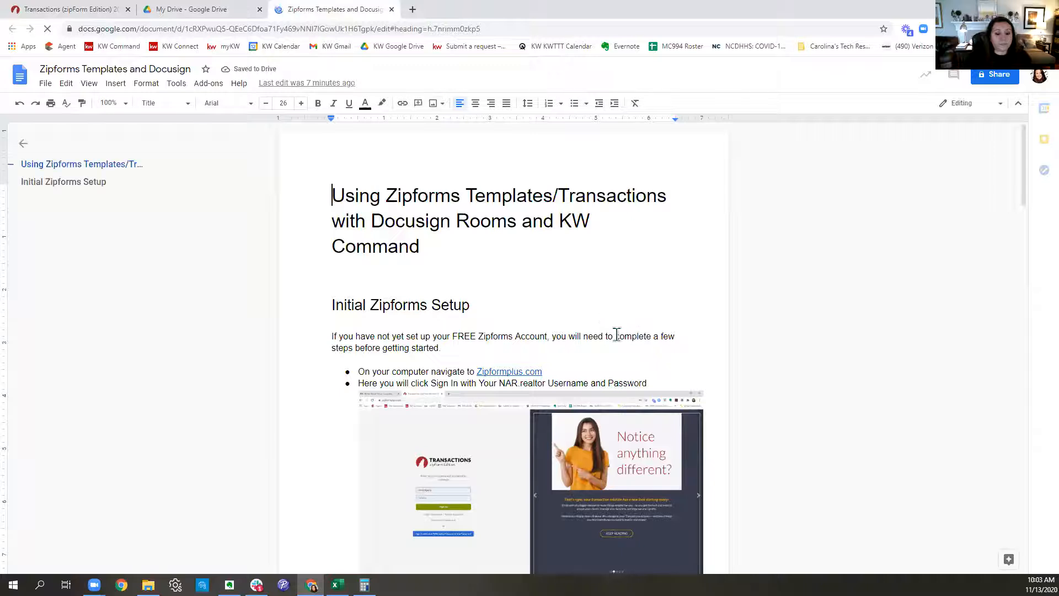
scroll(614, 336, down, 9)
scroll(618, 334, down, 10)
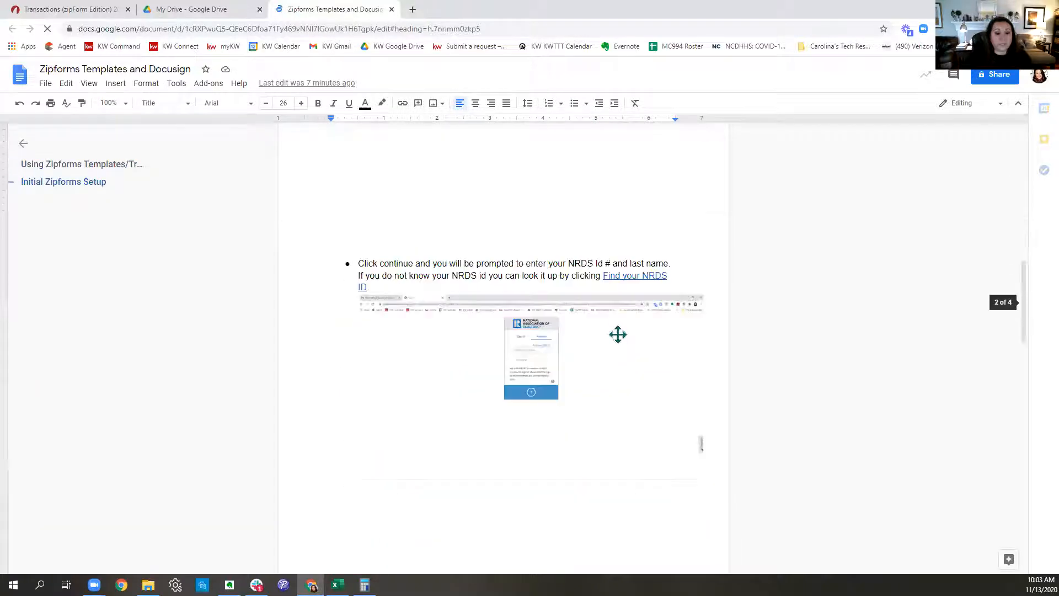
scroll(617, 334, down, 8)
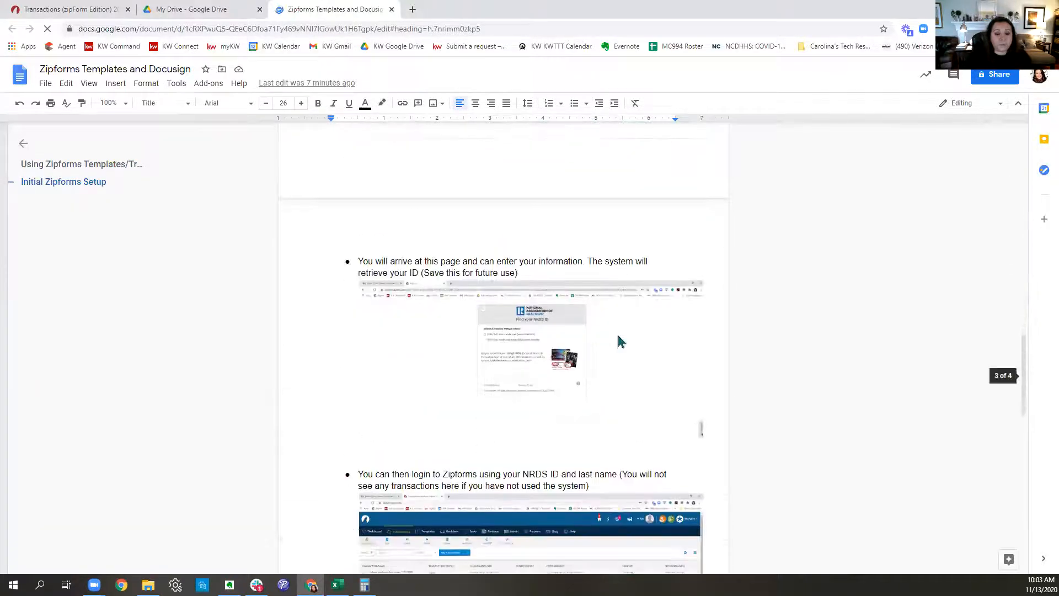
scroll(617, 335, down, 8)
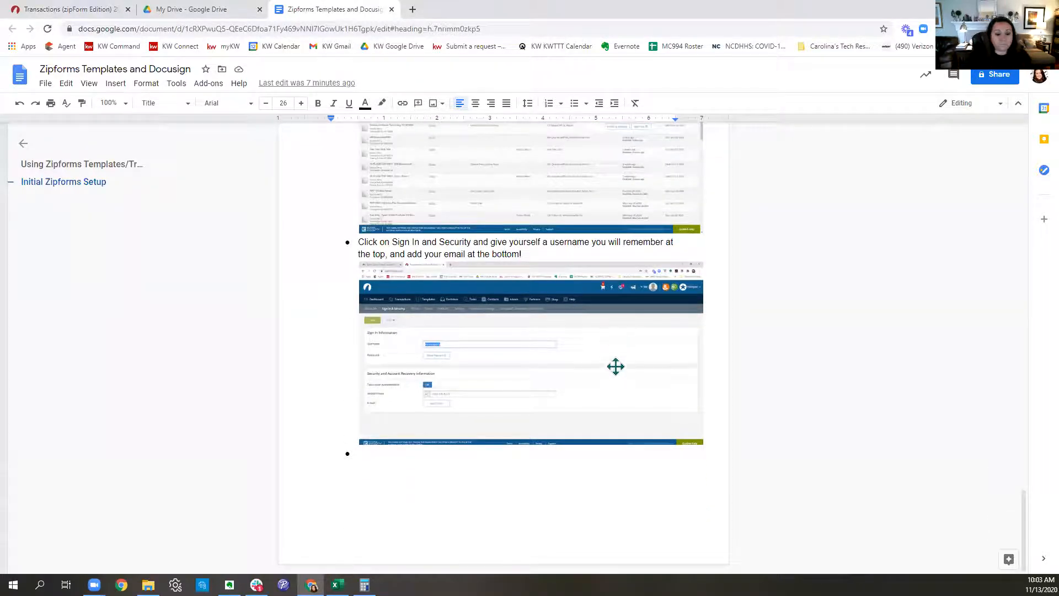
scroll(613, 355, up, 10)
scroll(612, 354, up, 10)
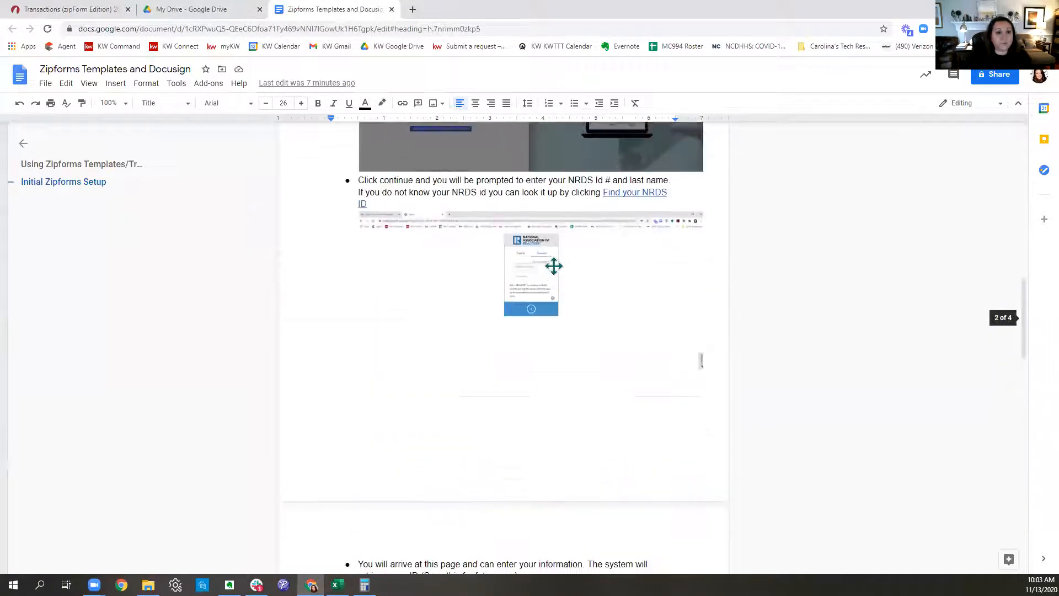
click(132, 11)
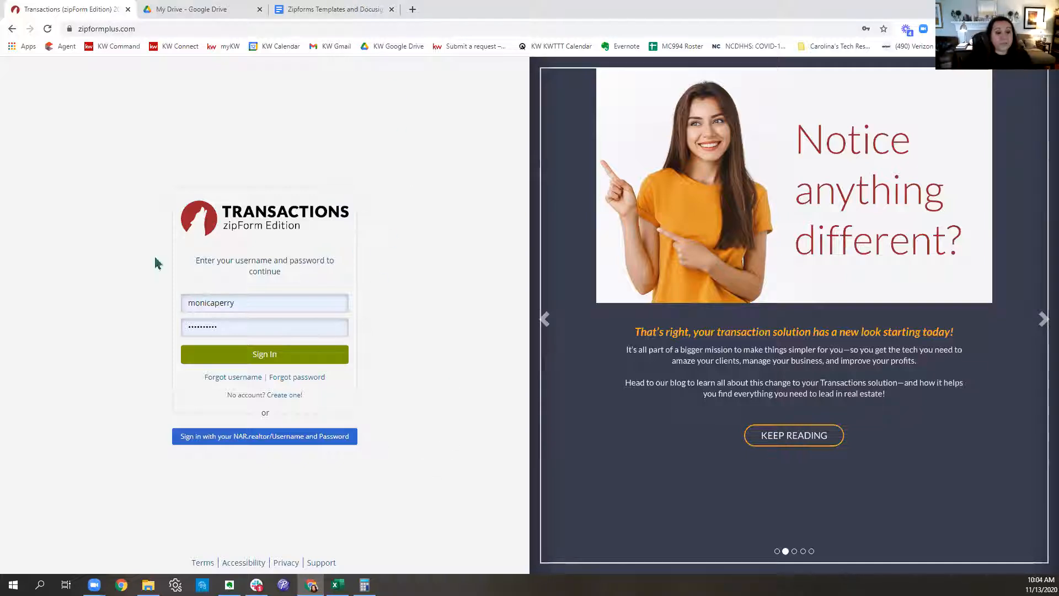
Sign in to zipForm Plus and view the Templates page with its five templates
click(211, 355)
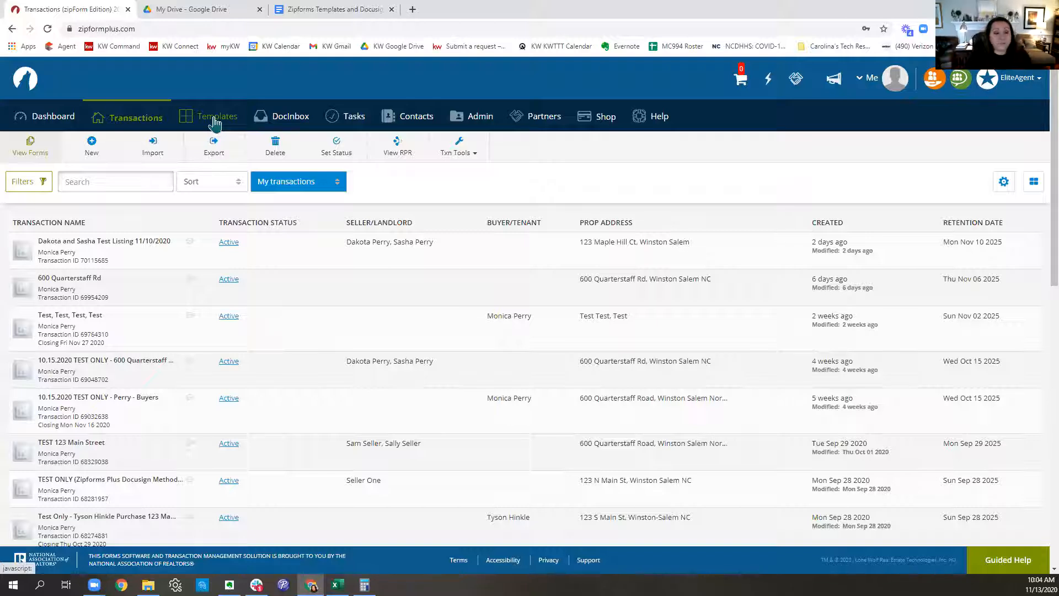
click(194, 118)
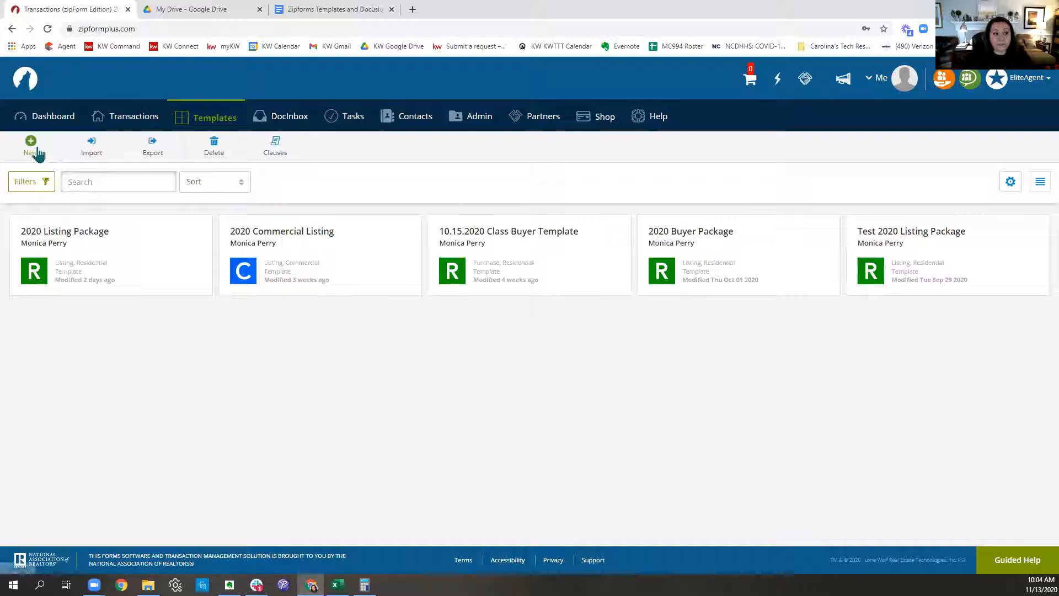
Create a Residential listing template named '2020 Listing Package (Test for Class)' and save it
click(19, 148)
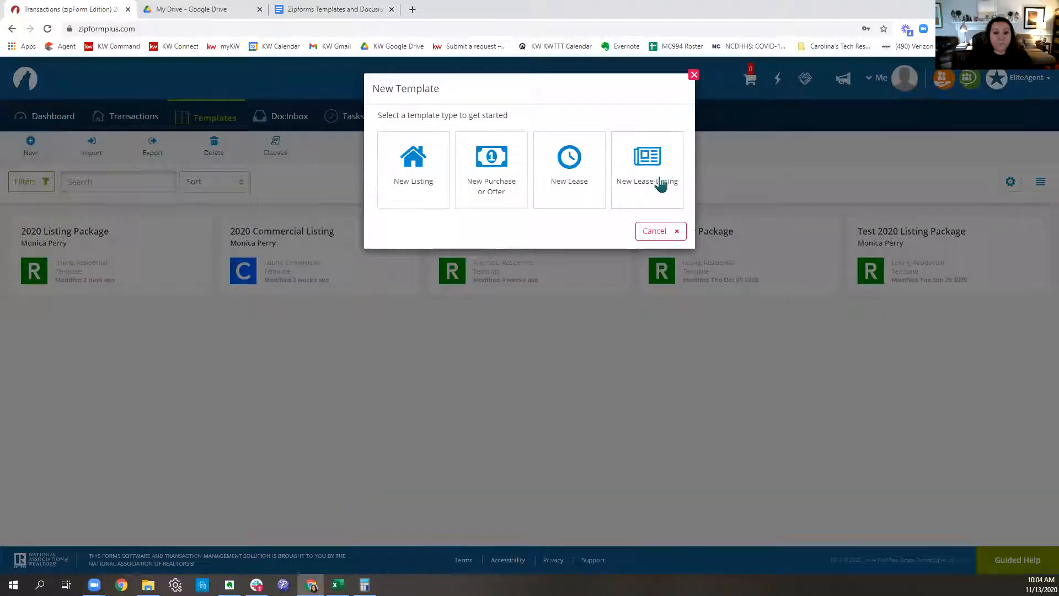
click(416, 190)
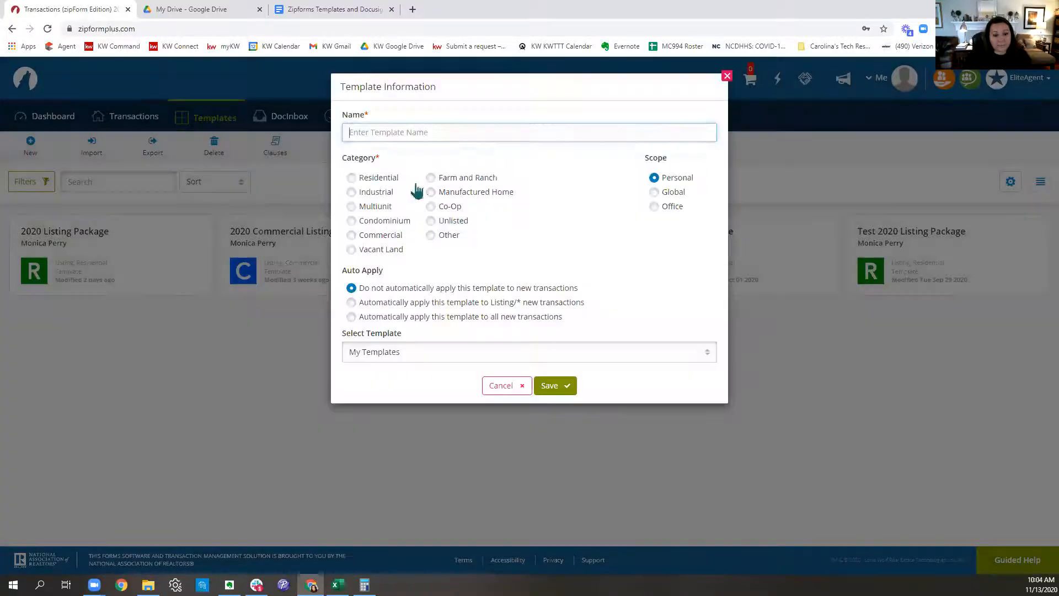
click(382, 136)
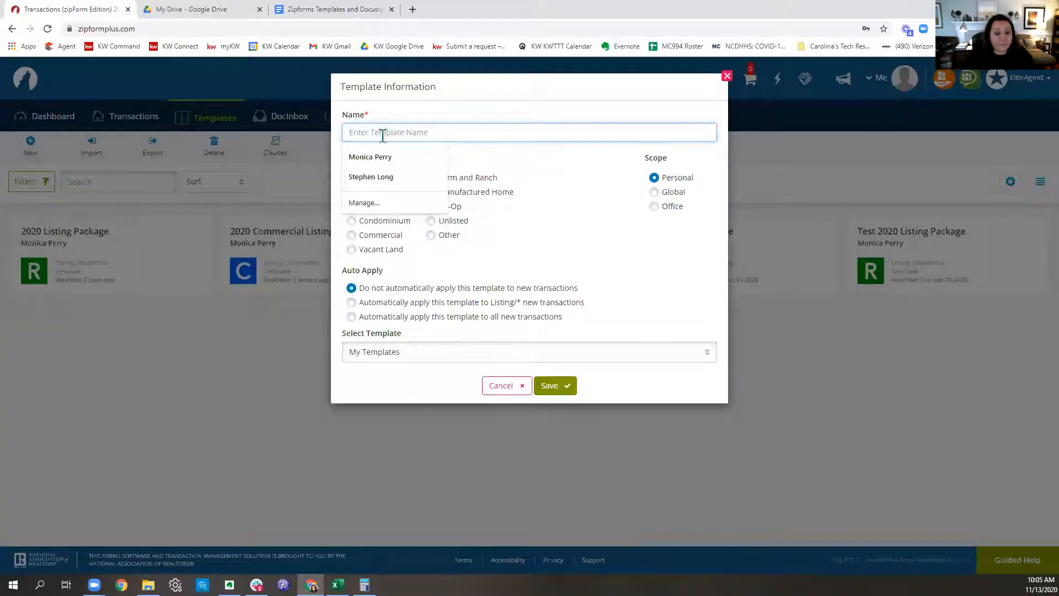
text(2020 Listing Package)
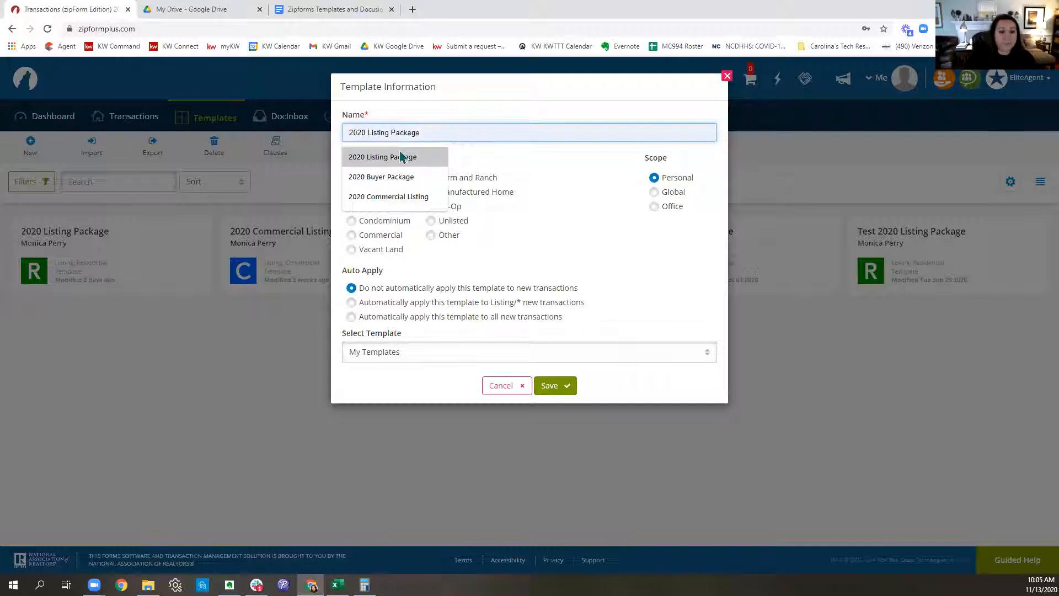
click(402, 157)
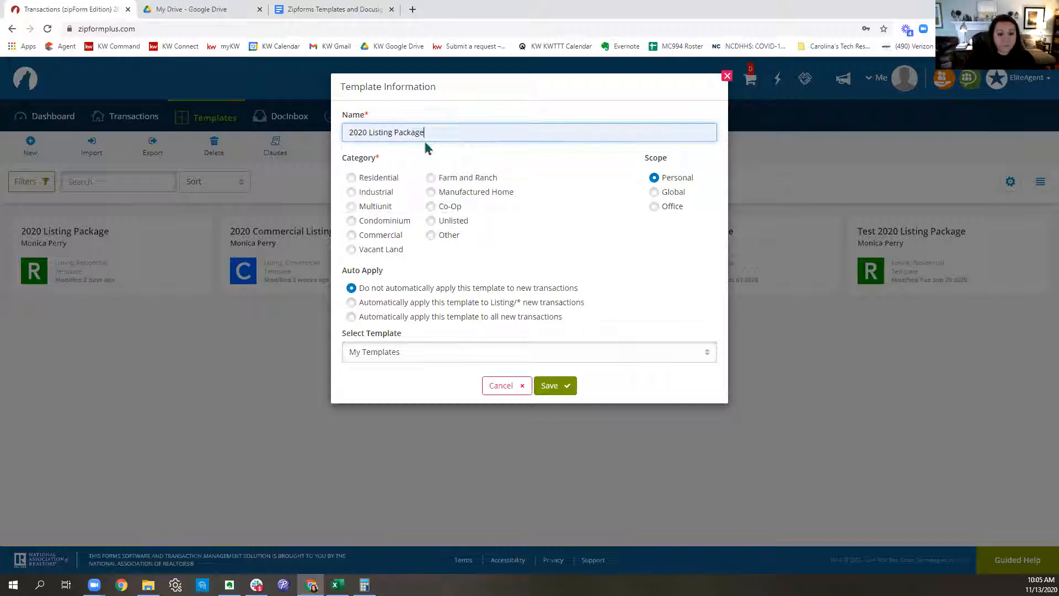
text(()
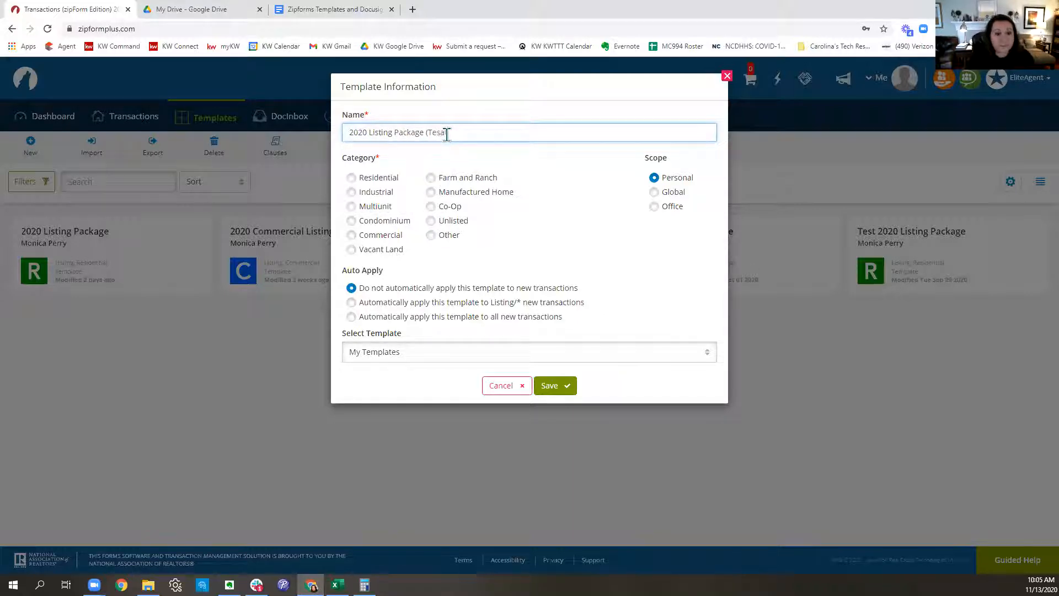
text(Test for Class)
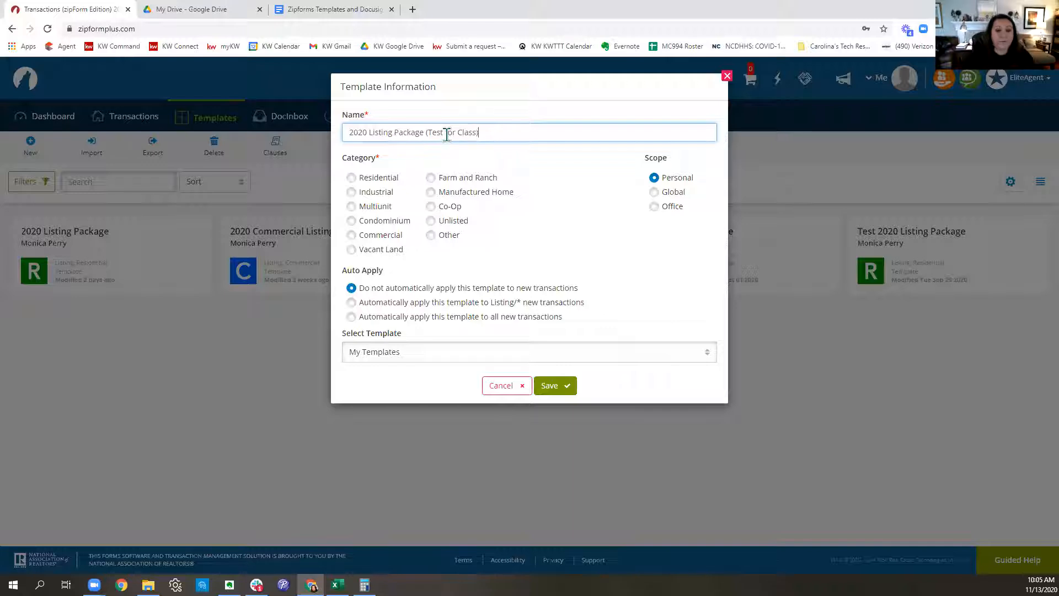
click(351, 179)
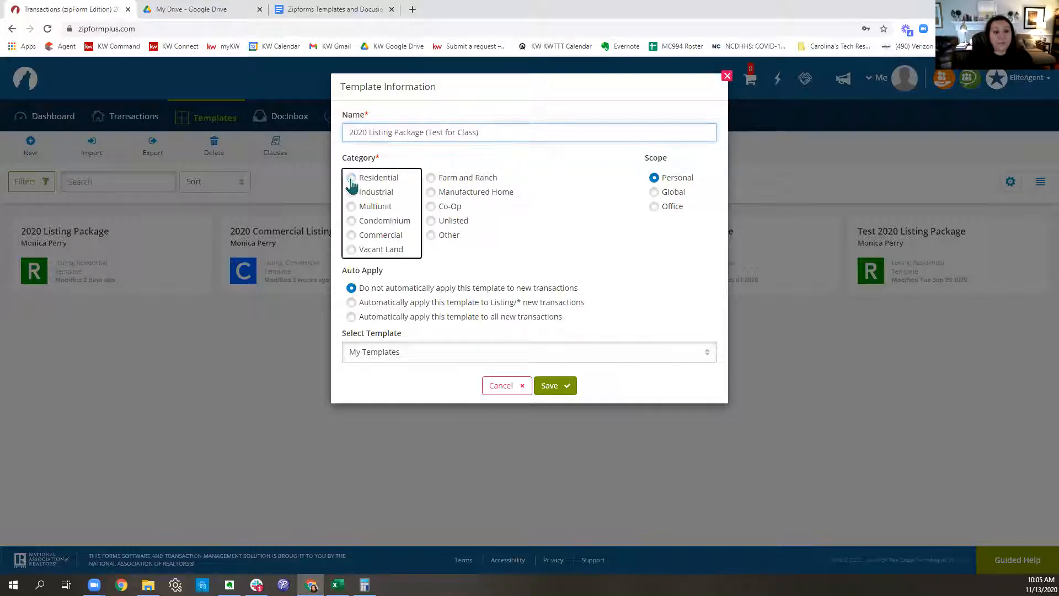
click(351, 179)
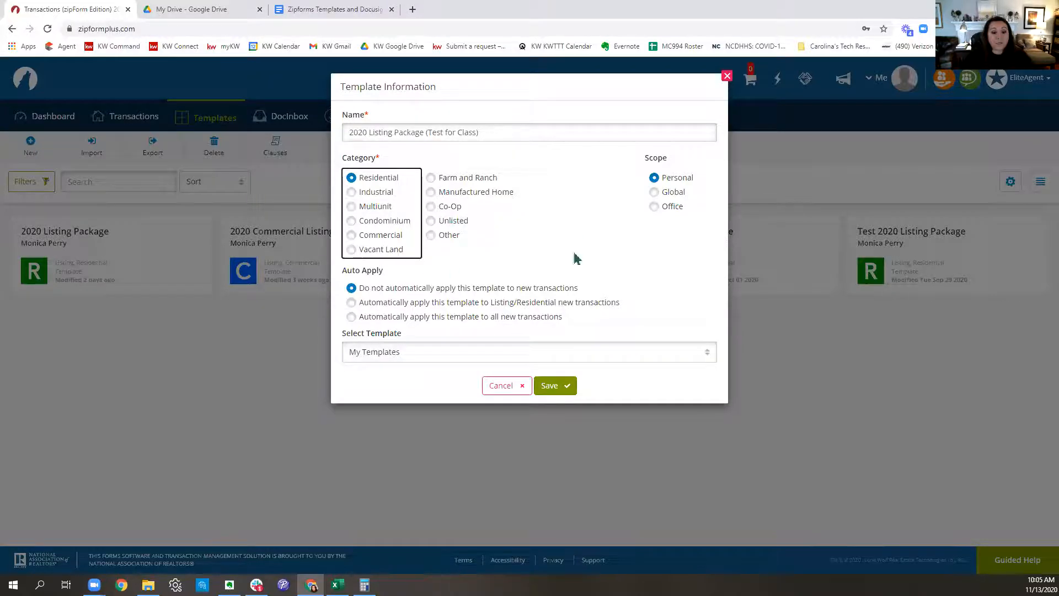
click(550, 385)
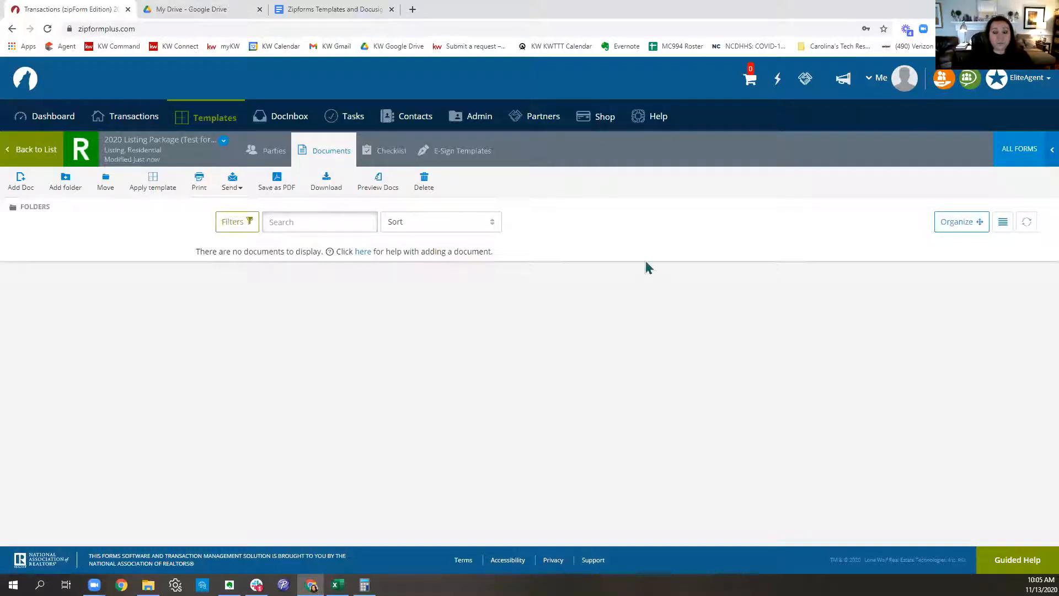
Add forms 260 (Working With Real Estate Agents) and 101 (Exclusive Right to Sell), then close the library
click(1019, 156)
click(917, 147)
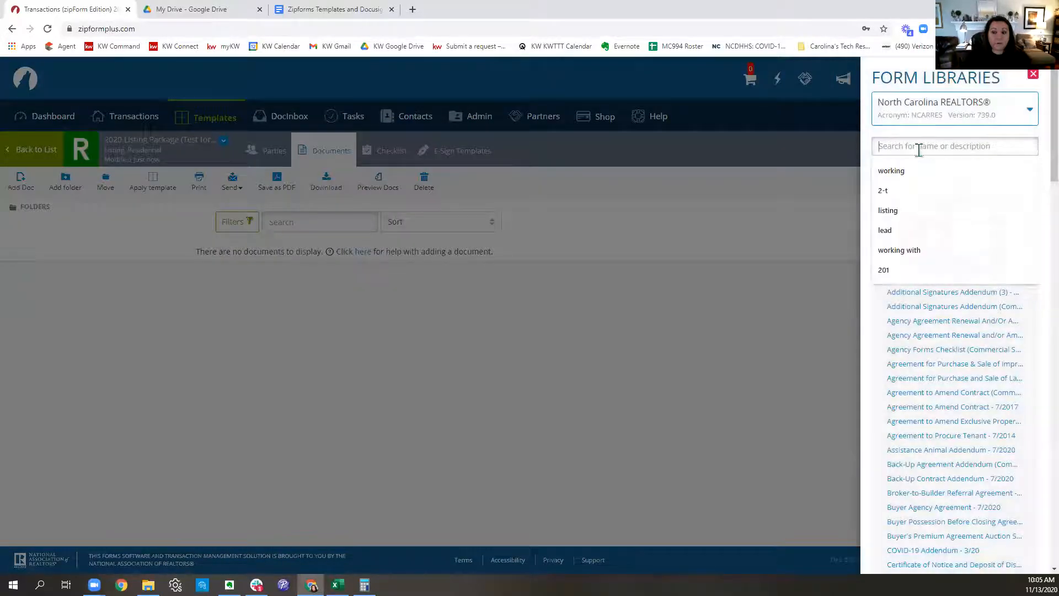
text(260)
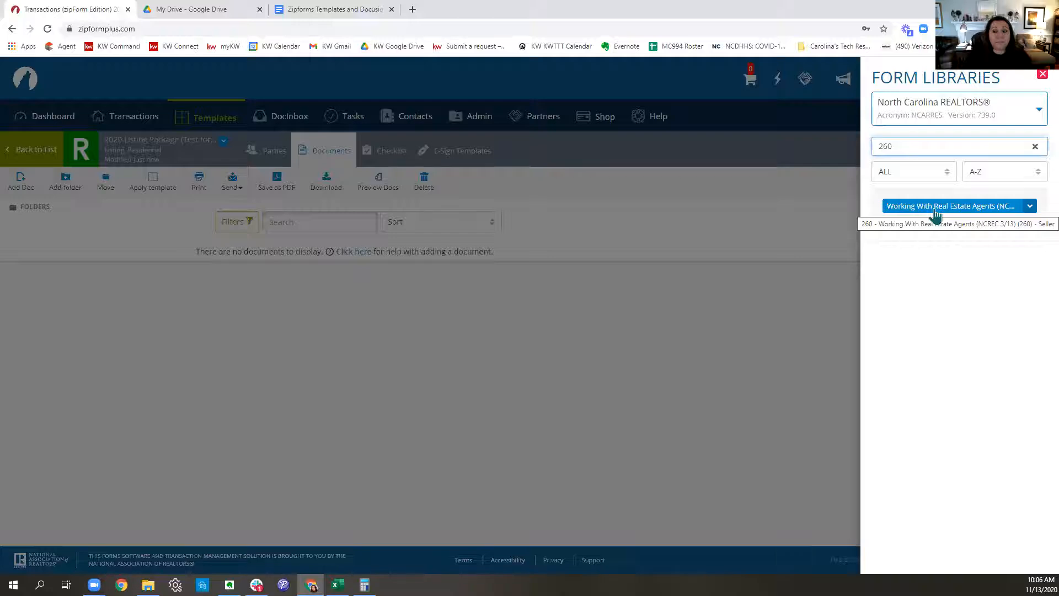
click(934, 210)
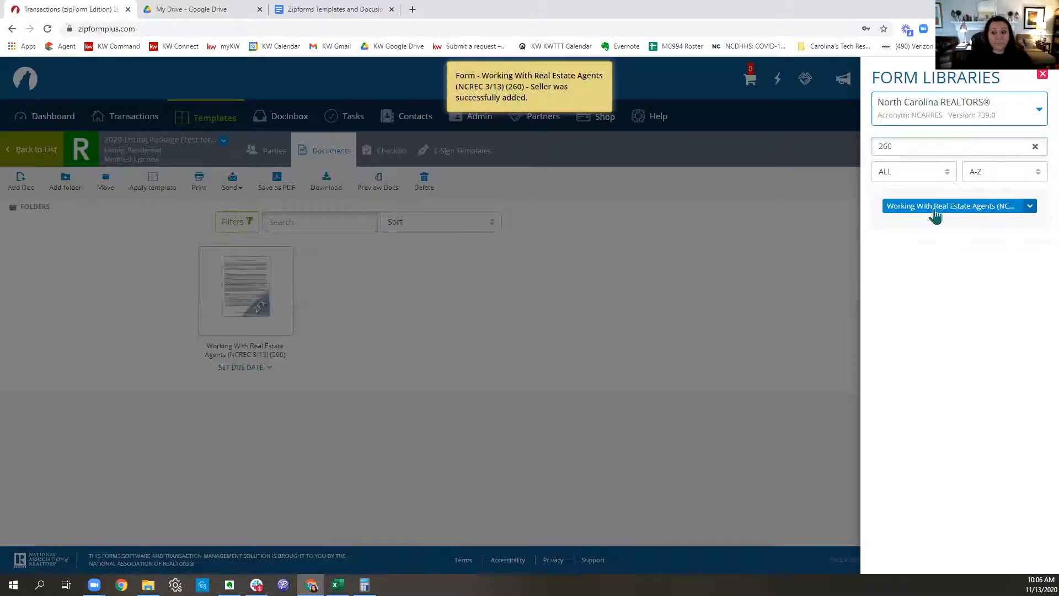
drag(932, 142, 865, 158)
text(101)
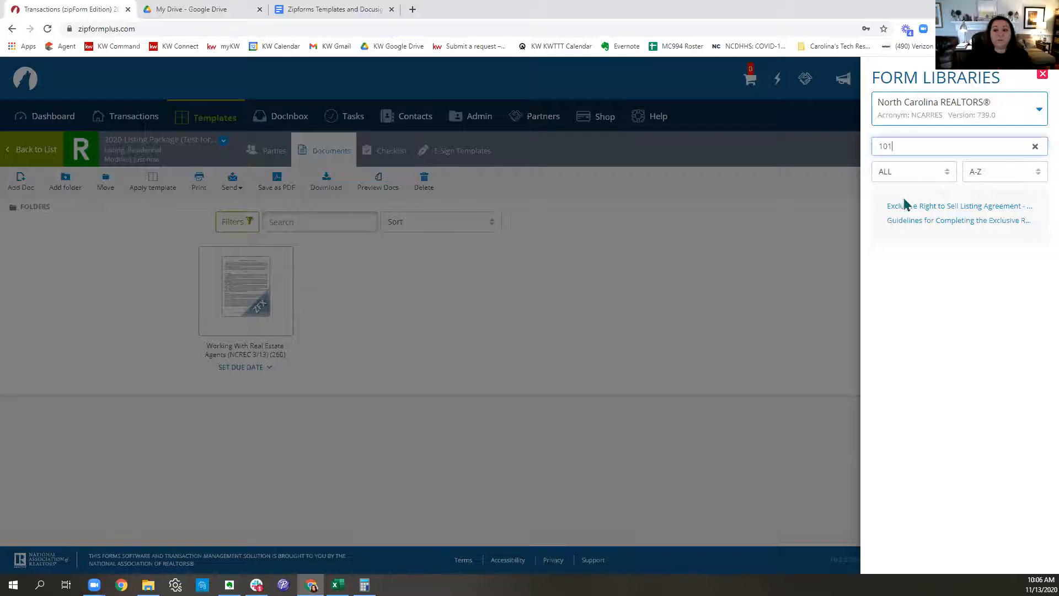
click(905, 206)
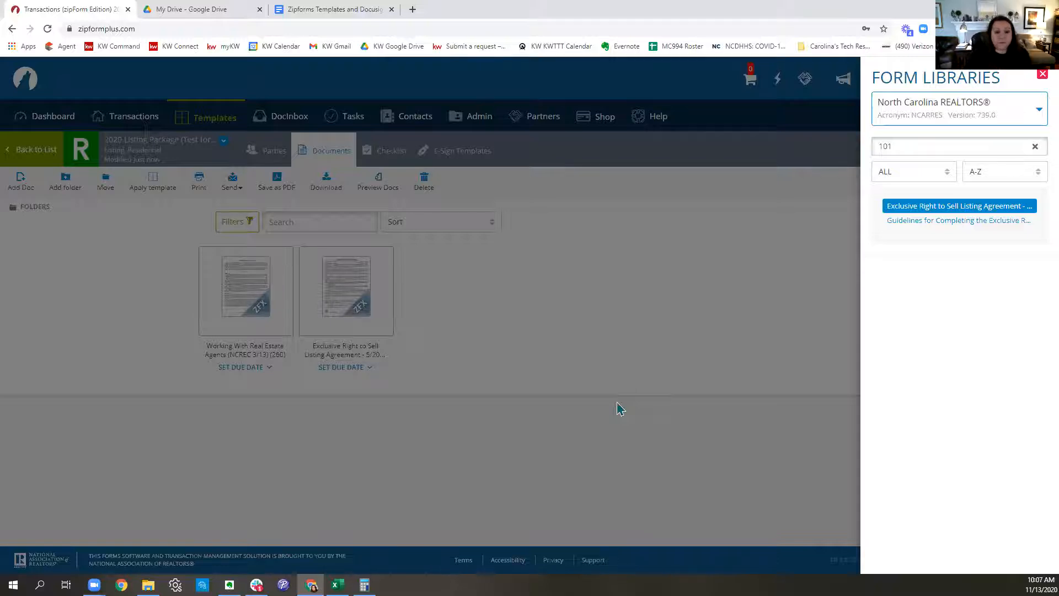
click(625, 358)
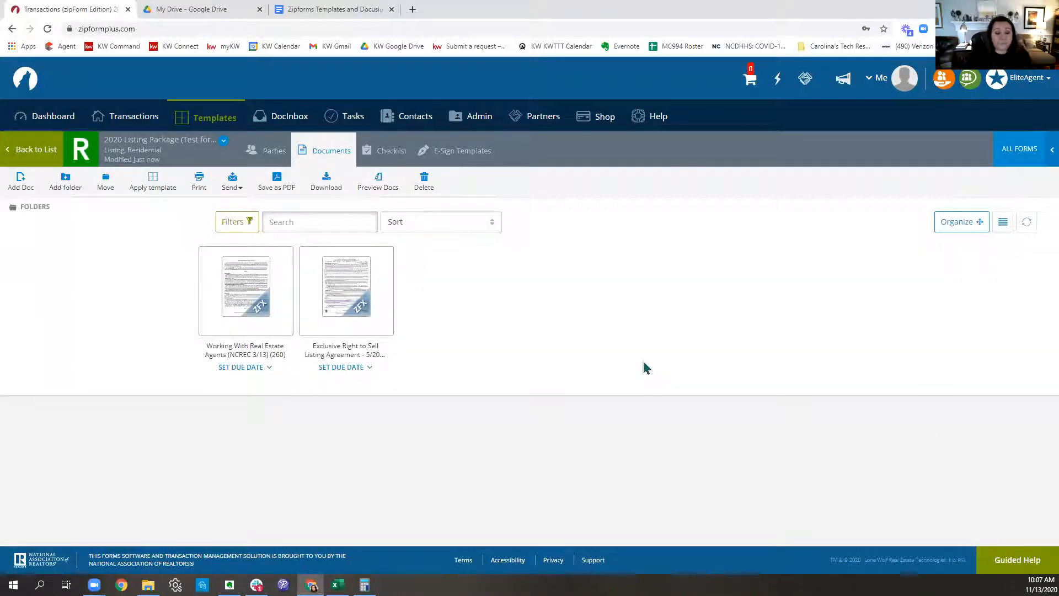
click(246, 292)
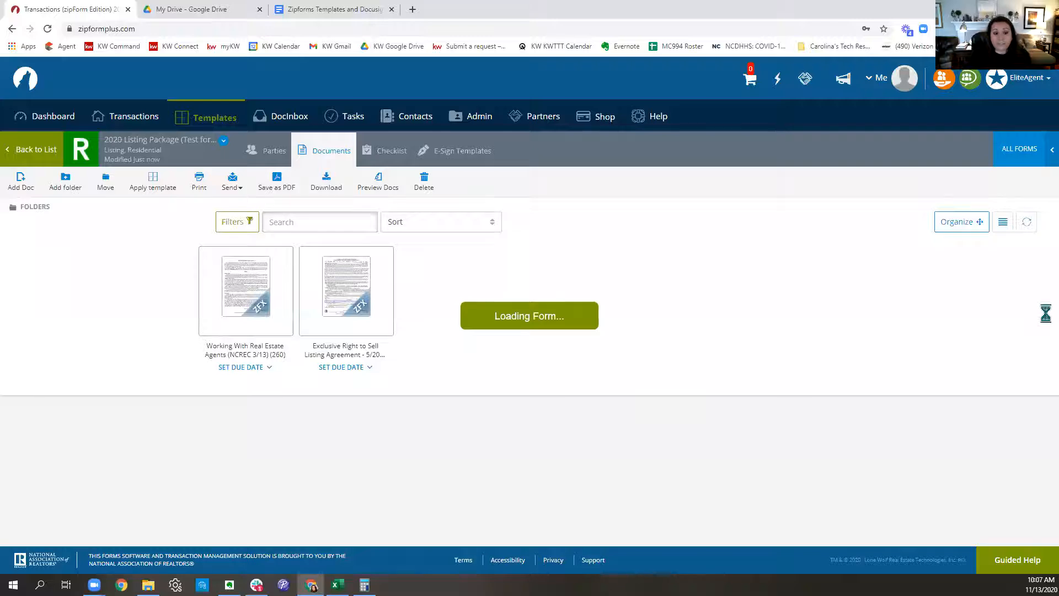
On Working With Real Estate Agents, autofill the agent's name and enter the agent's license number
scroll(842, 281, down, 6)
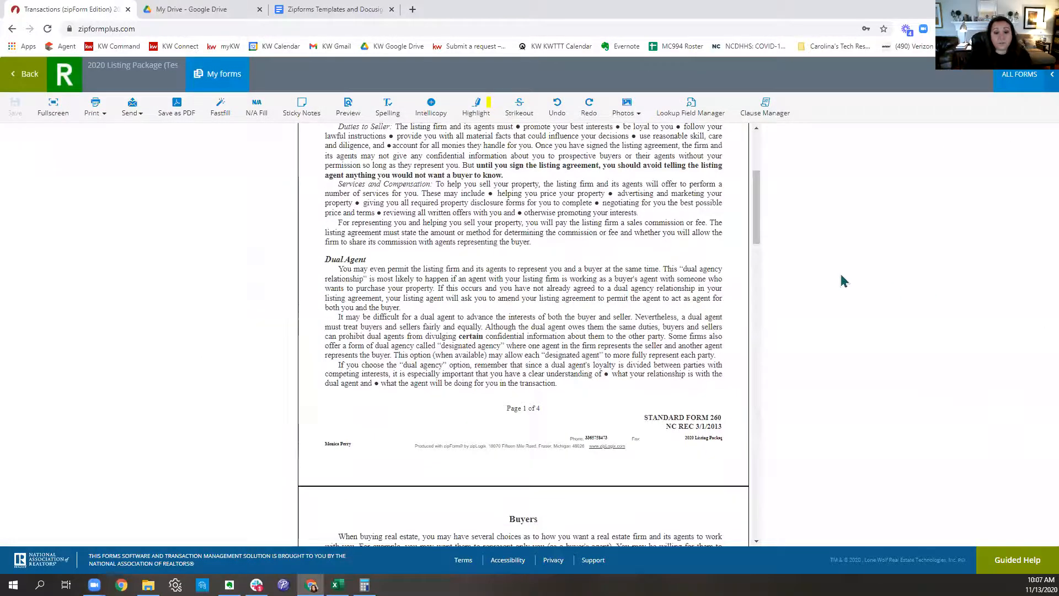
scroll(627, 264, down, 10)
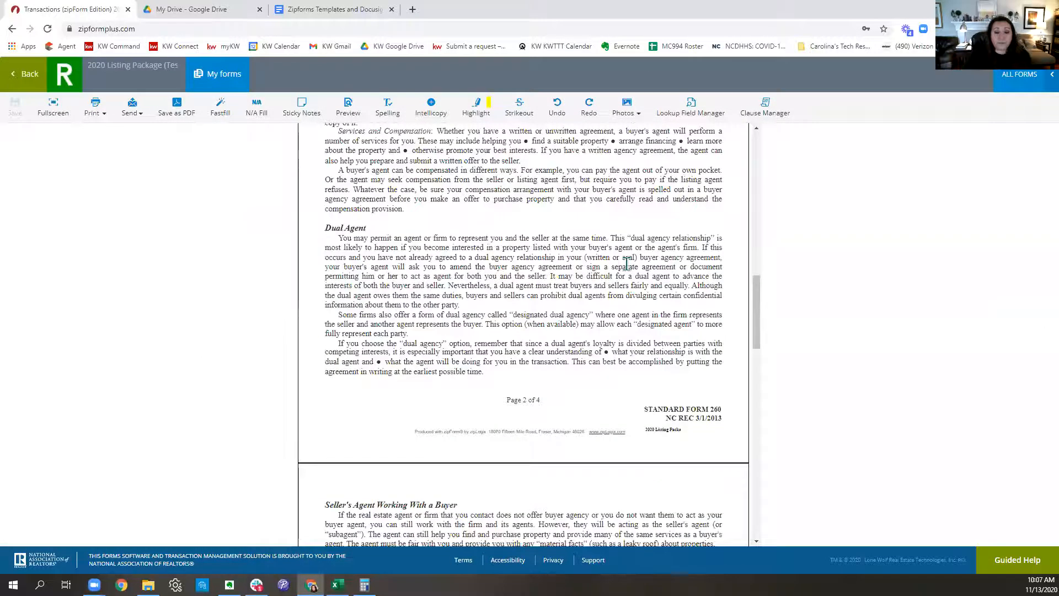
scroll(627, 264, down, 8)
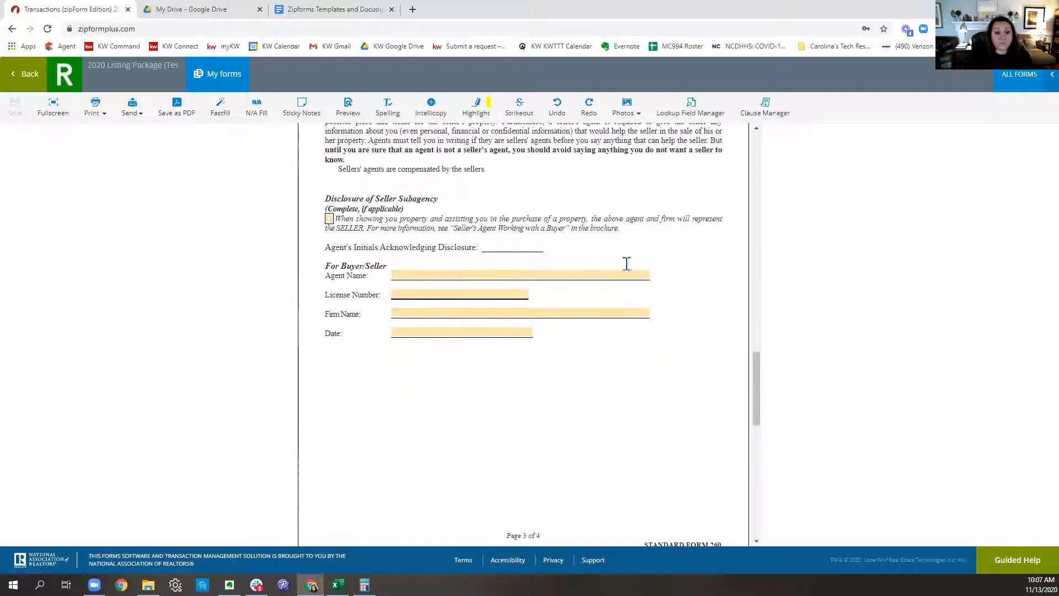
click(397, 274)
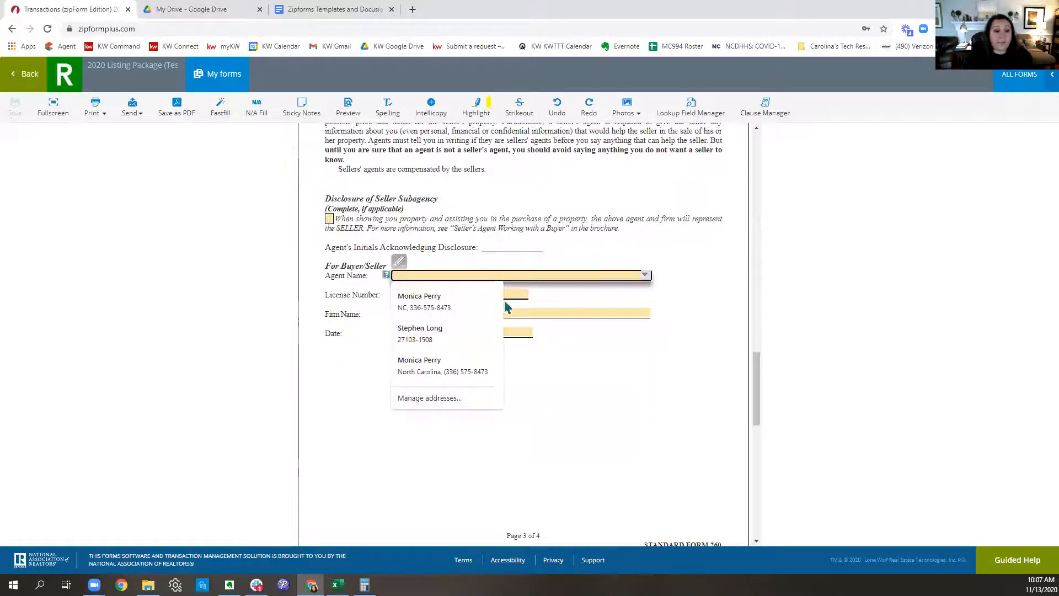
click(475, 304)
click(602, 302)
click(419, 294)
text(260355)
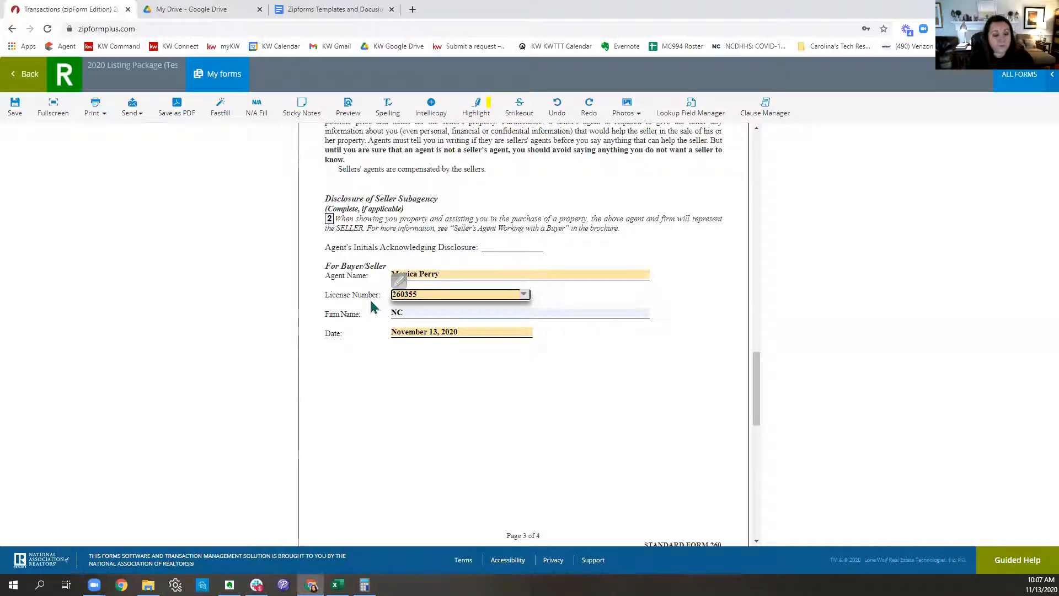
key(Tab)
Set the firm to Keller Williams Realty Elite, leave Date blank, and save the form
key(BackSpace)
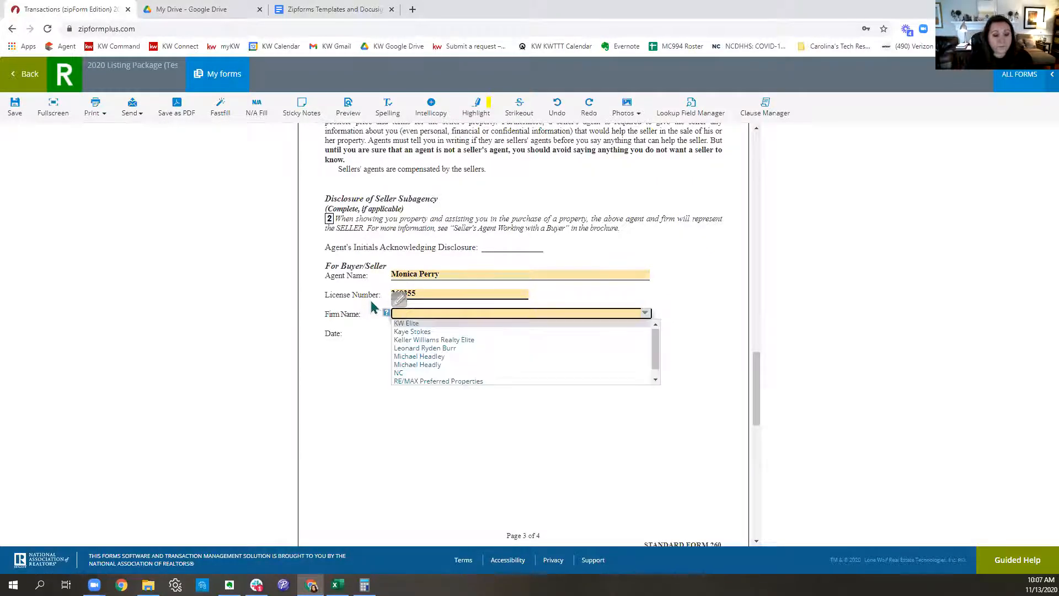
click(420, 340)
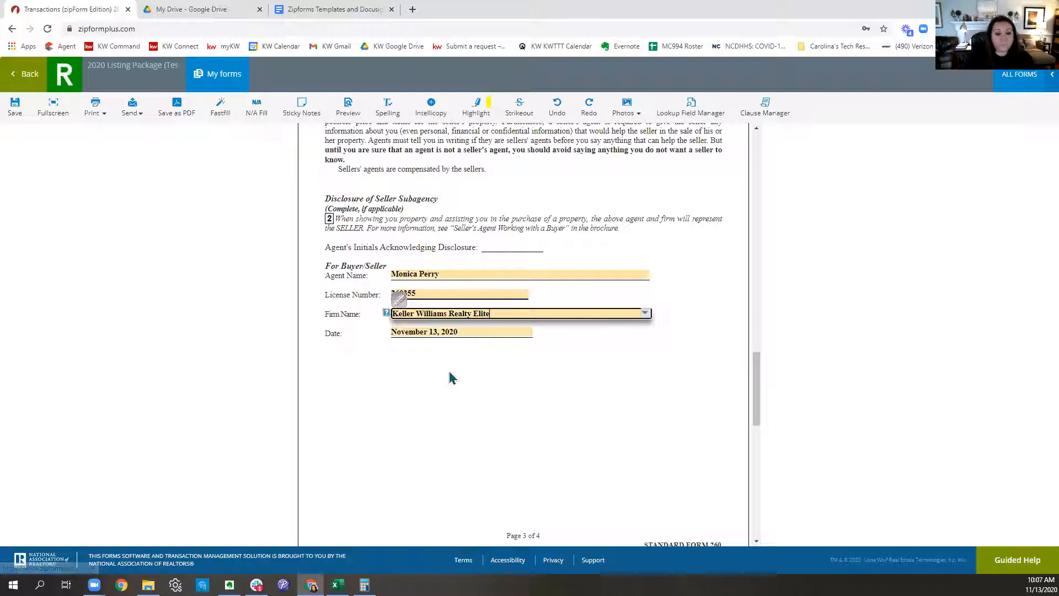
click(472, 331)
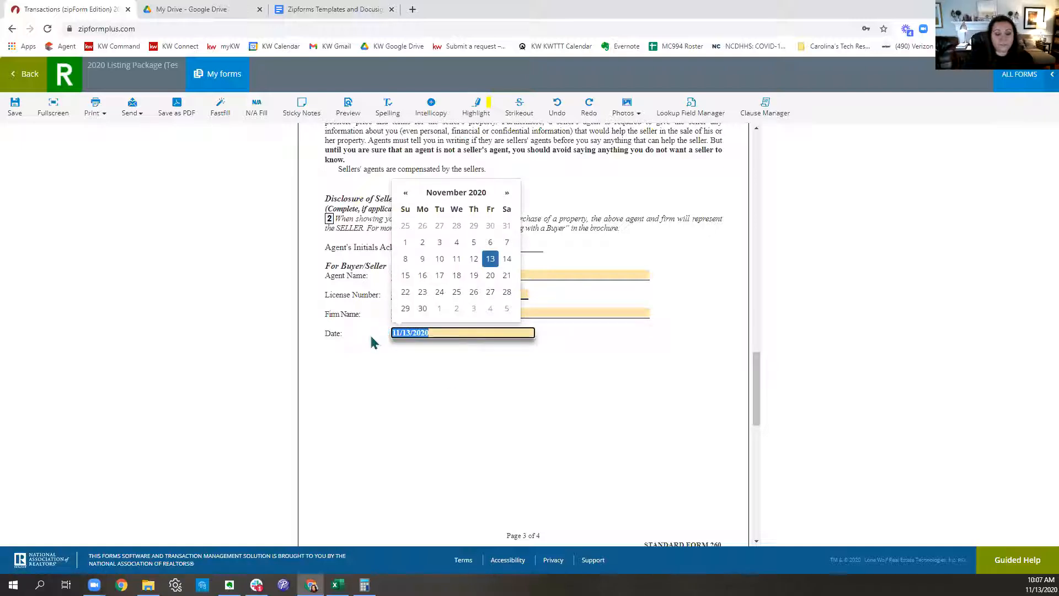
key(BackSpace)
click(487, 381)
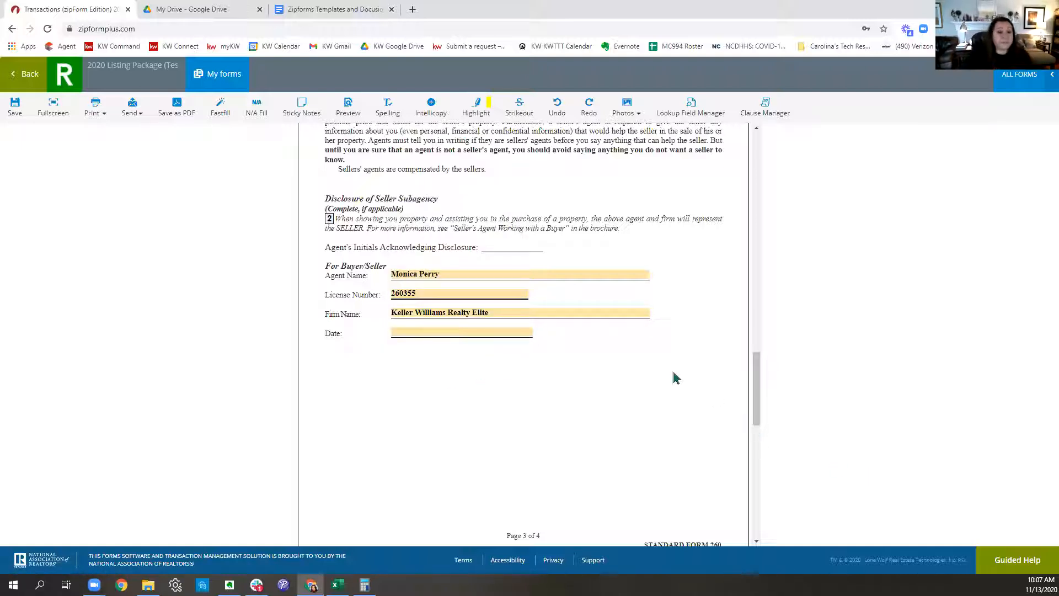
scroll(675, 378, down, 1)
scroll(677, 378, down, 6)
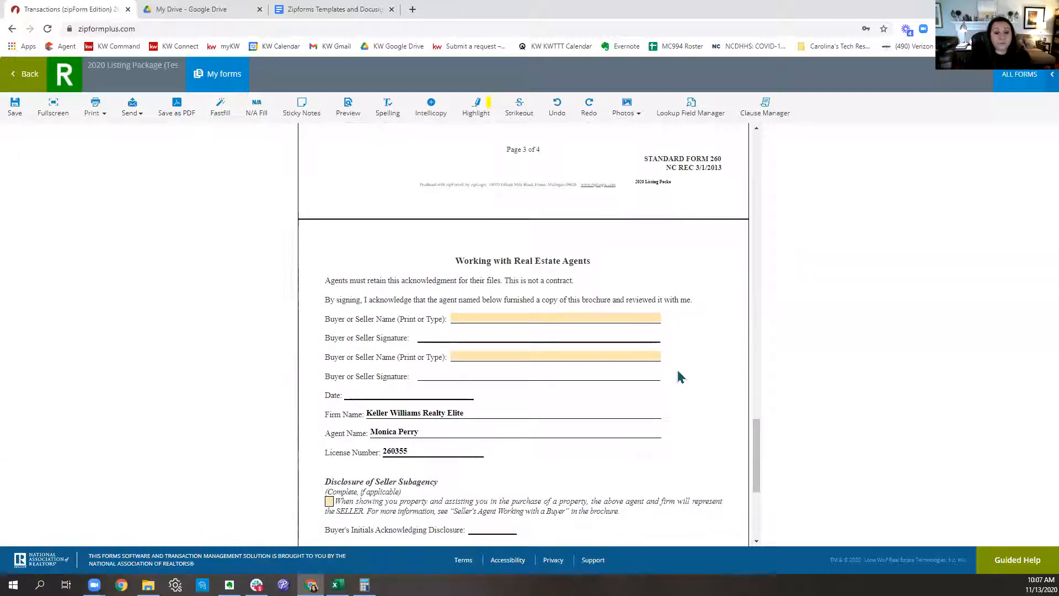
scroll(679, 375, down, 1)
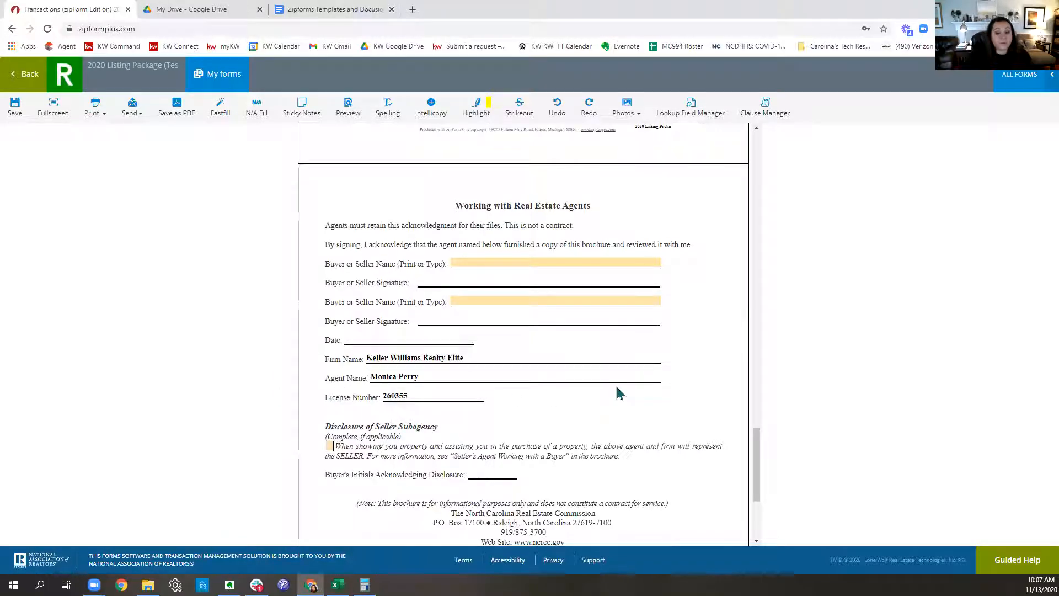
scroll(618, 393, down, 4)
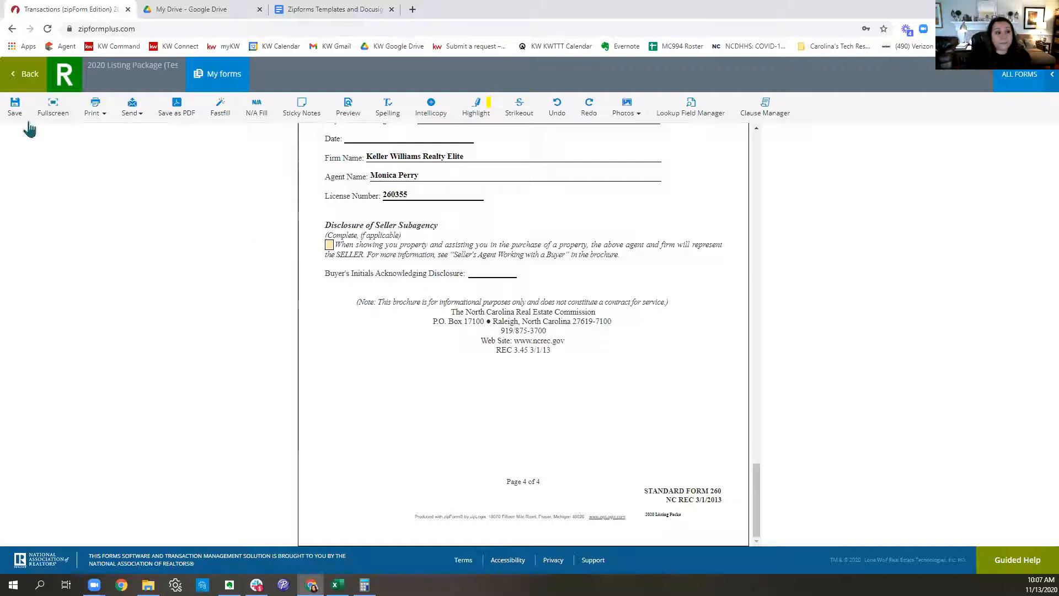
click(15, 106)
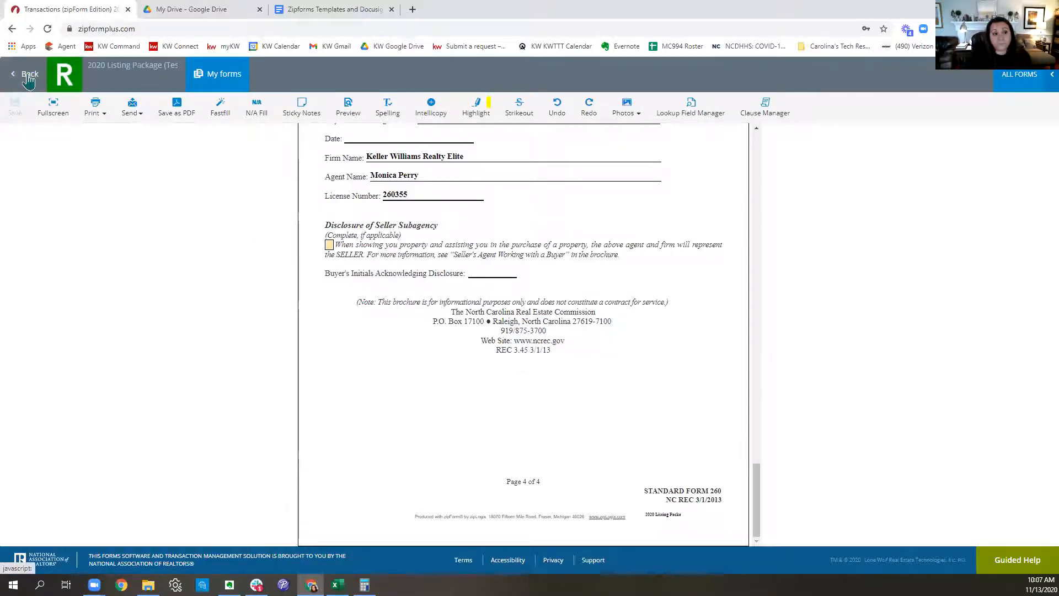
Open the Exclusive Right to Sell Listing Agreement and confirm Listing Firm reads Keller Williams Realty Elite
click(28, 80)
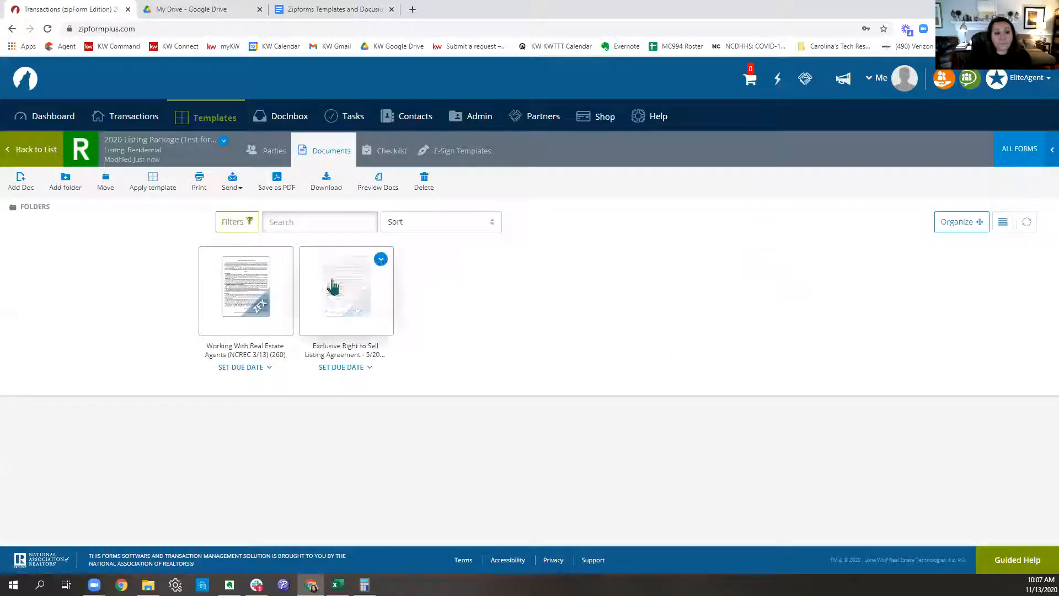
click(333, 286)
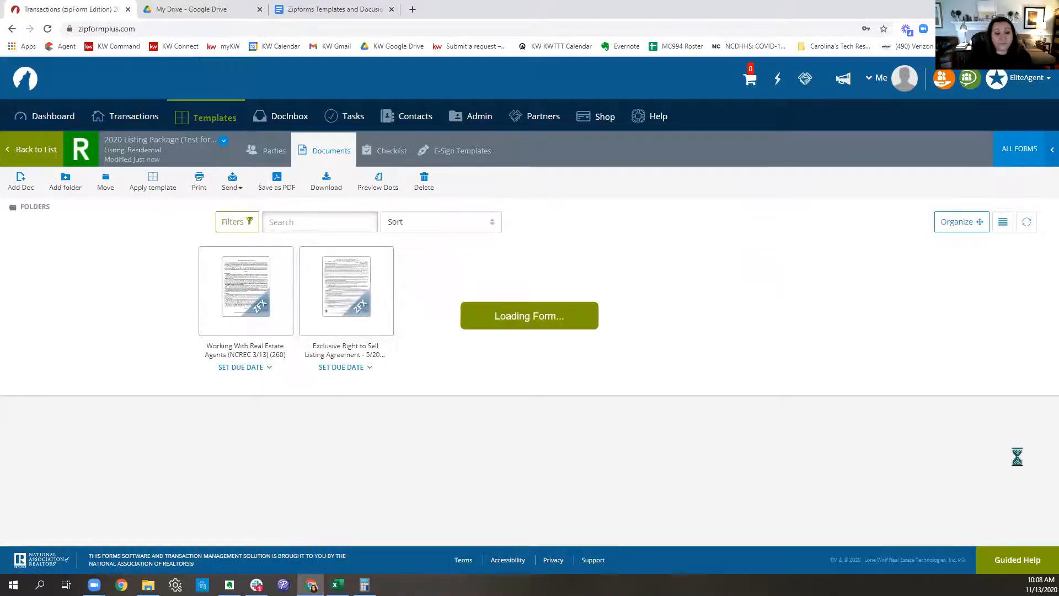
scroll(488, 361, up, 20)
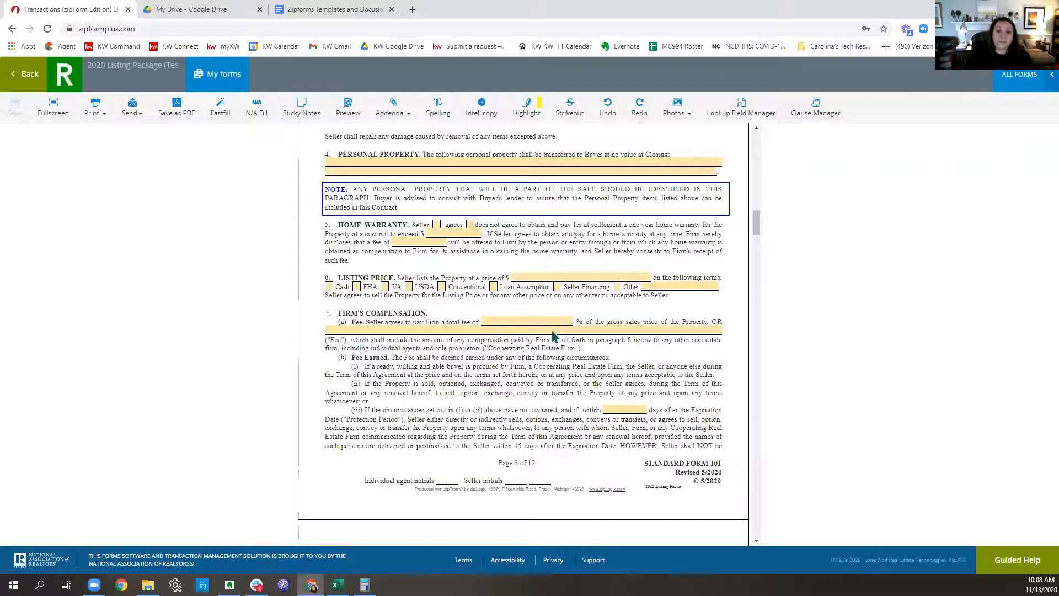
scroll(565, 339, up, 7)
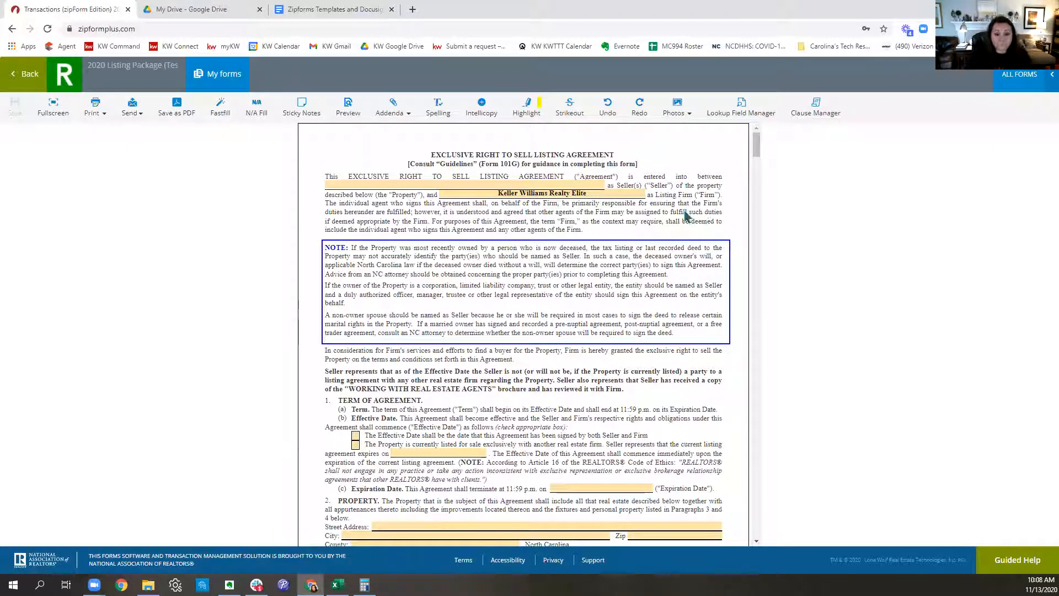
click(609, 194)
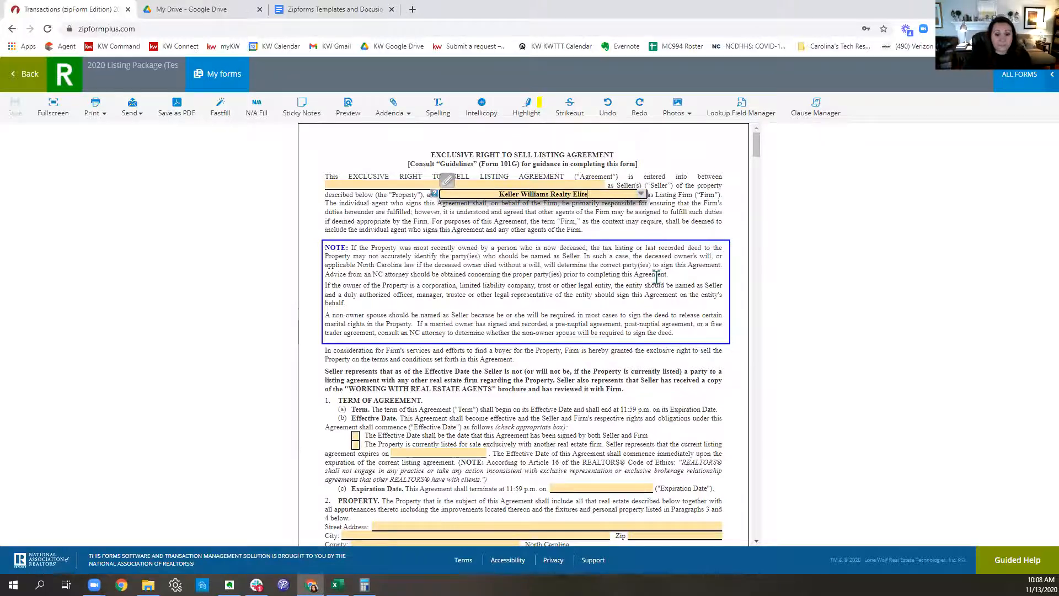
scroll(656, 275, down, 3)
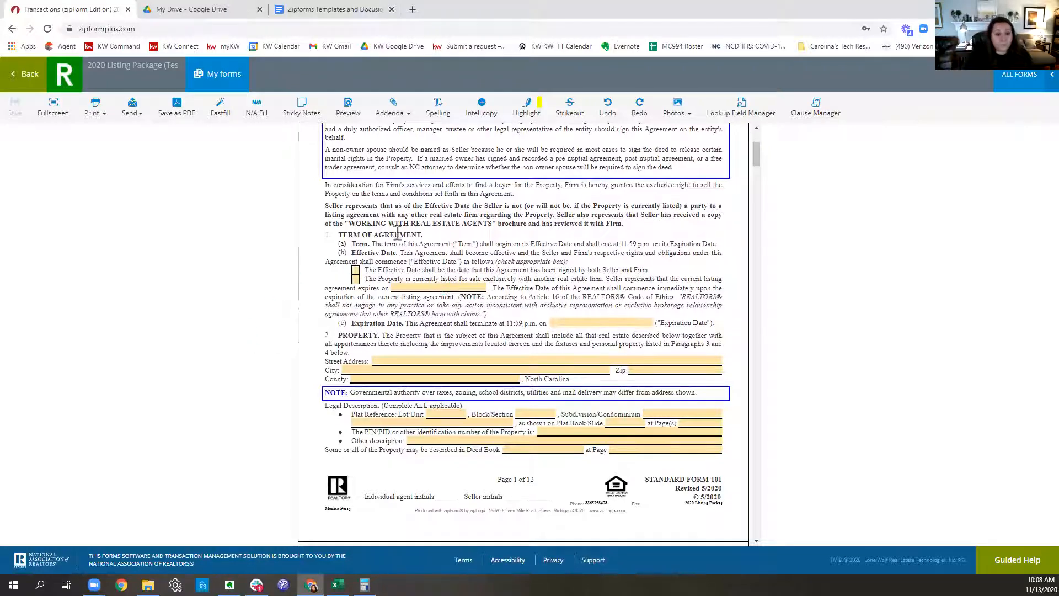
scroll(548, 385, down, 1)
scroll(549, 385, down, 12)
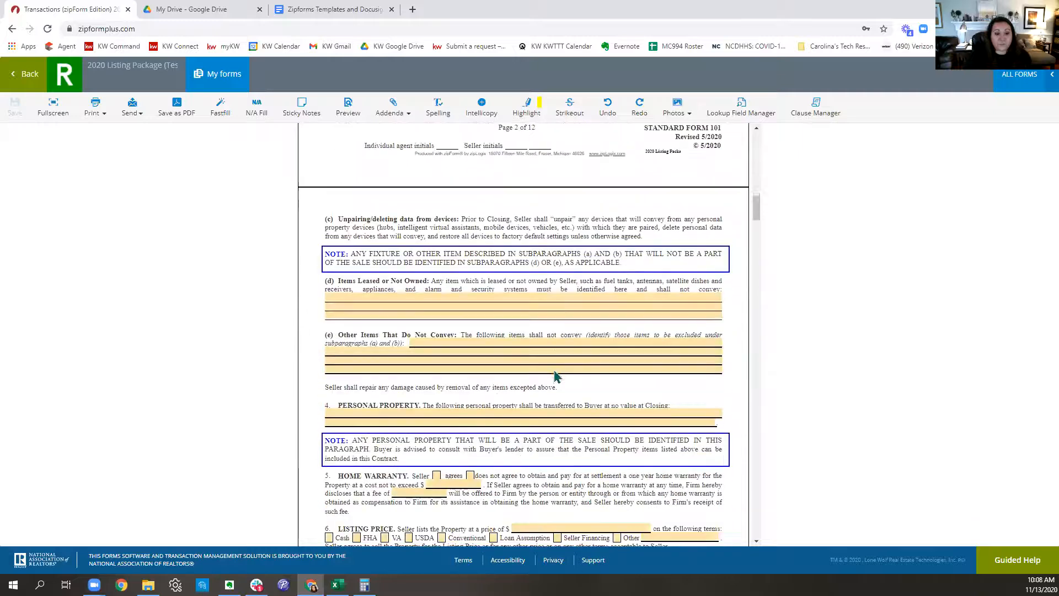
scroll(554, 304, down, 3)
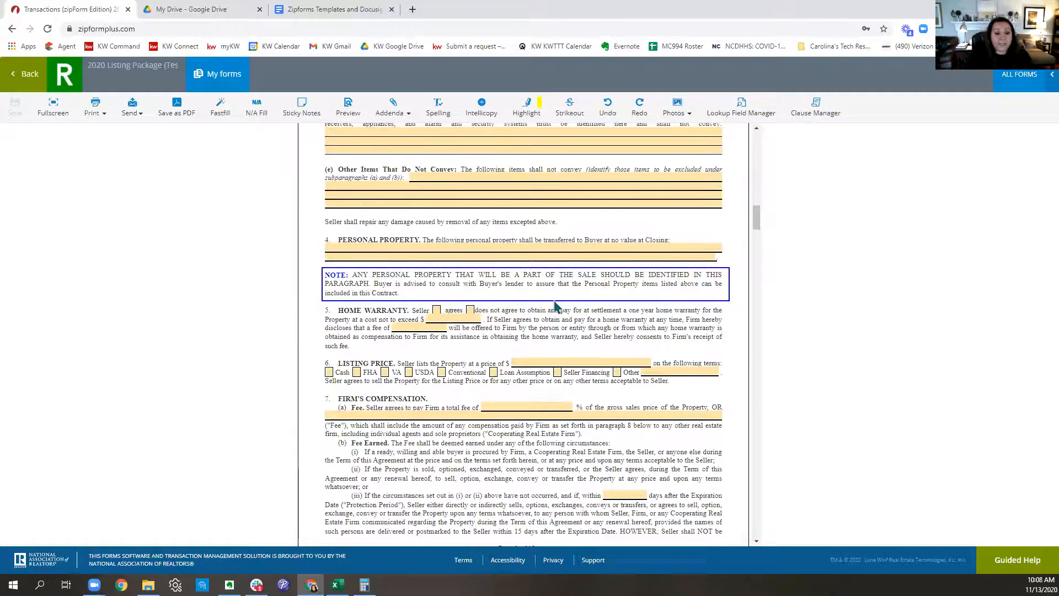
scroll(557, 307, down, 2)
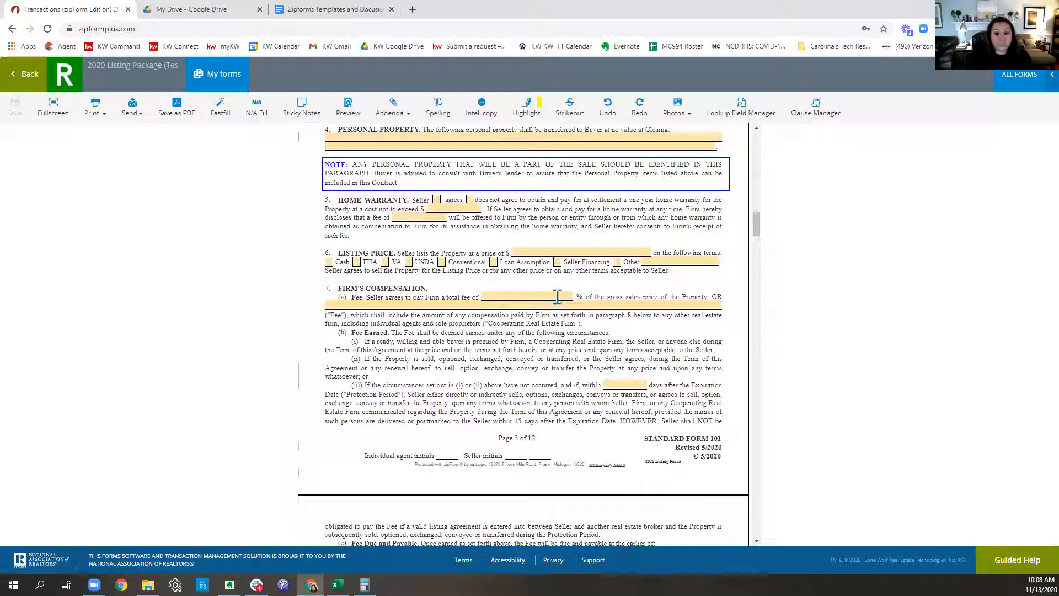
Set the listing fee to 6% and the protection period to 90 days
click(557, 297)
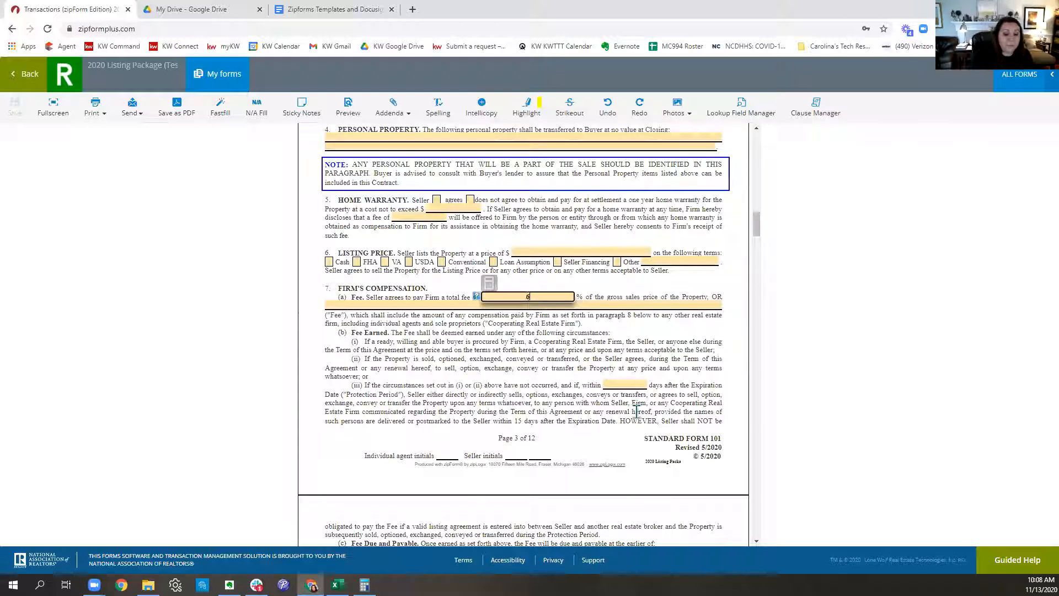
click(631, 341)
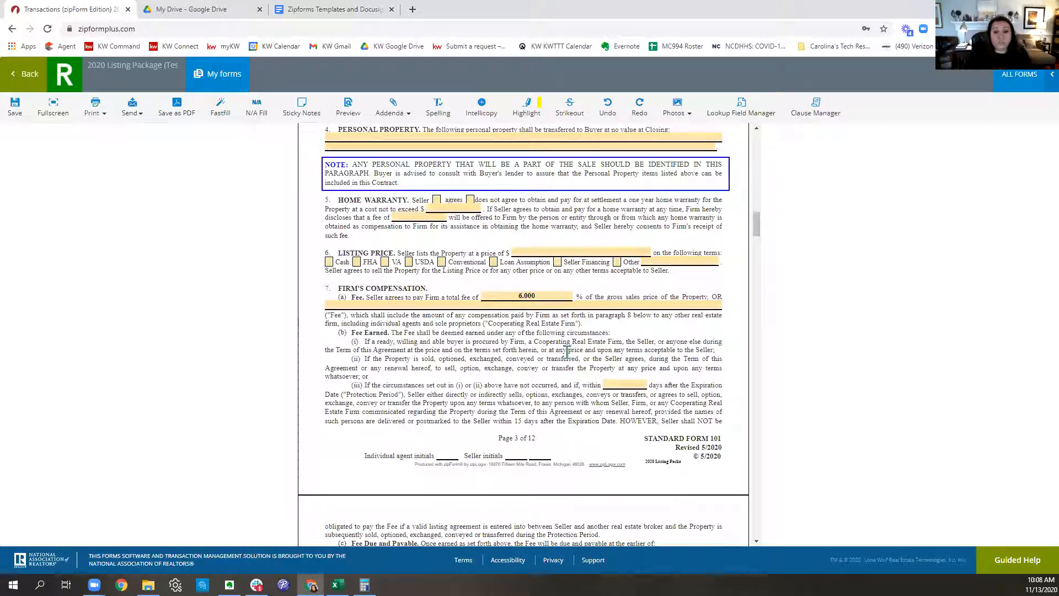
click(634, 382)
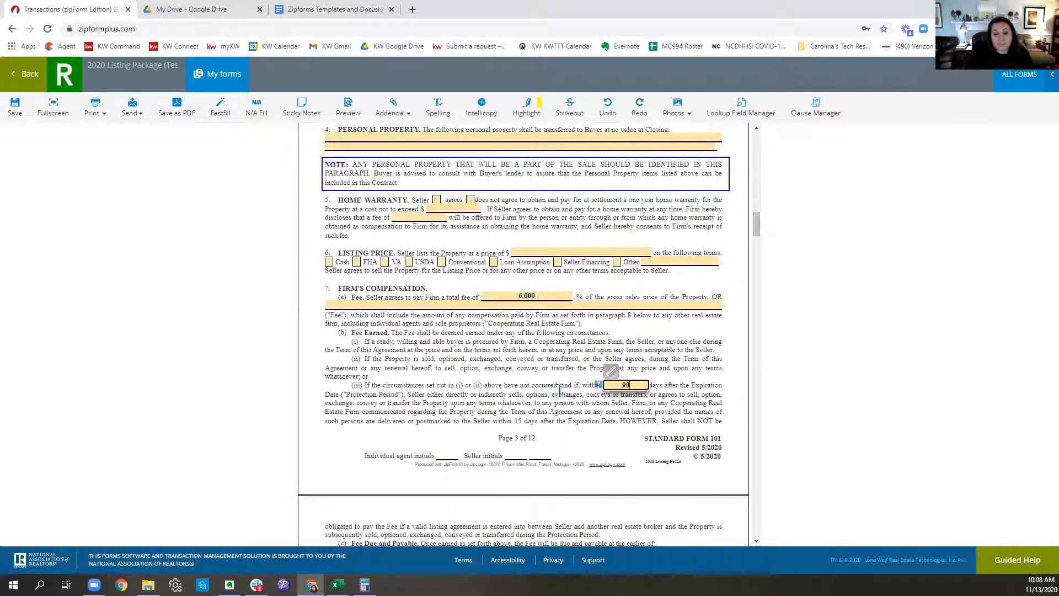
click(616, 480)
Check cooperation with buyer agents in section 8 and offer them 3% compensation
scroll(600, 440, down, 8)
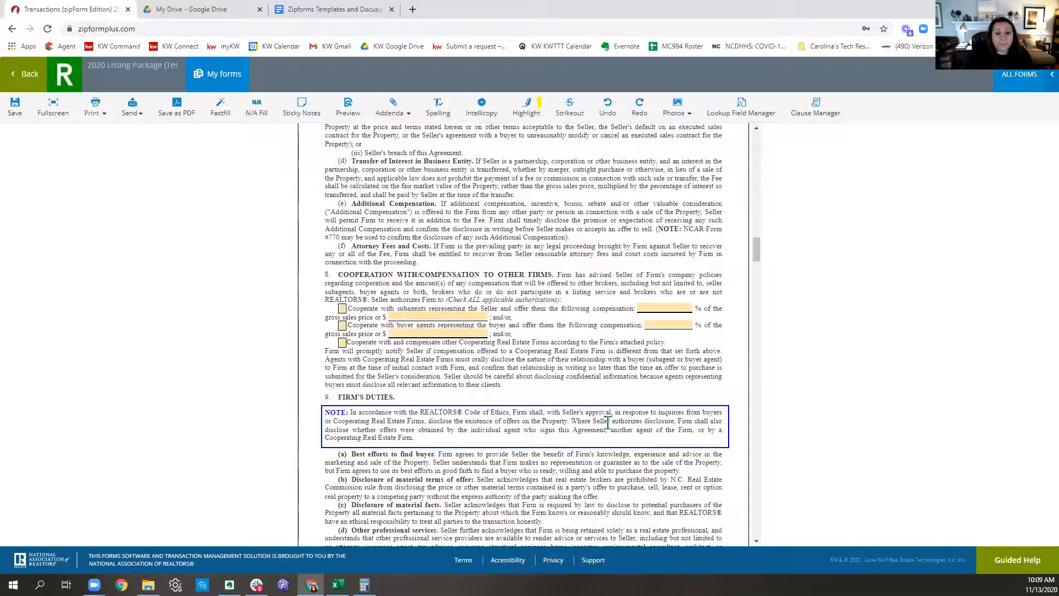
scroll(607, 423, down, 1)
drag(351, 254, 629, 271)
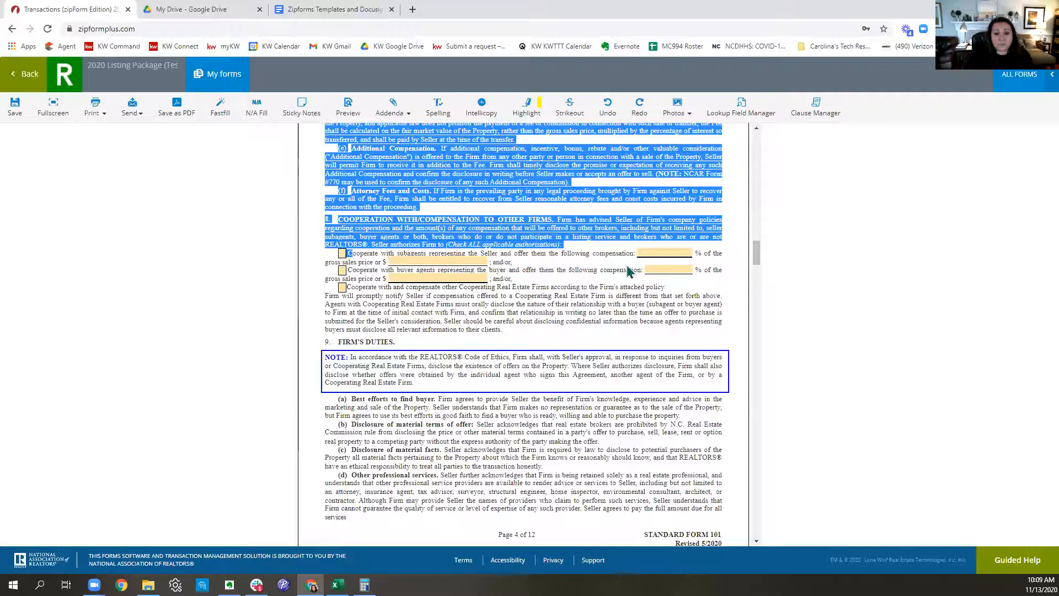
click(552, 300)
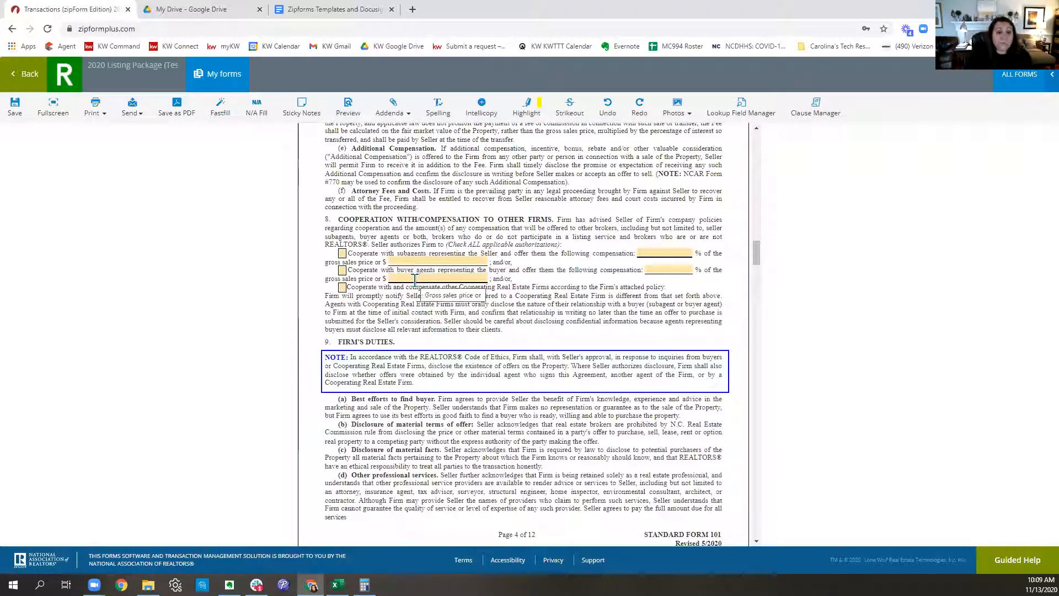
click(342, 270)
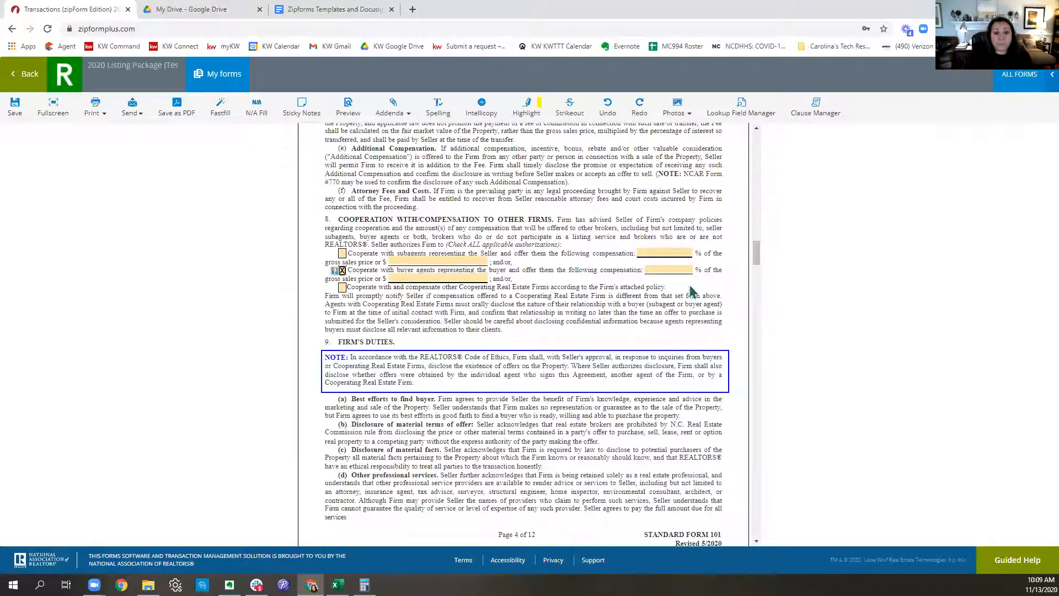
click(674, 269)
text(3)
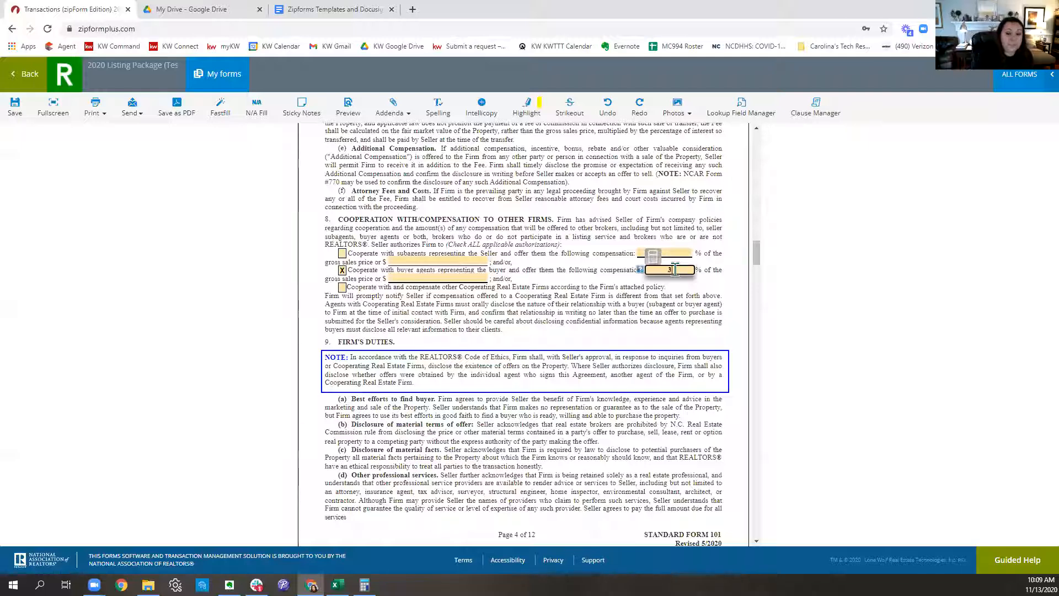
click(572, 285)
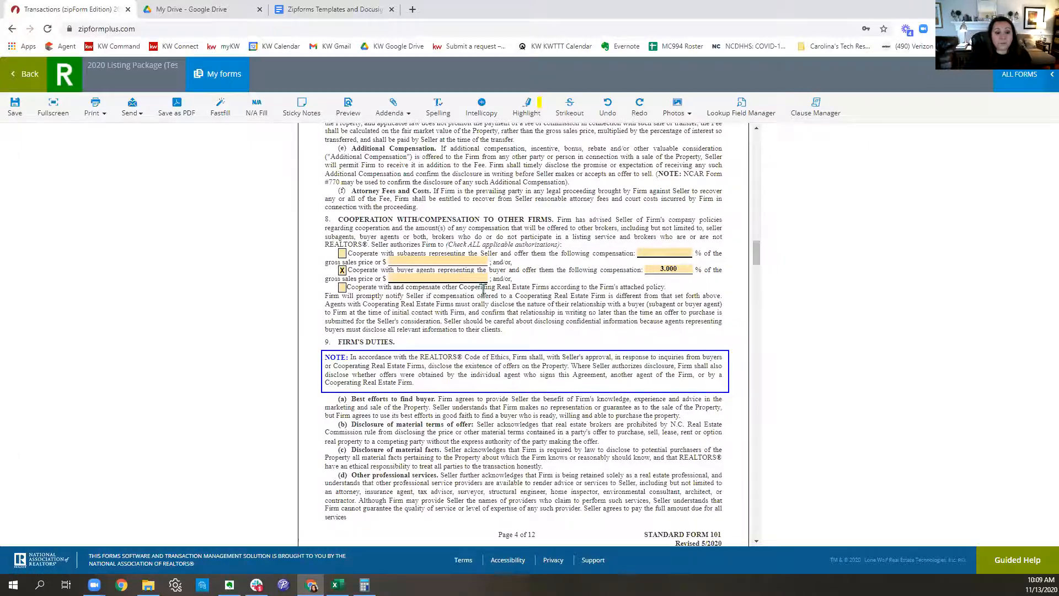
Authorize signs, open houses, other, Coming Soon and internet advertising, and allow lock/key boxes
scroll(632, 321, down, 8)
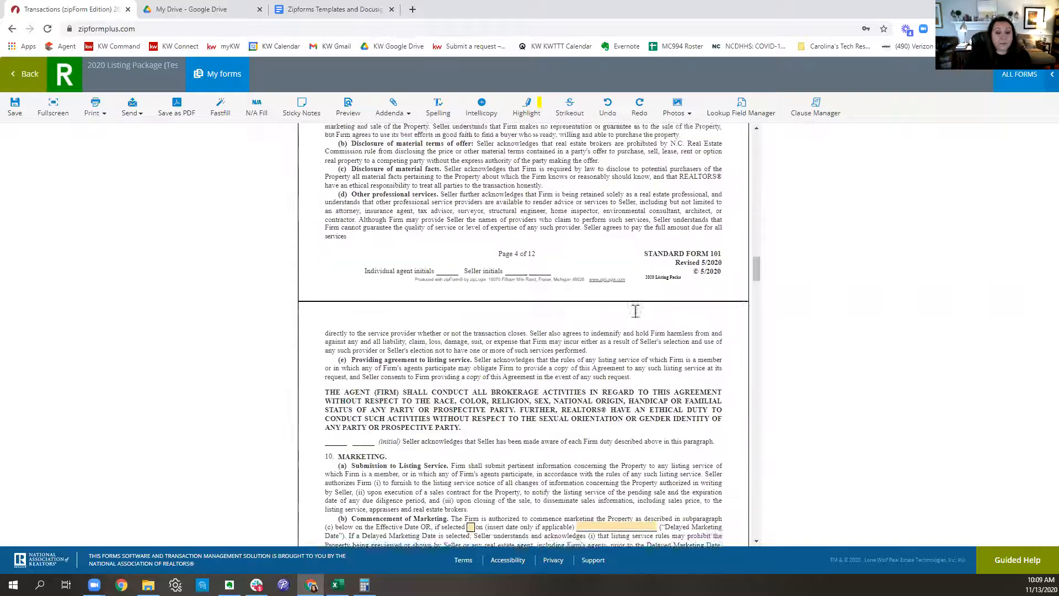
scroll(637, 309, down, 4)
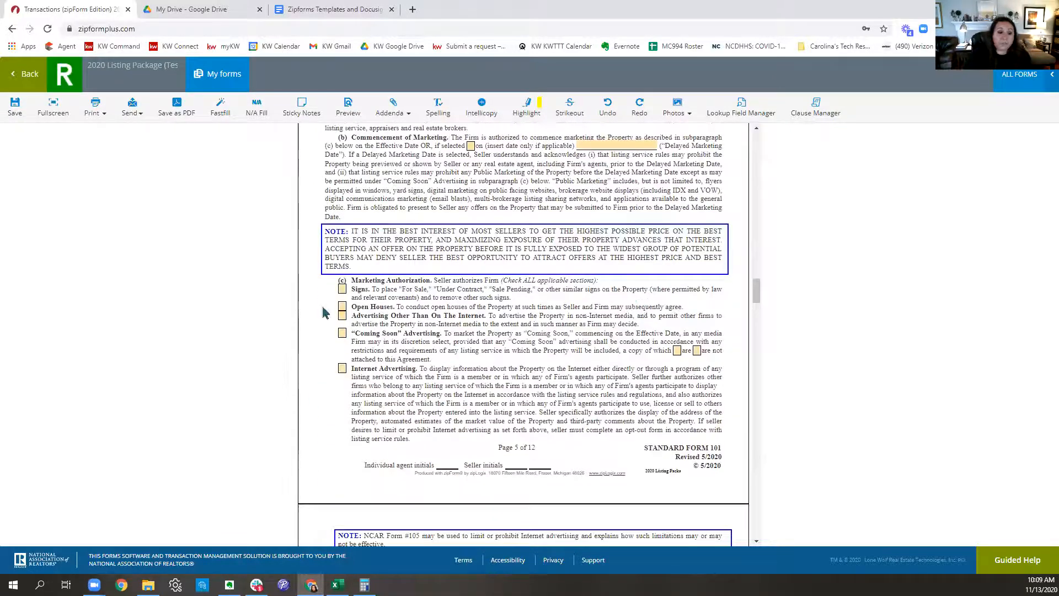
click(342, 289)
click(342, 316)
click(342, 306)
click(342, 333)
click(341, 369)
scroll(450, 400, down, 5)
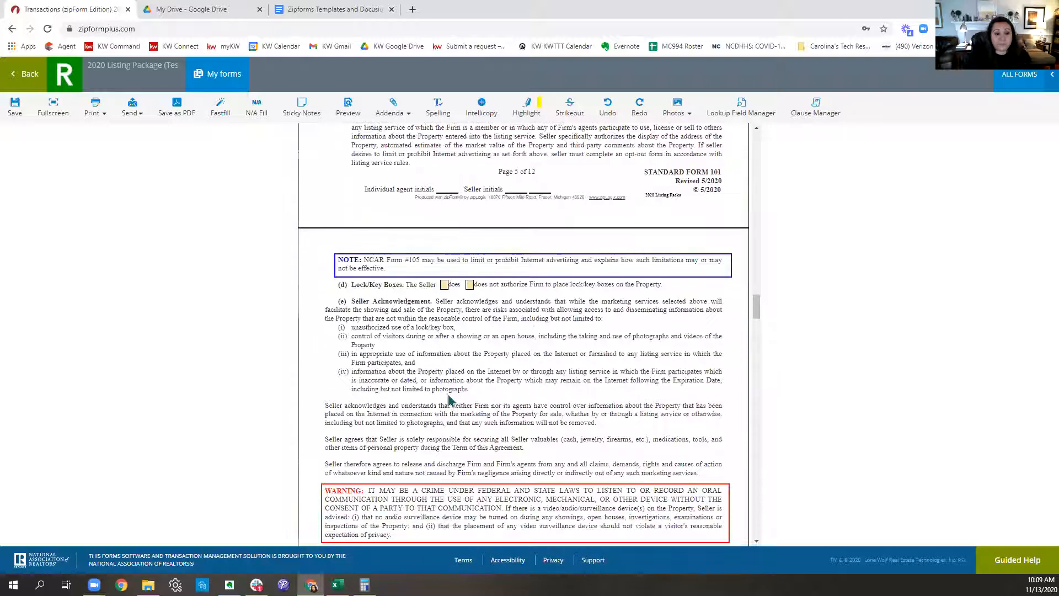
click(444, 286)
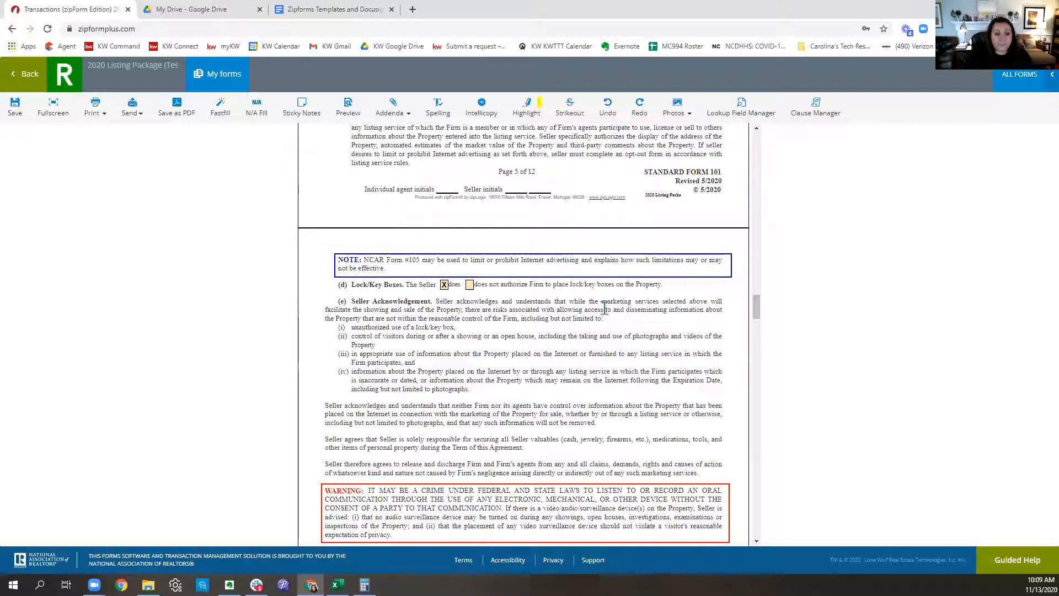
Check the seller's acknowledged receipt of the Home Inspections Q&A in section 14
scroll(605, 308, down, 2)
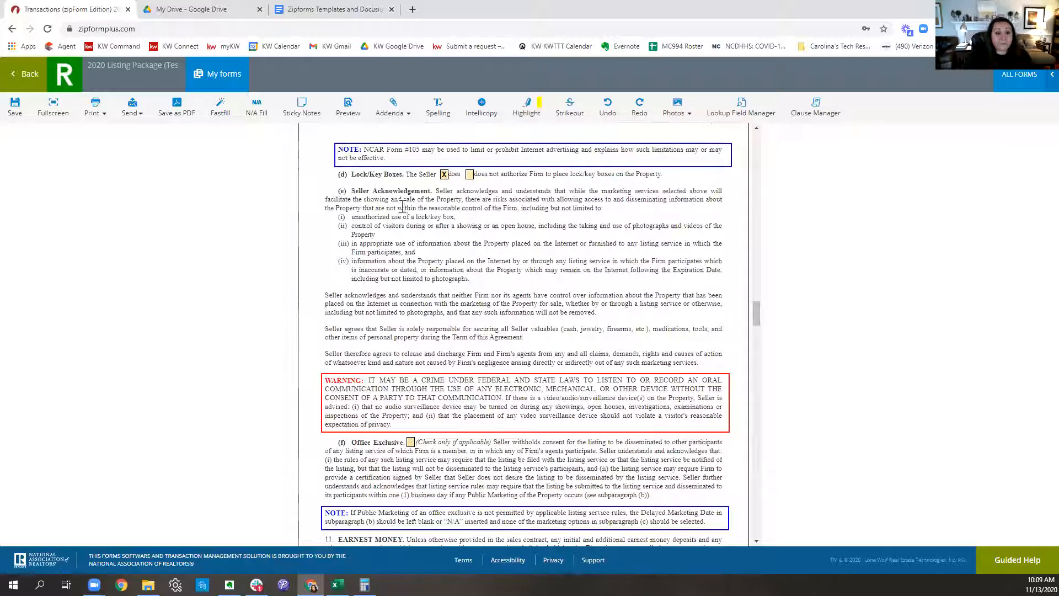
scroll(529, 259, down, 3)
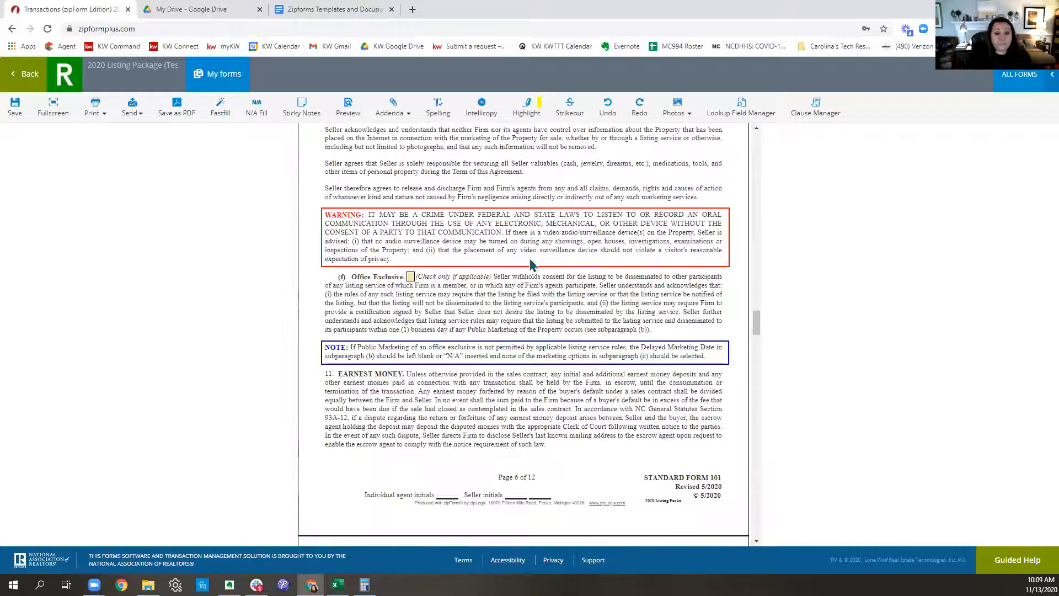
scroll(530, 264, down, 6)
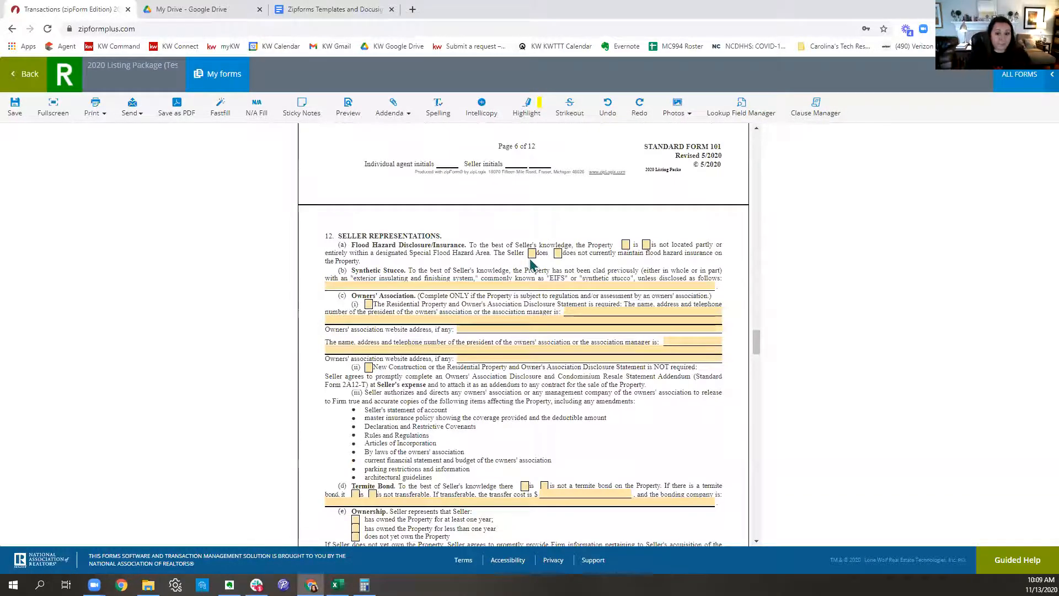
scroll(536, 265, down, 15)
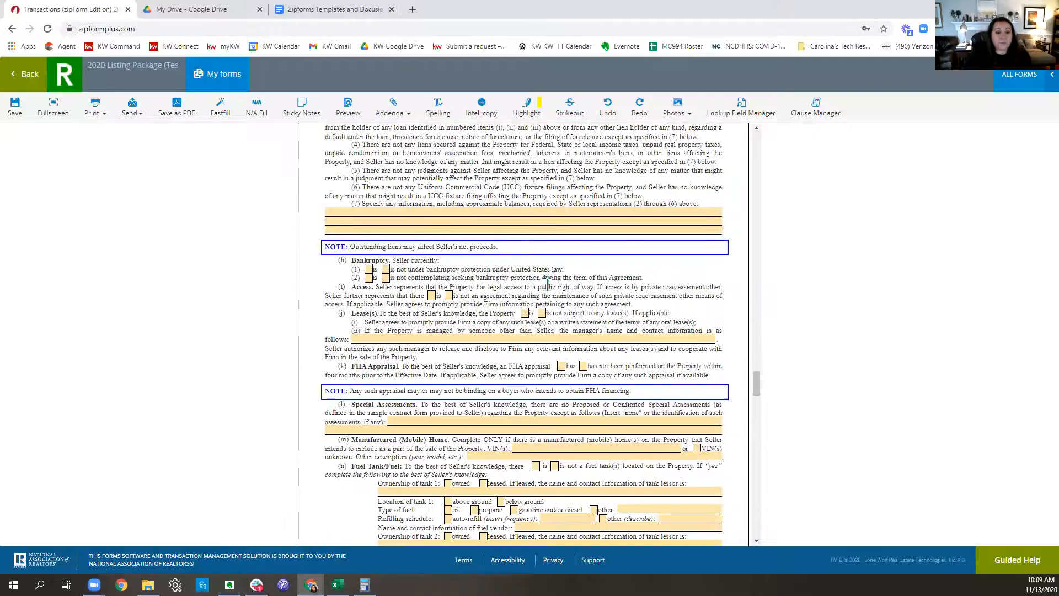
scroll(546, 284, down, 20)
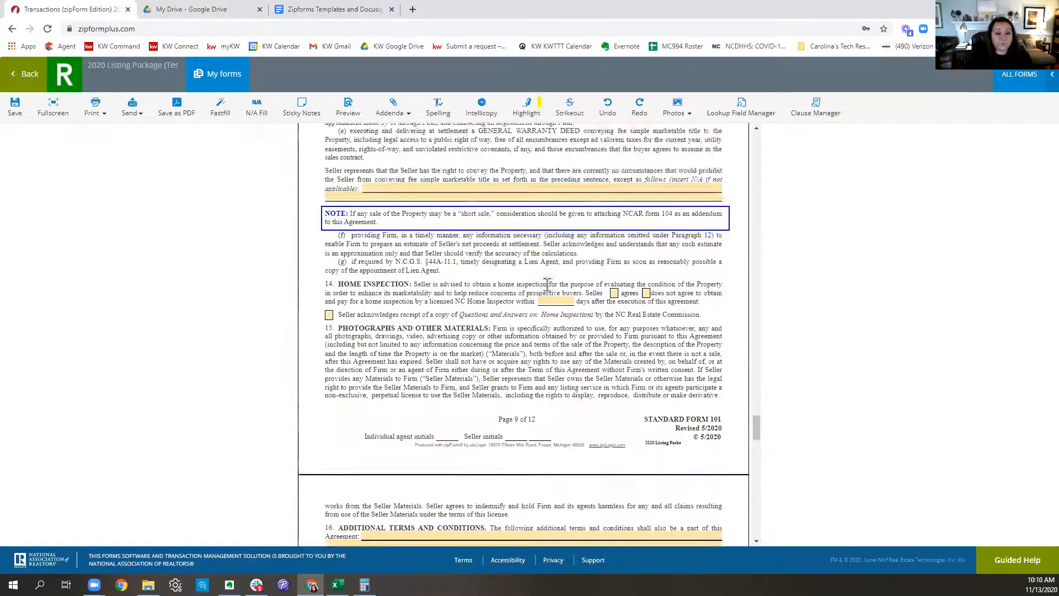
click(328, 251)
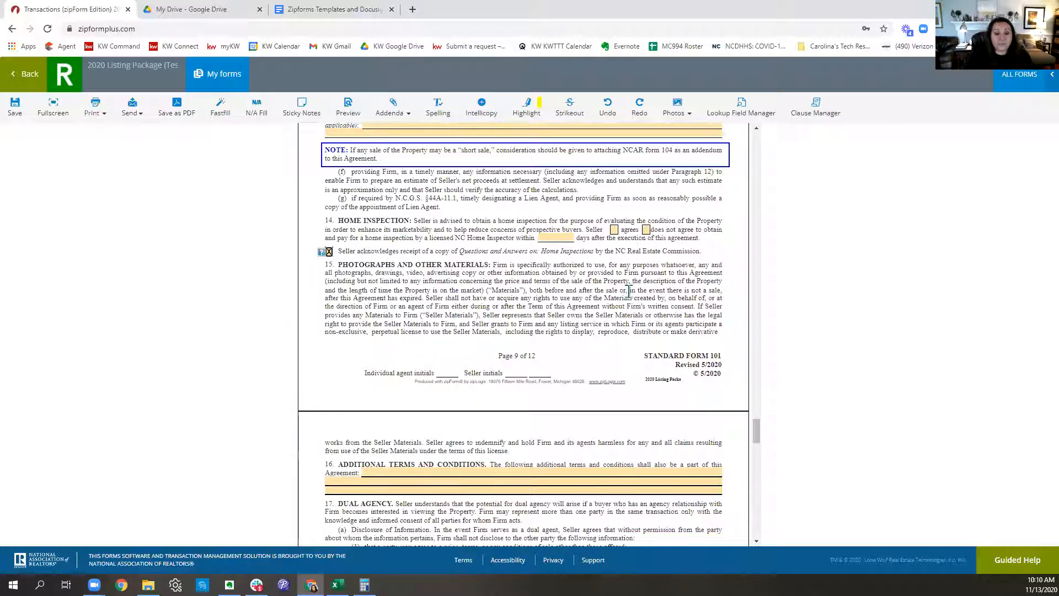
scroll(629, 290, down, 10)
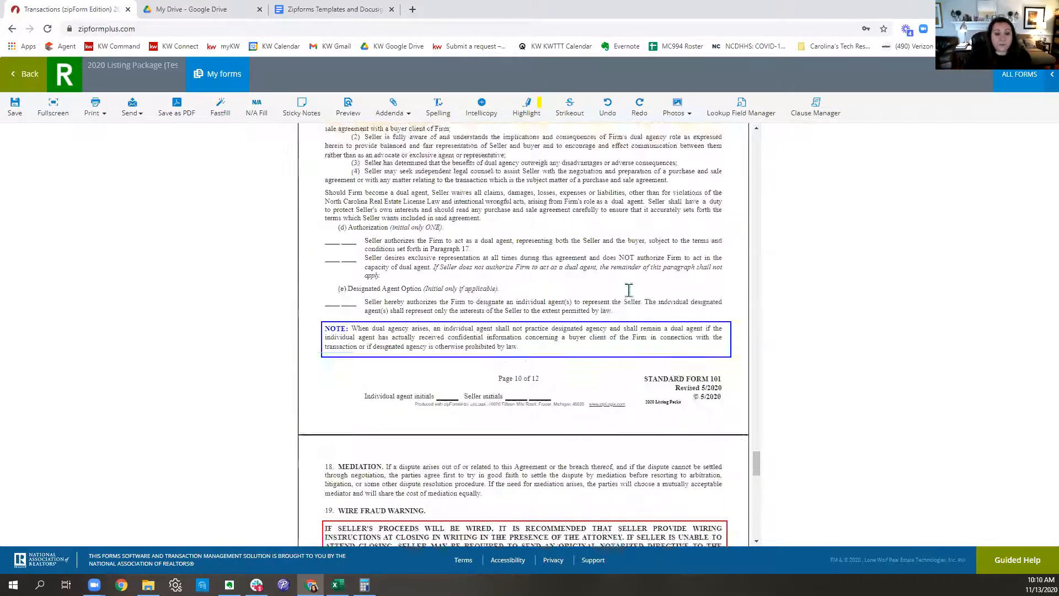
scroll(628, 290, down, 15)
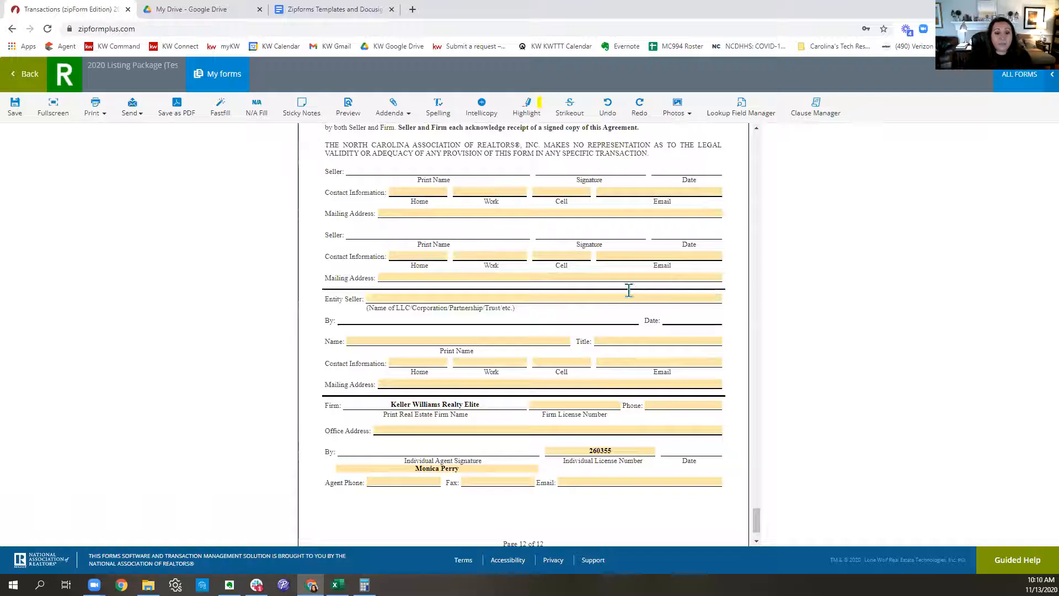
scroll(383, 452, down, 2)
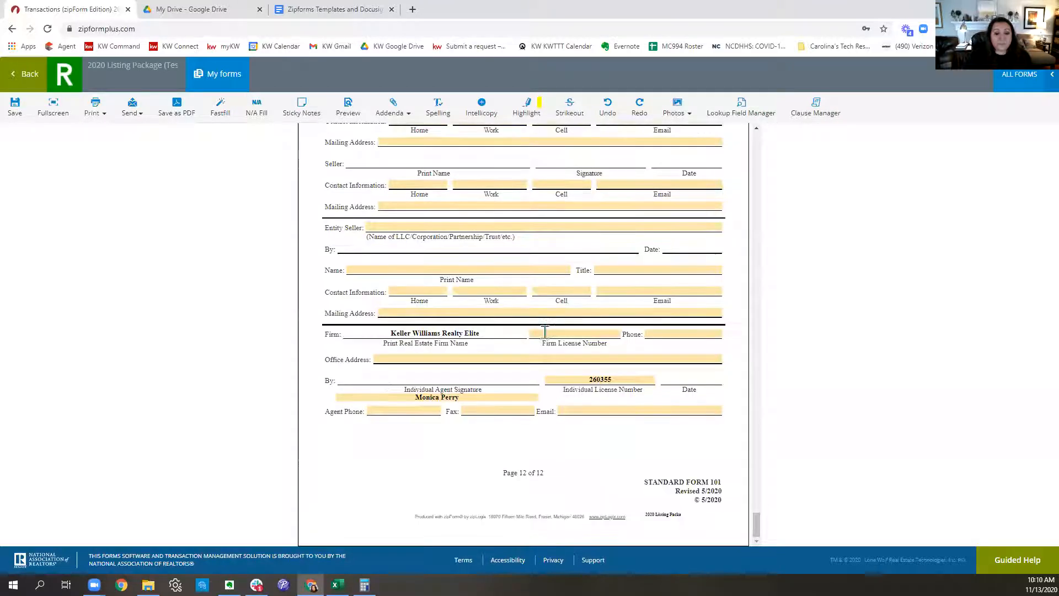
Enter the firm license number and pick the office address from the suggestions
click(552, 333)
text(c)
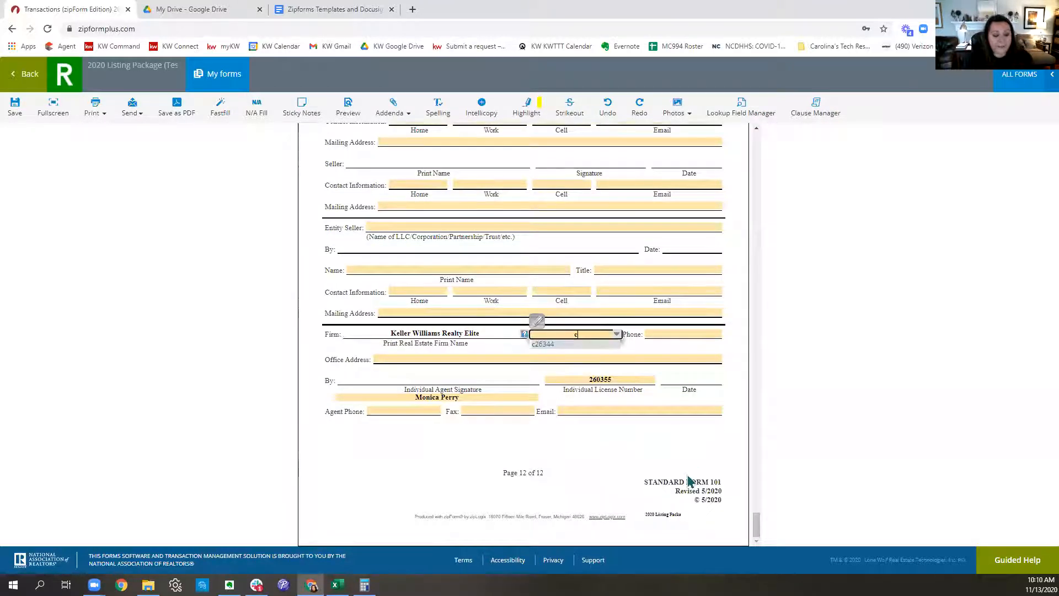
text(26344)
click(467, 361)
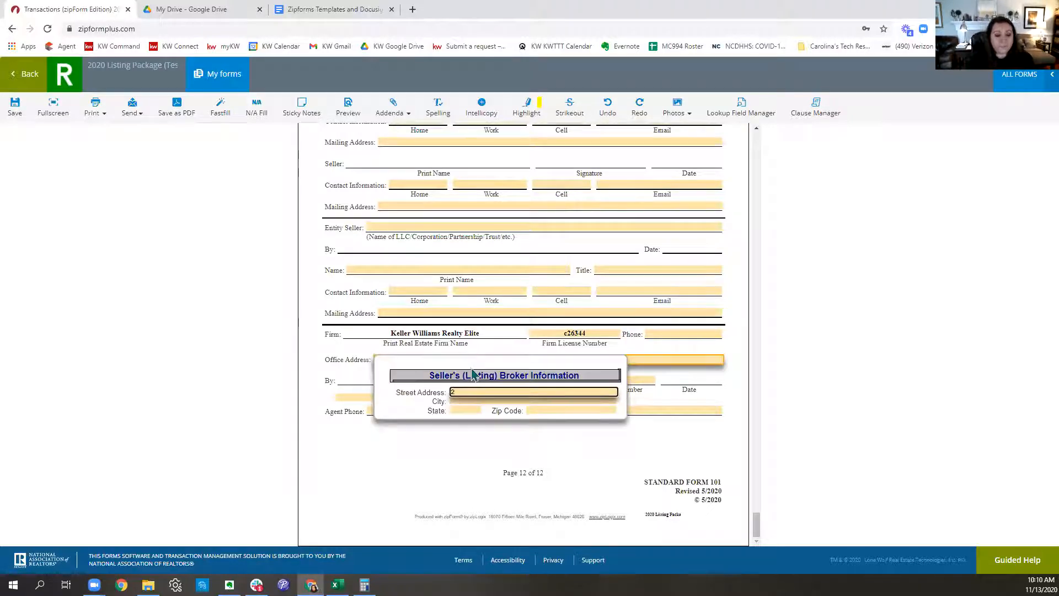
text(280 Cha)
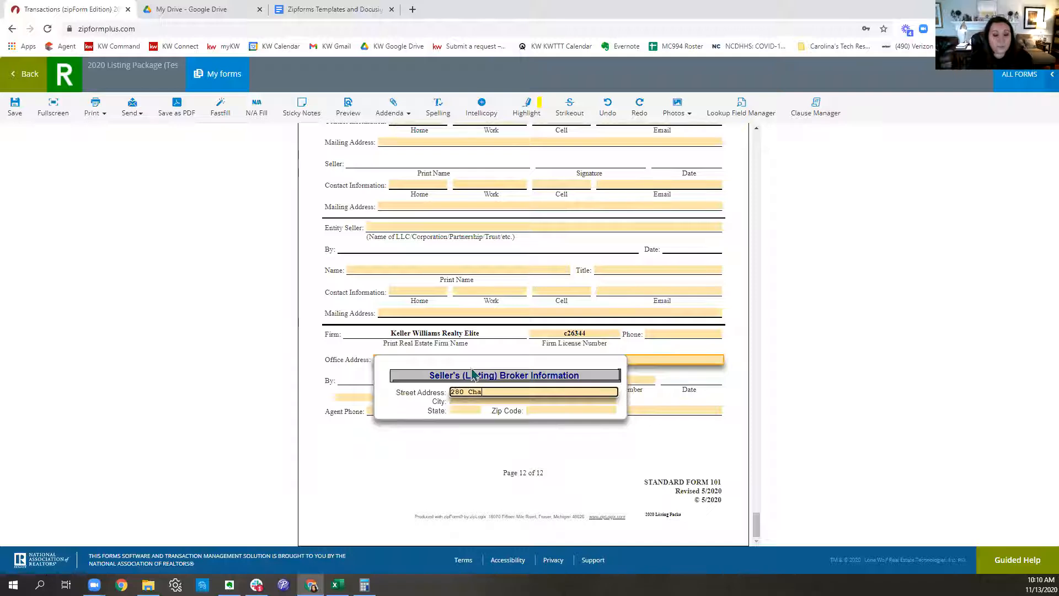
text(rlois)
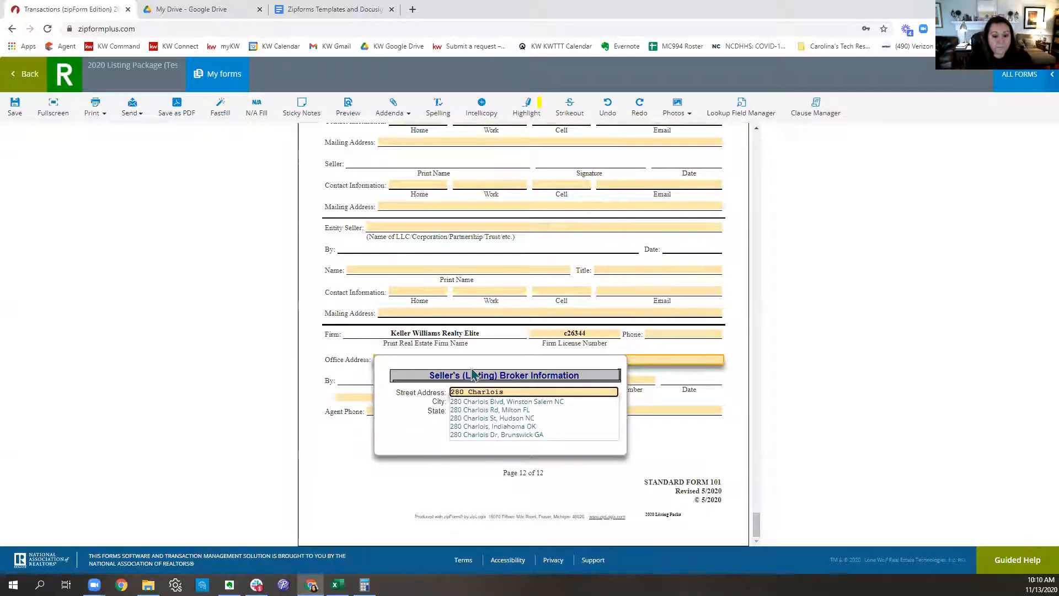
click(482, 402)
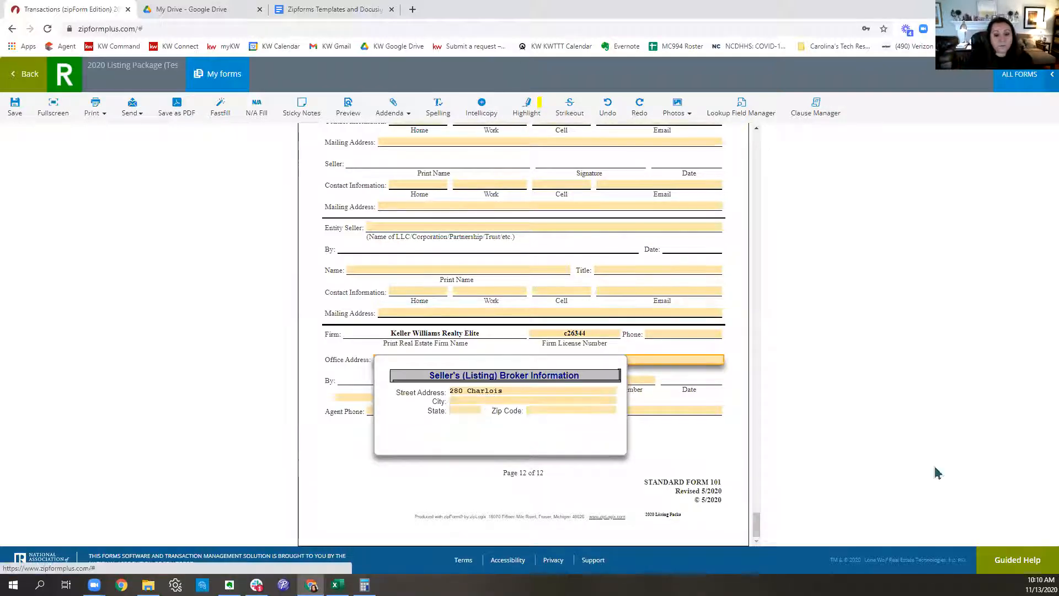
click(690, 449)
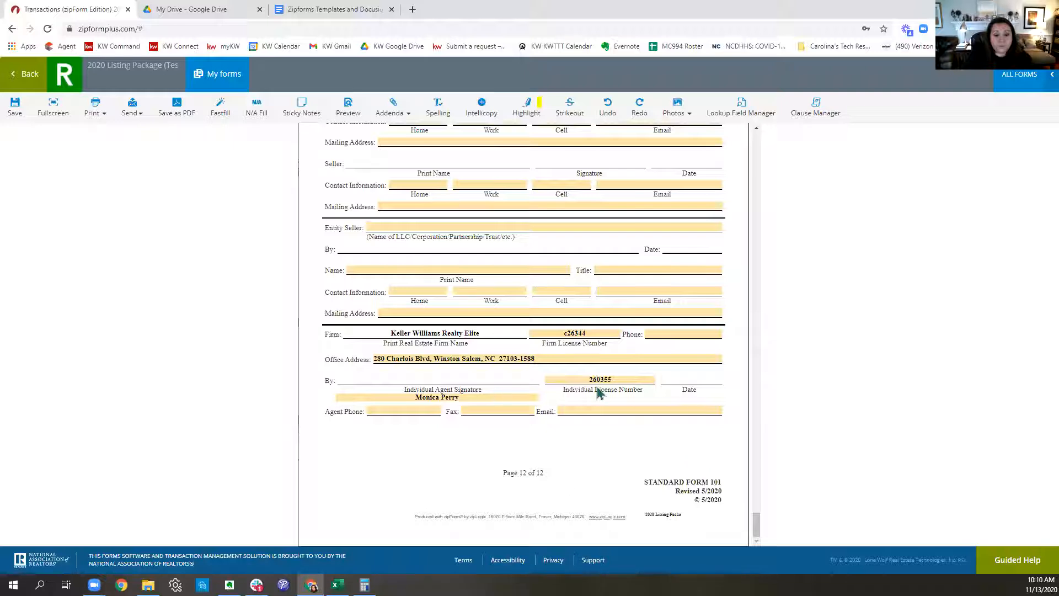
Fill in the agent's phone and work email from autocomplete, save the agreement, and return to Documents
click(388, 411)
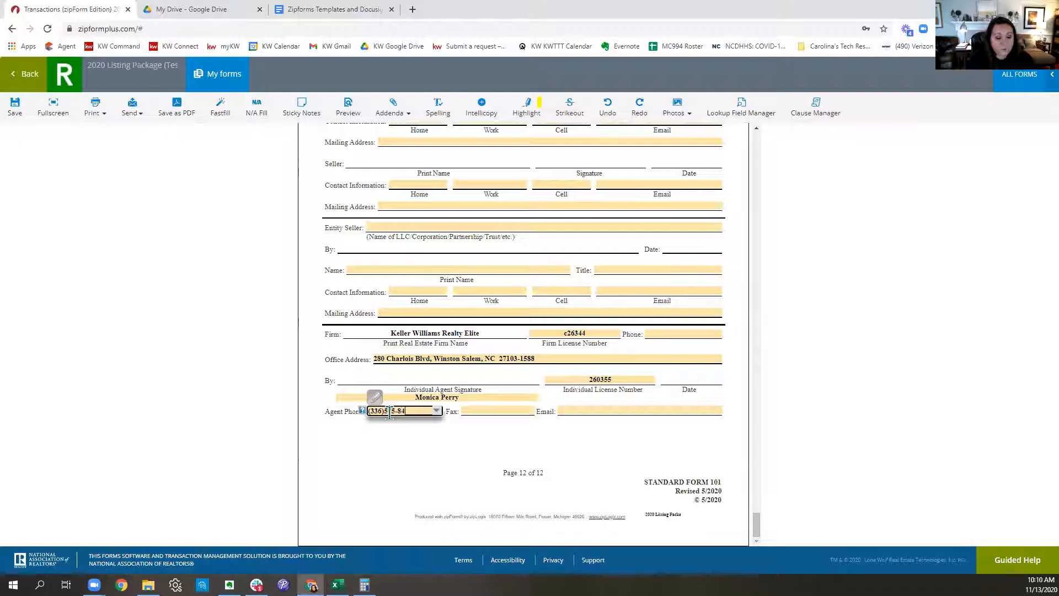
click(619, 455)
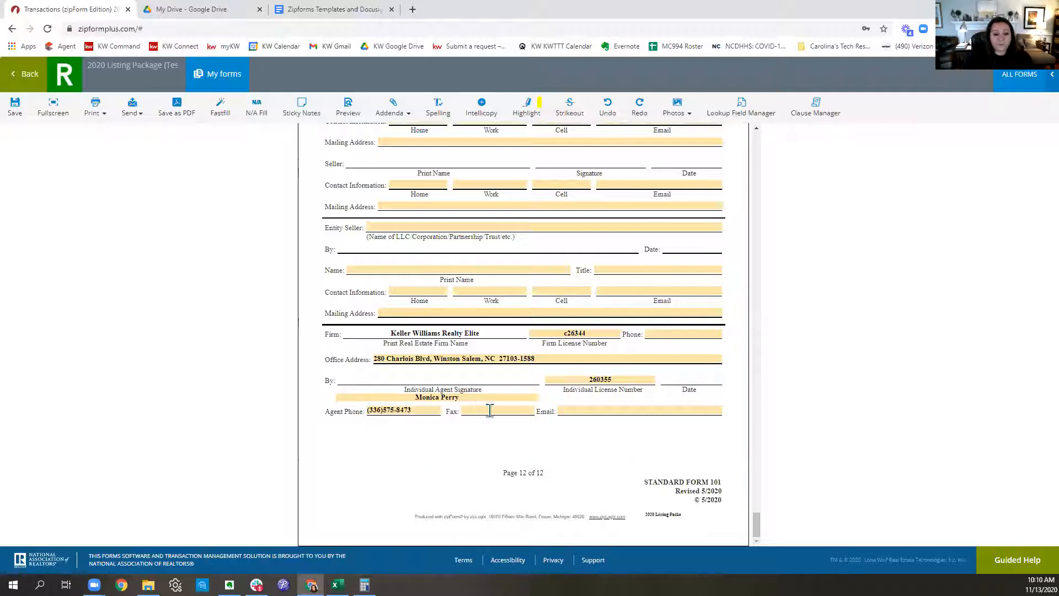
click(672, 332)
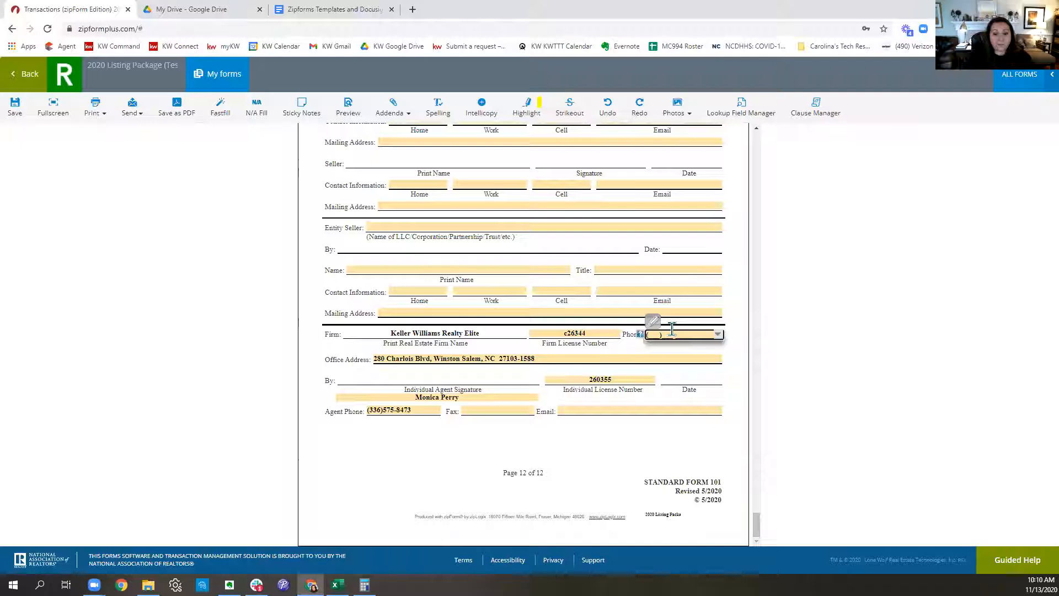
click(606, 412)
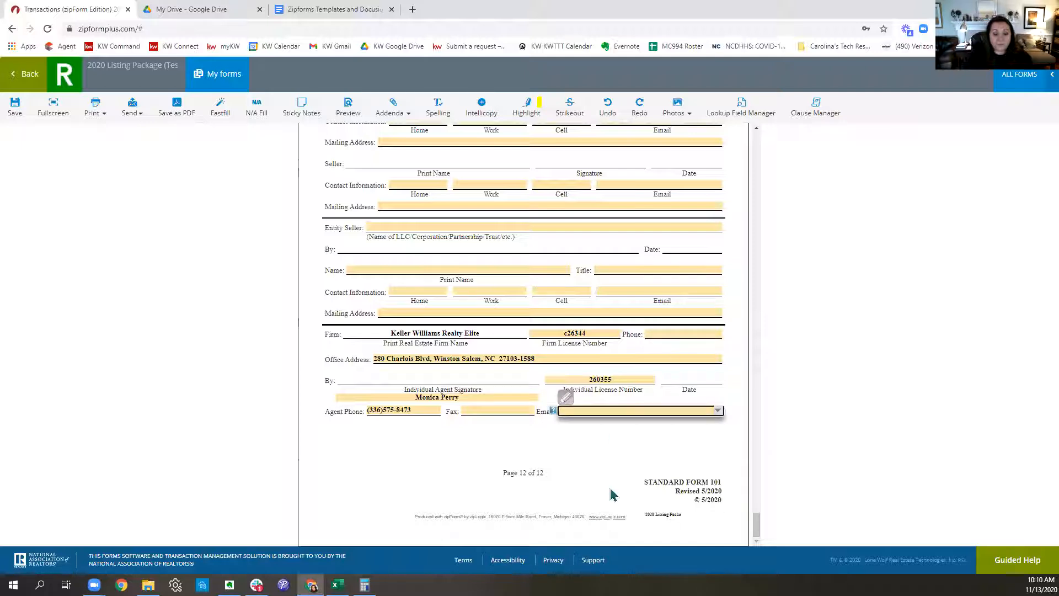
text(moni)
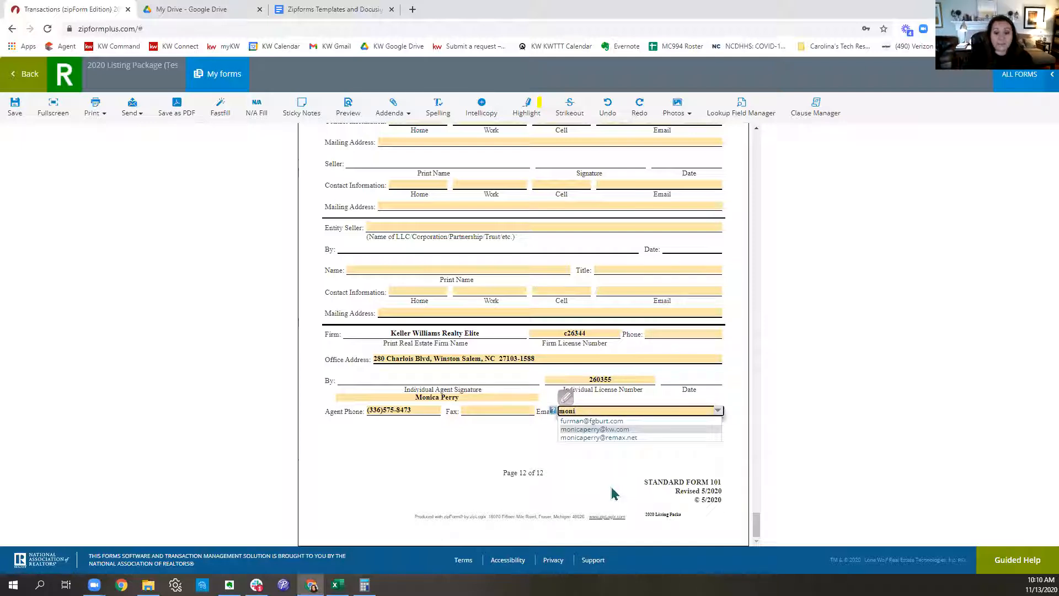
click(604, 429)
click(622, 467)
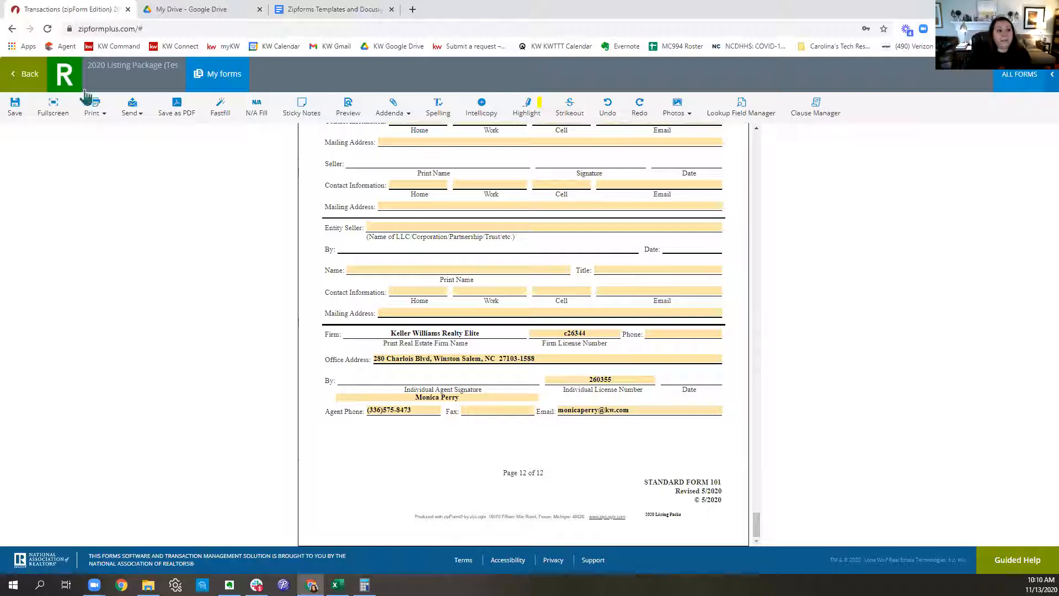
click(14, 106)
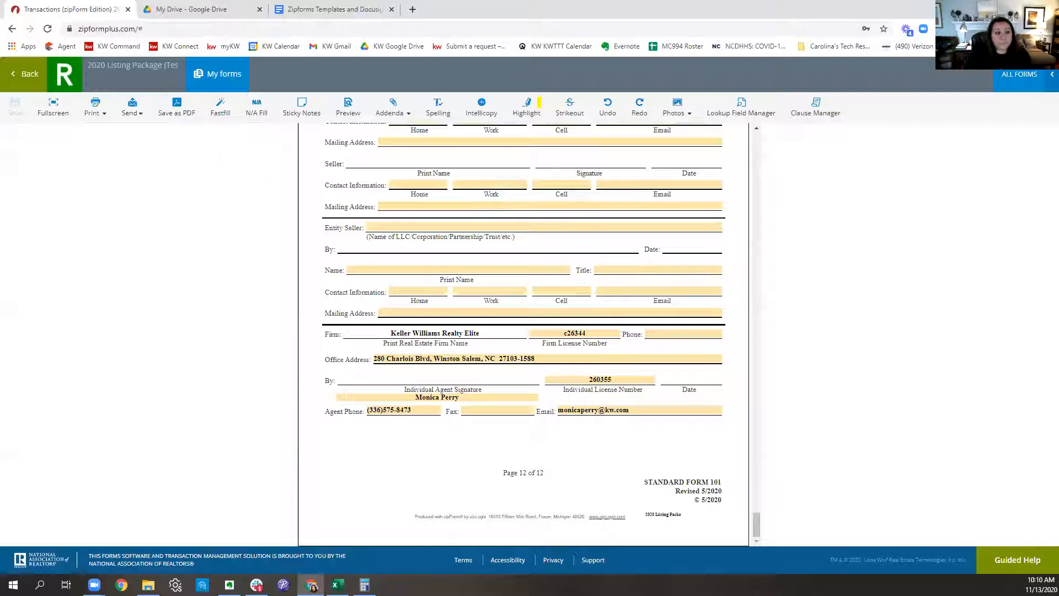
click(25, 74)
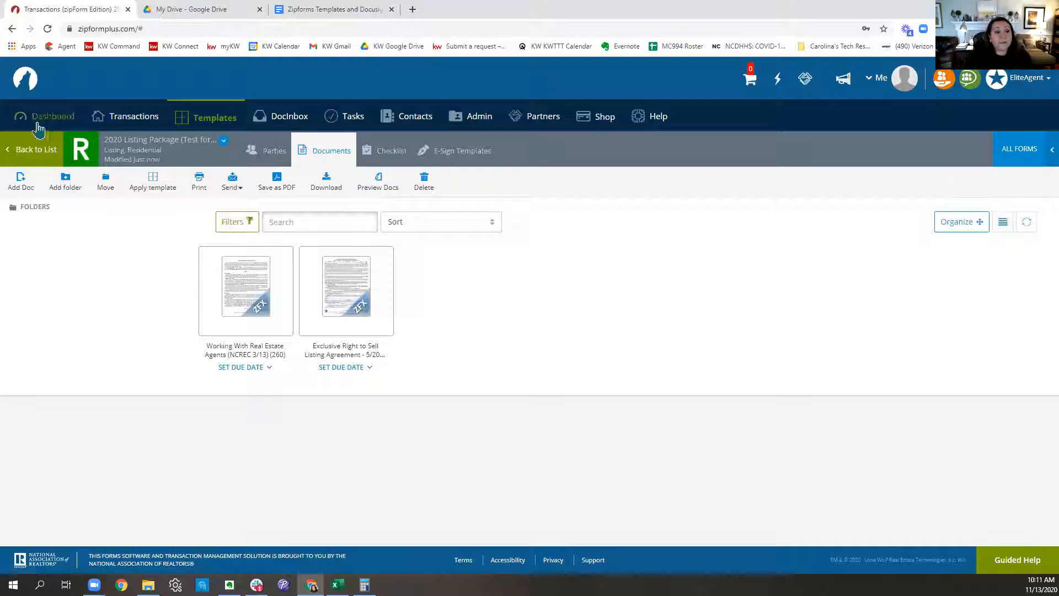
Leave the listing package template for the Transactions list
click(219, 126)
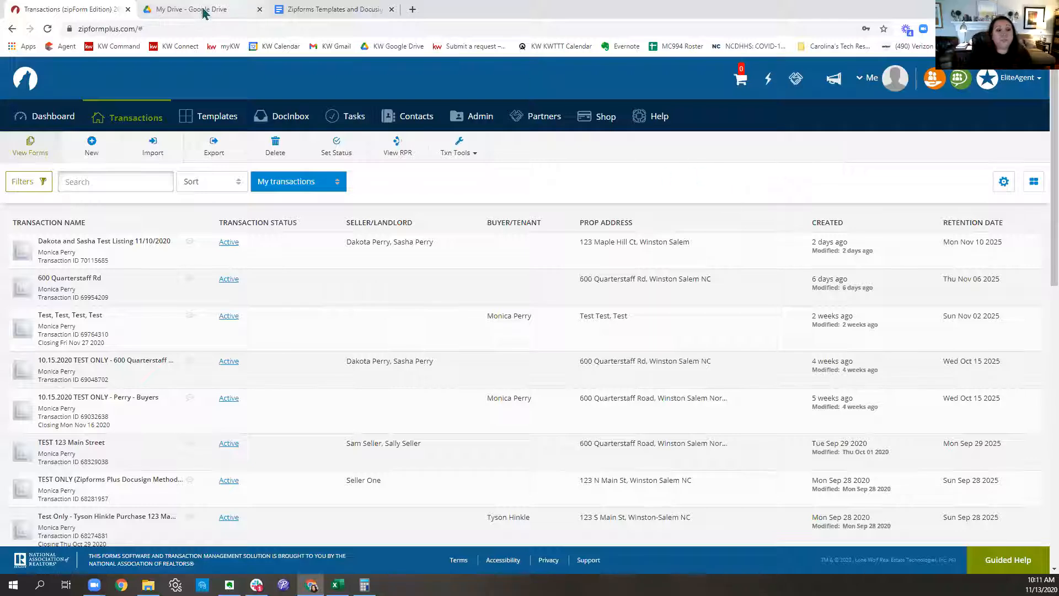
Open agent.kw.com in a new tab, sign in with the saved login, and show Opportunities
click(412, 10)
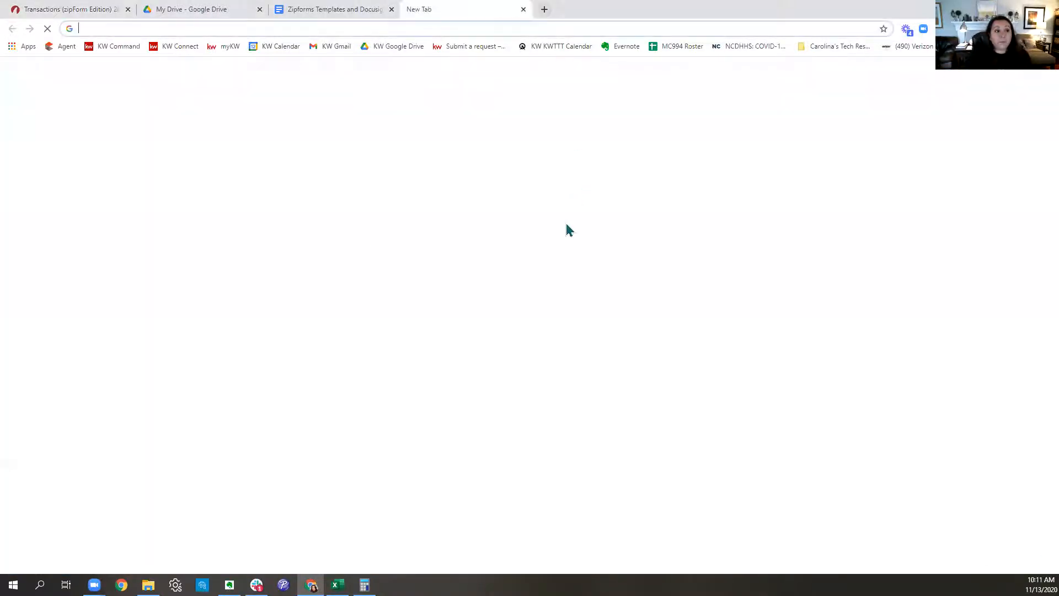
text(agent.kw.com)
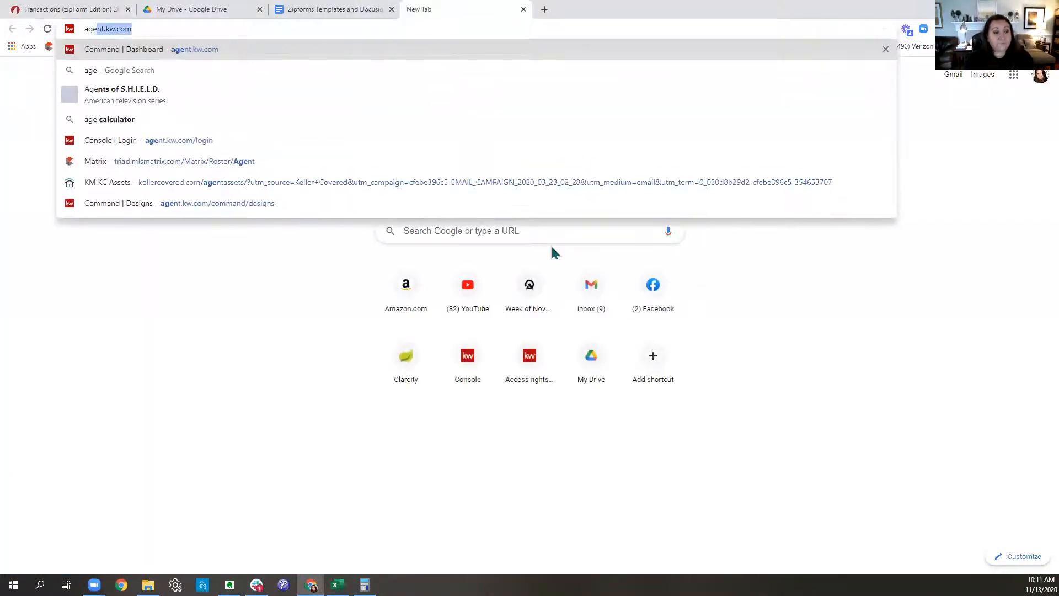
key(Return)
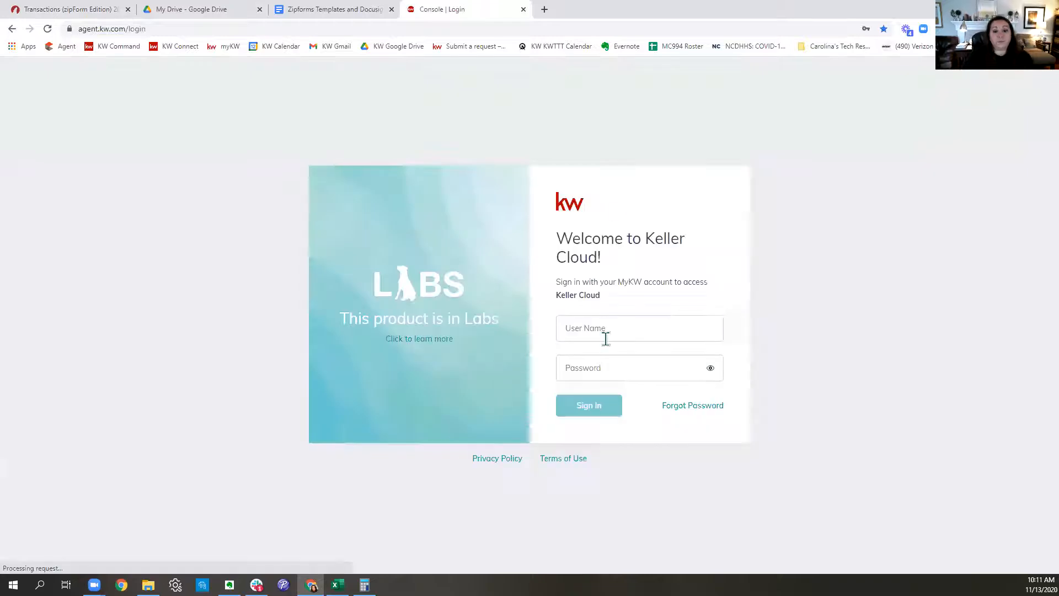
click(605, 335)
click(625, 67)
click(609, 411)
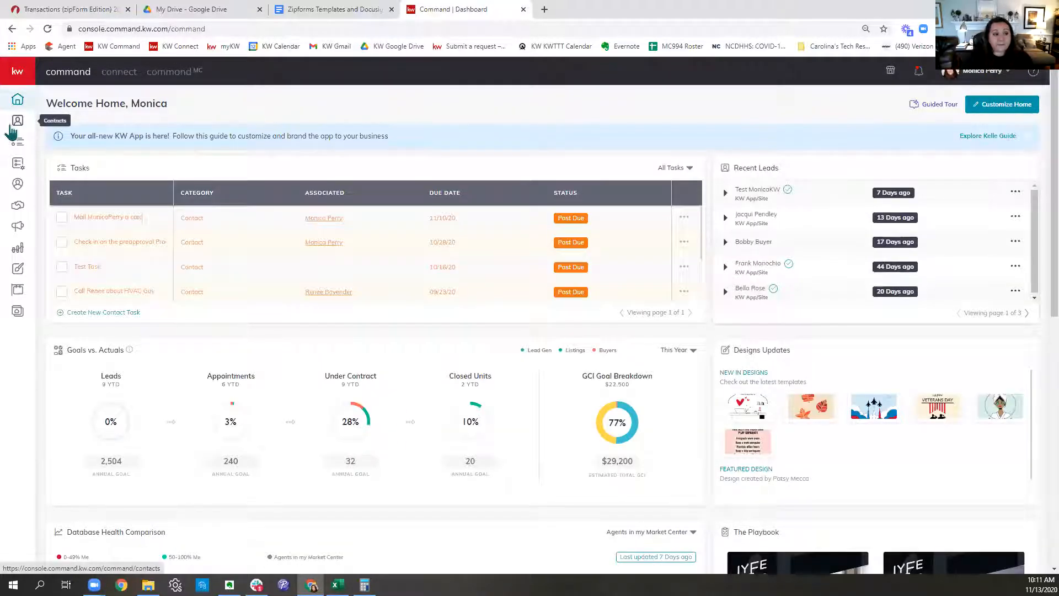
click(19, 209)
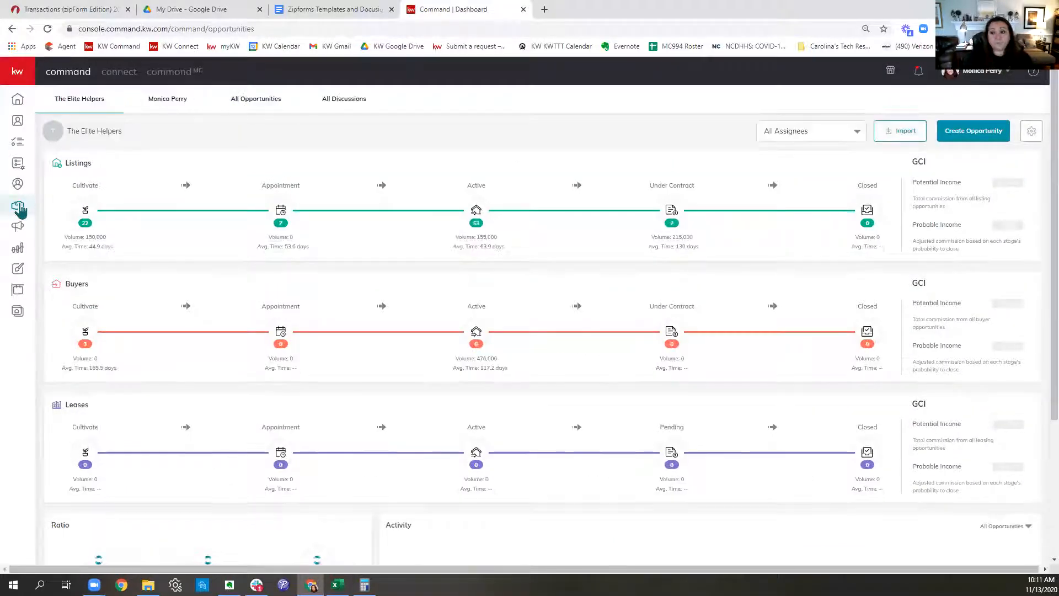
Start a new opportunity without a team assignment, choosing the client and adding the co-seller
click(973, 131)
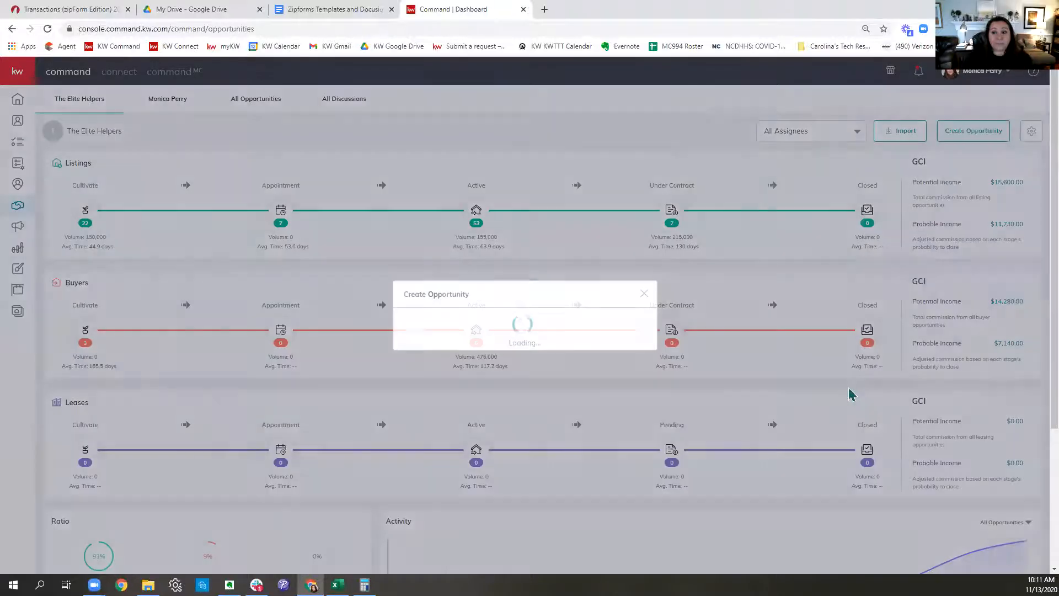
click(450, 243)
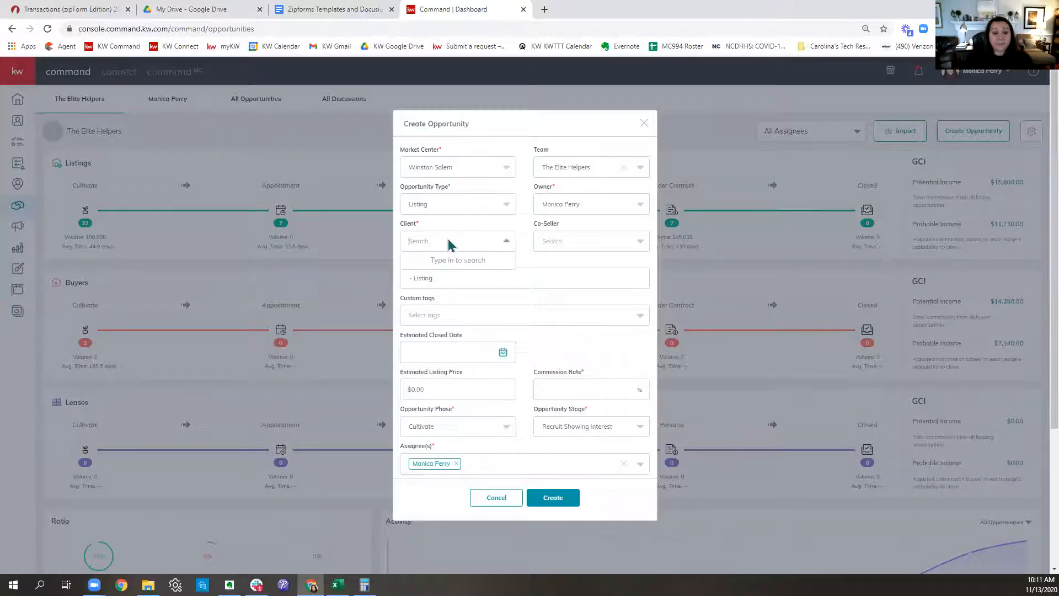
click(624, 167)
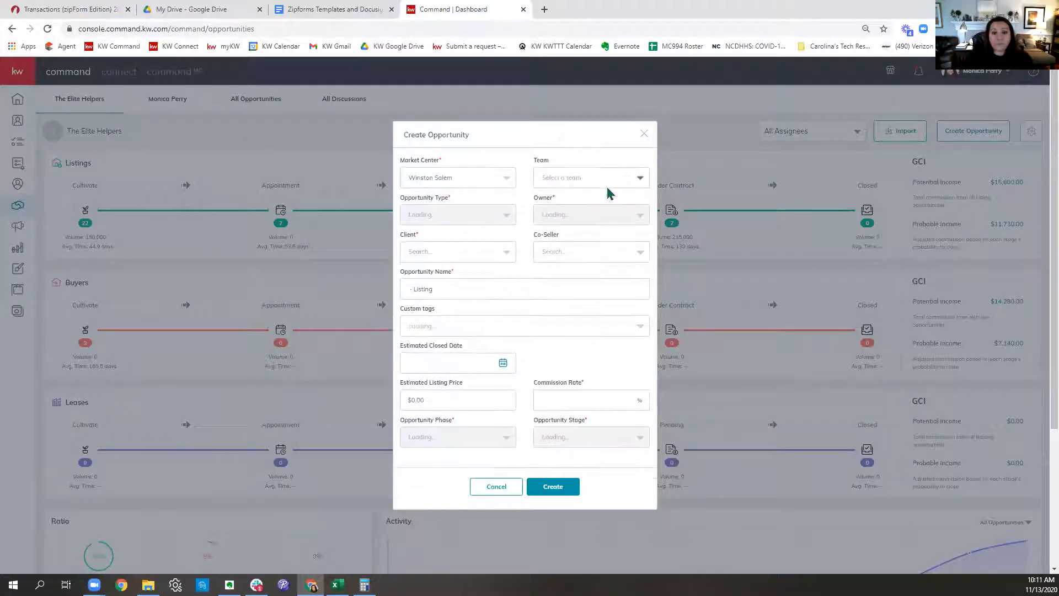
click(448, 252)
text(dokot)
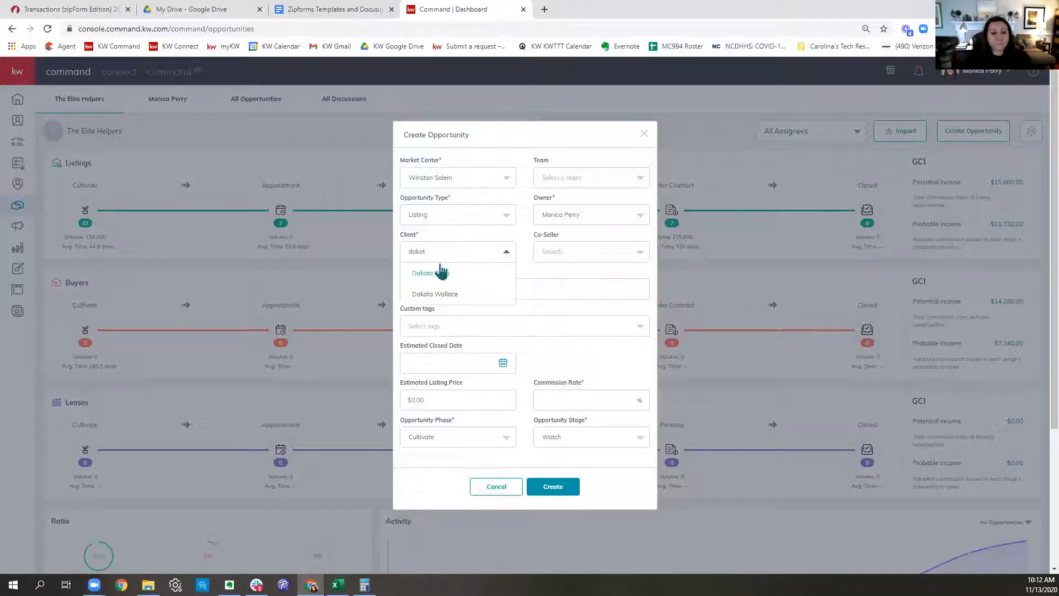
click(441, 271)
click(582, 254)
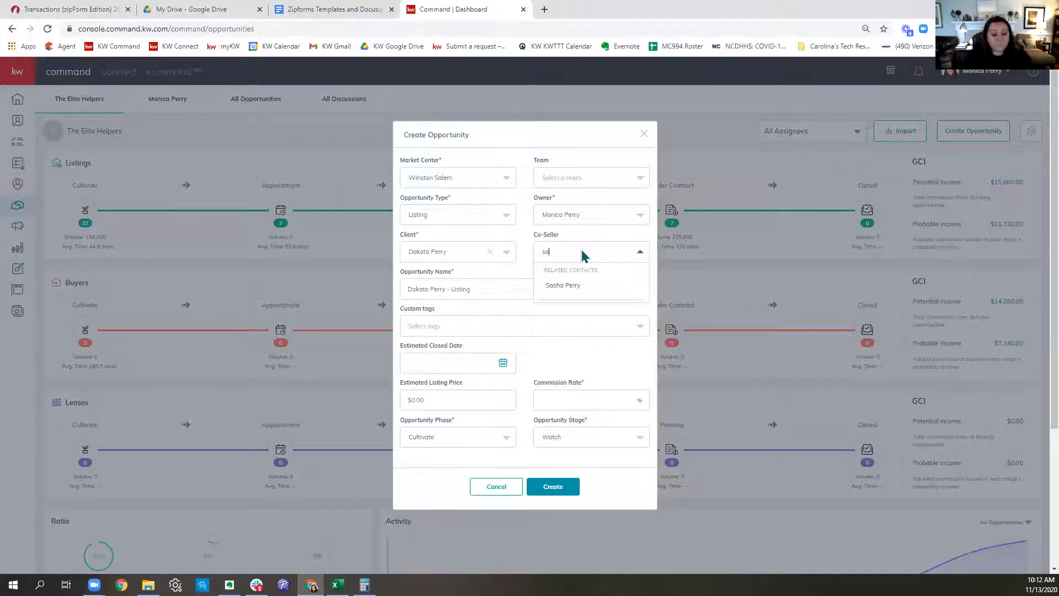
click(567, 286)
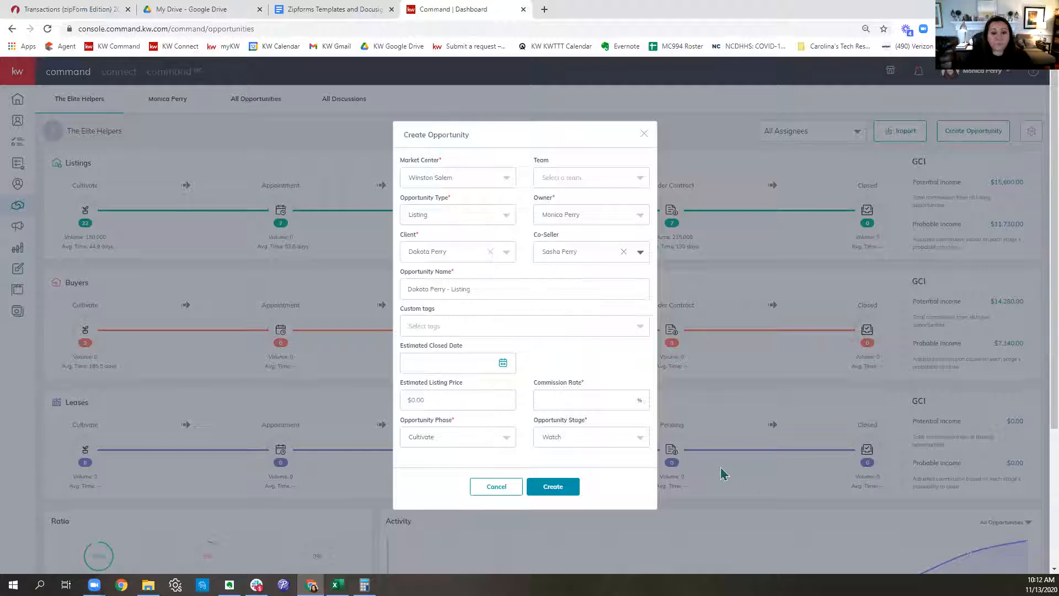
drag(559, 289, 394, 302)
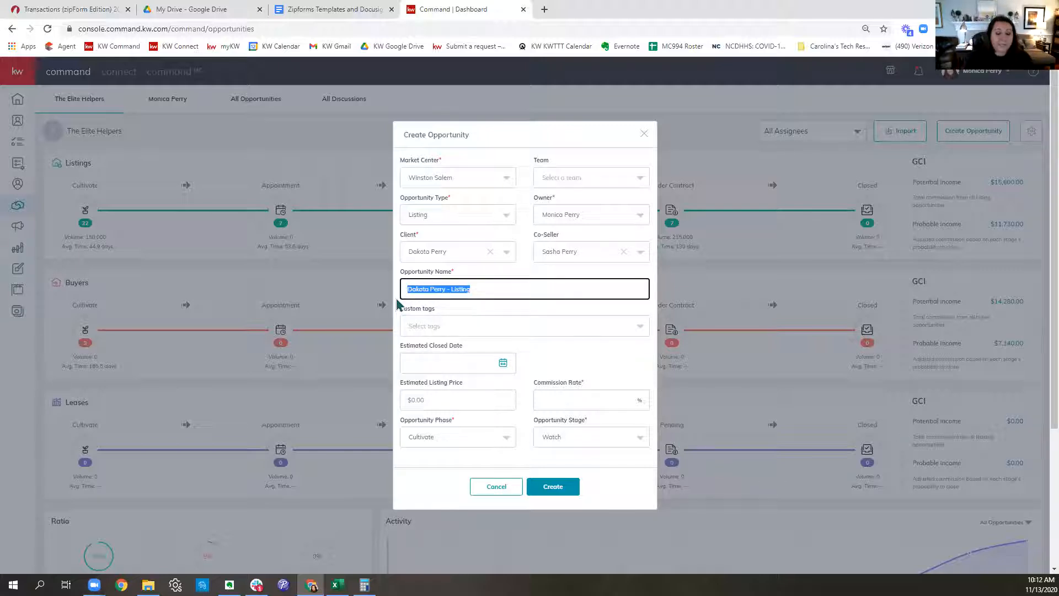
key(Left)
text(123)
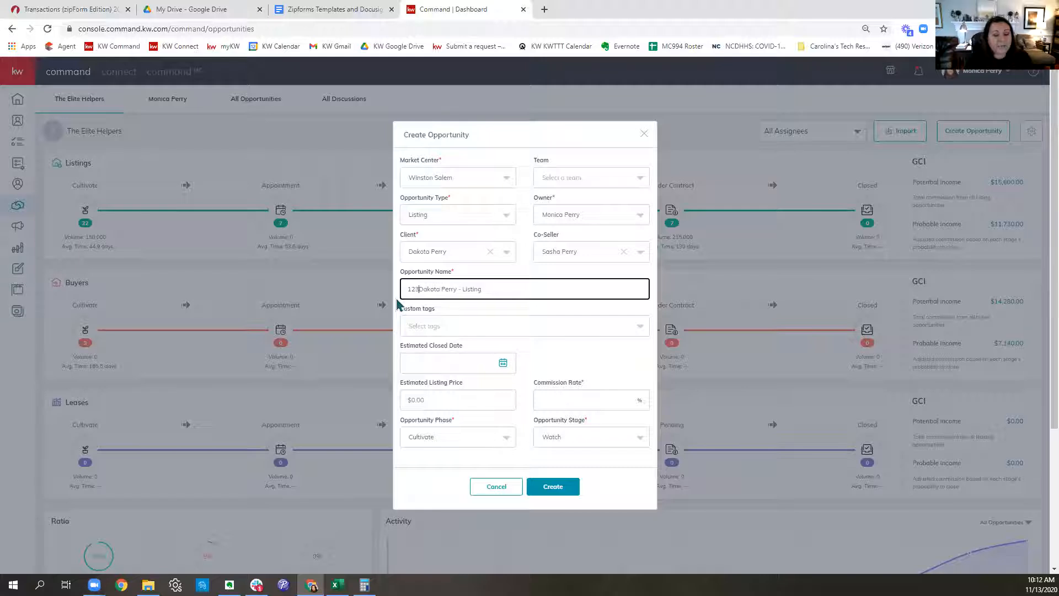
key(BackSpace)
key(BackSpace)
key(BackSpace)
key(BackSpace)
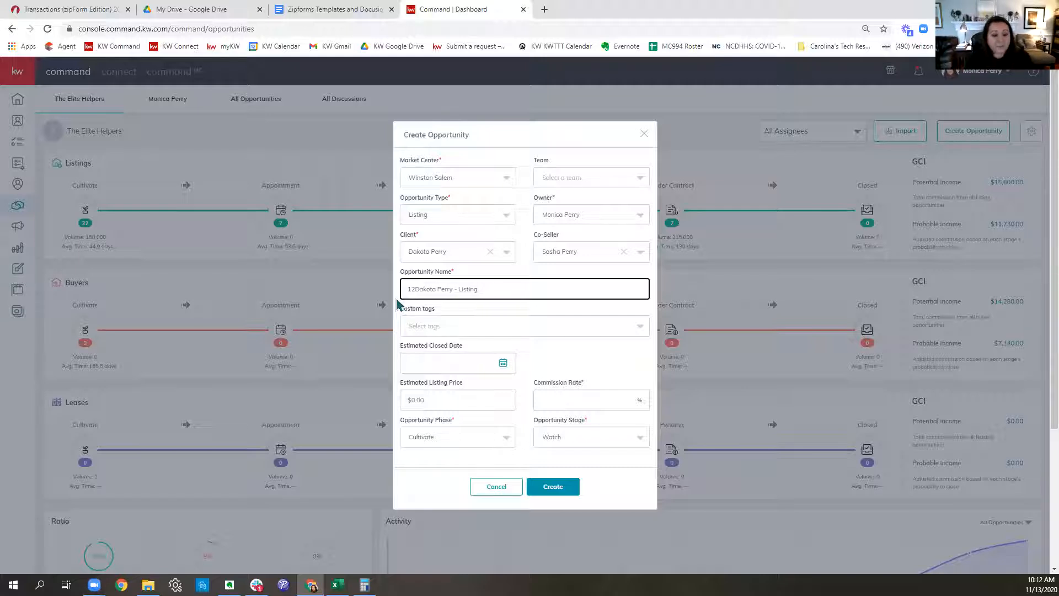
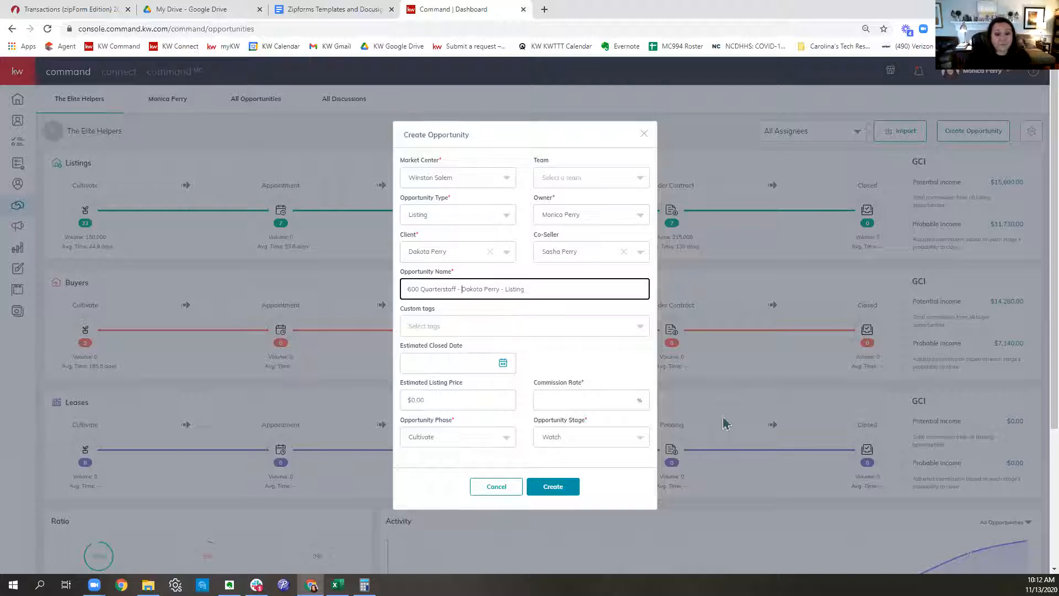
Set 3% commission, phase Active and stage Staging, then create the opportunity
click(584, 396)
text(3)
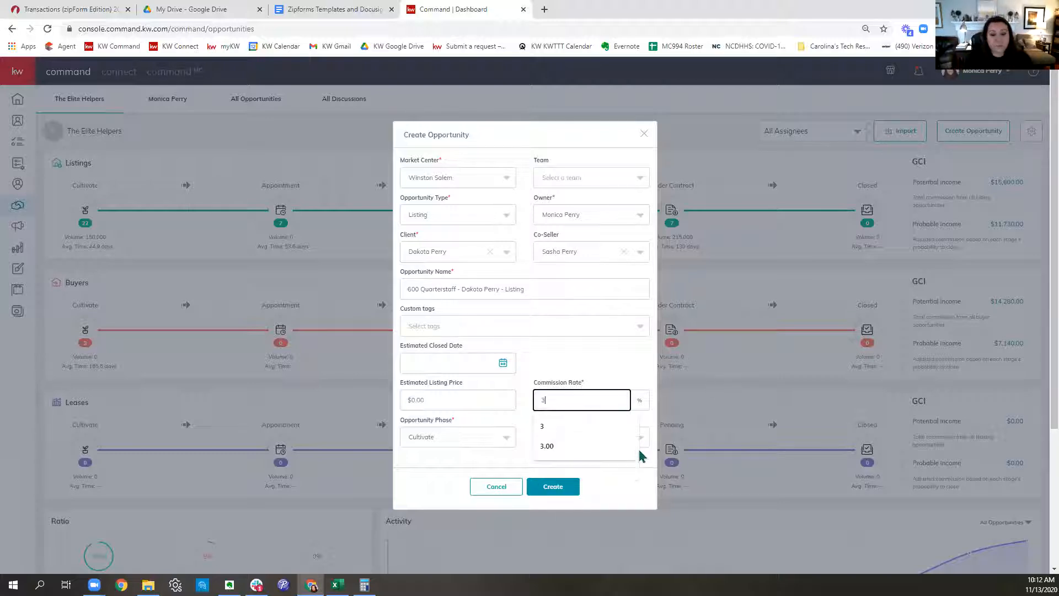
click(528, 365)
click(470, 440)
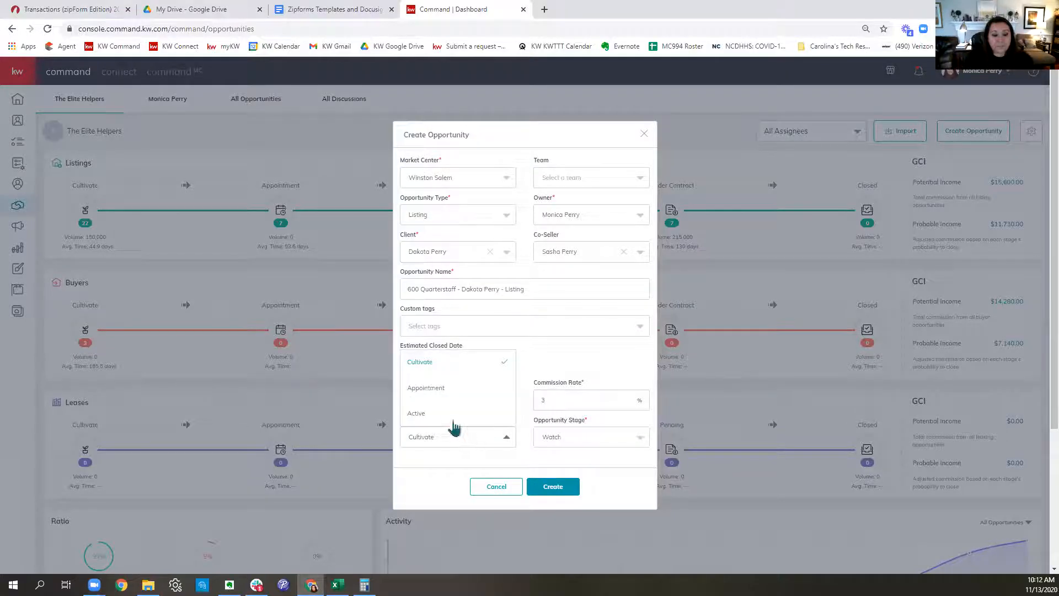
click(445, 414)
click(605, 444)
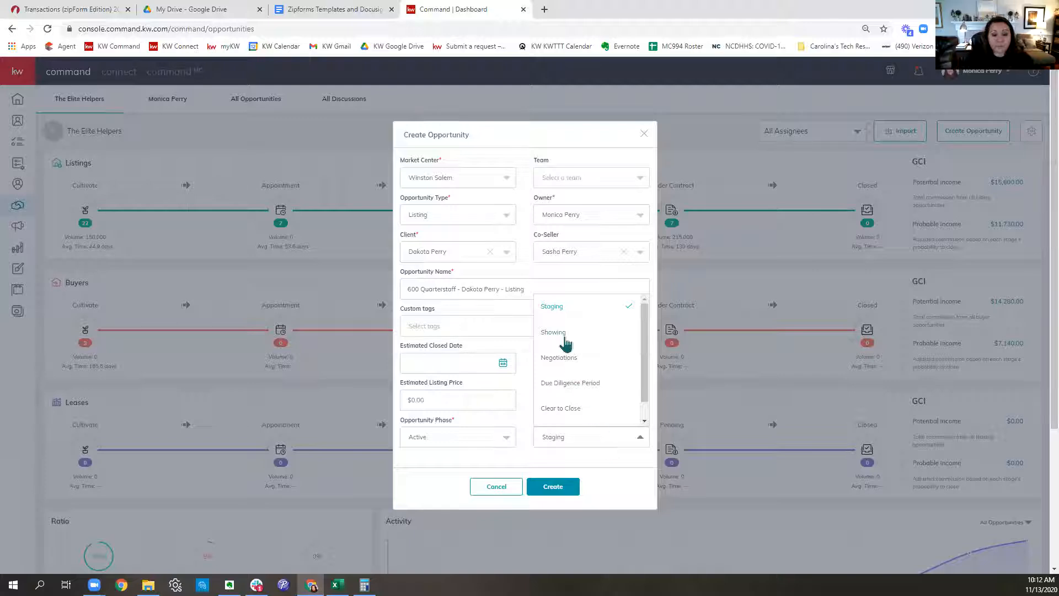
click(563, 309)
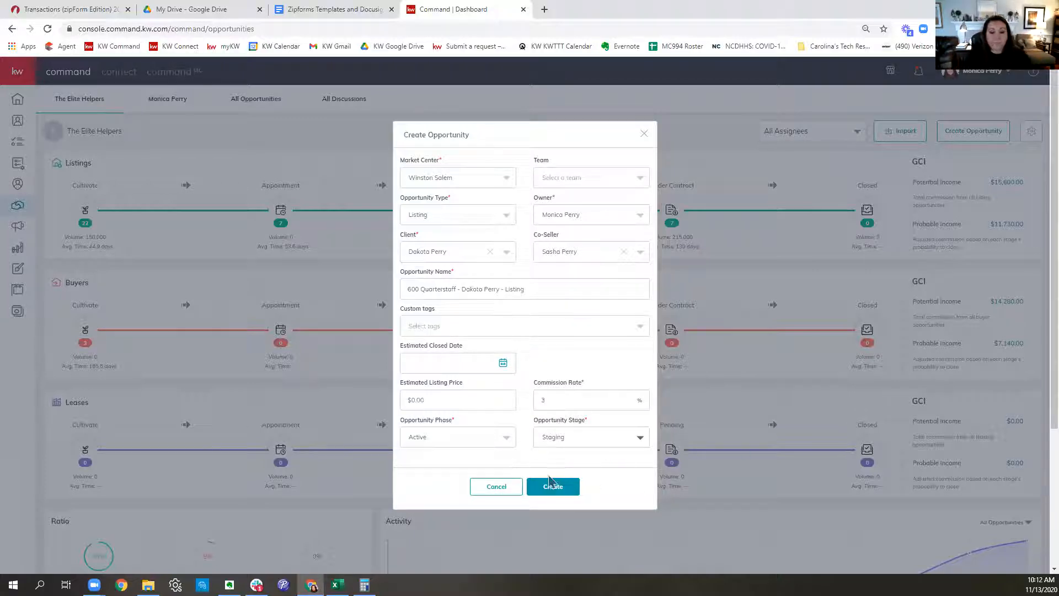
click(568, 485)
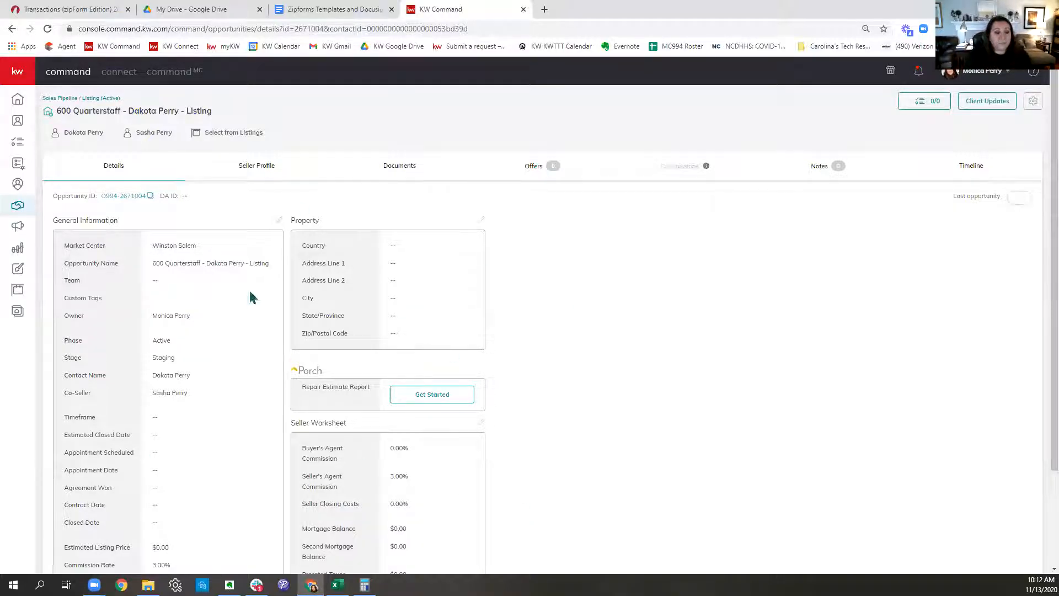
Assign the Residential checklist to the listing and start a DocuSign transaction
click(410, 176)
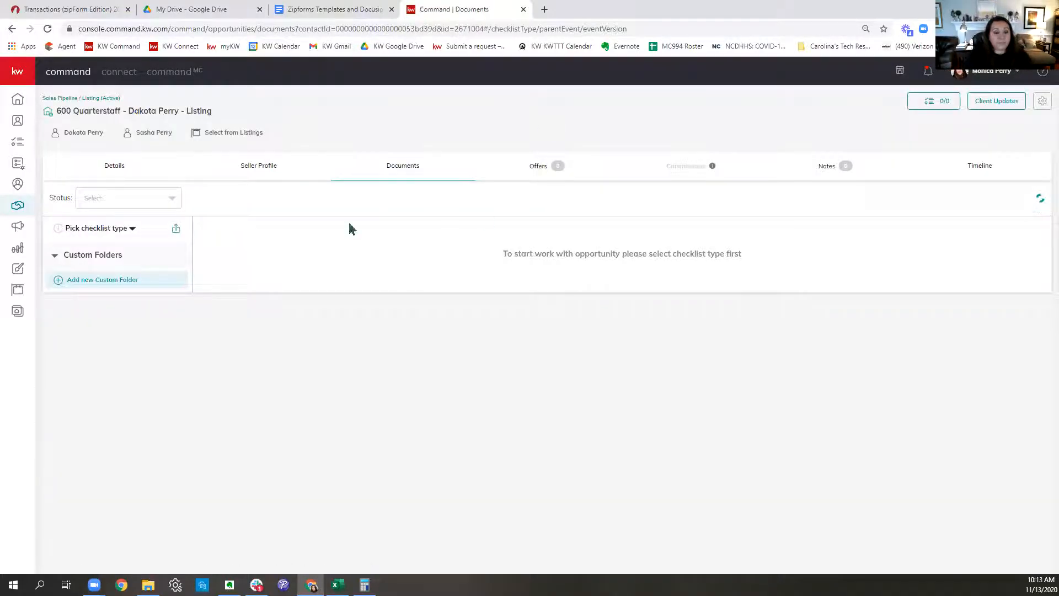
click(129, 231)
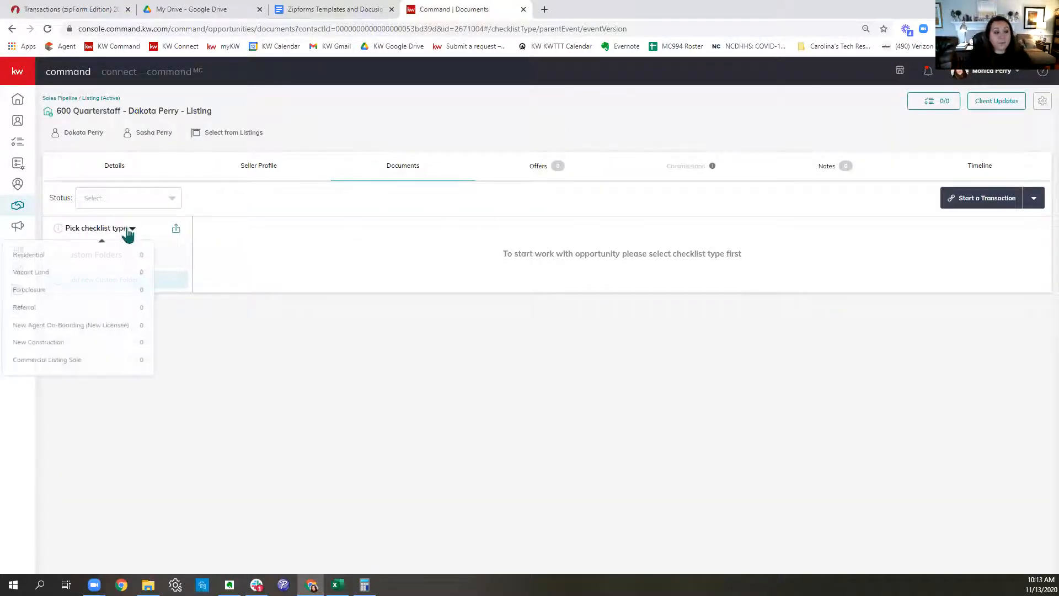
click(76, 259)
scroll(508, 485, down, 1)
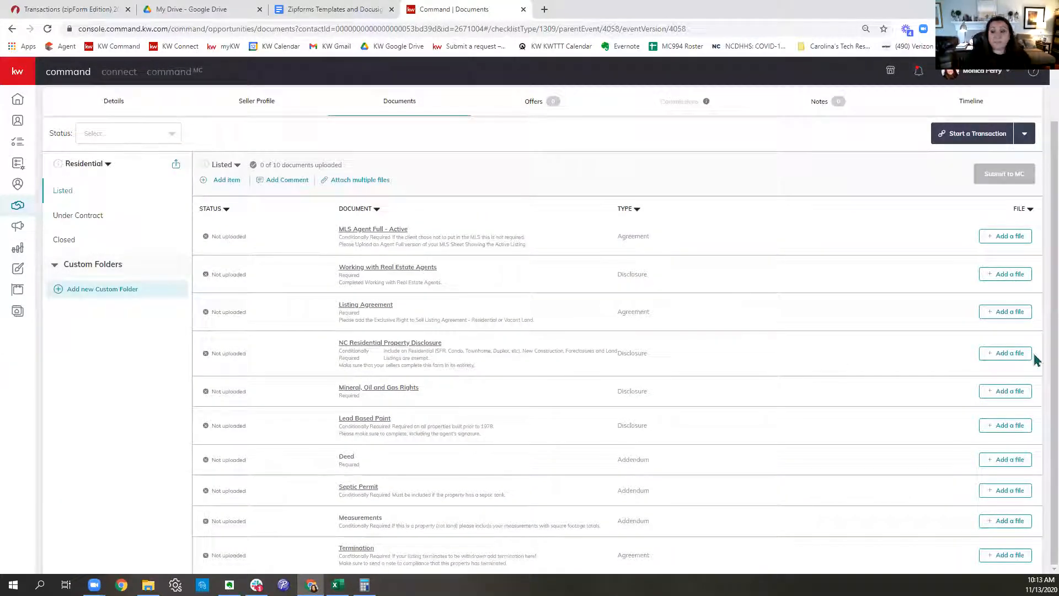
scroll(922, 373, up, 1)
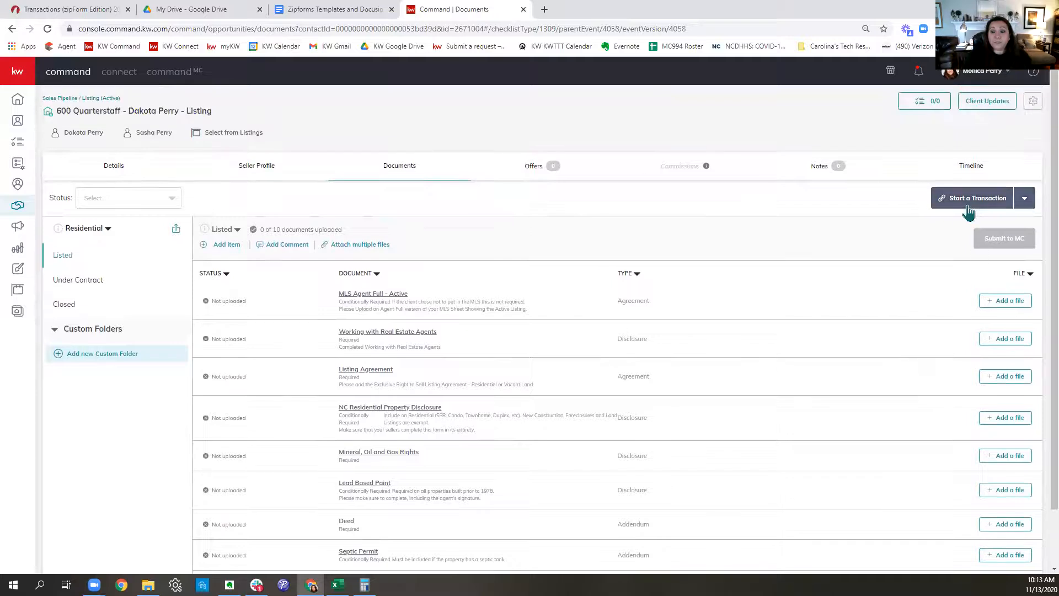
click(968, 211)
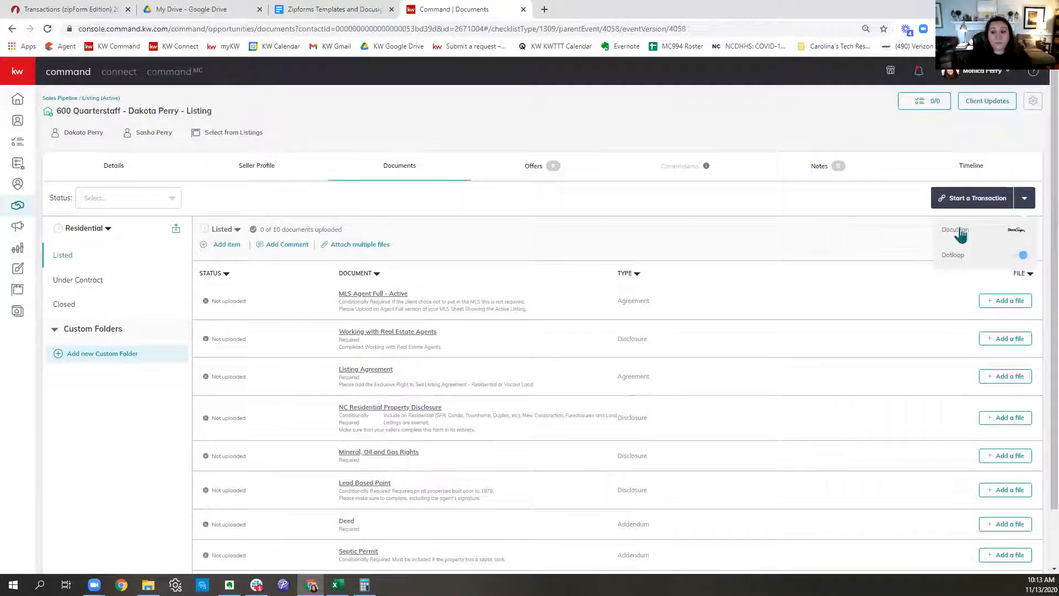
click(960, 233)
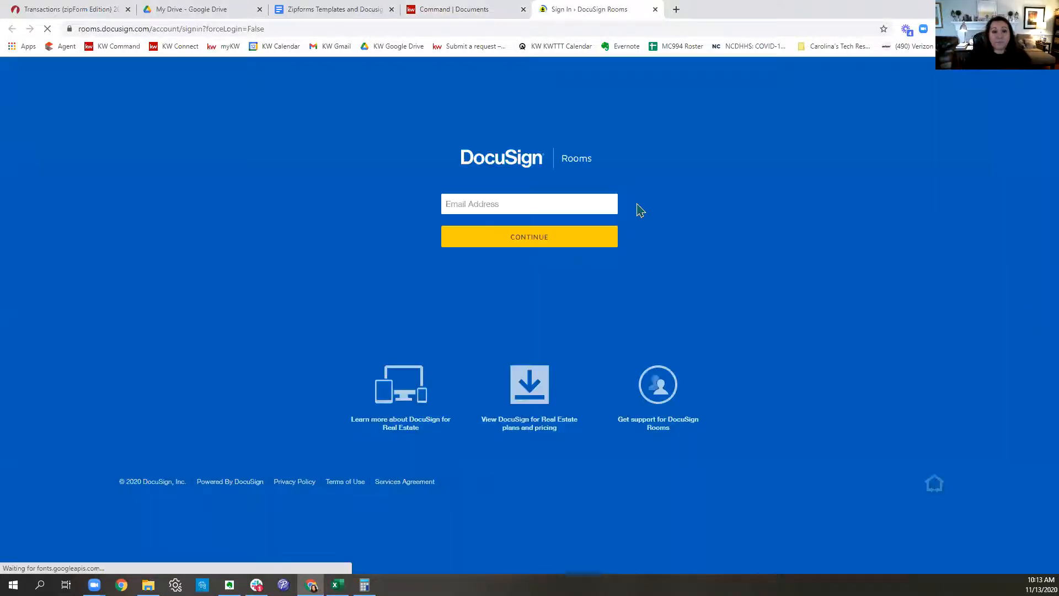
Sign in to DocuSign with the saved agent email and password
click(519, 196)
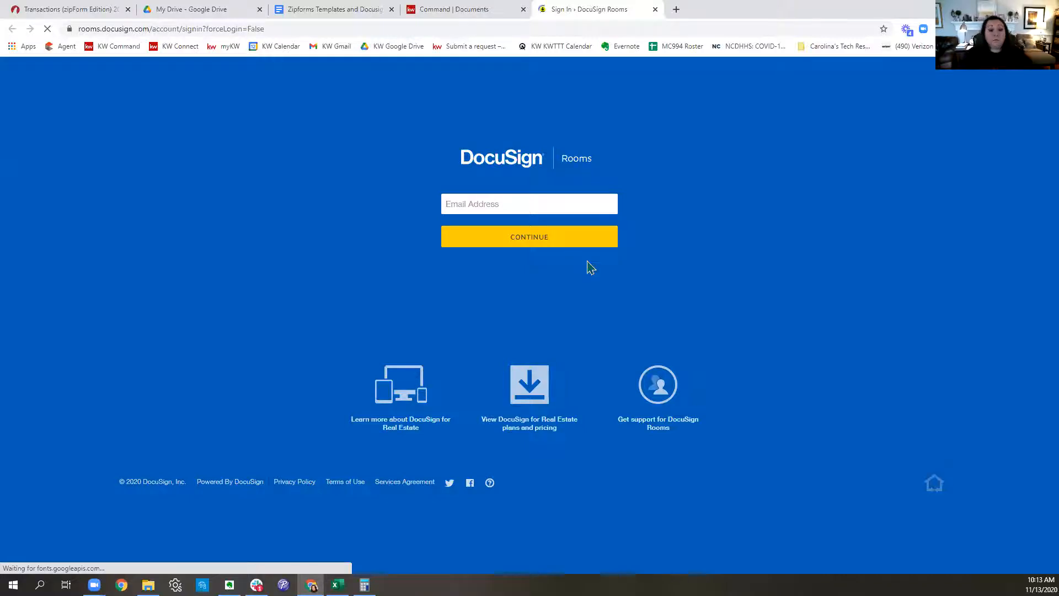
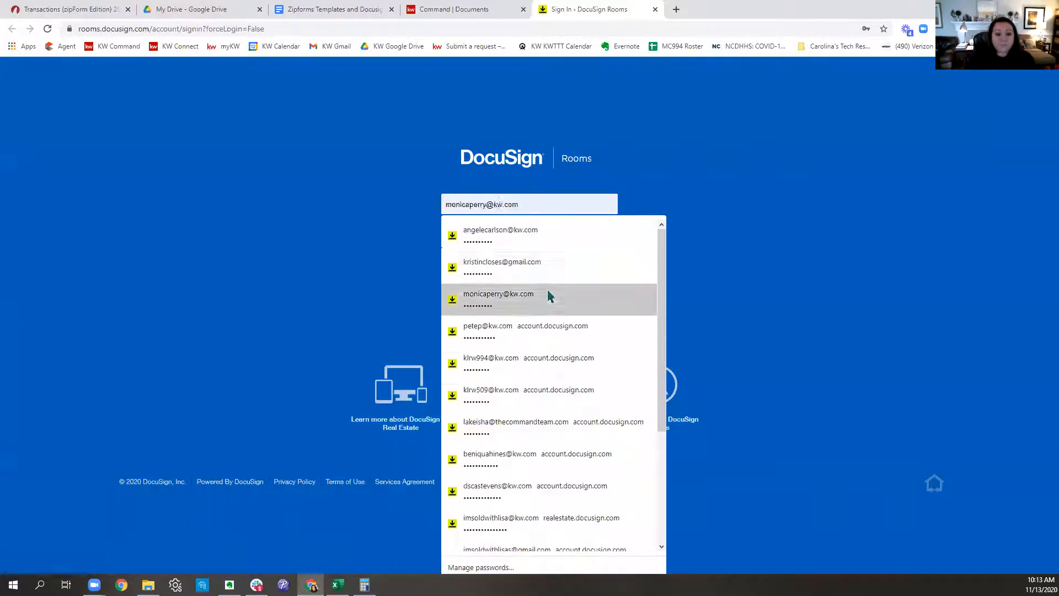
click(549, 296)
click(572, 239)
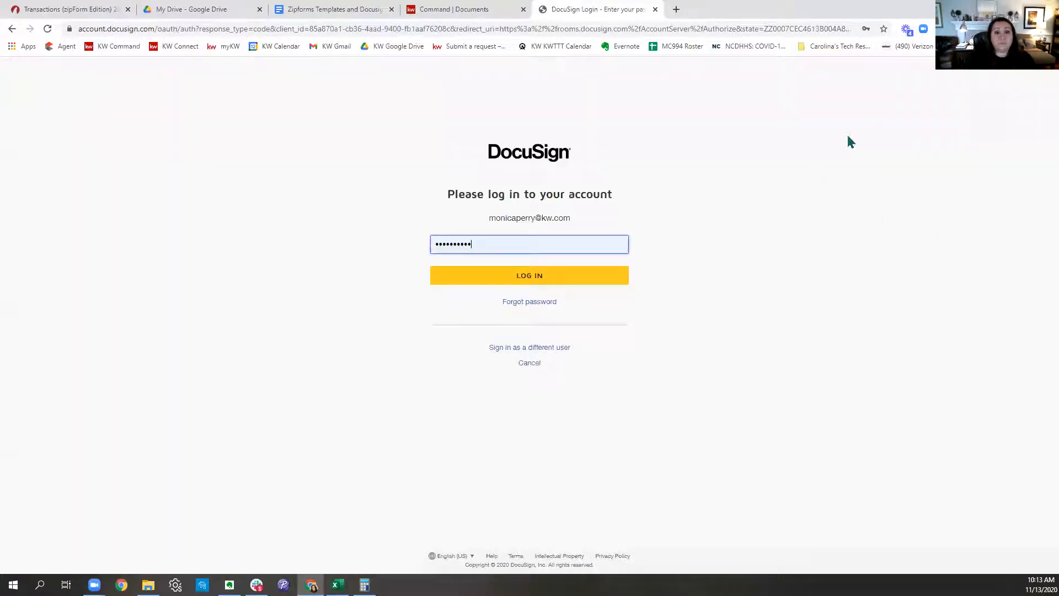
click(570, 275)
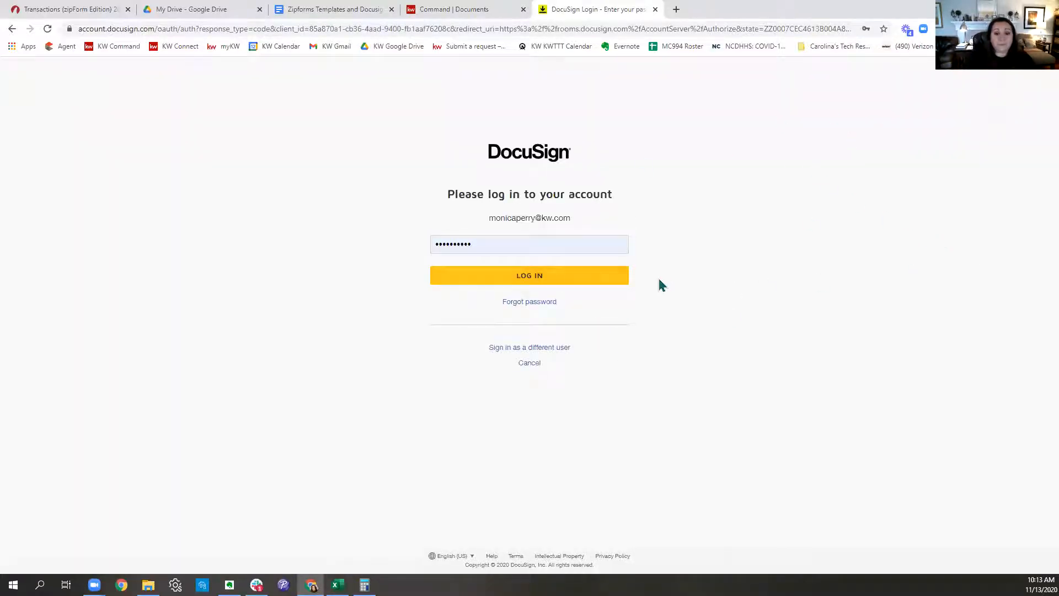
click(601, 279)
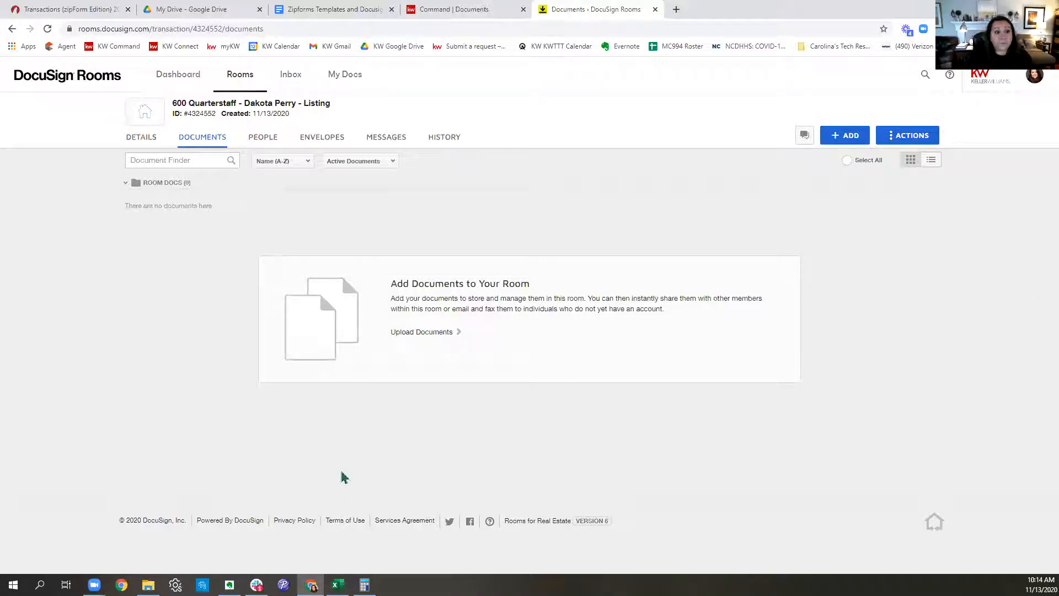
drag(331, 104, 180, 111)
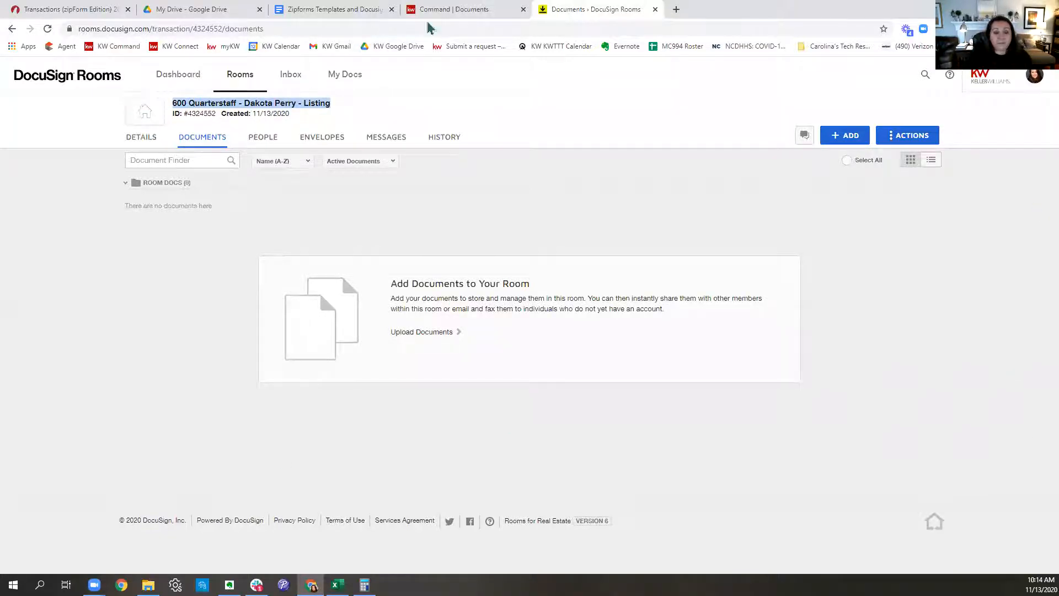
click(93, 11)
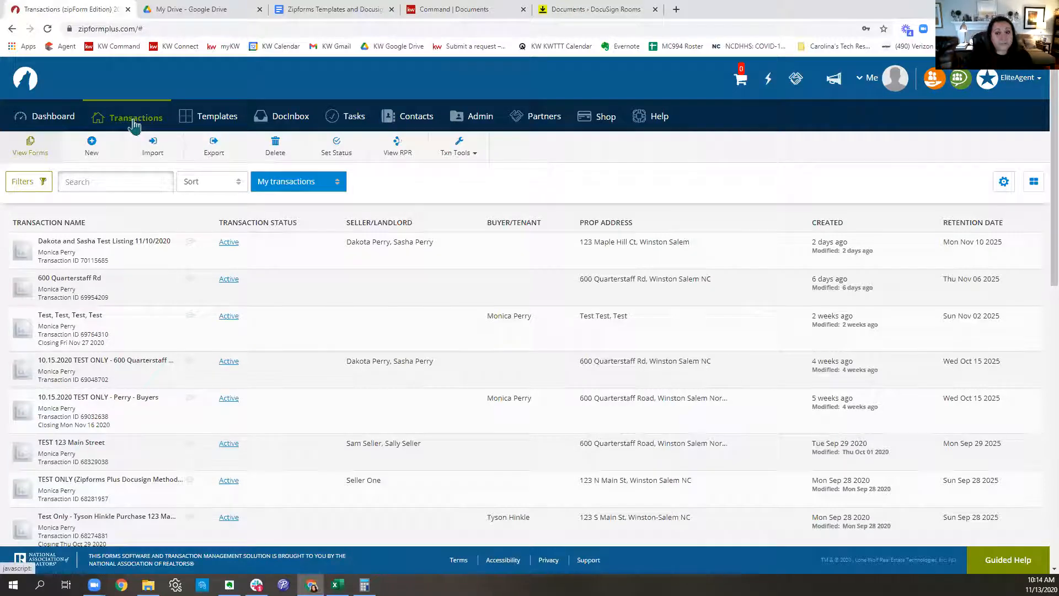
Start a New Listing transaction and paste the copied room title as its name
click(99, 150)
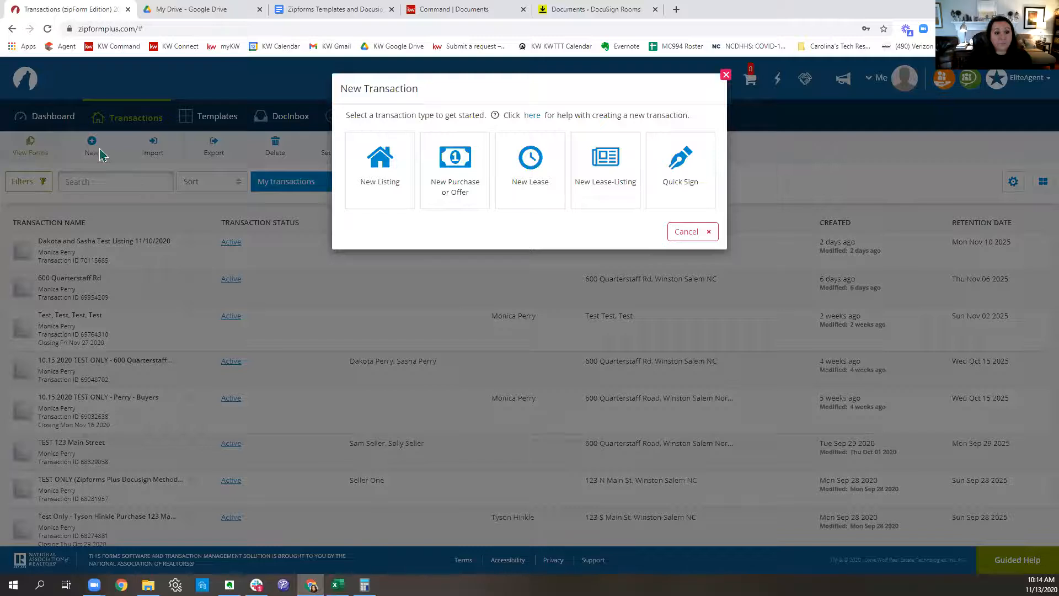
click(377, 208)
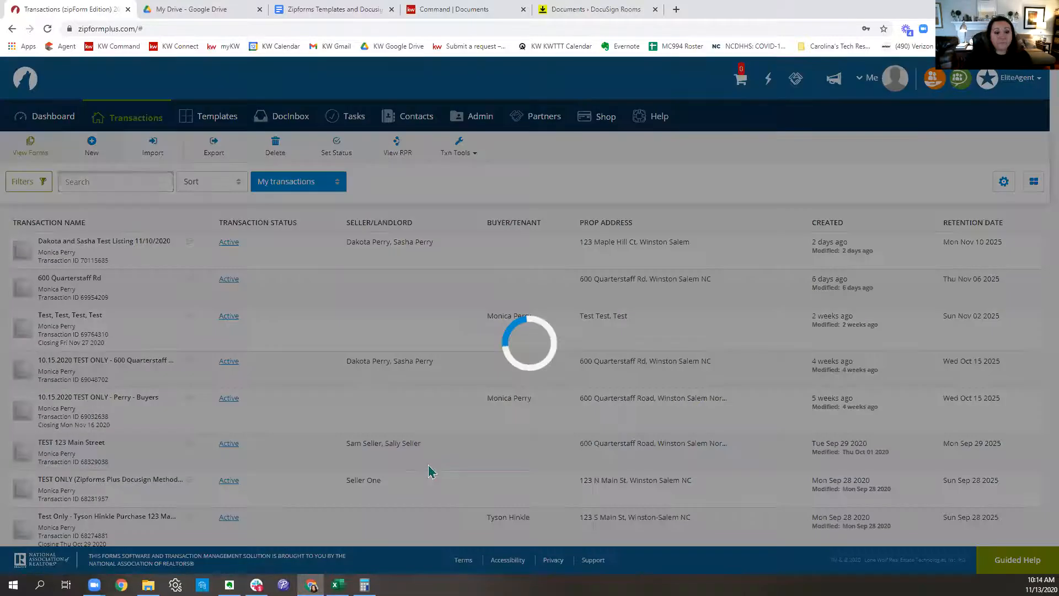
click(620, 9)
drag(338, 110, 178, 103)
key(ctrl+c)
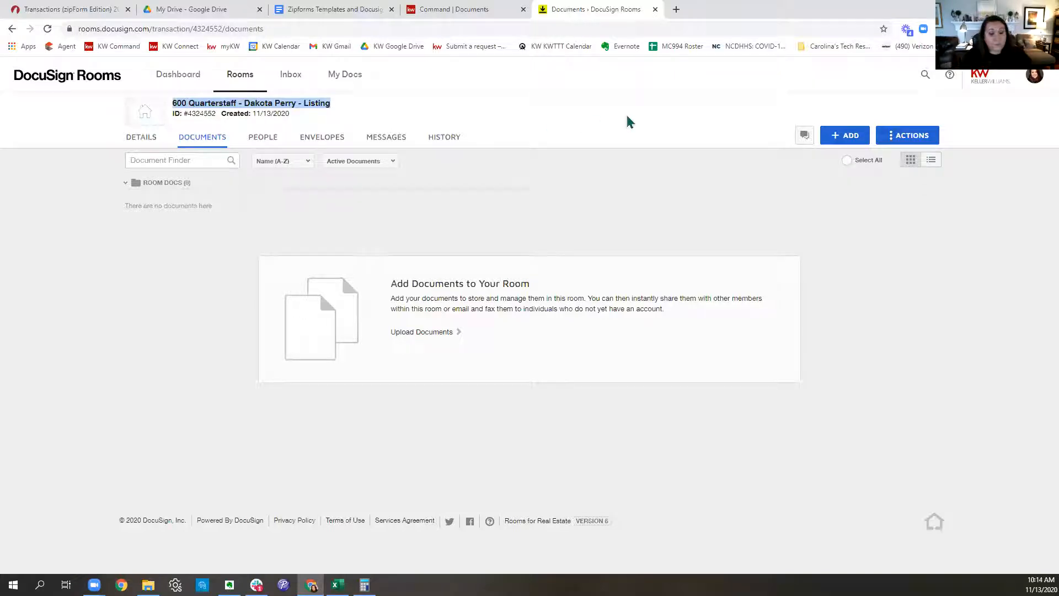
click(104, 11)
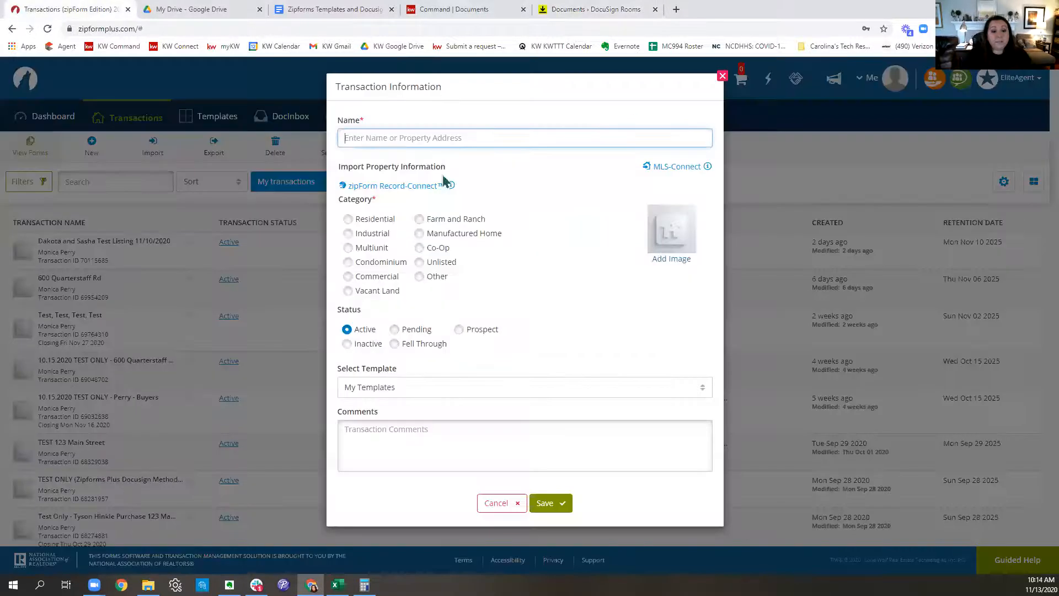
click(376, 137)
key(ctrl+v)
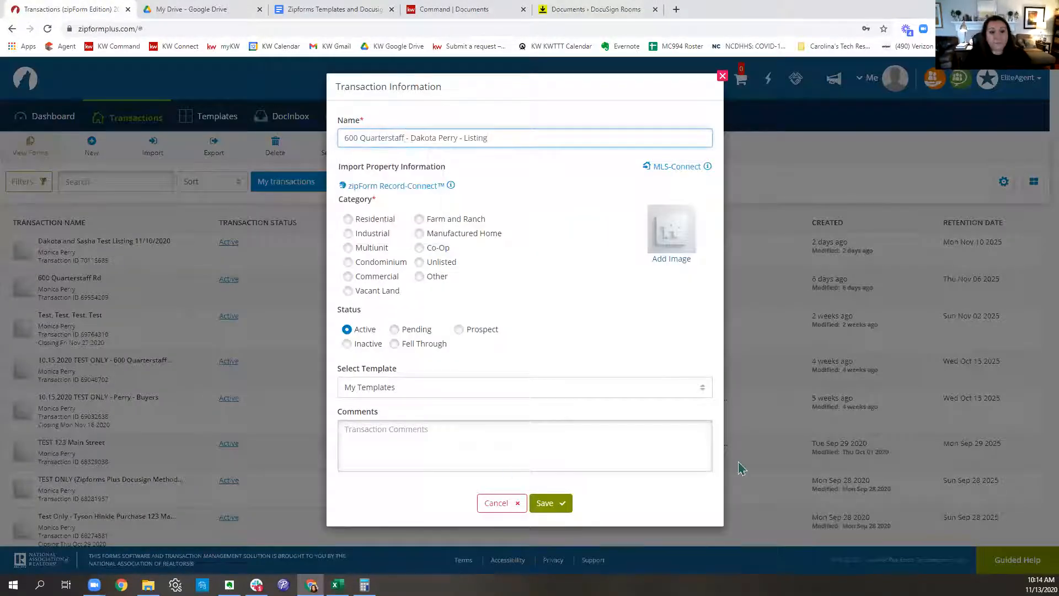
Choose Residential, apply the 2020 Listing Package (Test for Class) template, and save
click(348, 218)
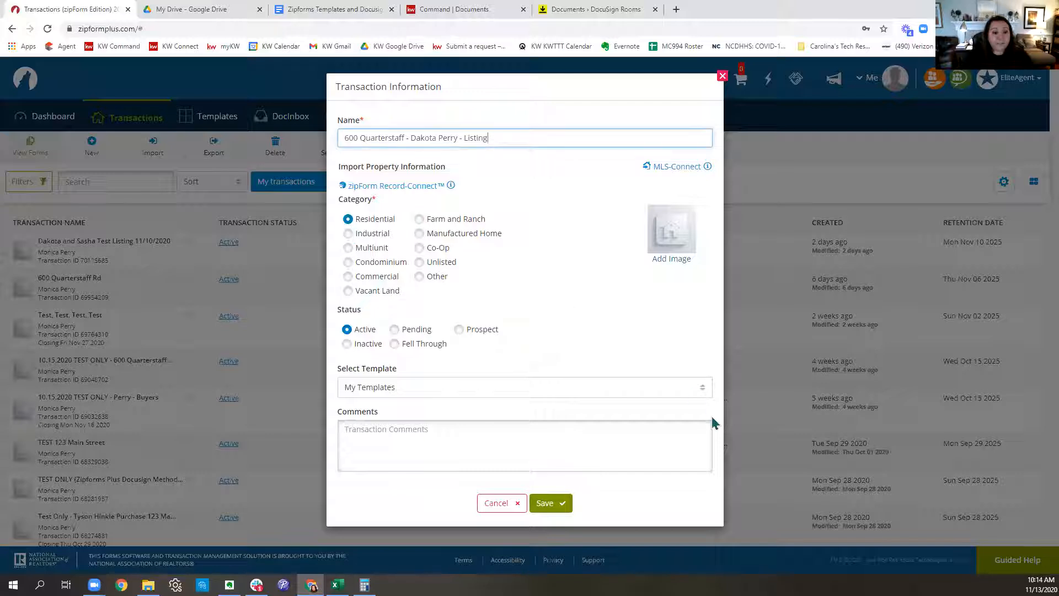
click(468, 387)
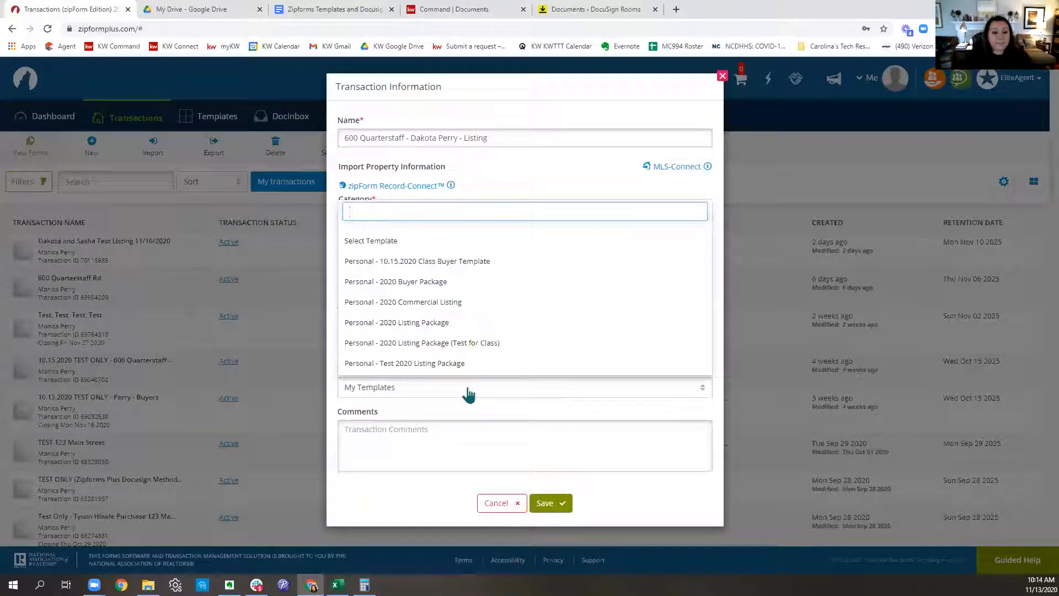
click(466, 344)
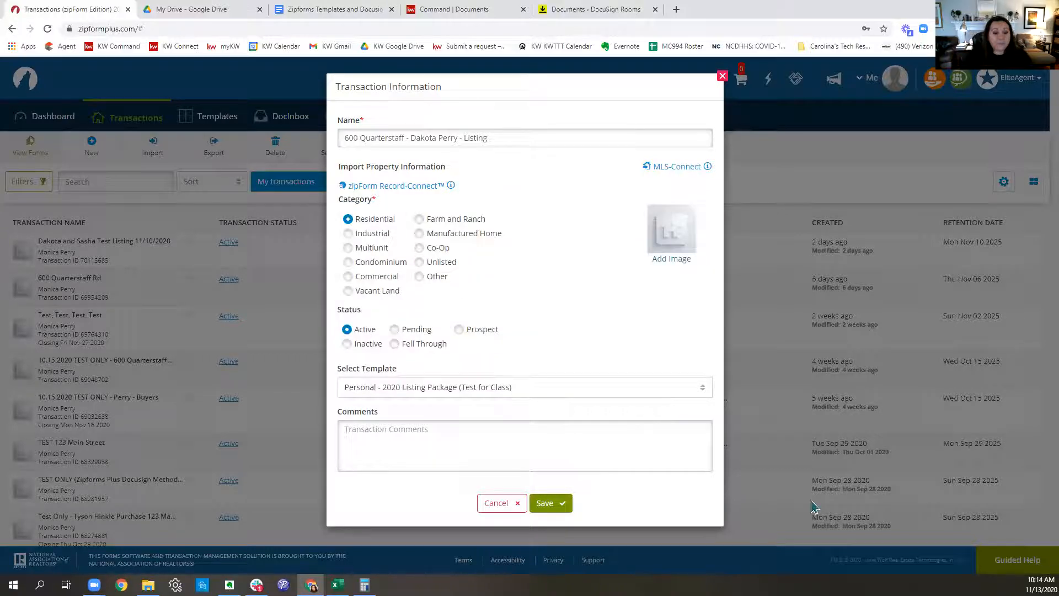
click(548, 502)
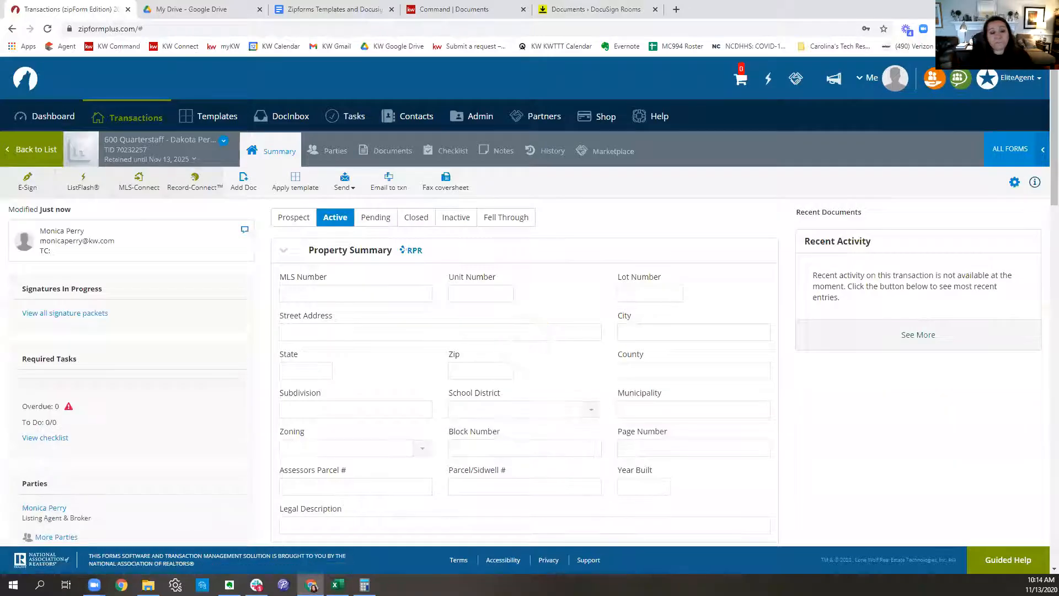
scroll(619, 314, down, 2)
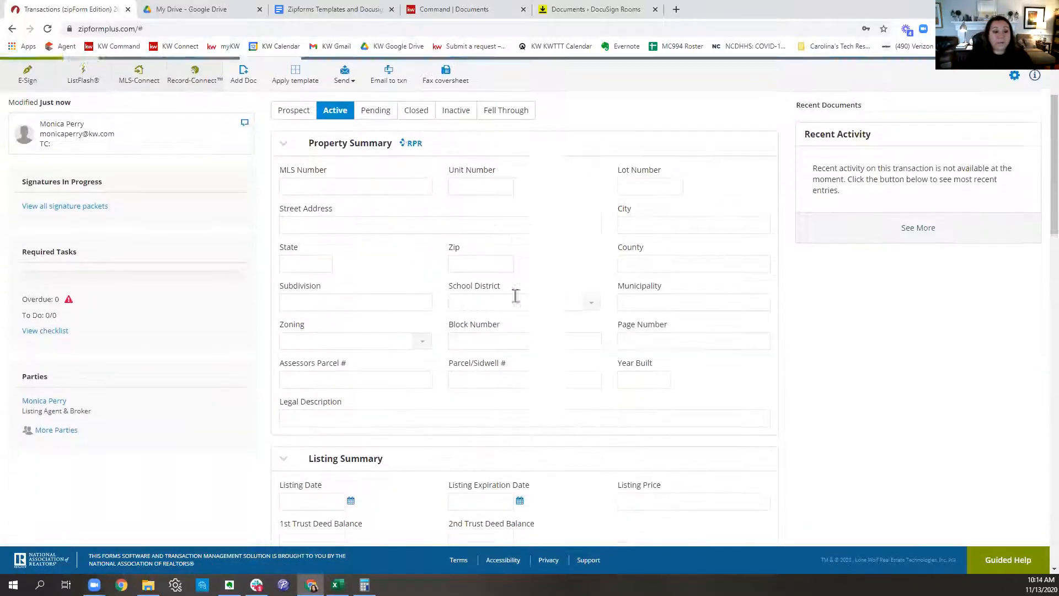
click(394, 220)
text(600)
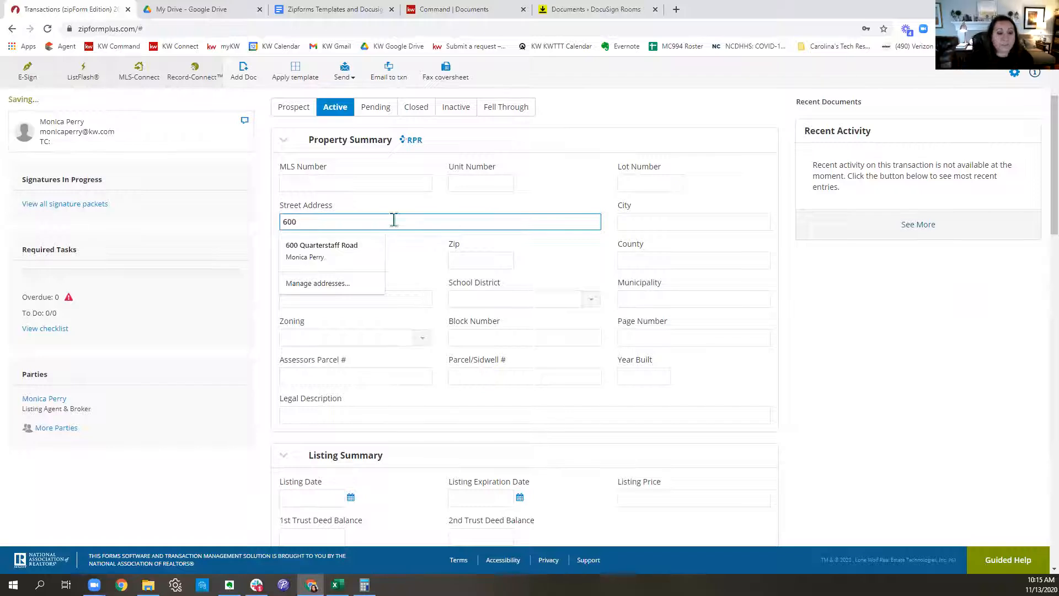
click(350, 249)
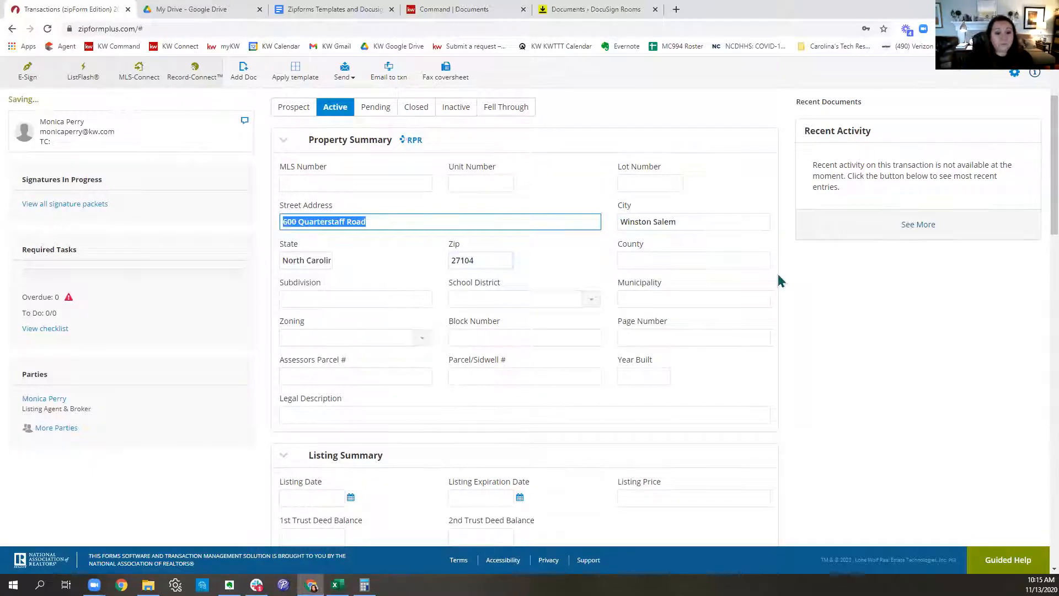
click(690, 261)
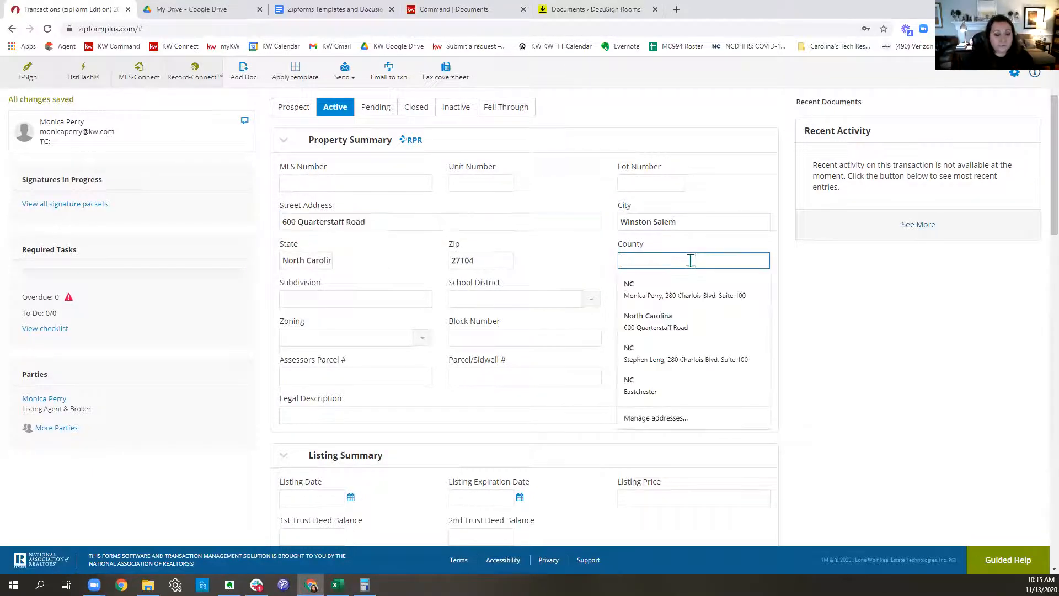
text(Forsyth)
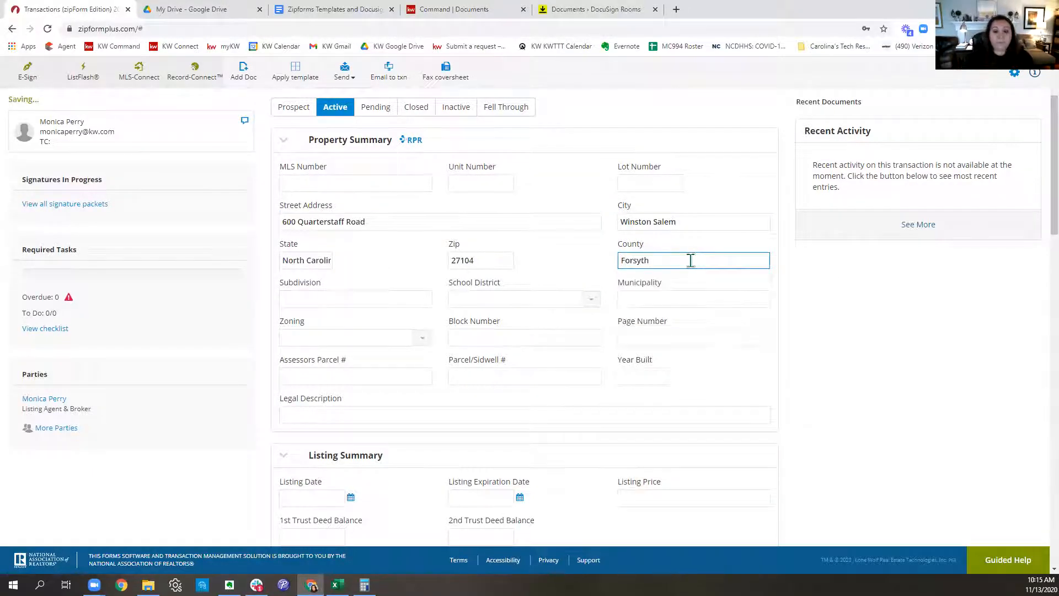
click(565, 263)
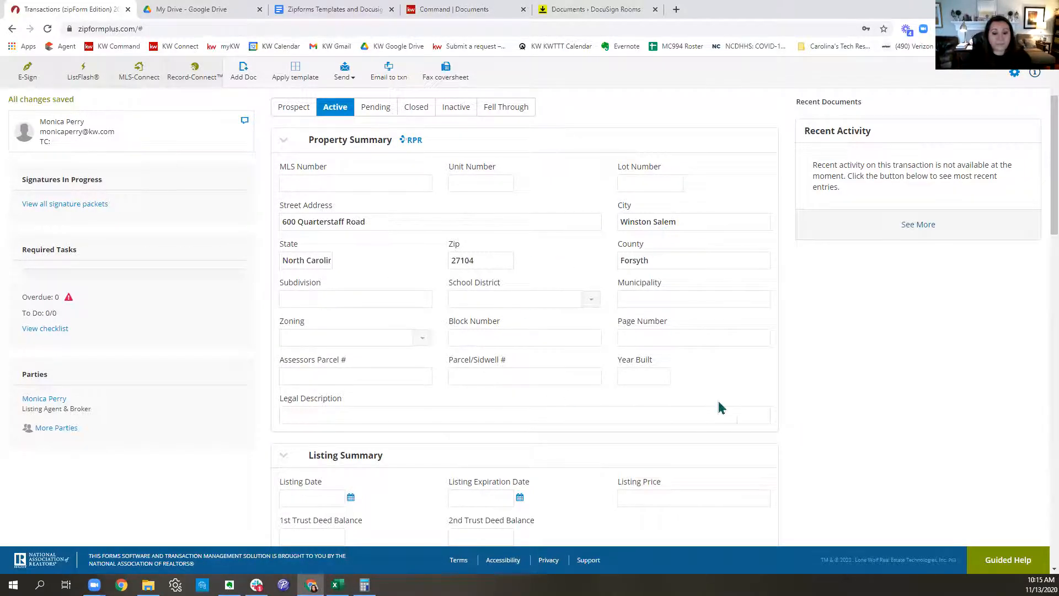
Enter 350,000.00 as the listing price
scroll(724, 359, down, 3)
click(683, 335)
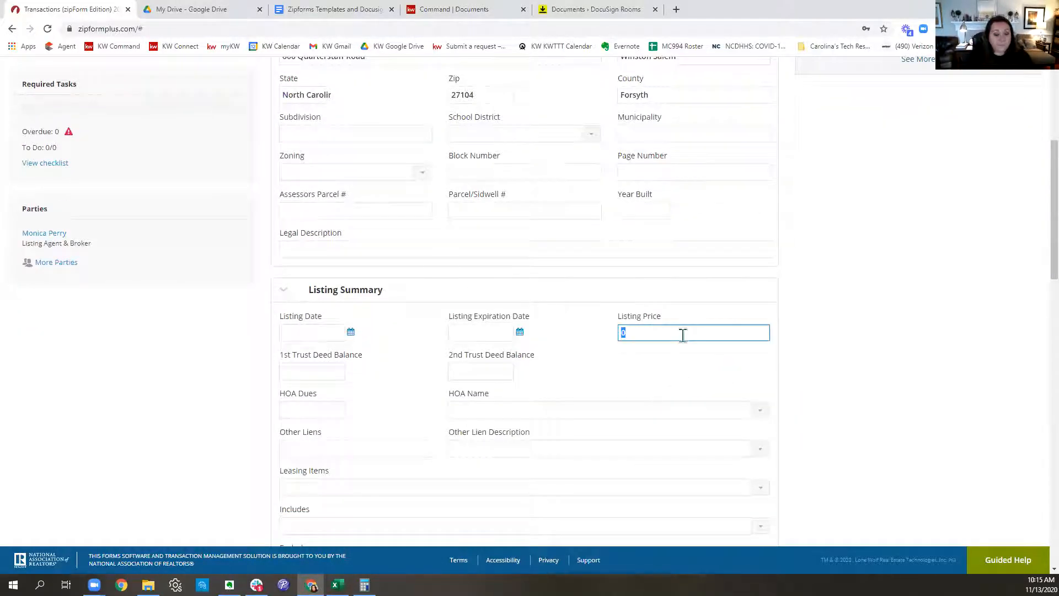
text(350000)
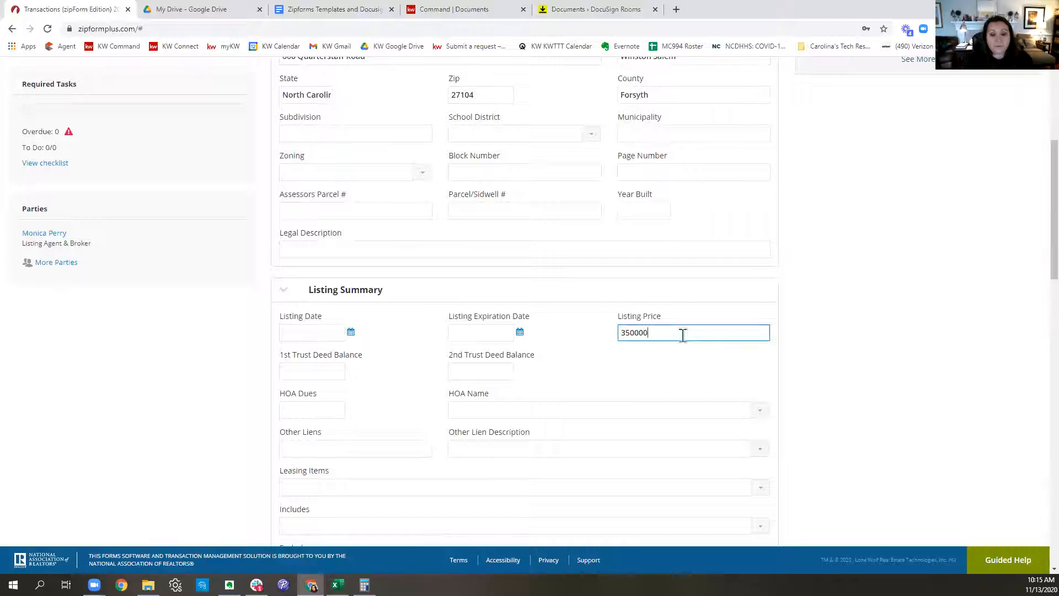
Set the expiration date to 06/30/2021 and the listing date to 11/13/2020
click(486, 331)
click(566, 192)
click(566, 192)
click(566, 192)
click(566, 192)
click(566, 192)
click(566, 192)
click(566, 192)
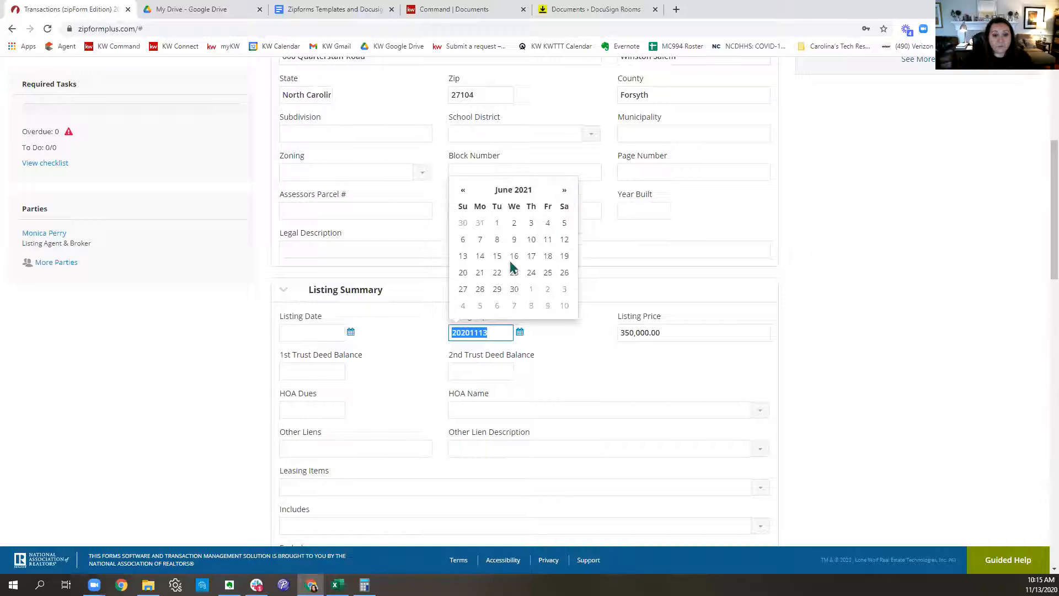
click(516, 293)
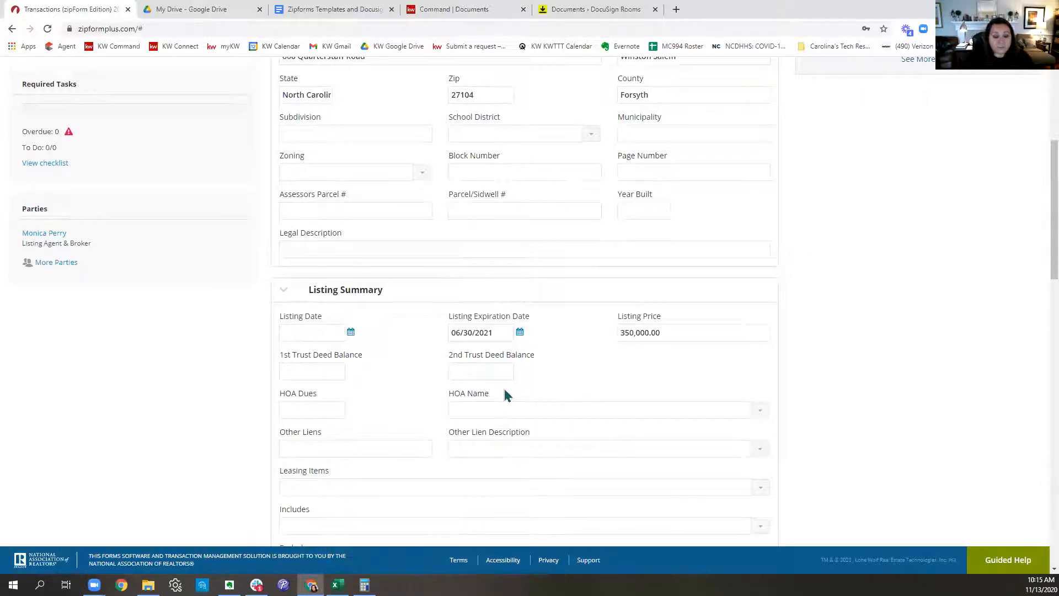
scroll(618, 367, down, 3)
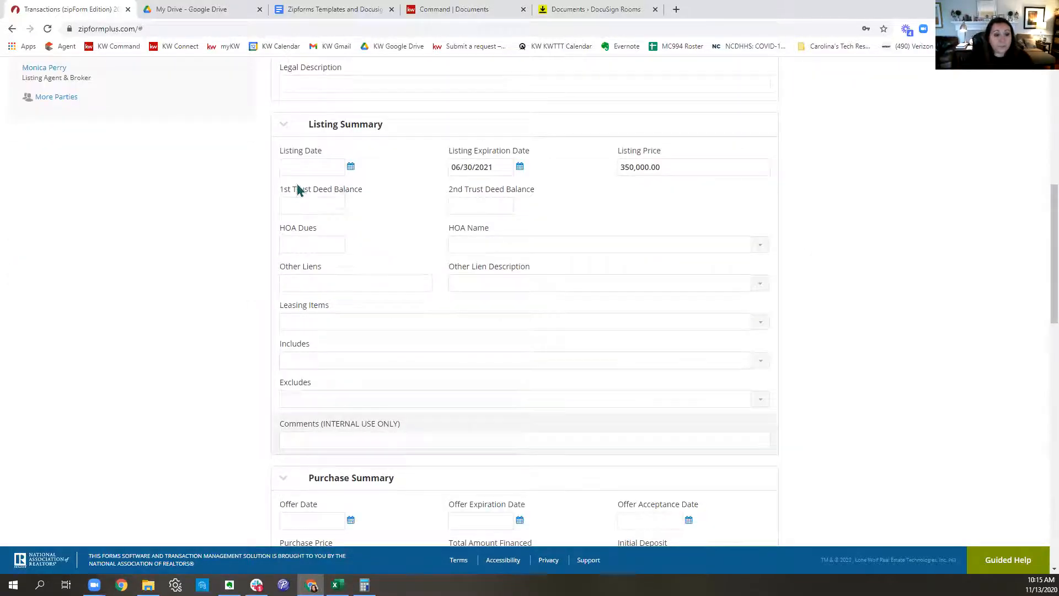
click(303, 167)
click(379, 257)
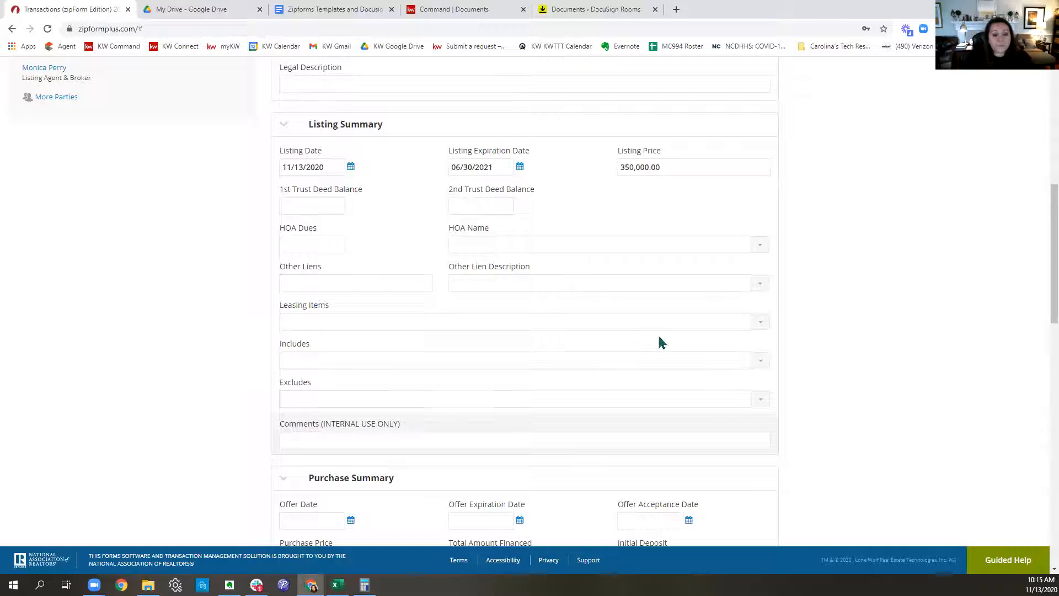
scroll(662, 342, down, 5)
scroll(622, 345, down, 5)
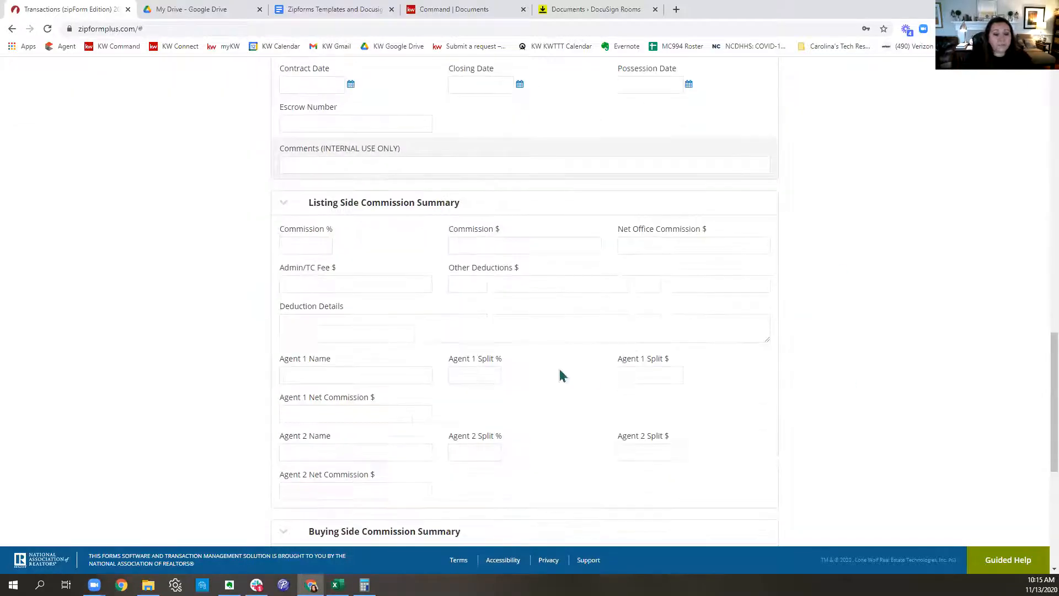
scroll(707, 340, up, 15)
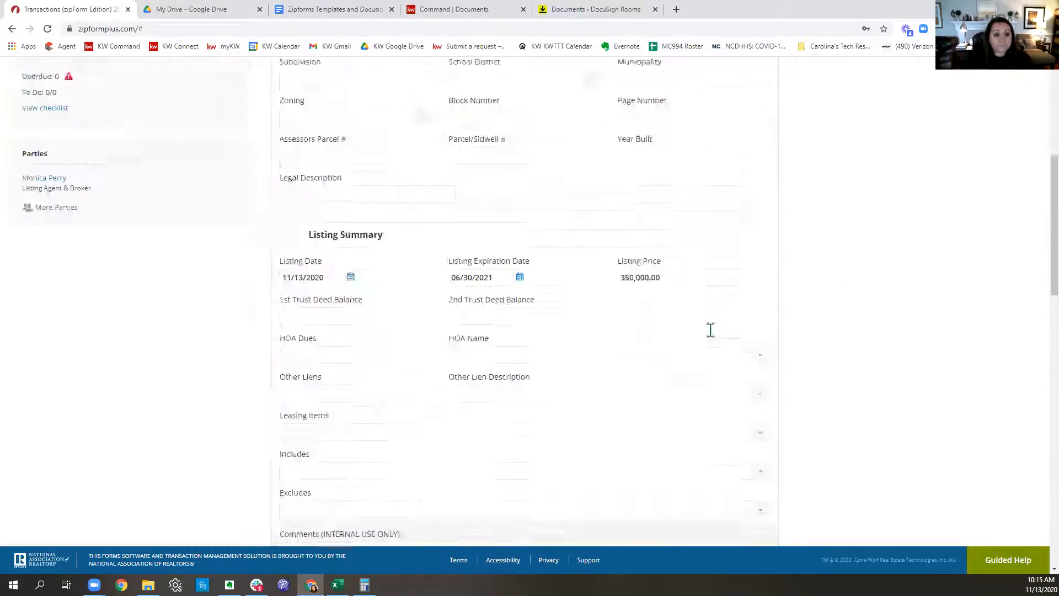
Save Seller One with first and last name, leaving the e-mail blank
click(329, 150)
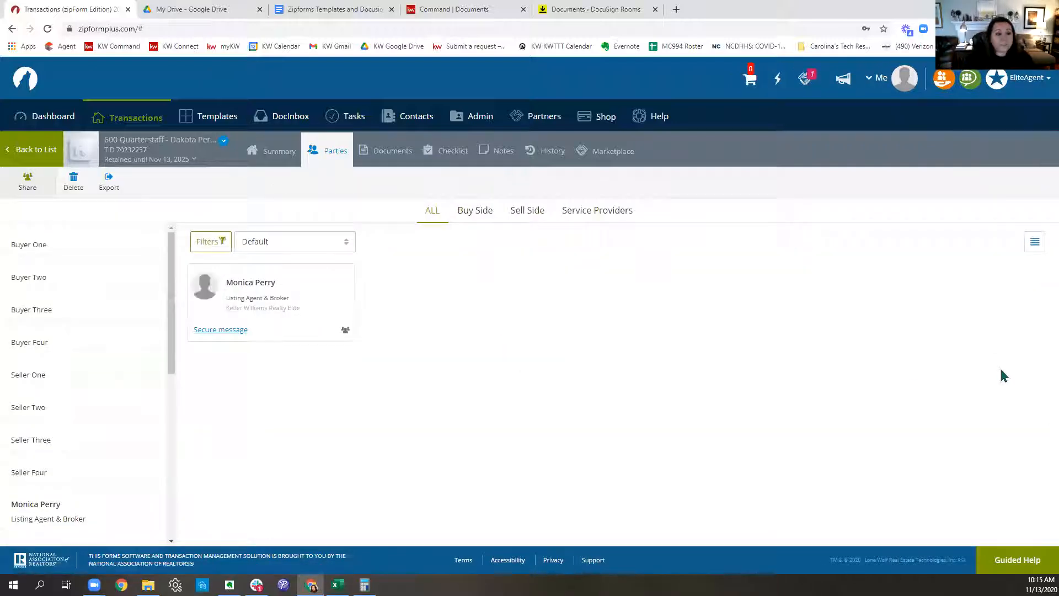
click(31, 377)
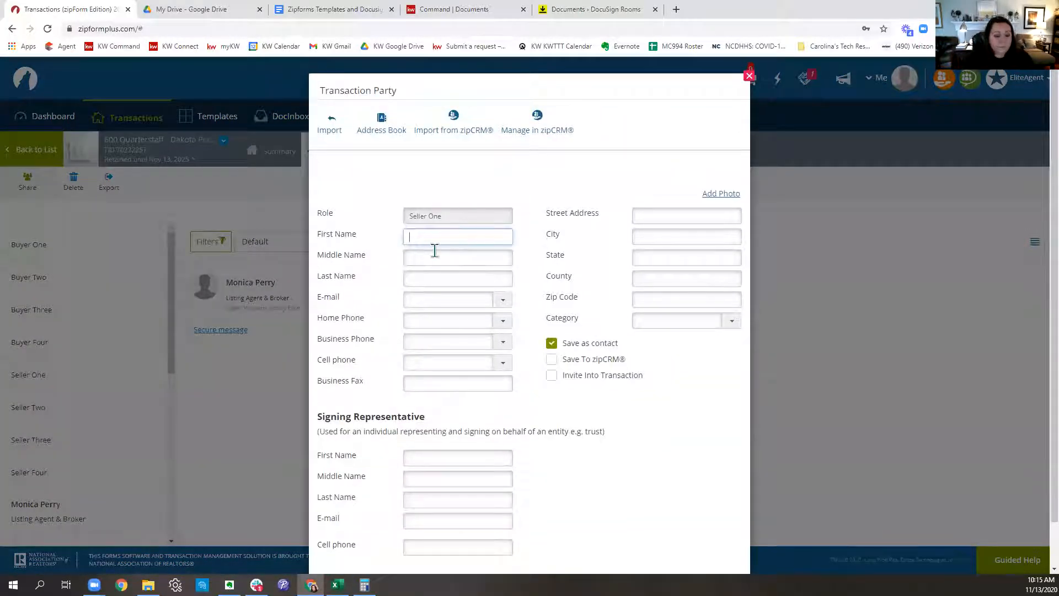
key(Tab)
key(Tab)
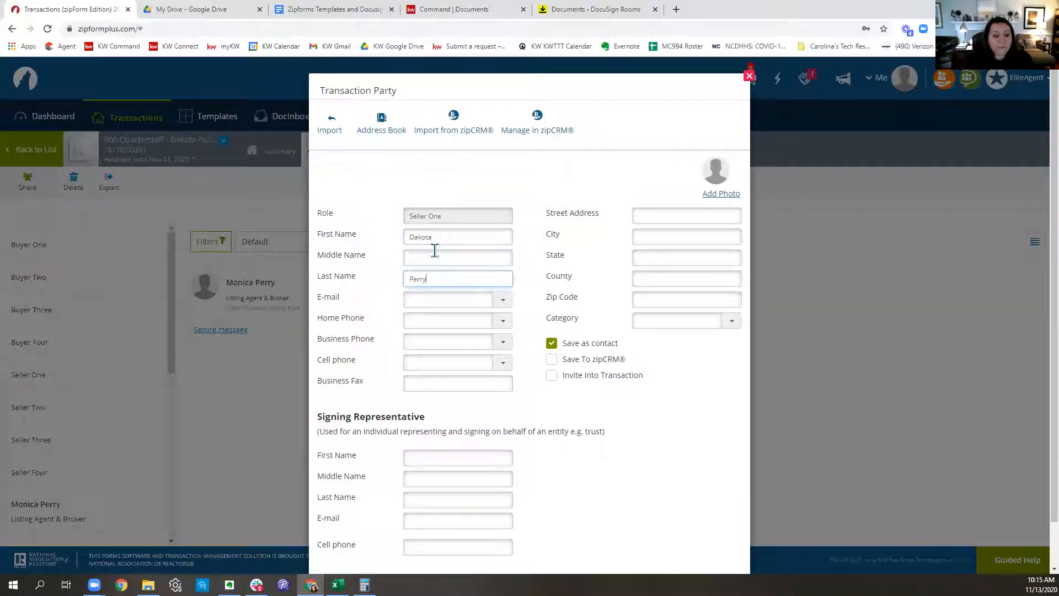
click(419, 301)
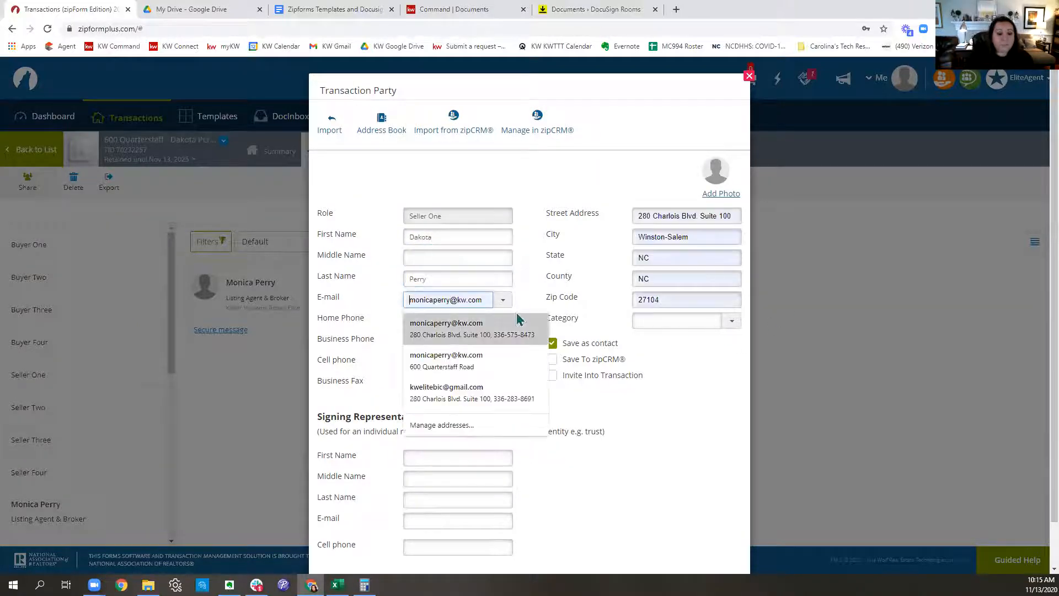
click(715, 420)
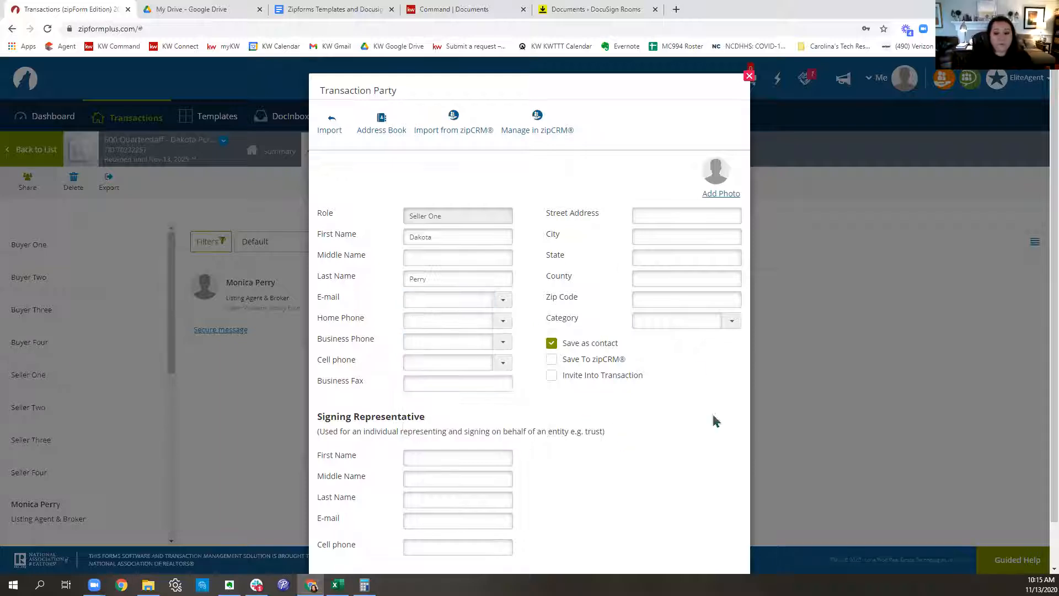
scroll(664, 276, down, 1)
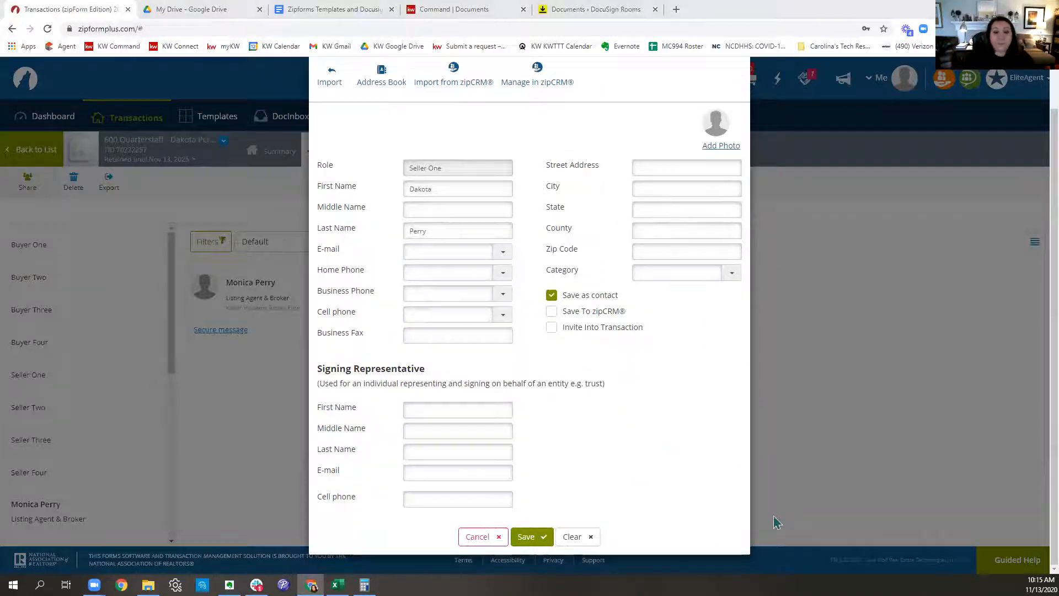
click(527, 537)
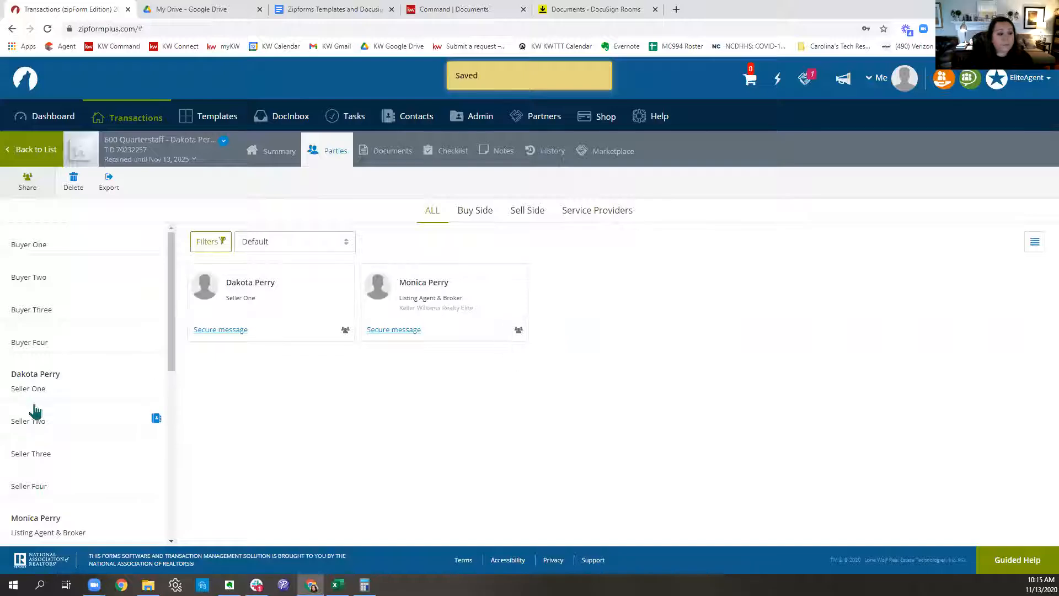
Save Seller Two with first and last name, then show the transaction's Documents
click(42, 427)
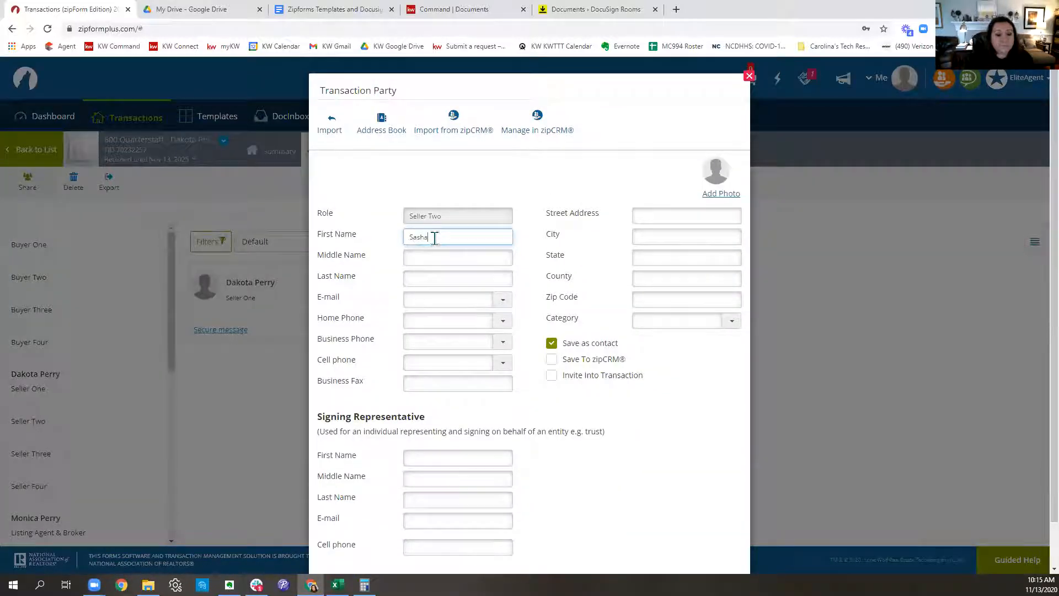
click(434, 273)
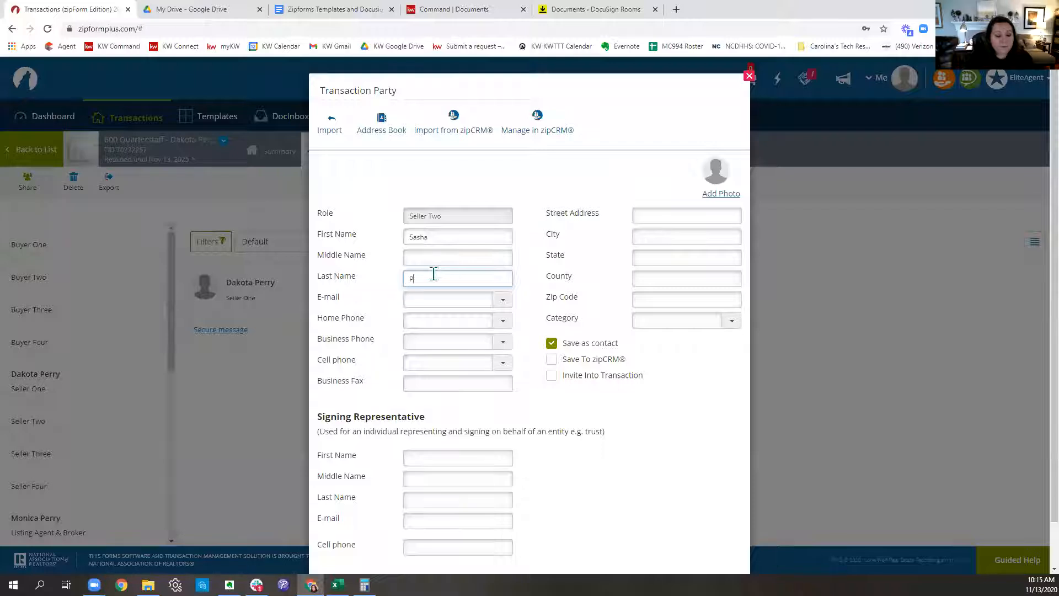
scroll(641, 456, down, 1)
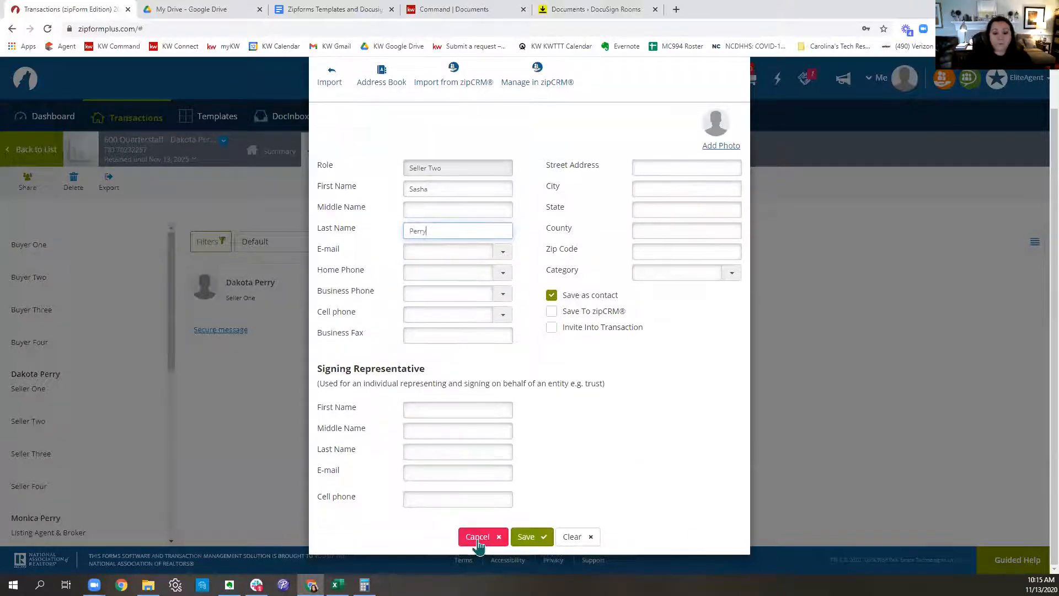
click(524, 535)
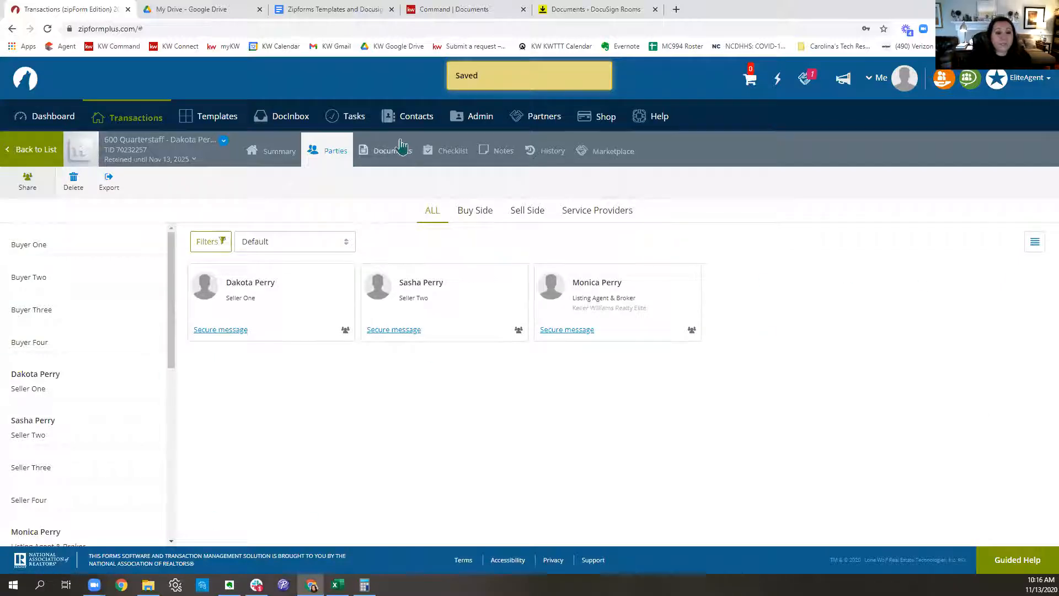
click(400, 158)
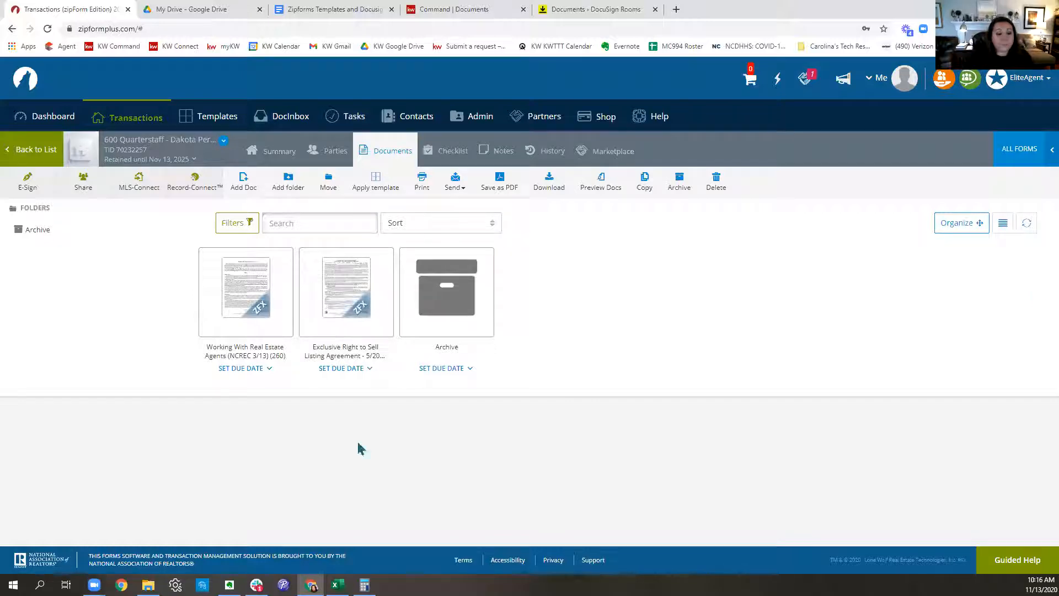
Set the agent's Date on the Working With Real Estate Agents form to November 13, 2020, then close it
click(255, 281)
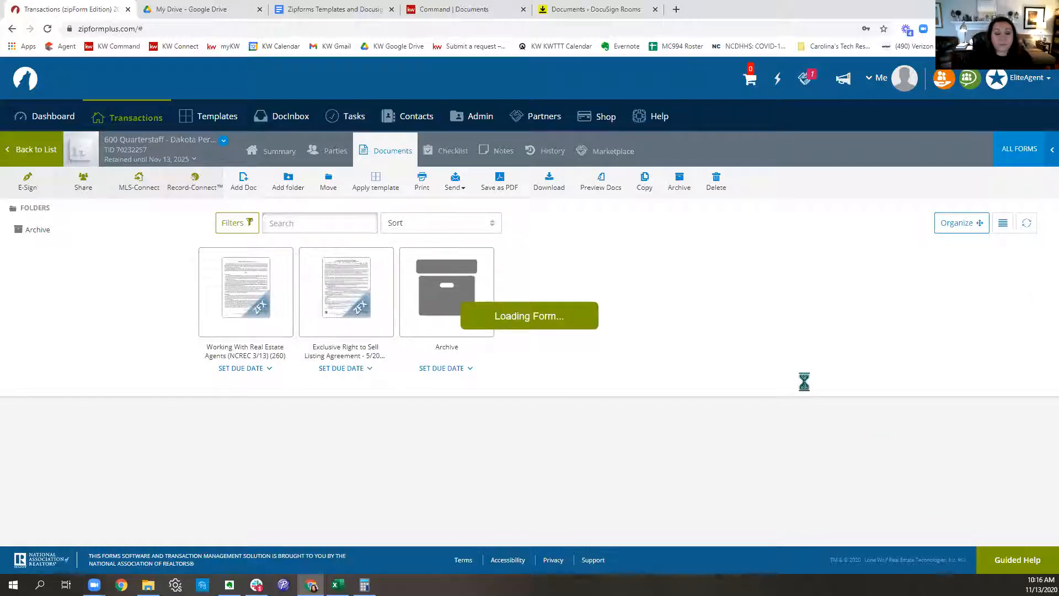
scroll(428, 309, up, 8)
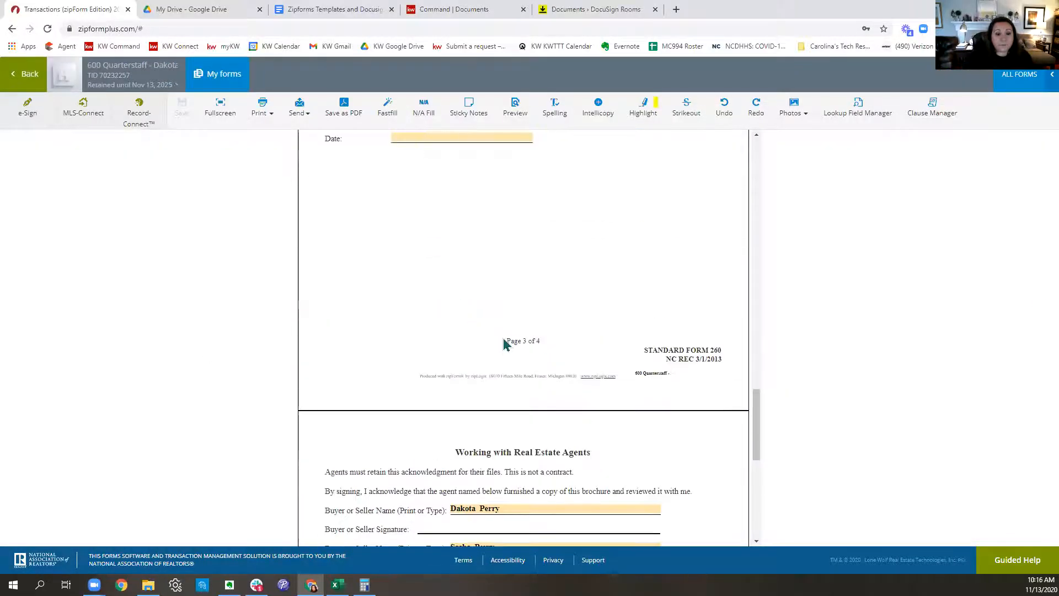
scroll(506, 336, up, 5)
scroll(510, 331, down, 3)
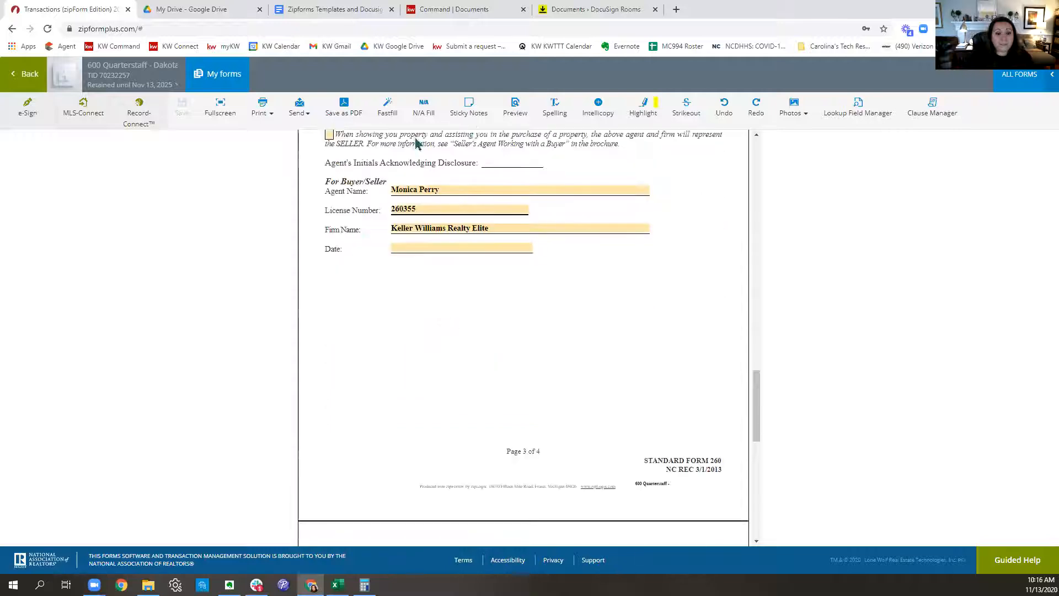
click(455, 244)
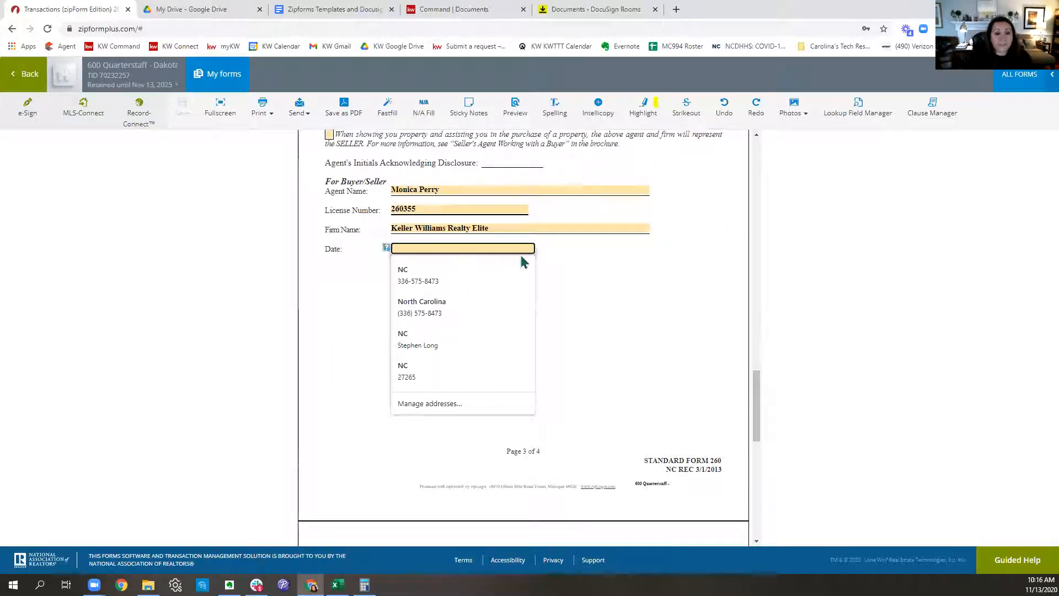
text(11)
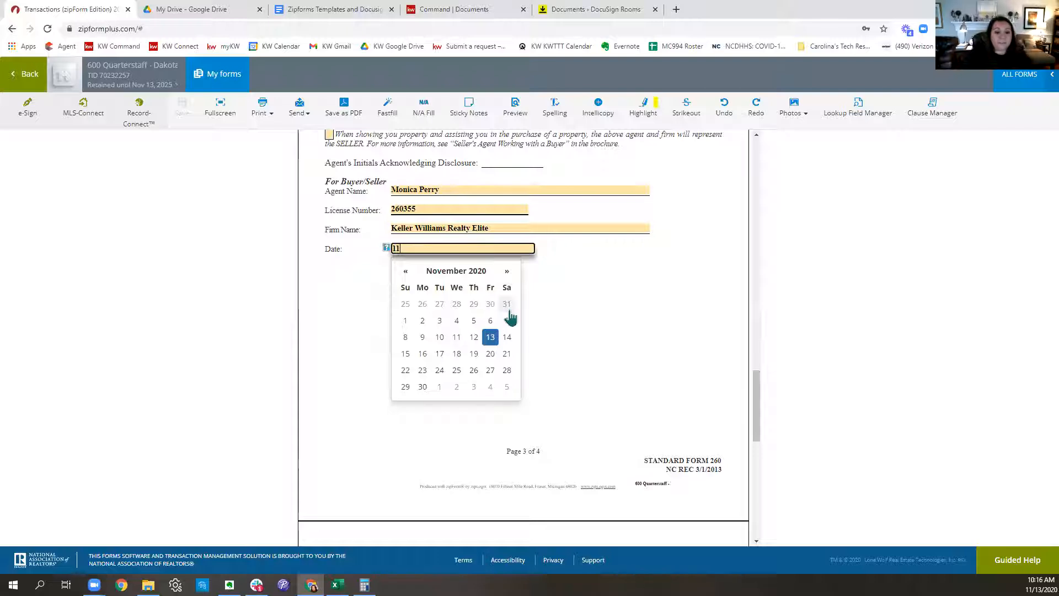
click(490, 337)
scroll(537, 335, down, 5)
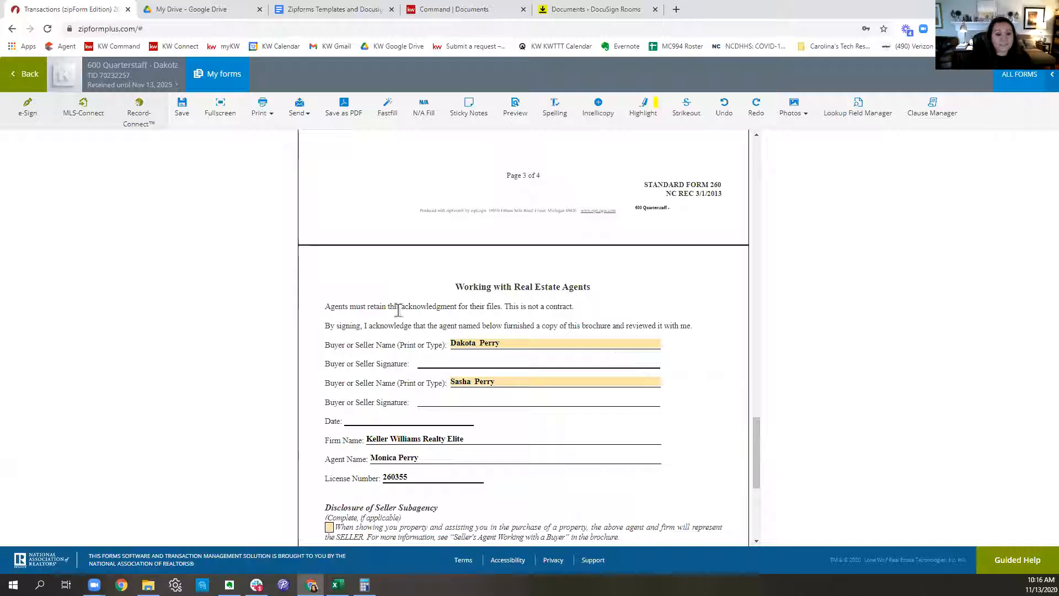
scroll(540, 347, down, 2)
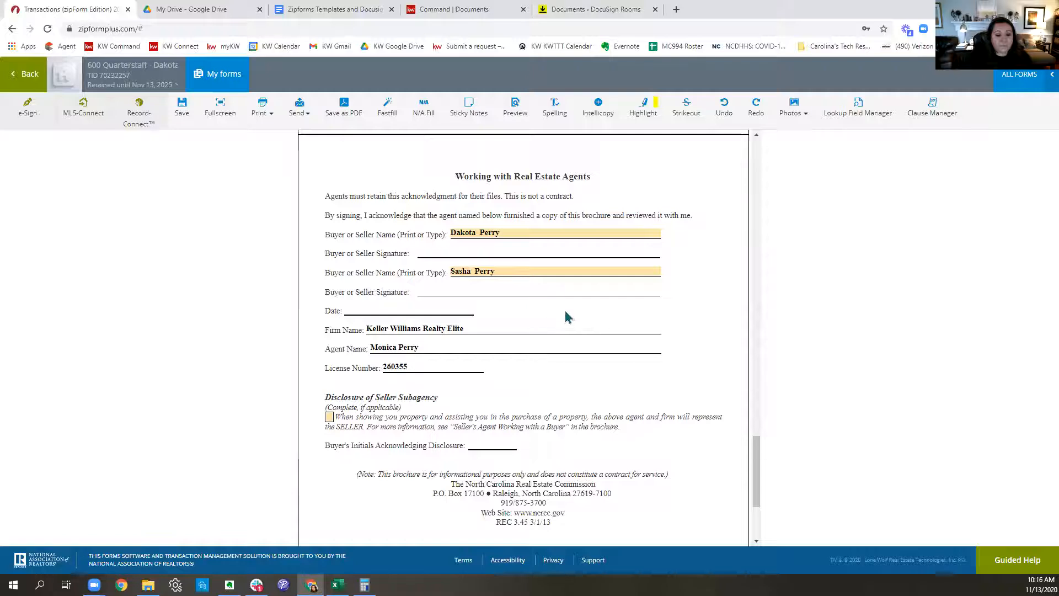
scroll(568, 317, down, 3)
scroll(602, 375, up, 15)
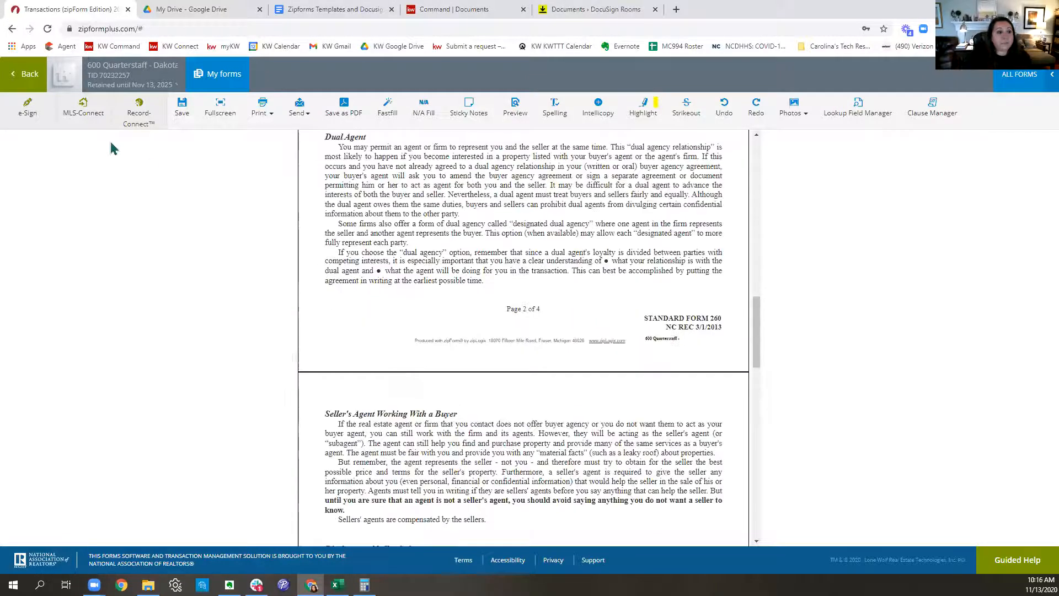
click(27, 74)
In the Exclusive Right to Sell listing agreement, make the effective date the date both parties sign
click(349, 293)
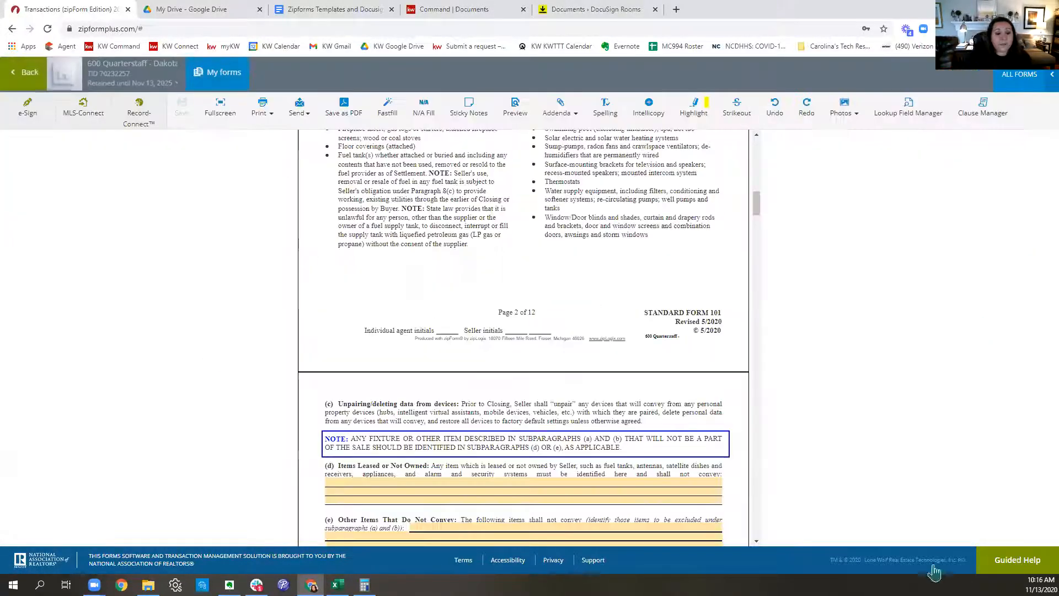
scroll(748, 359, down, 2)
scroll(748, 360, up, 8)
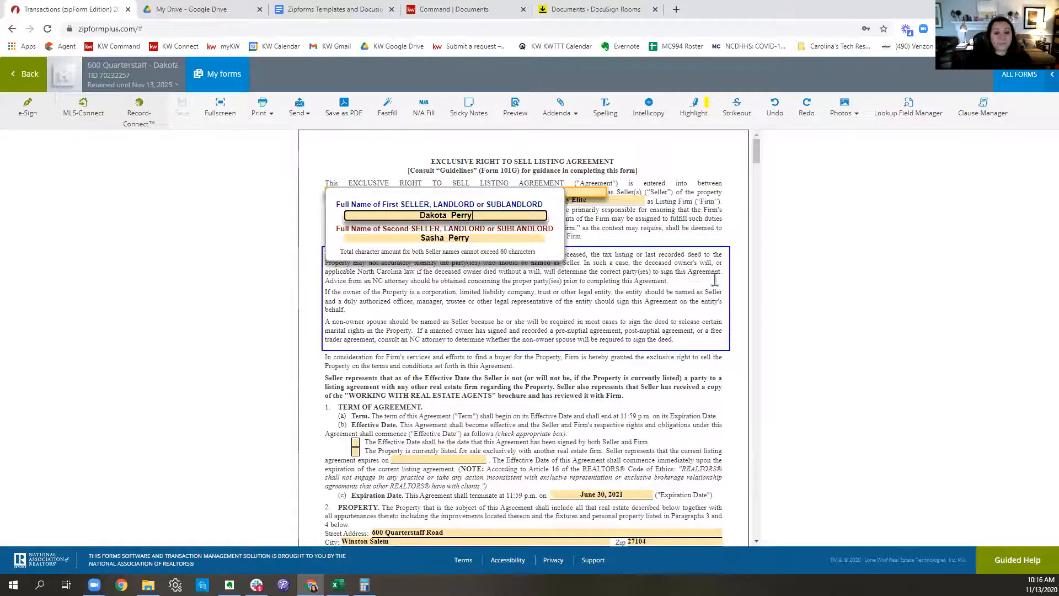
scroll(611, 310, down, 2)
scroll(611, 311, down, 5)
click(355, 166)
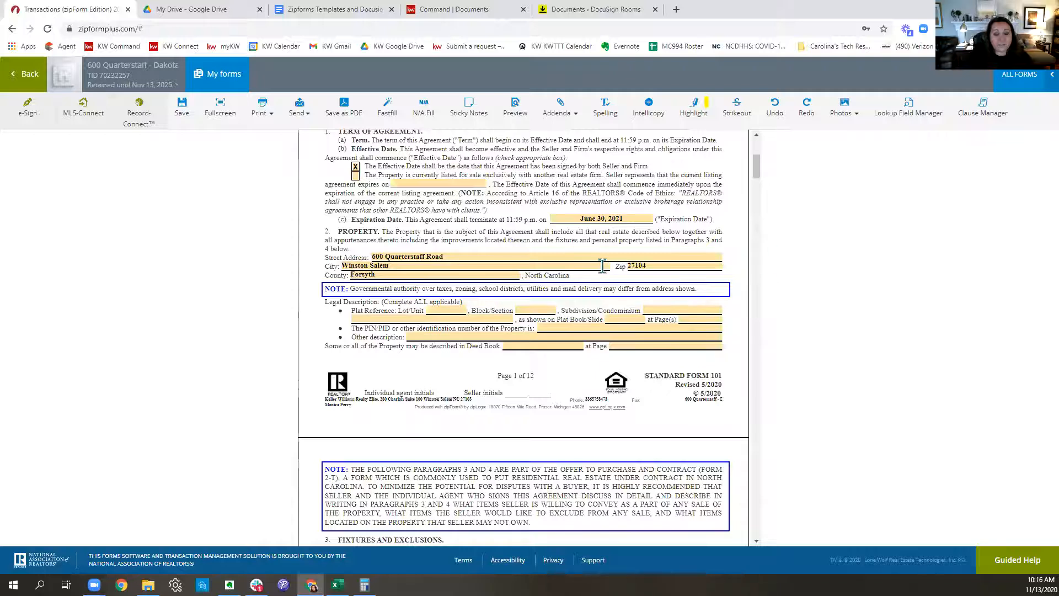
Confirm the listing price as 350,000.00 and edit the blank line below the firm's fee
scroll(603, 266, down, 3)
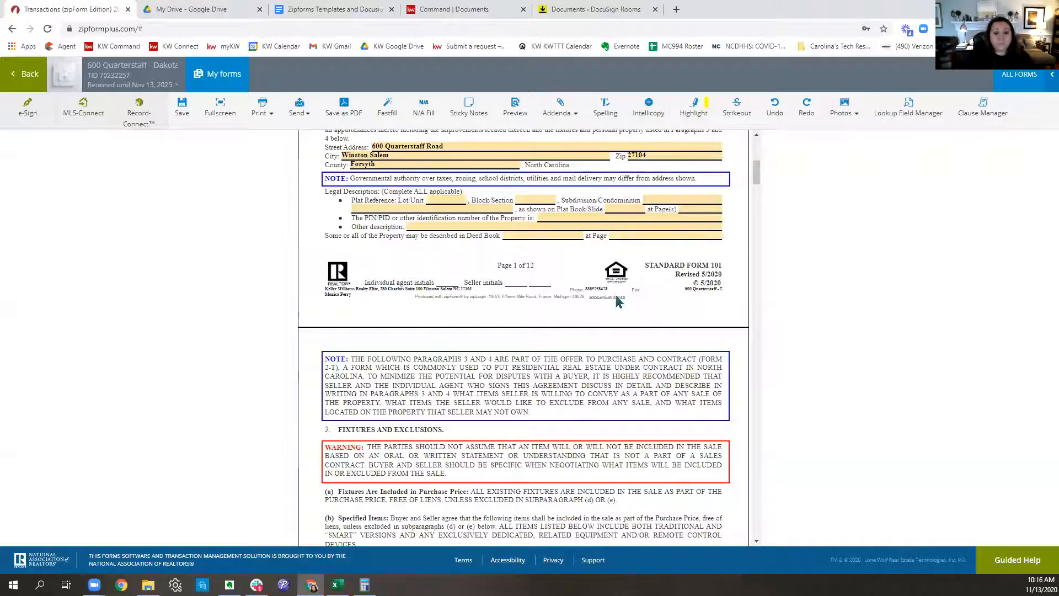
scroll(617, 301, down, 15)
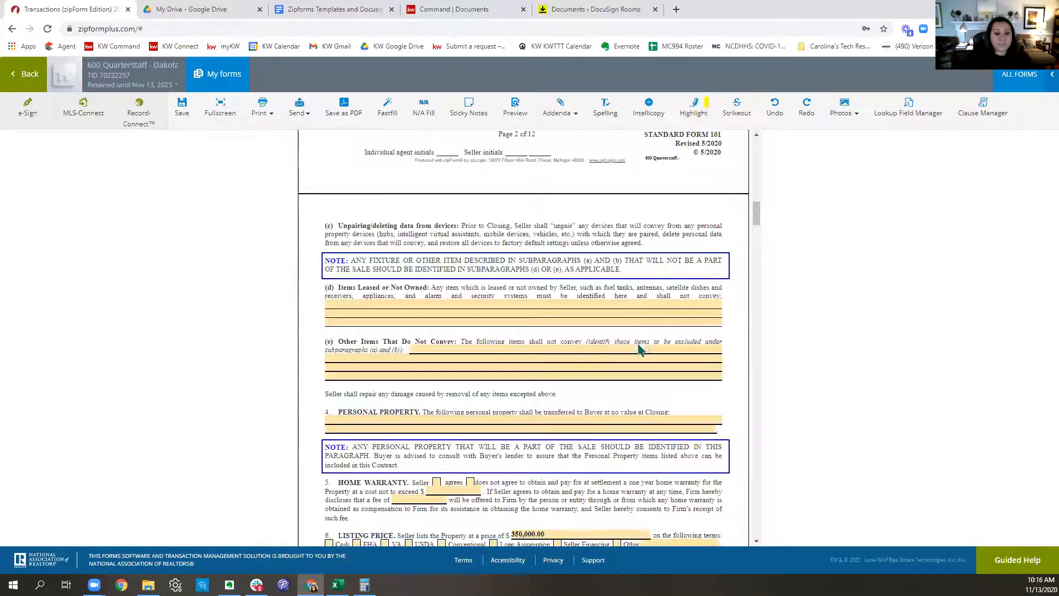
scroll(549, 438, down, 4)
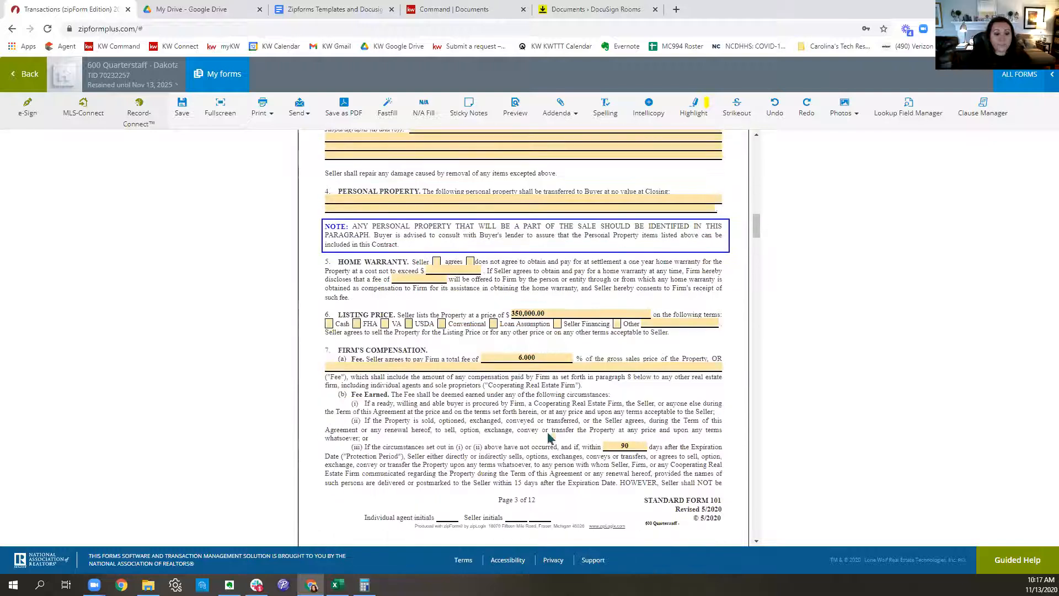
click(573, 313)
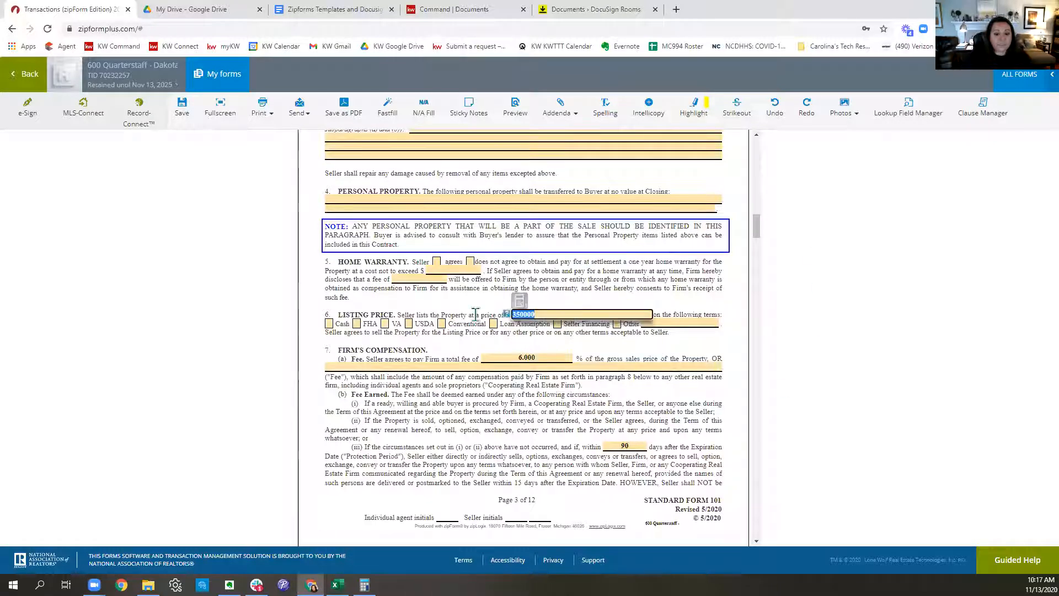
click(586, 376)
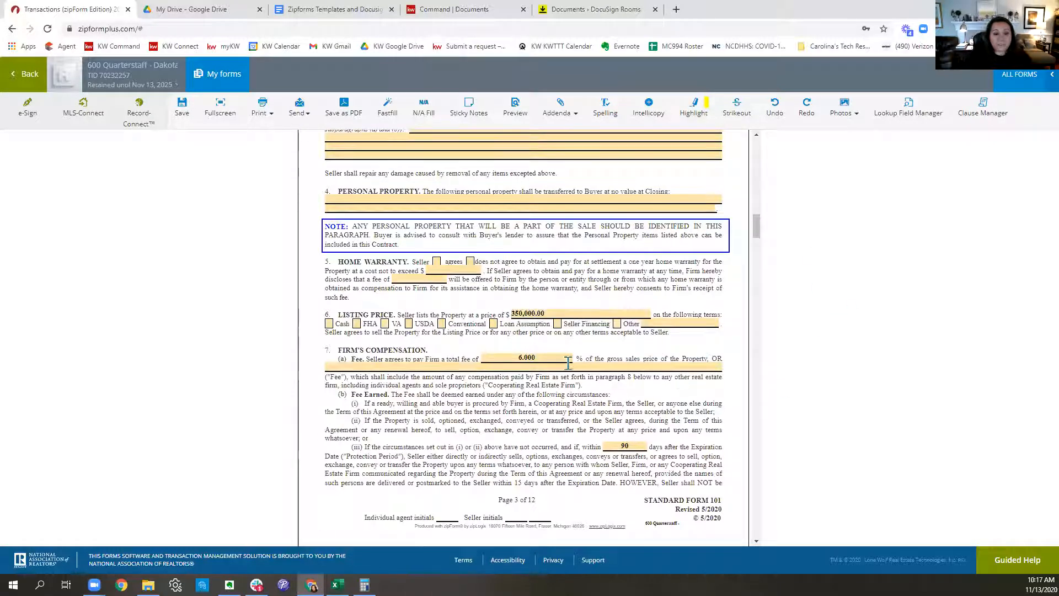
click(567, 365)
Mark the Access item 'is not' for a private road maintenance agreement
scroll(596, 353, down, 3)
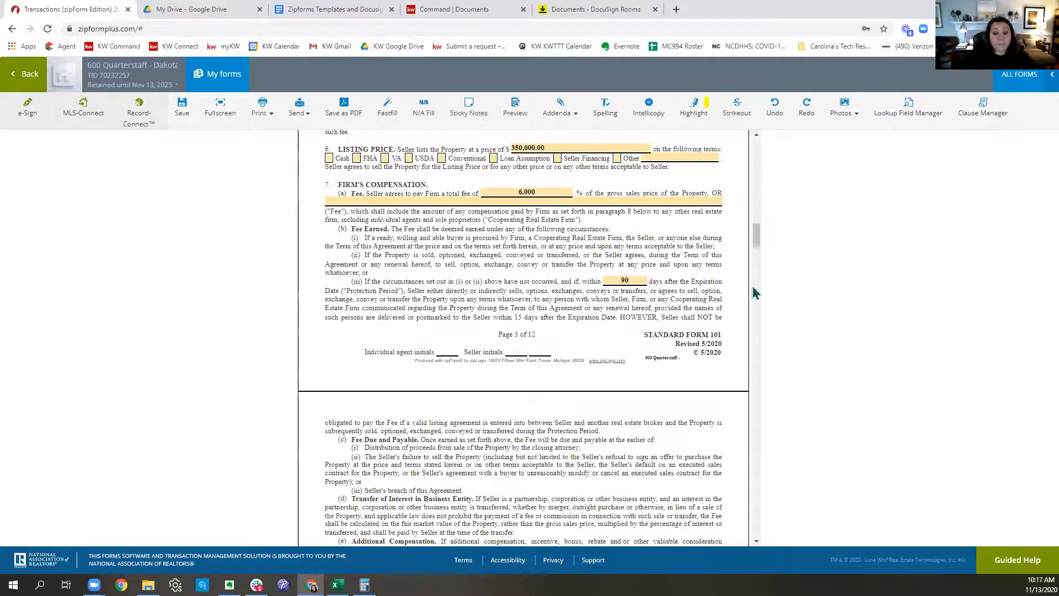
scroll(511, 298, down, 7)
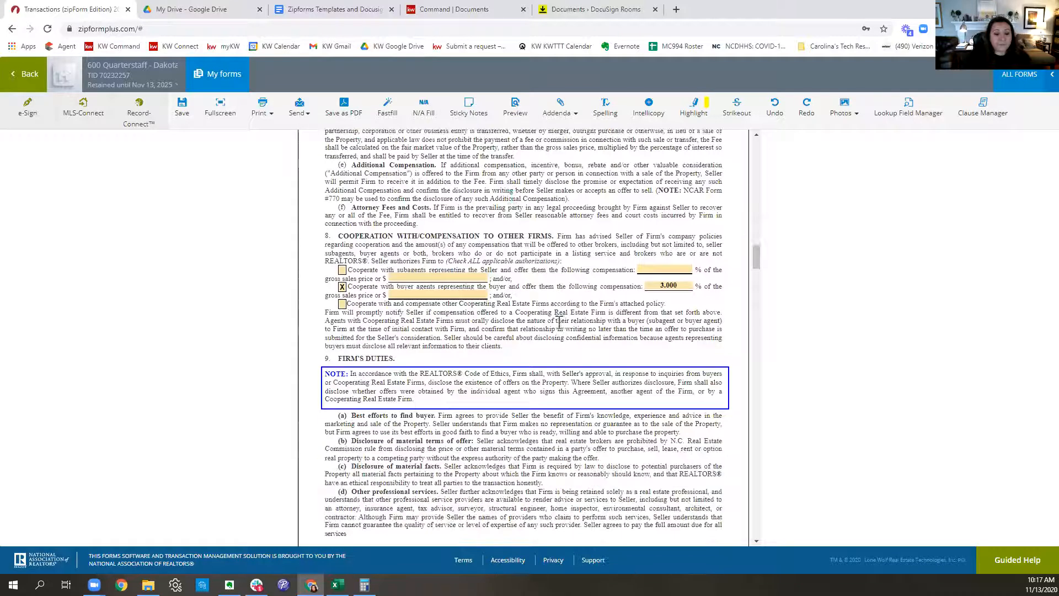
scroll(549, 249, down, 9)
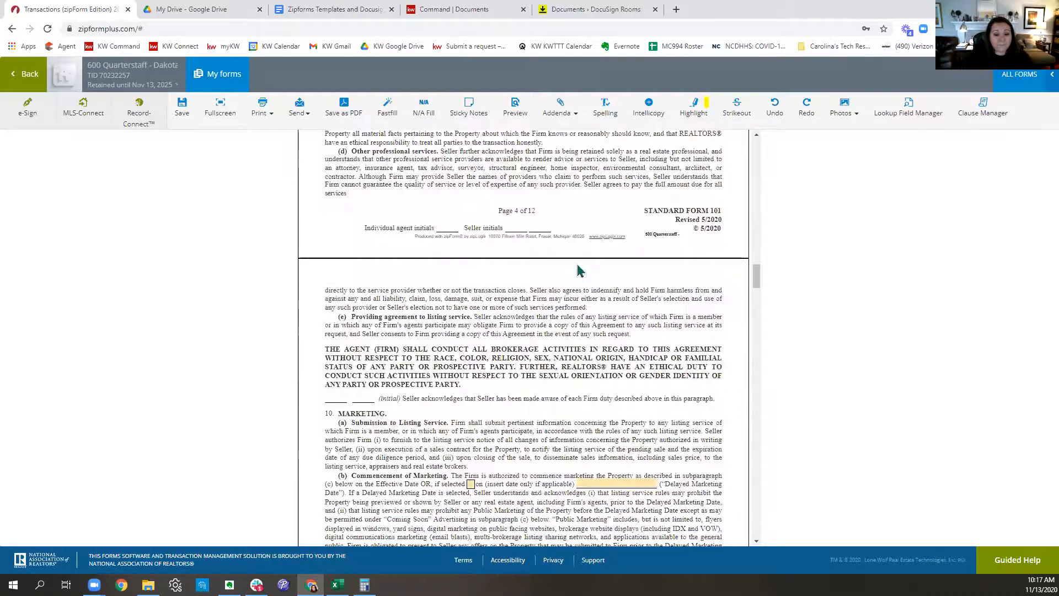
scroll(477, 338, down, 5)
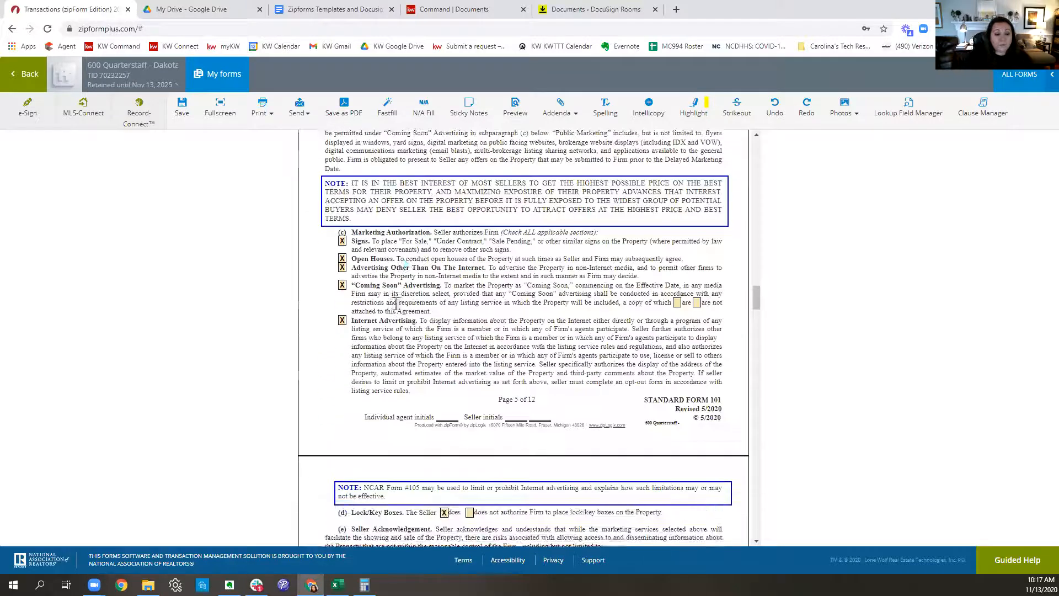
scroll(660, 237, down, 3)
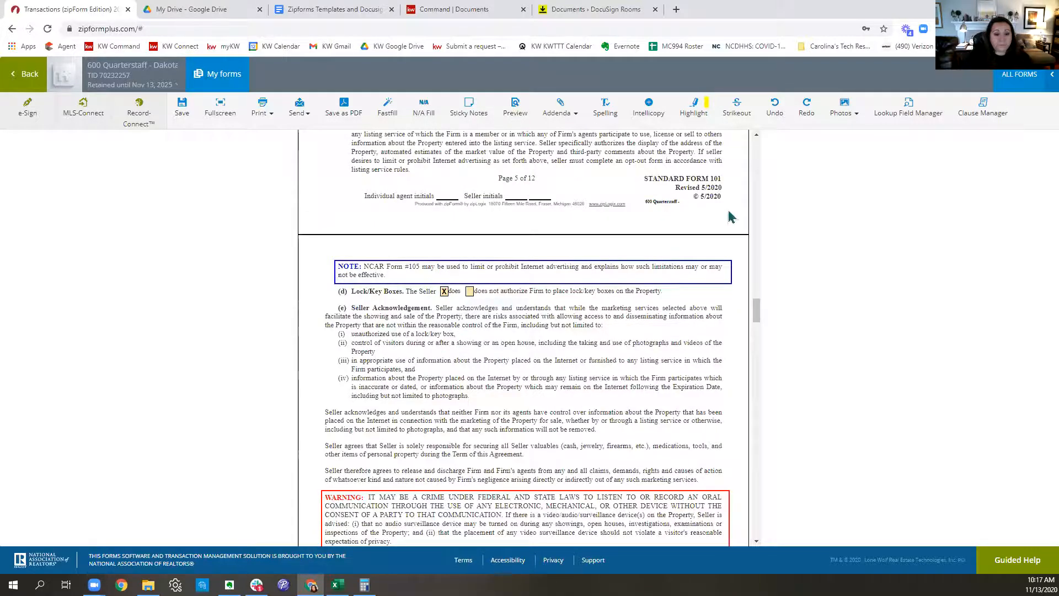
scroll(728, 215, down, 5)
scroll(682, 238, down, 1)
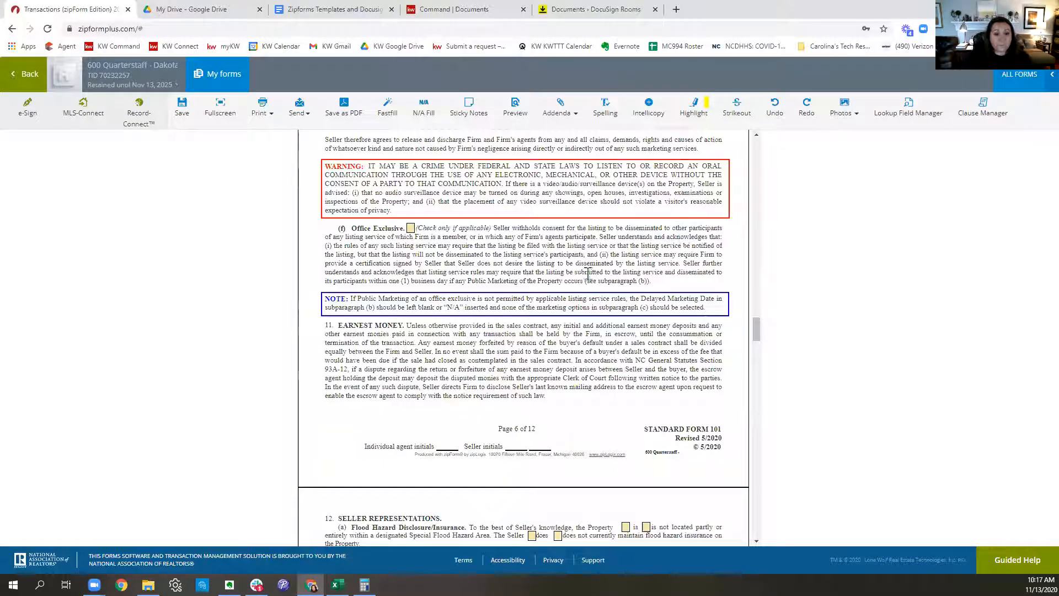
scroll(565, 222, down, 3)
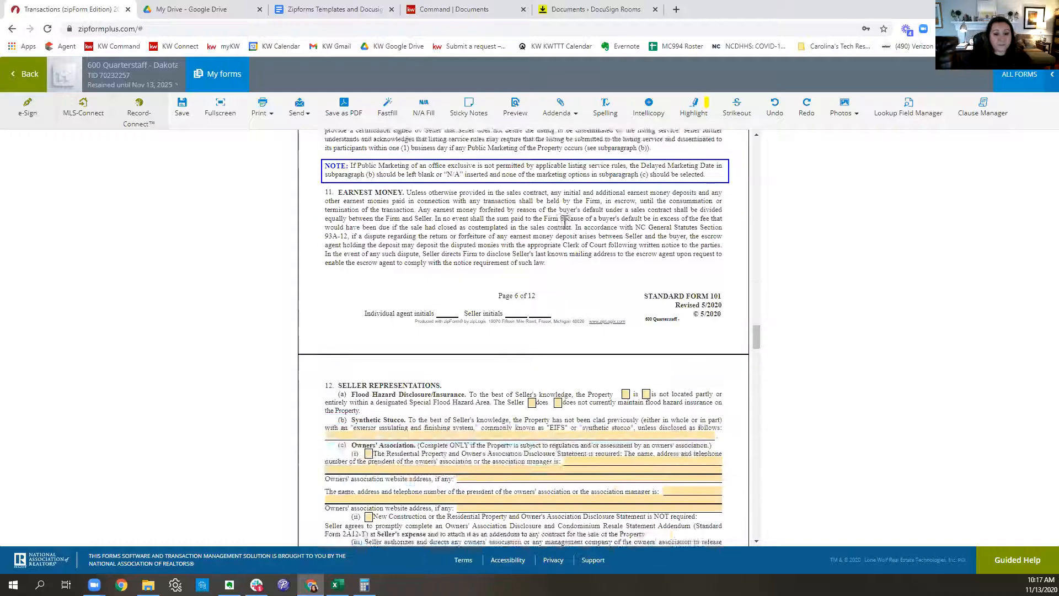
scroll(565, 223, down, 4)
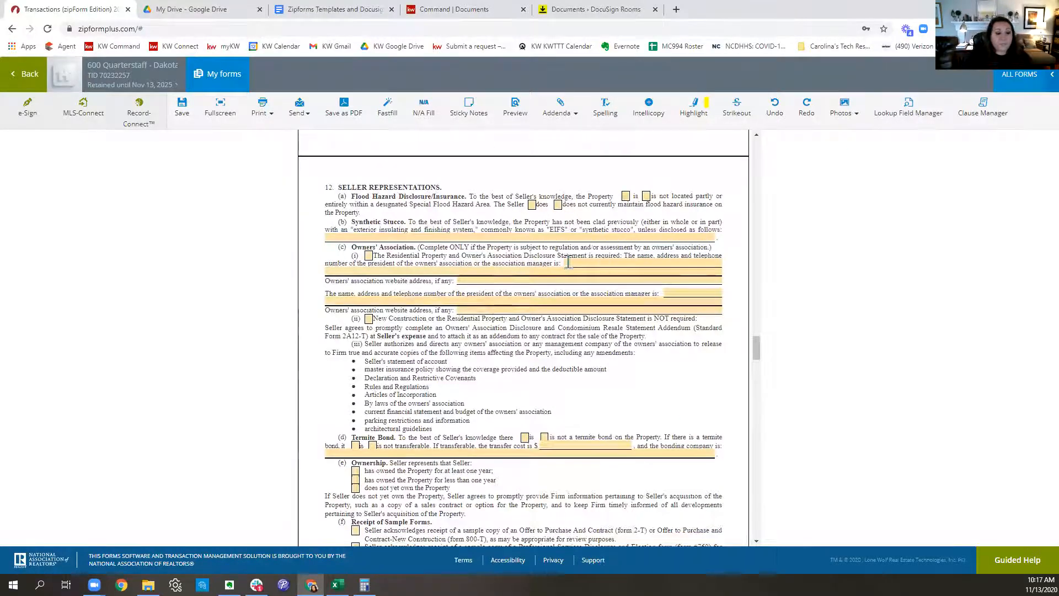
scroll(521, 452, down, 5)
scroll(607, 262, down, 8)
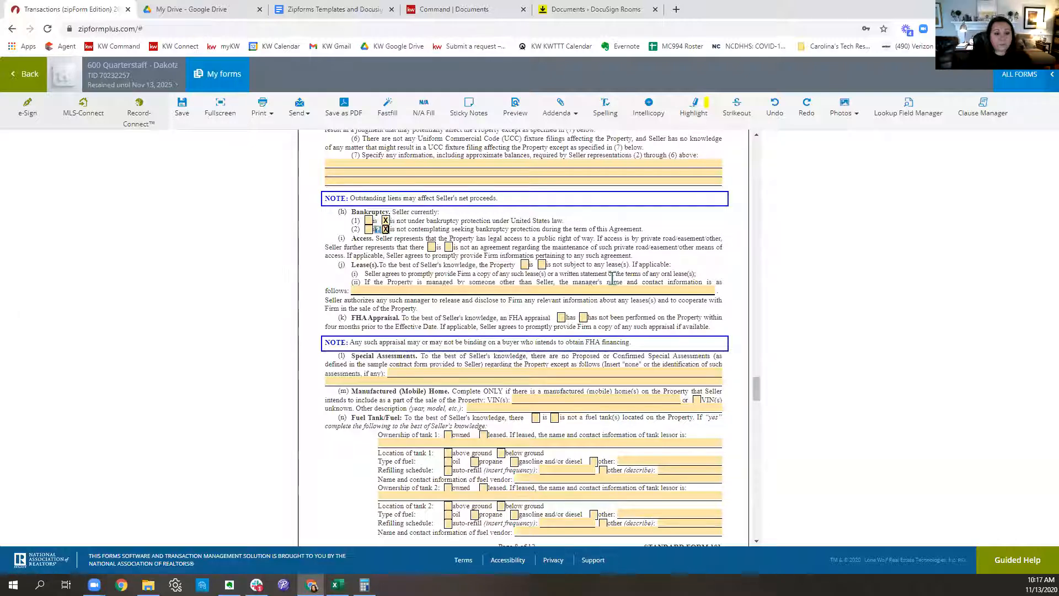
click(449, 248)
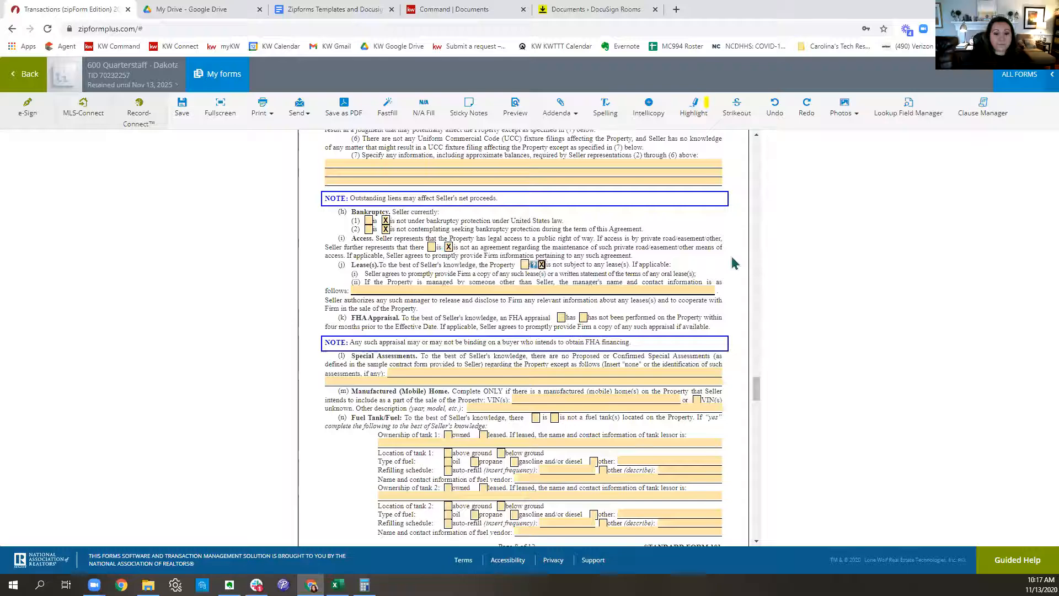
Save the listing agreement and return to the transaction's Documents list
scroll(645, 281, down, 4)
scroll(645, 281, down, 14)
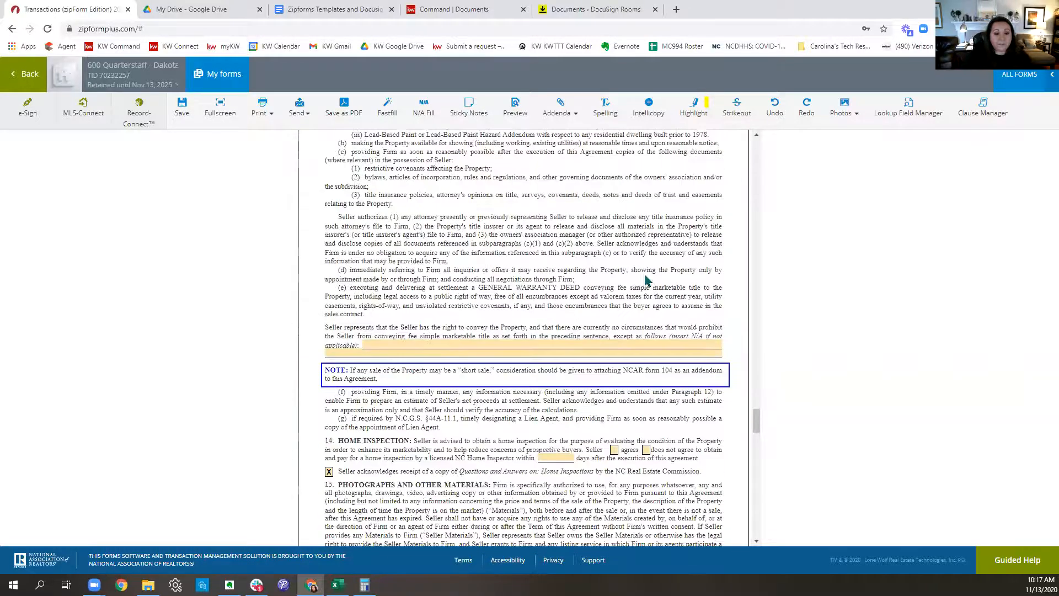
scroll(642, 268, down, 20)
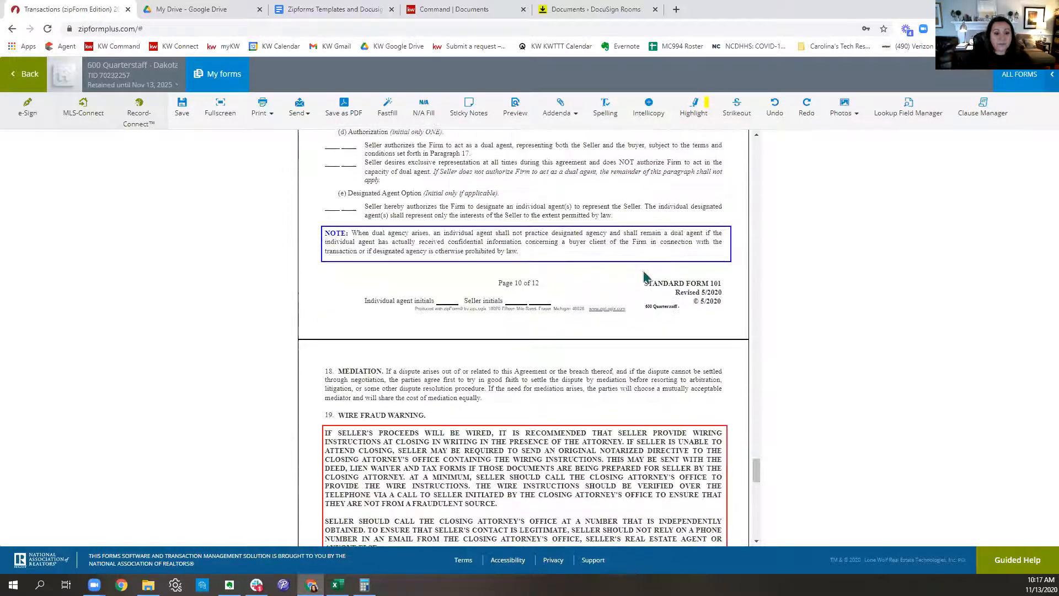
scroll(646, 274, down, 3)
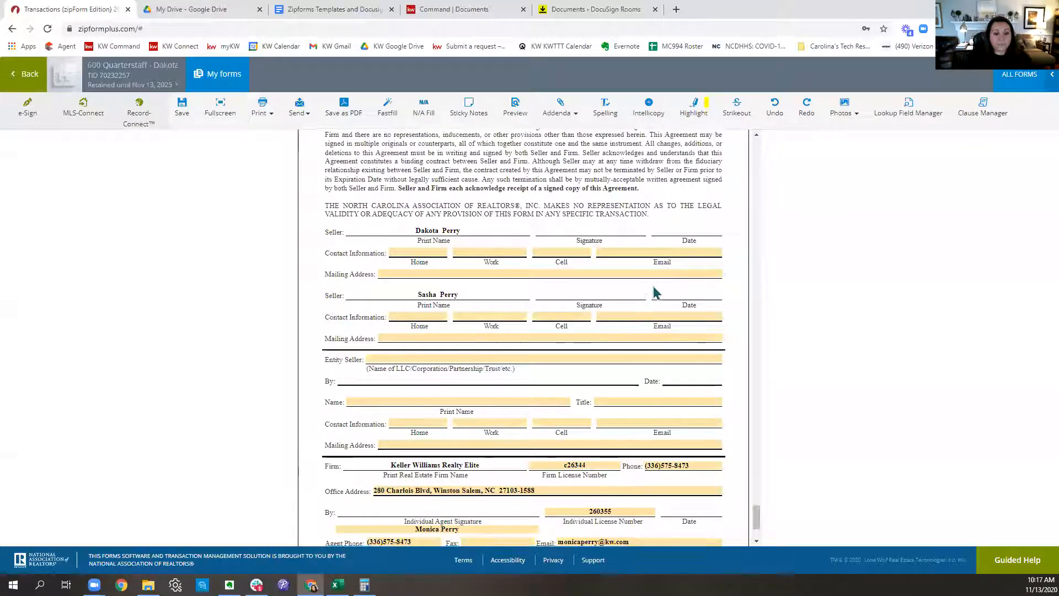
scroll(656, 298, down, 3)
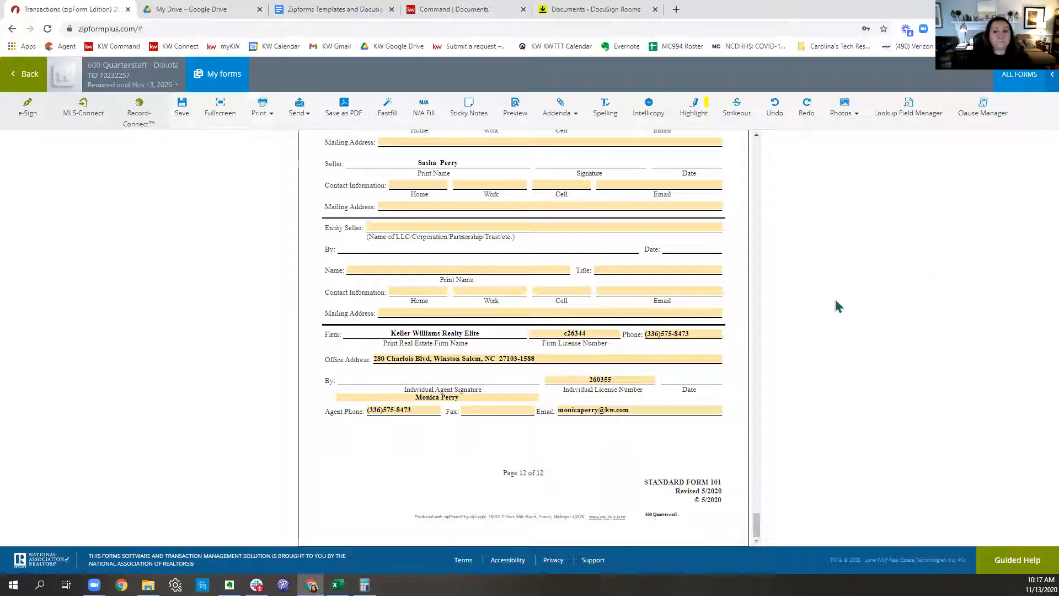
click(21, 77)
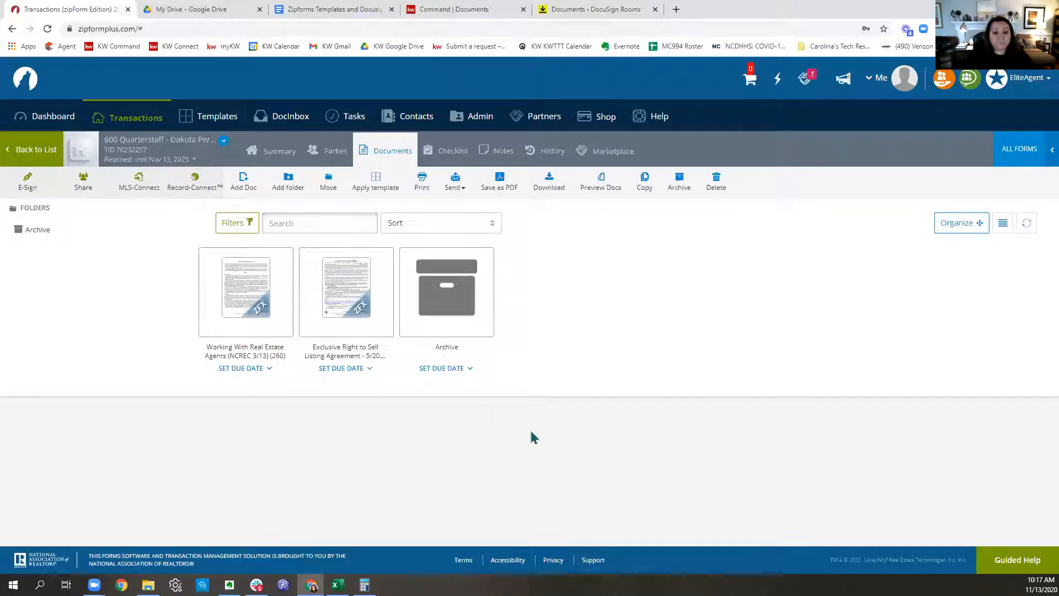
click(617, 17)
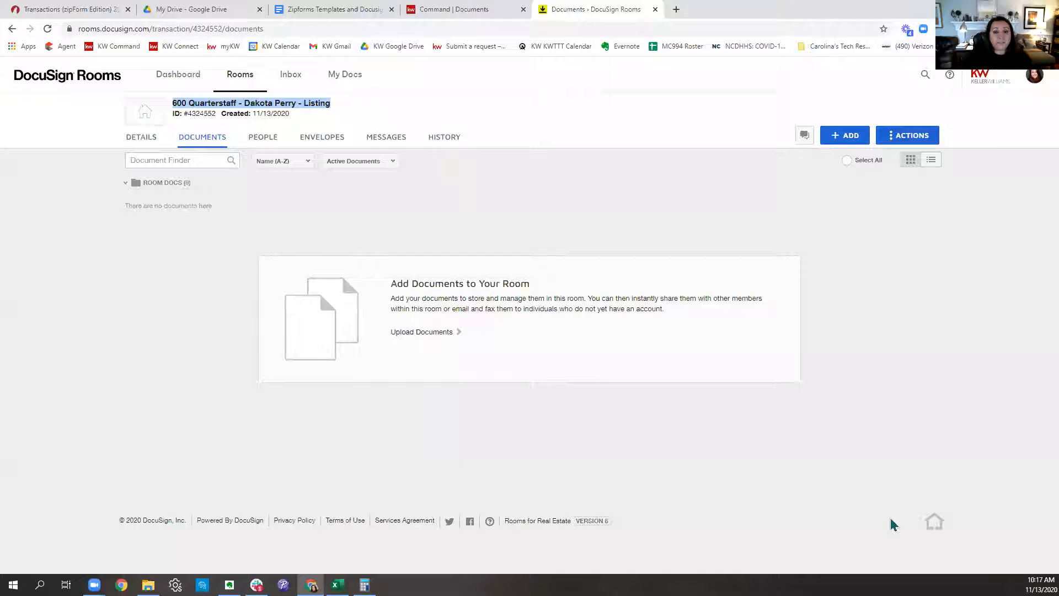
click(830, 141)
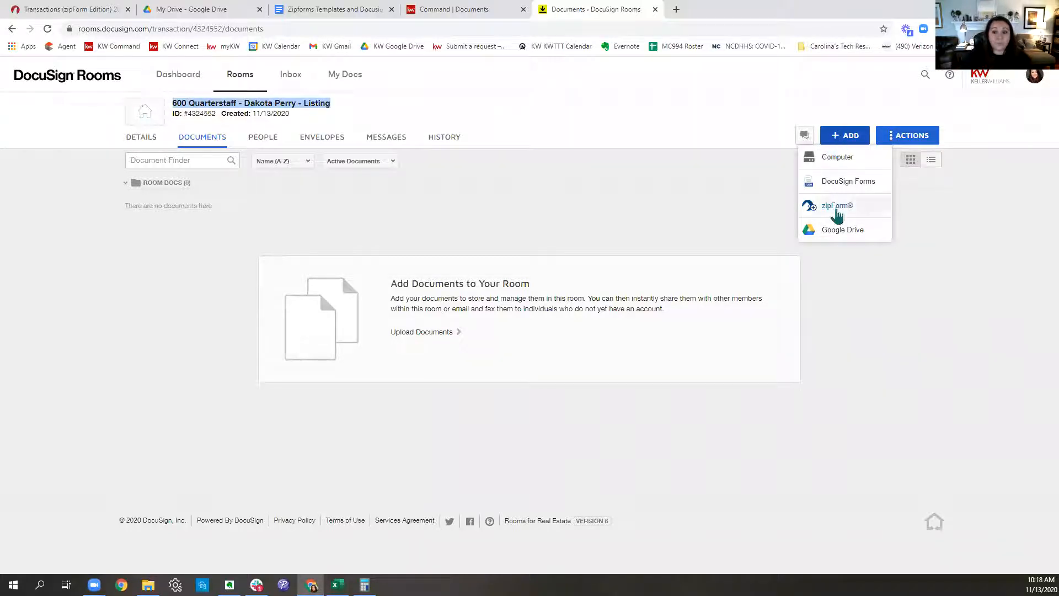
click(836, 214)
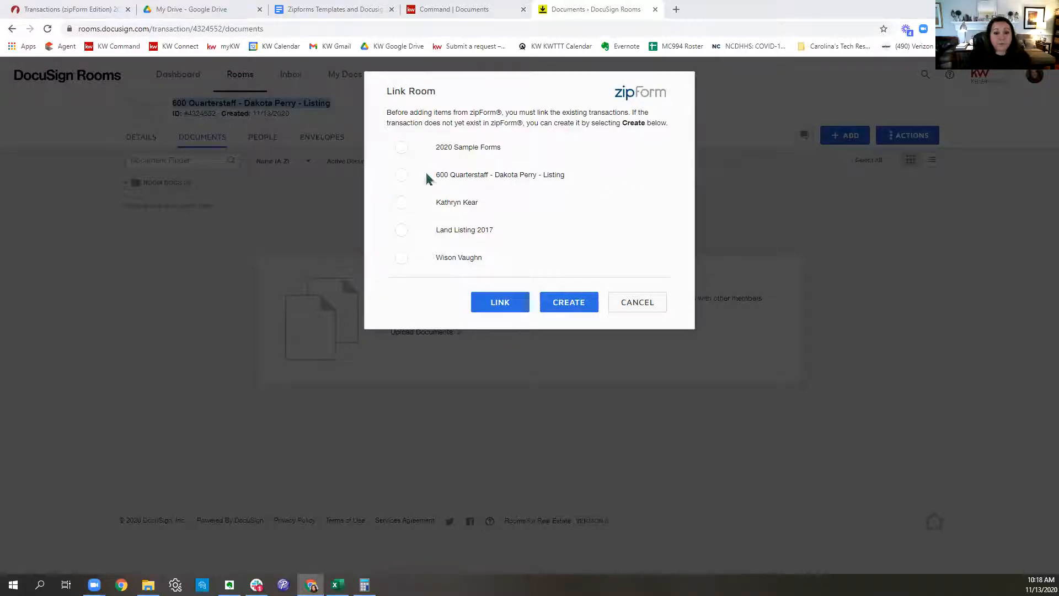
click(402, 176)
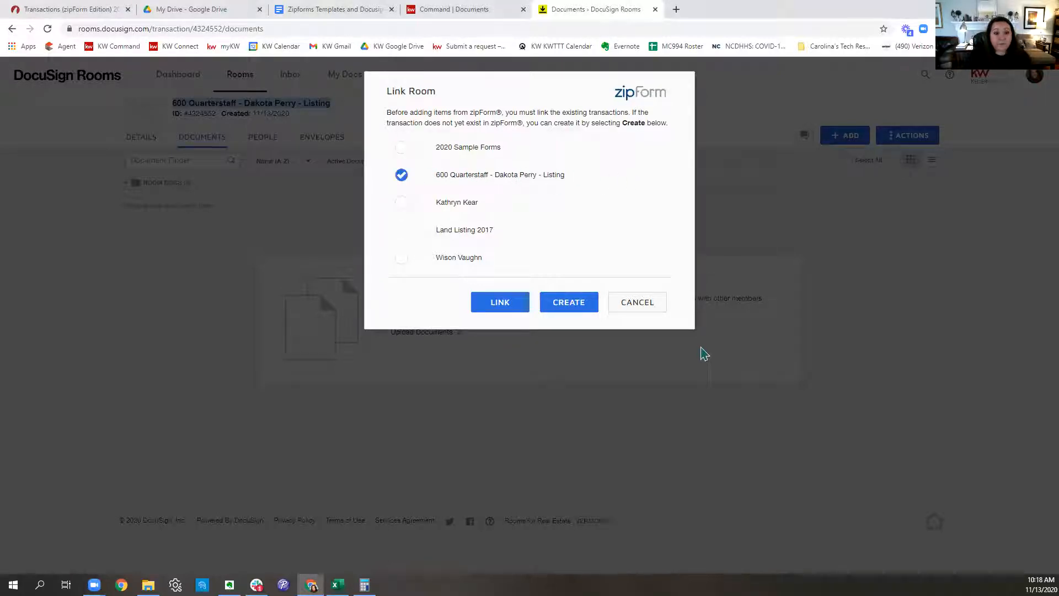
click(517, 304)
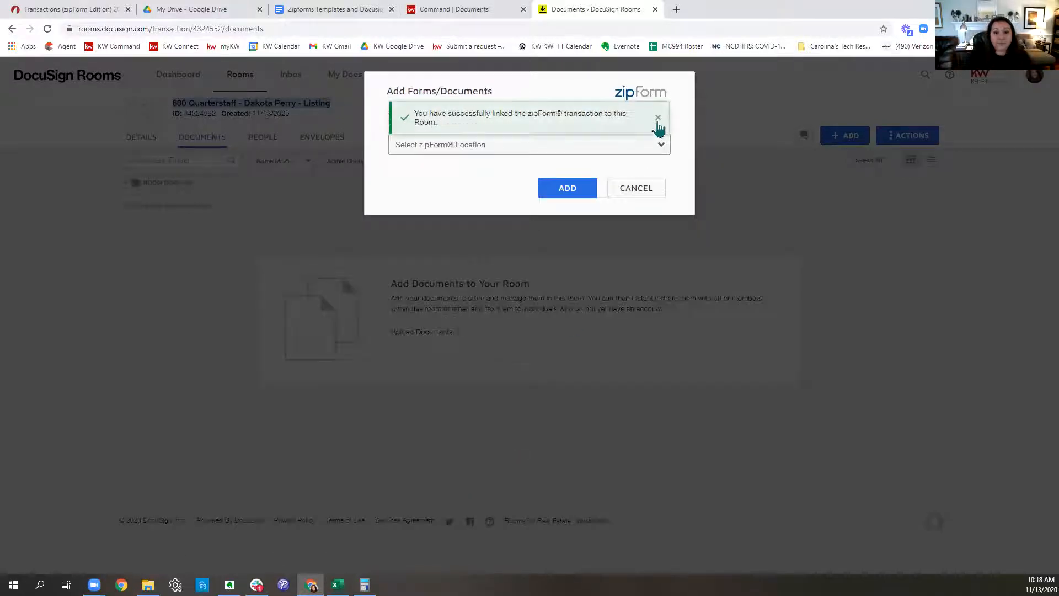
click(657, 119)
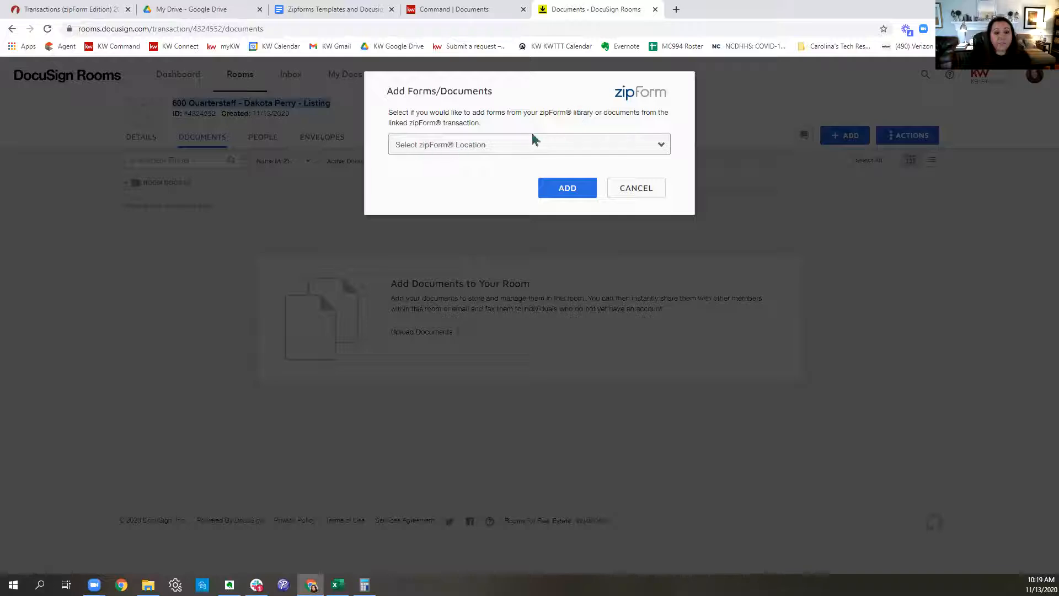
Add the listing agreement and Working With Real Estate Agents form from the linked transaction
click(494, 145)
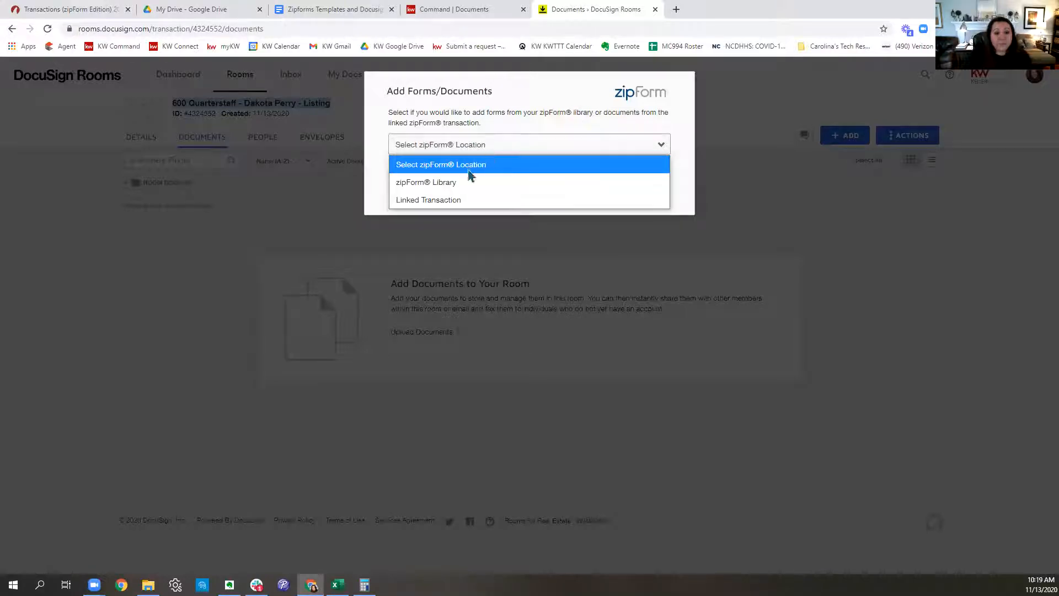
click(441, 202)
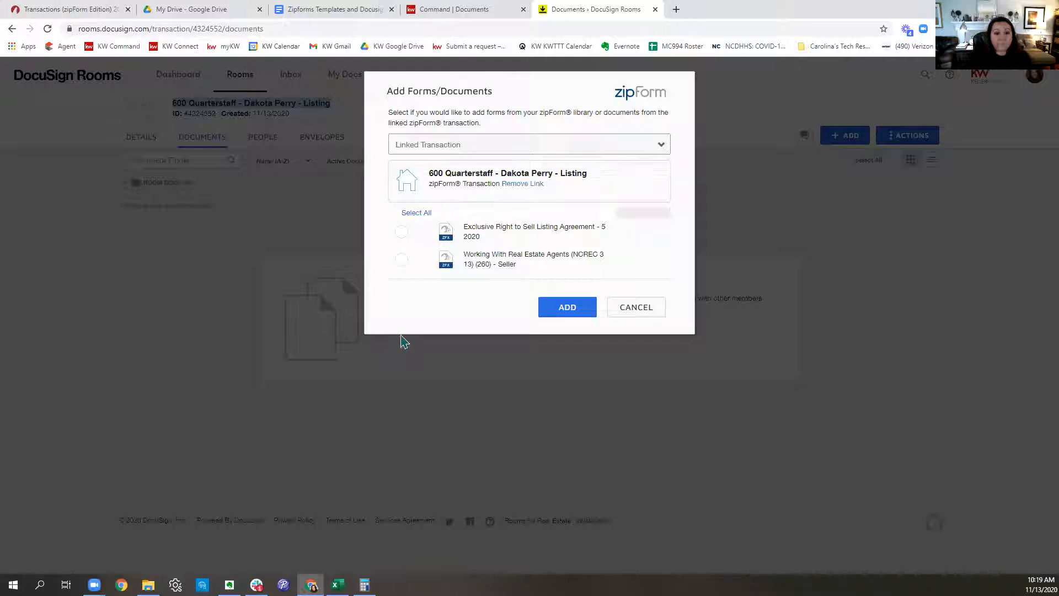
click(400, 232)
click(401, 259)
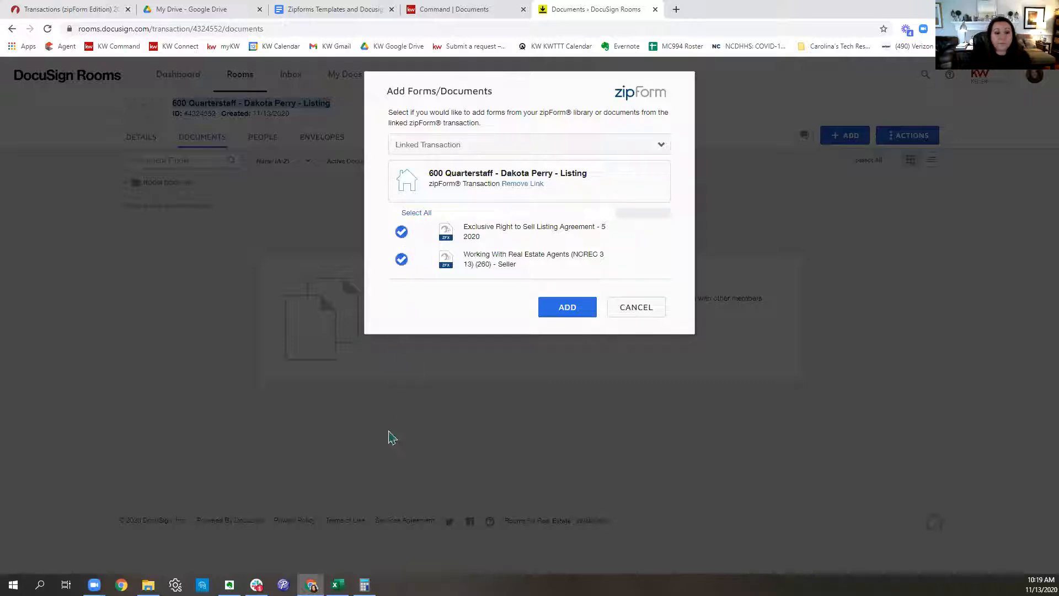
click(561, 311)
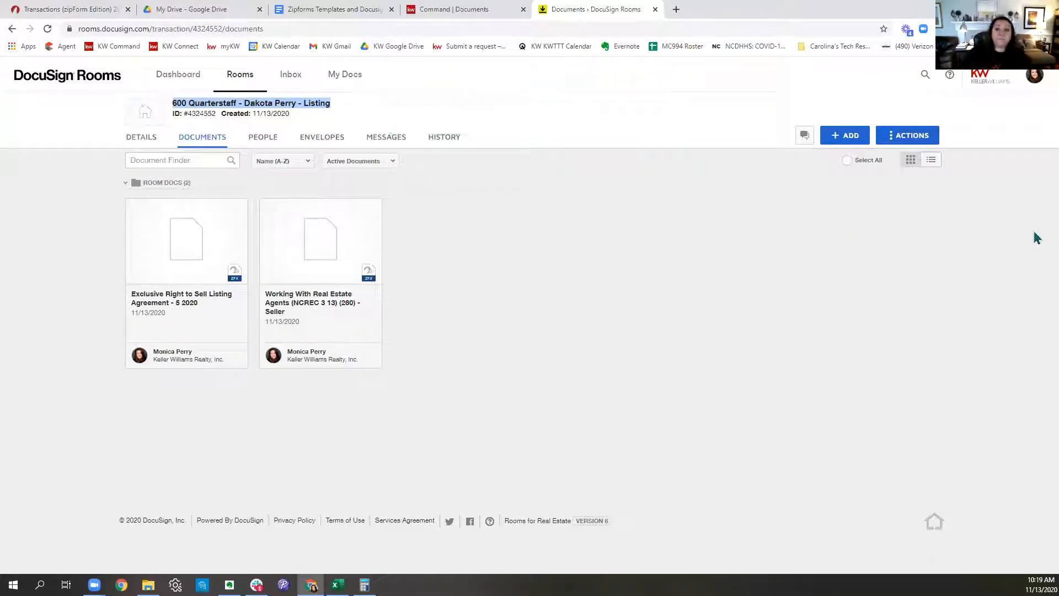
Add four KWRE Listing Forms group forms, including 140 and 2A9-T, from DocuSign Forms
click(842, 139)
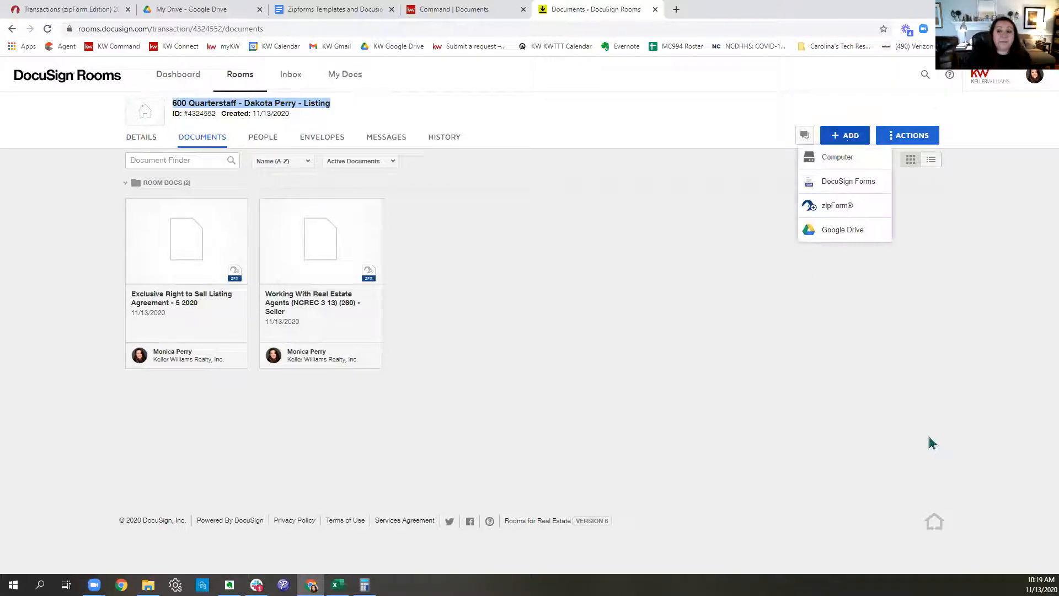
click(849, 182)
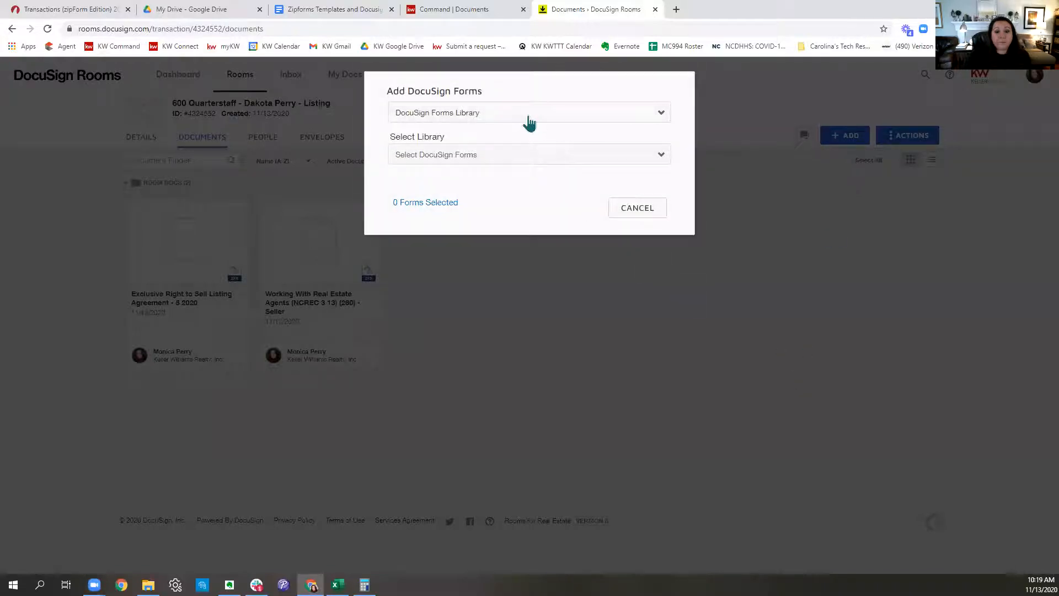
click(496, 114)
click(471, 153)
click(475, 159)
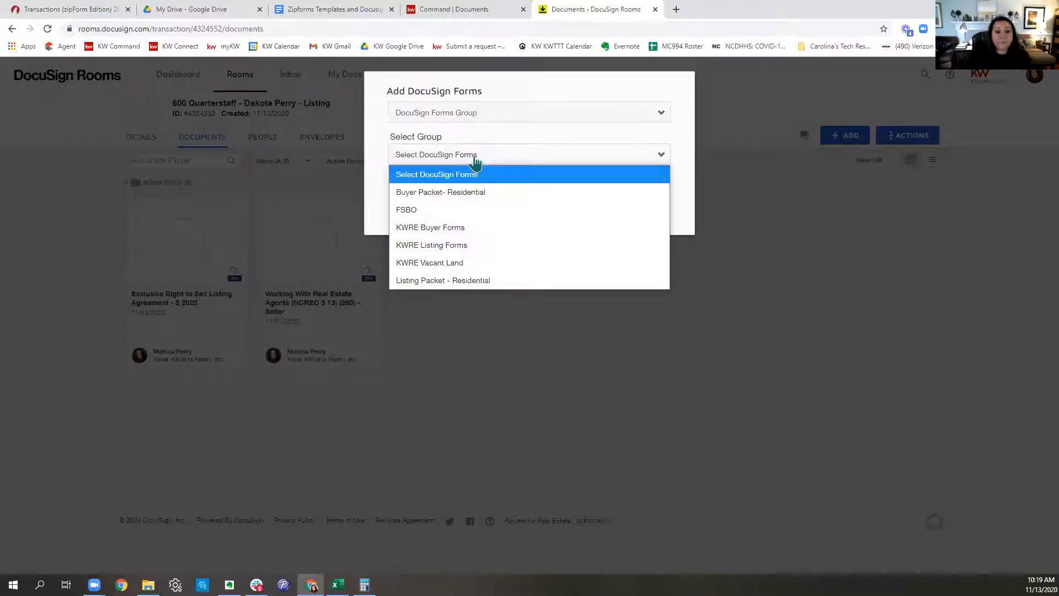
click(460, 246)
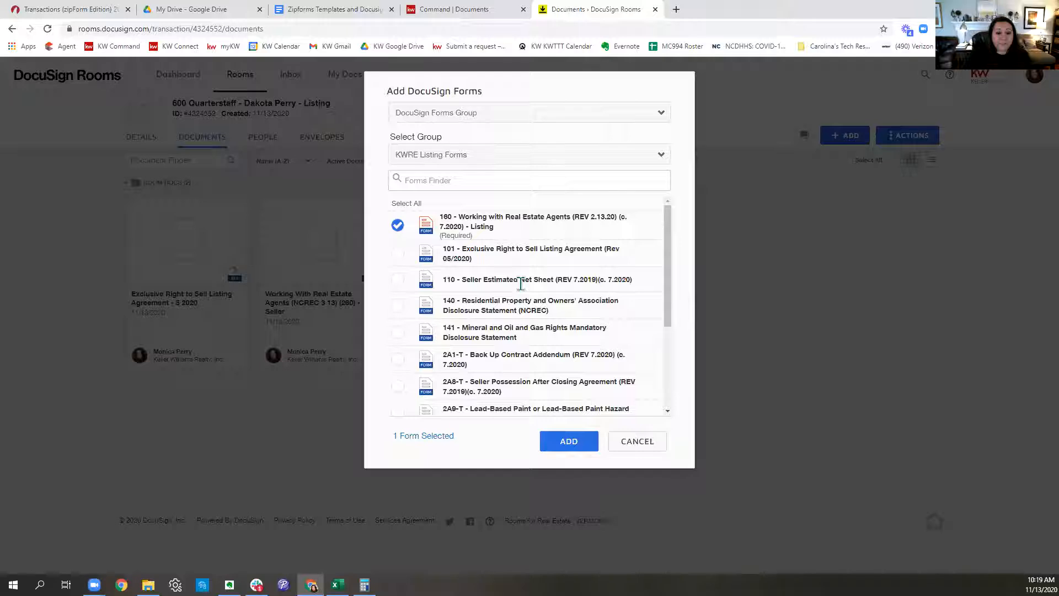
scroll(521, 282, down, 1)
click(395, 251)
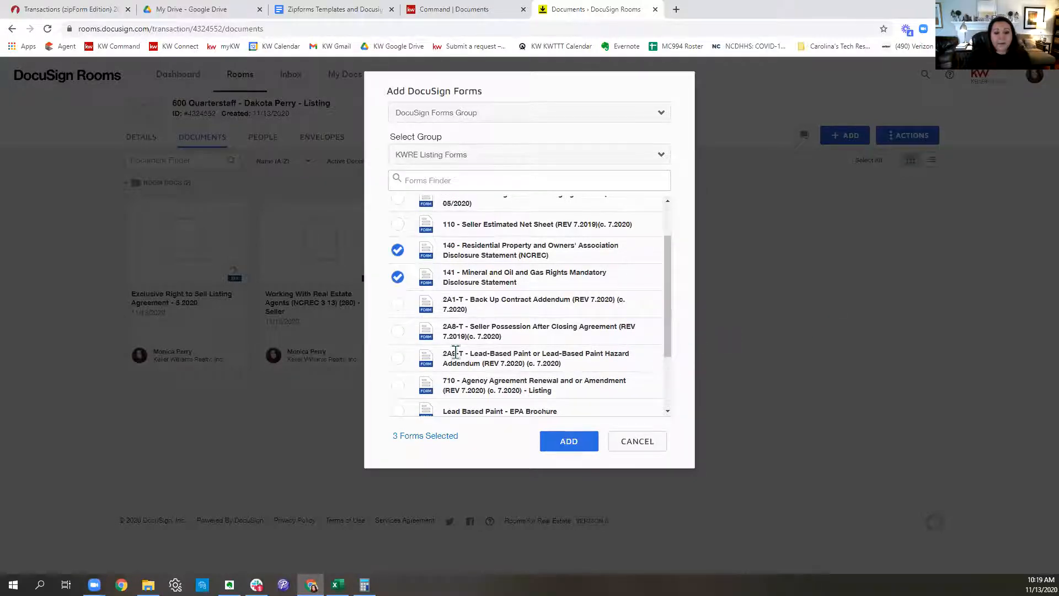
click(399, 362)
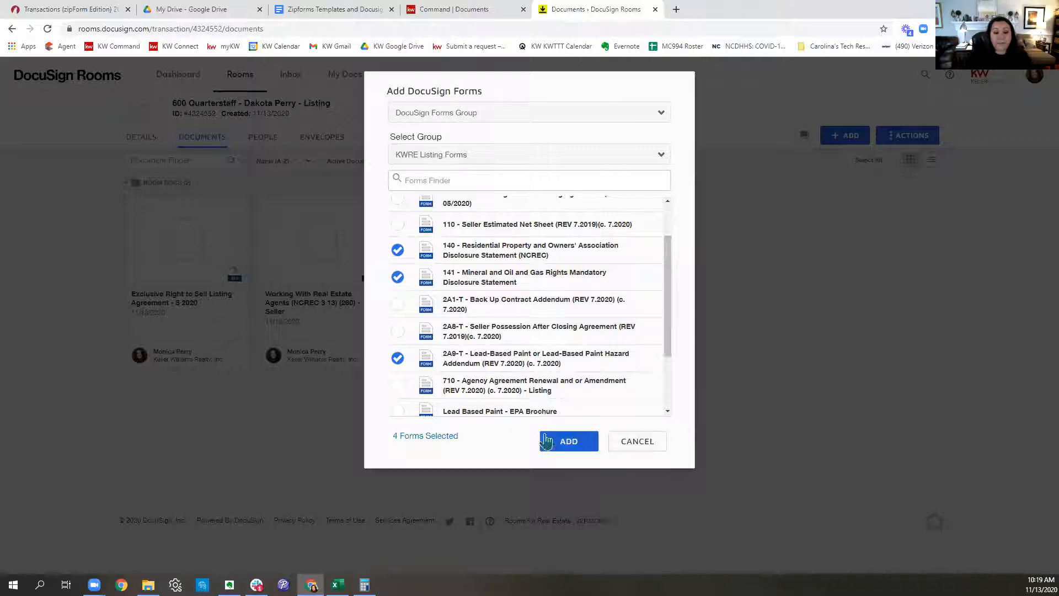
scroll(527, 232, up, 2)
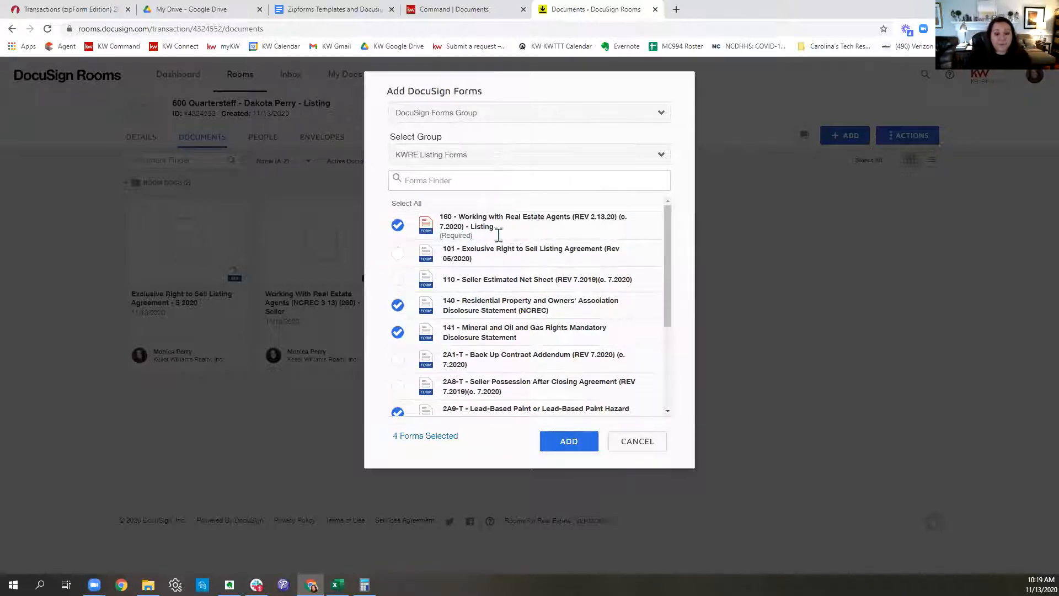
click(579, 445)
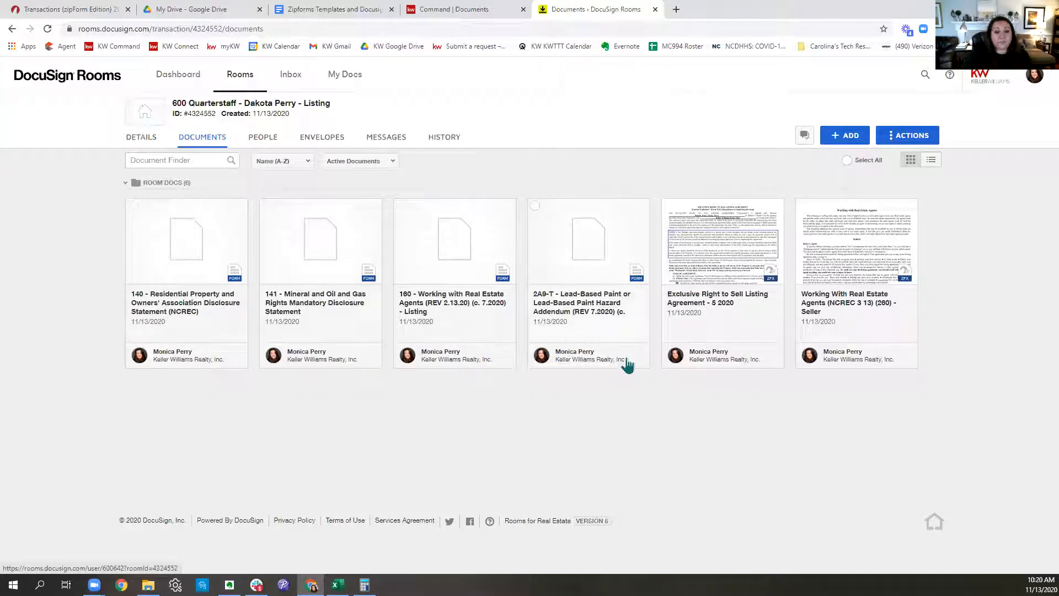
click(142, 139)
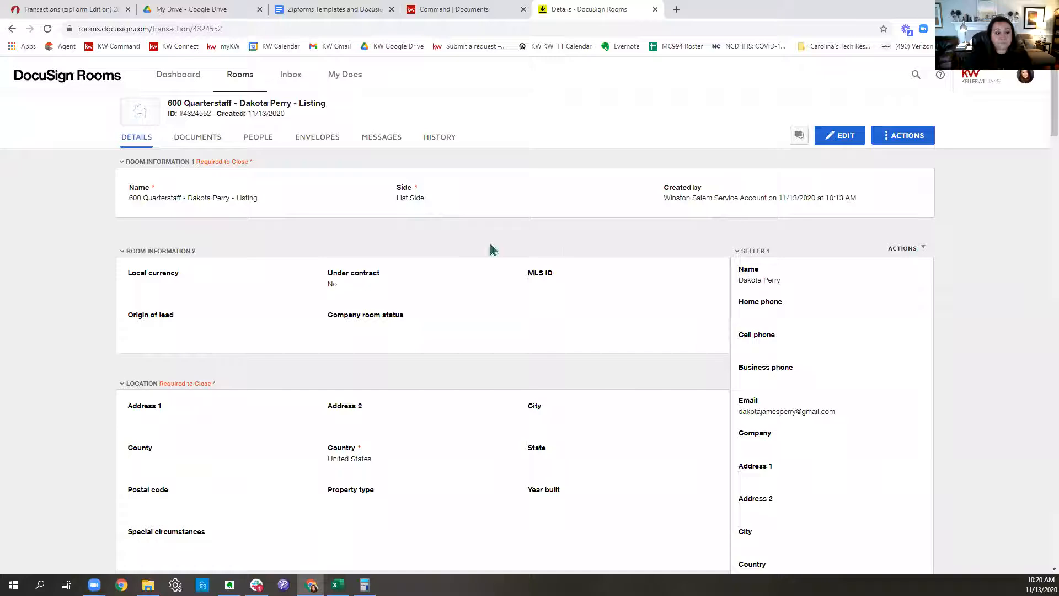
scroll(839, 241, down, 2)
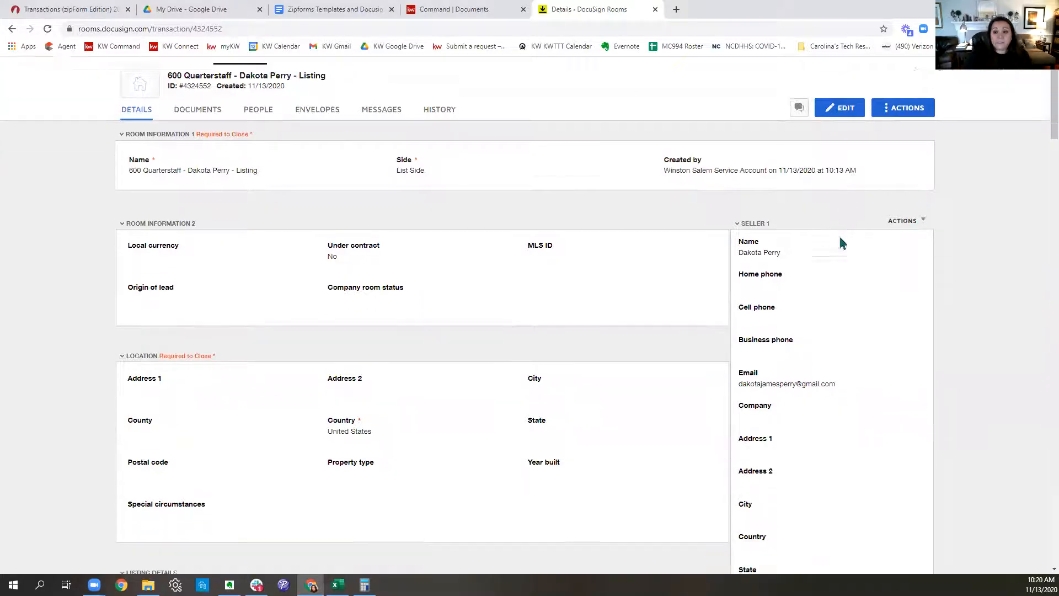
scroll(838, 335, down, 6)
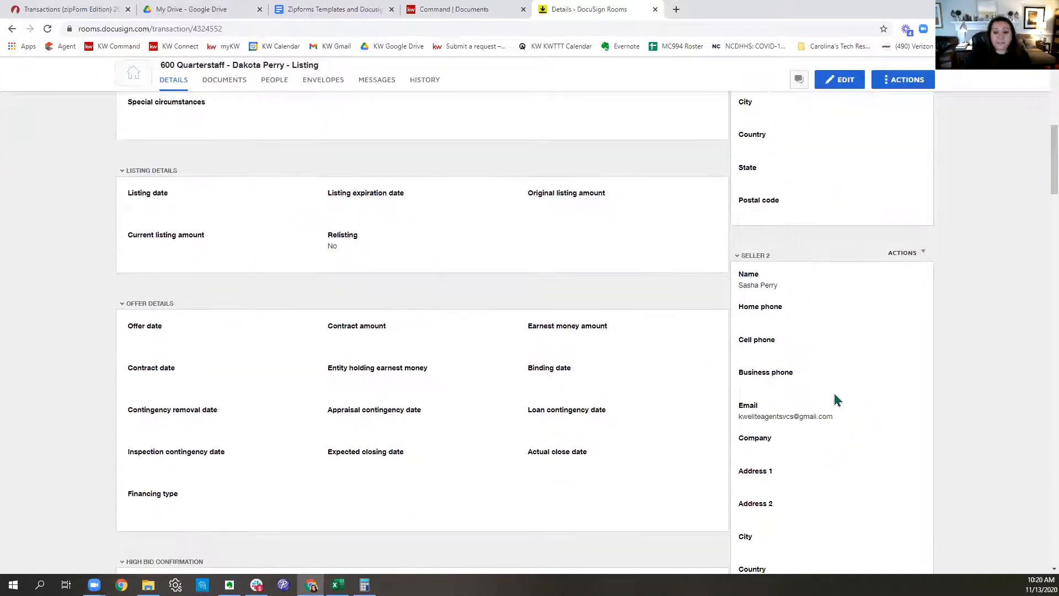
scroll(603, 434, up, 7)
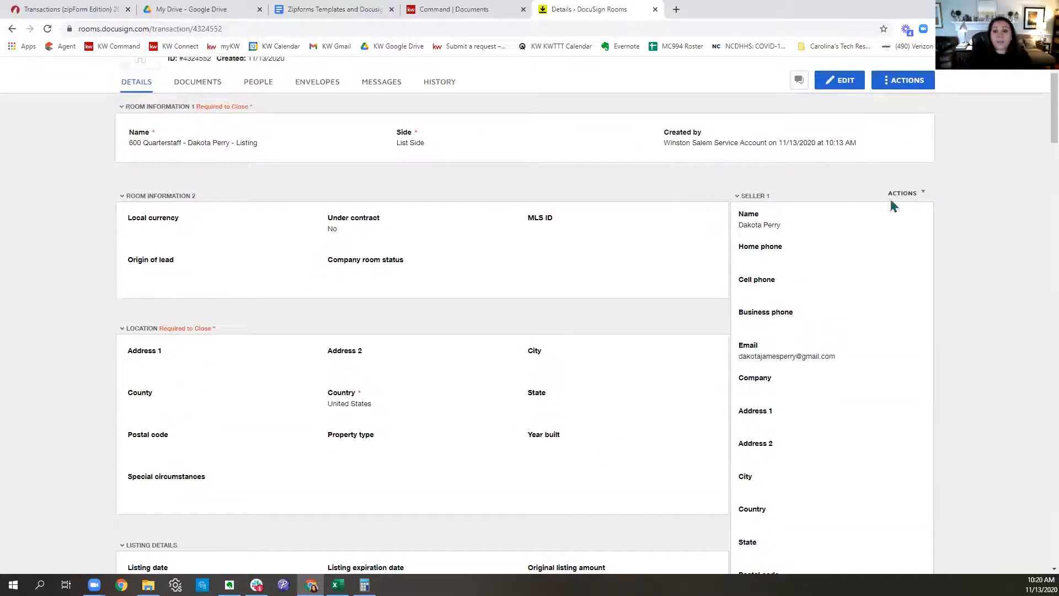
click(859, 84)
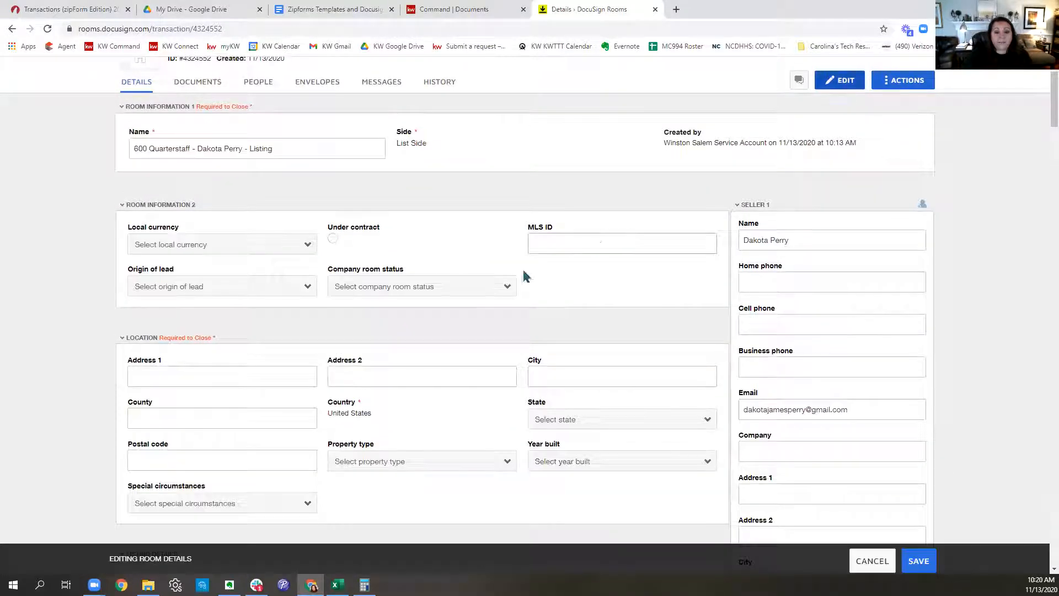
scroll(276, 297, down, 1)
click(216, 326)
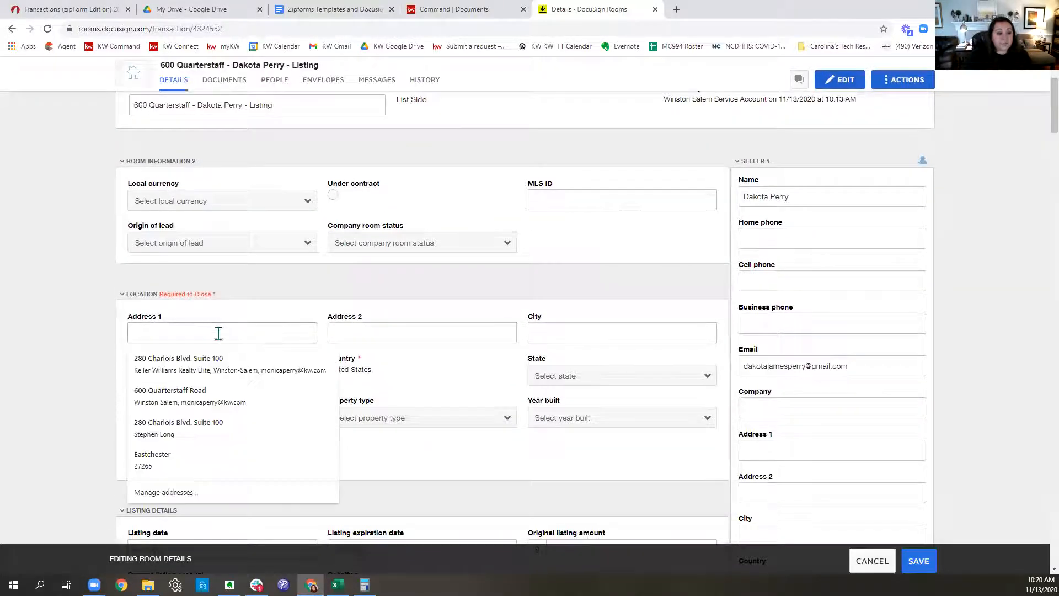
click(208, 397)
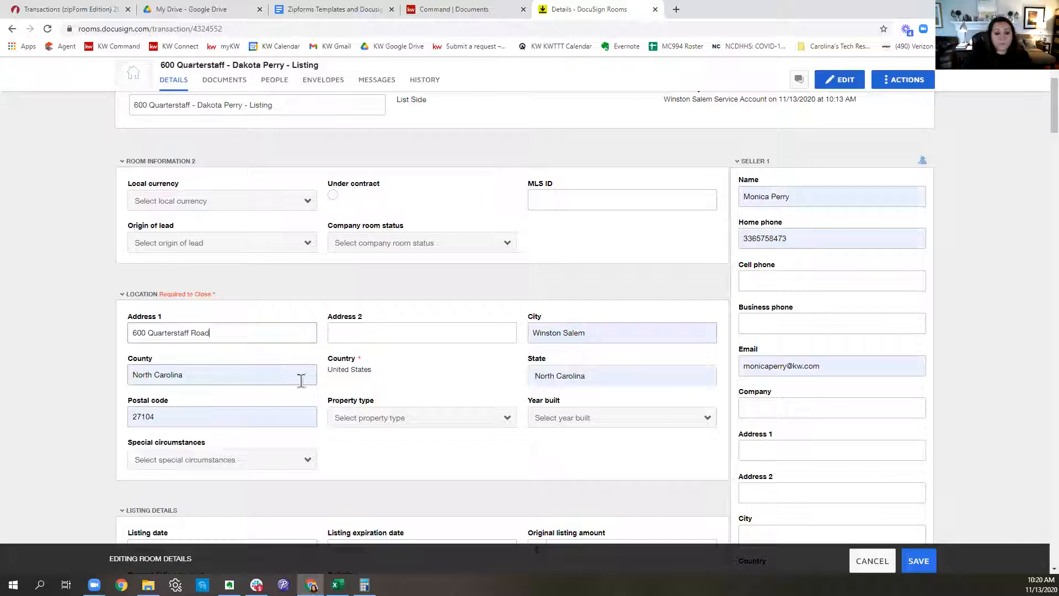
Replace the county with Forsyth and save the room details
click(243, 375)
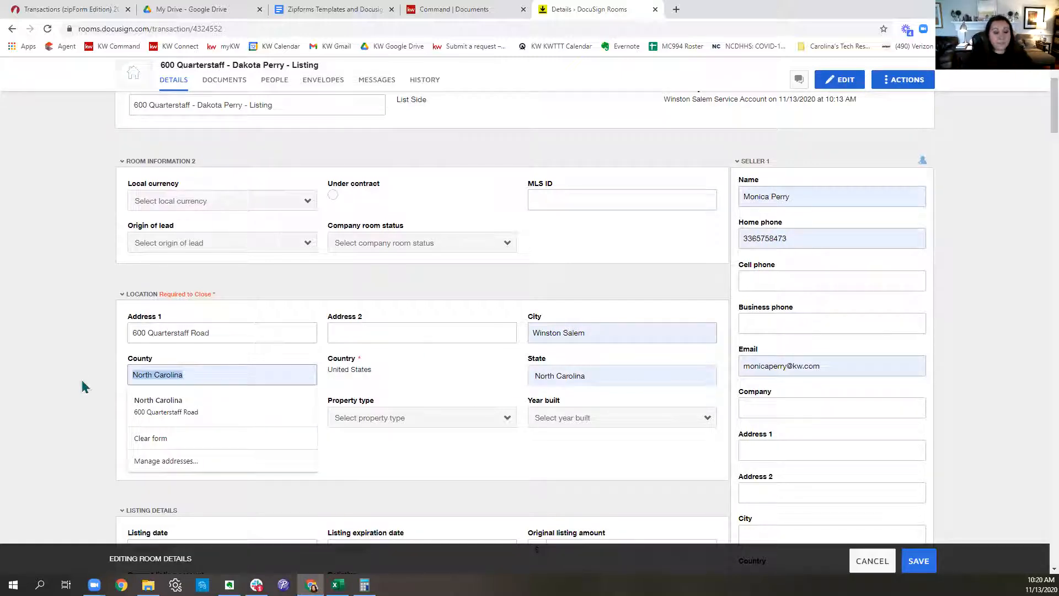
text(Forsyth)
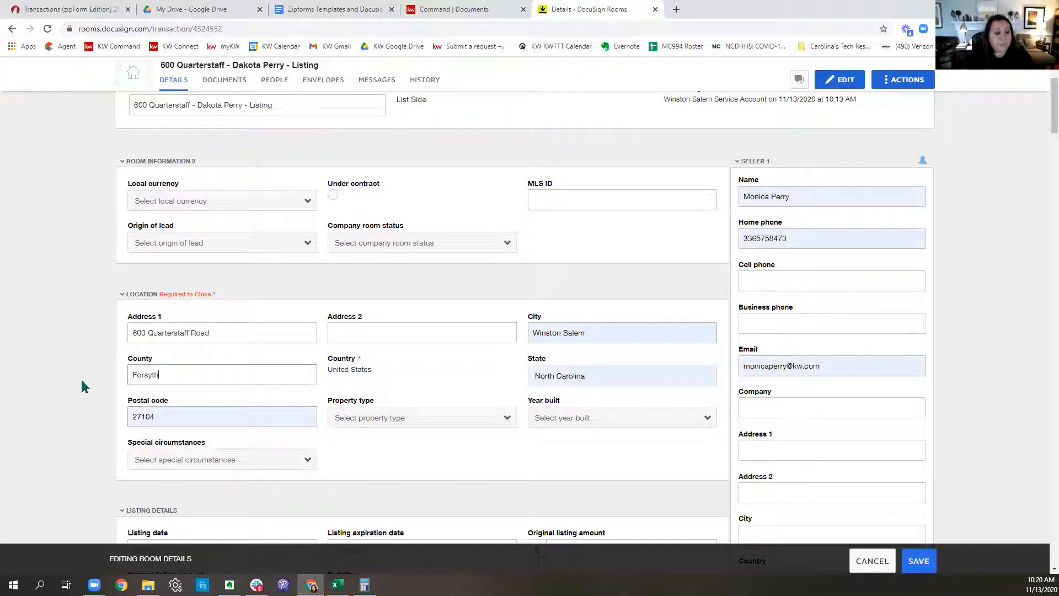
click(416, 371)
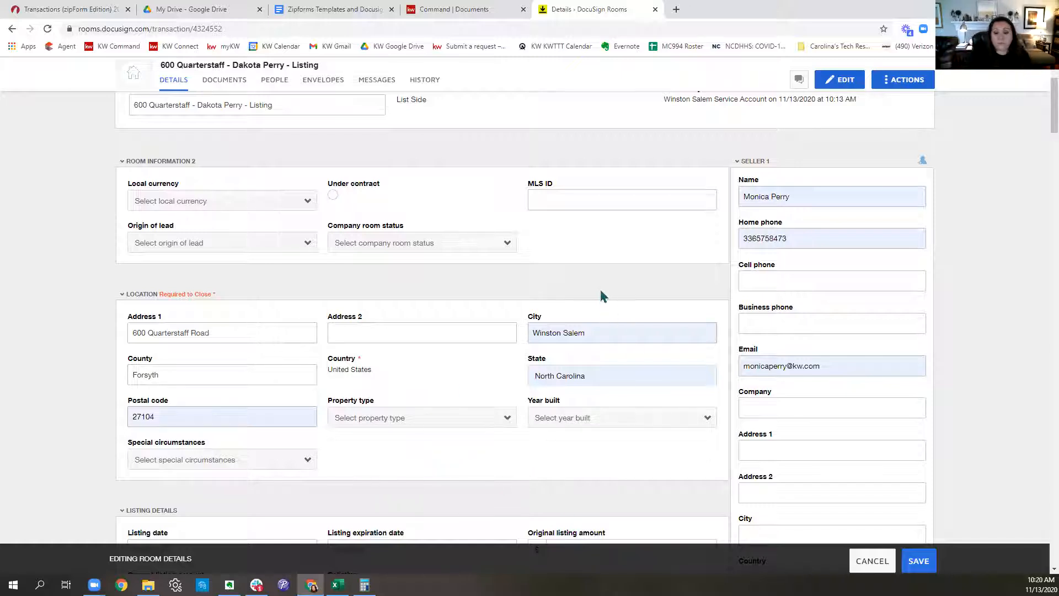
click(916, 568)
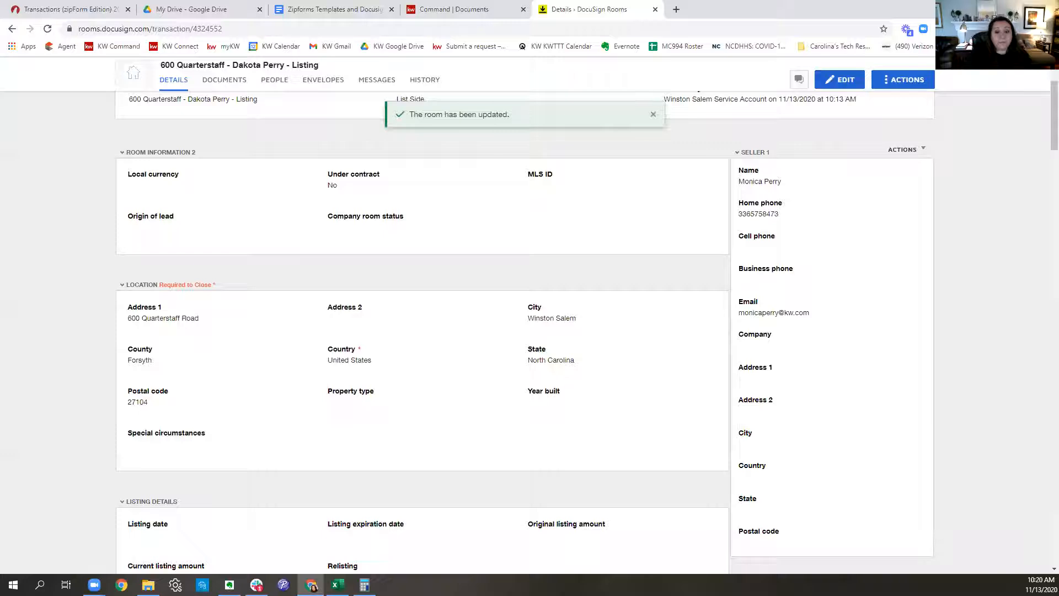
scroll(893, 251, down, 9)
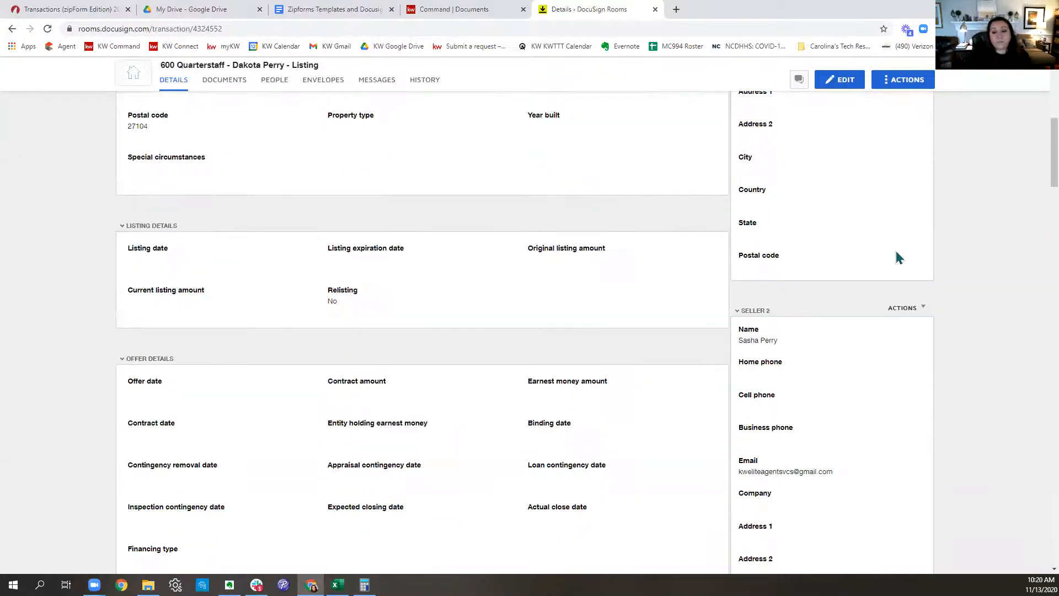
scroll(898, 264, down, 4)
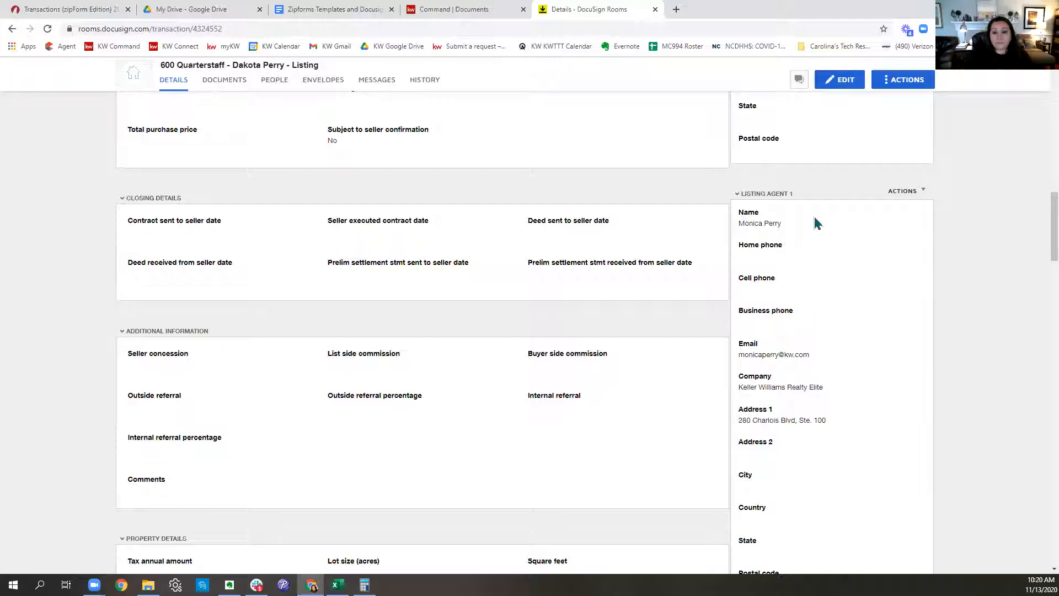
scroll(799, 198, up, 10)
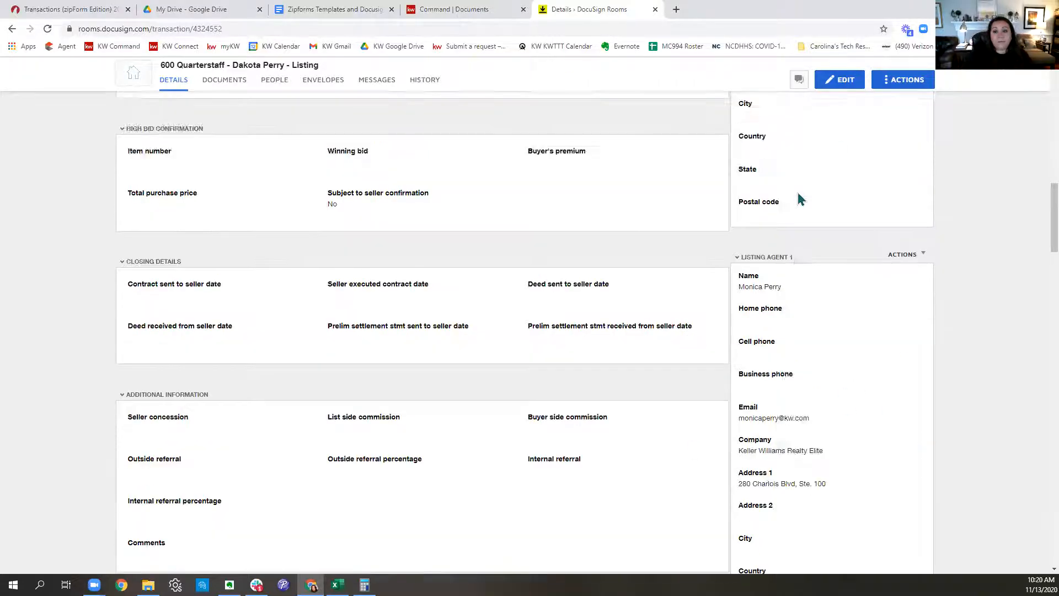
scroll(803, 199, up, 5)
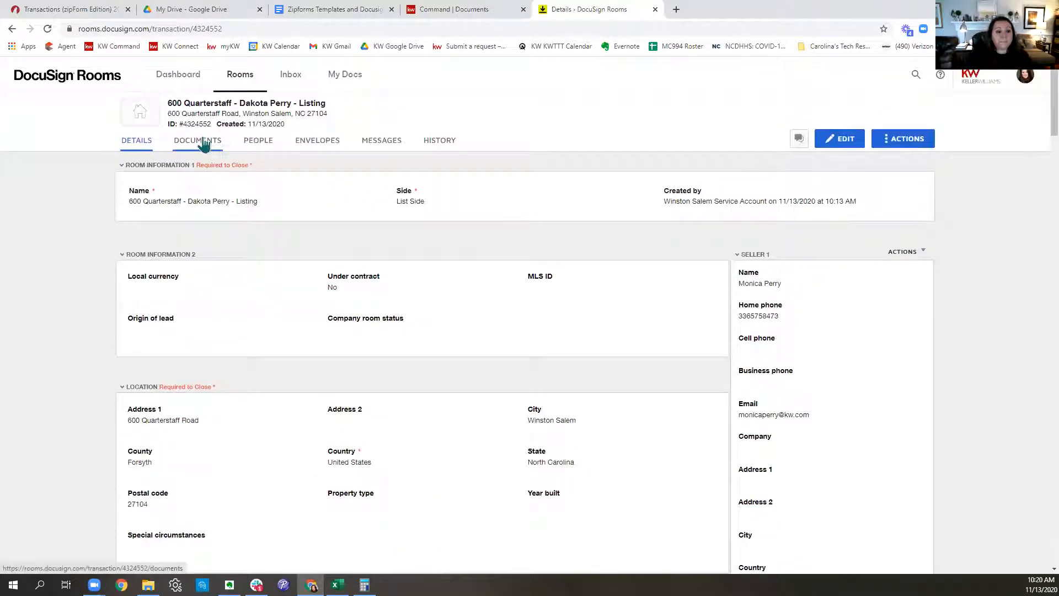
Retype the first owner's first name on form 140 as the seller's, then save and close it
click(199, 141)
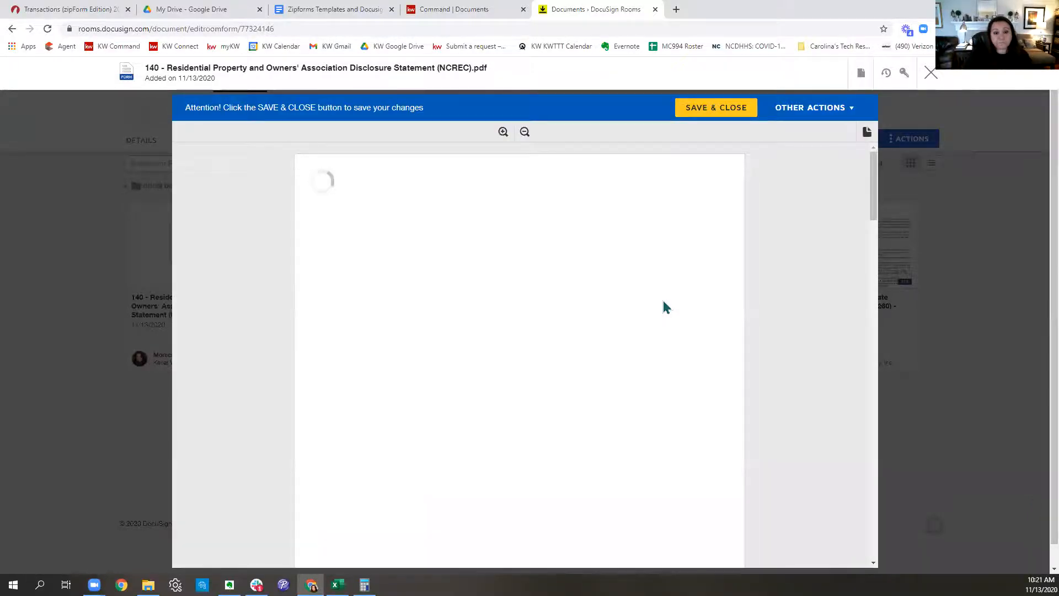
scroll(574, 325, down, 7)
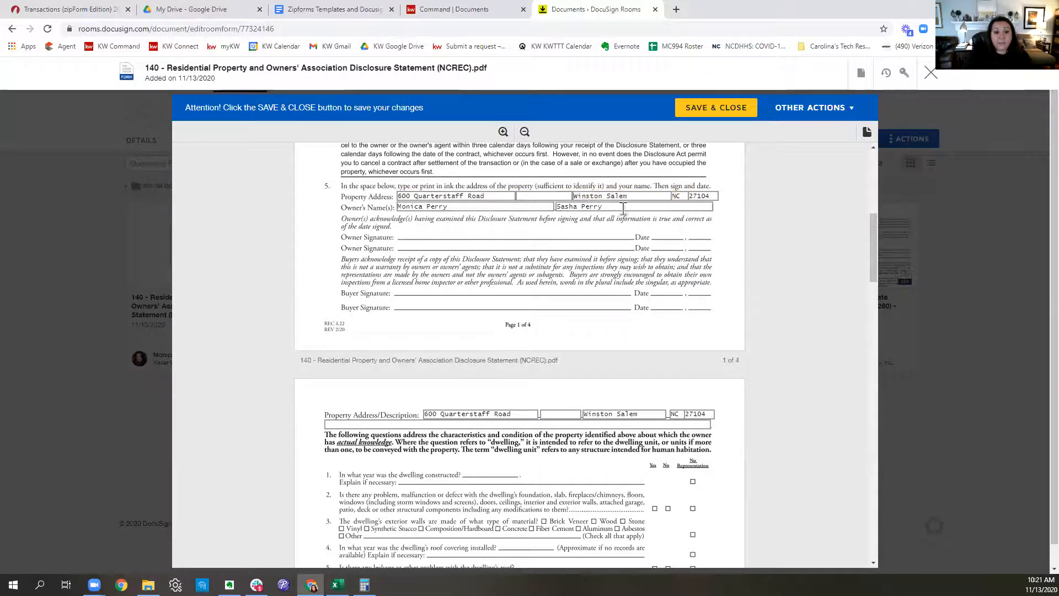
double_click(424, 206)
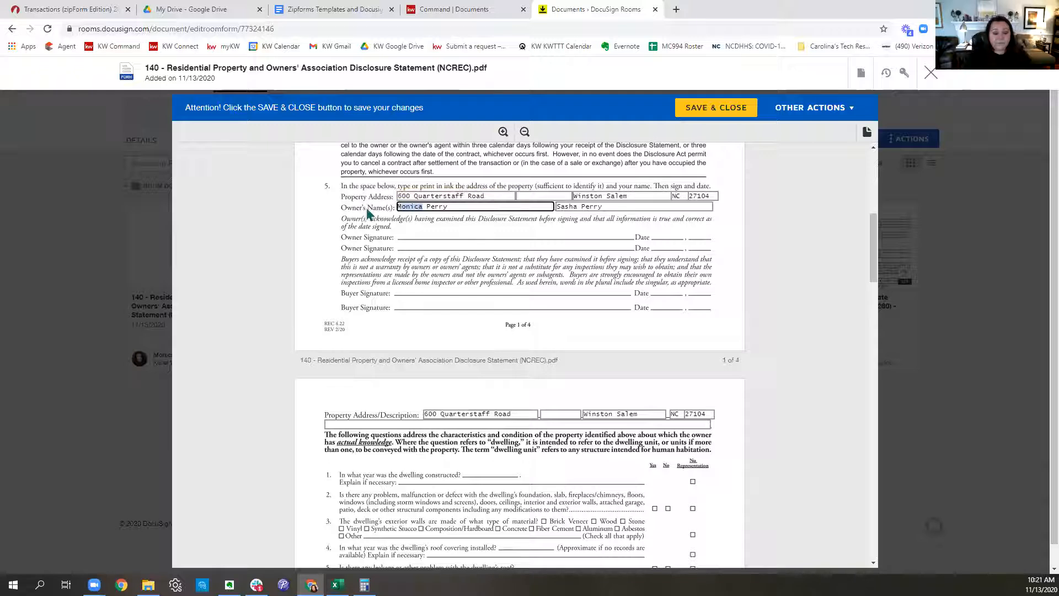
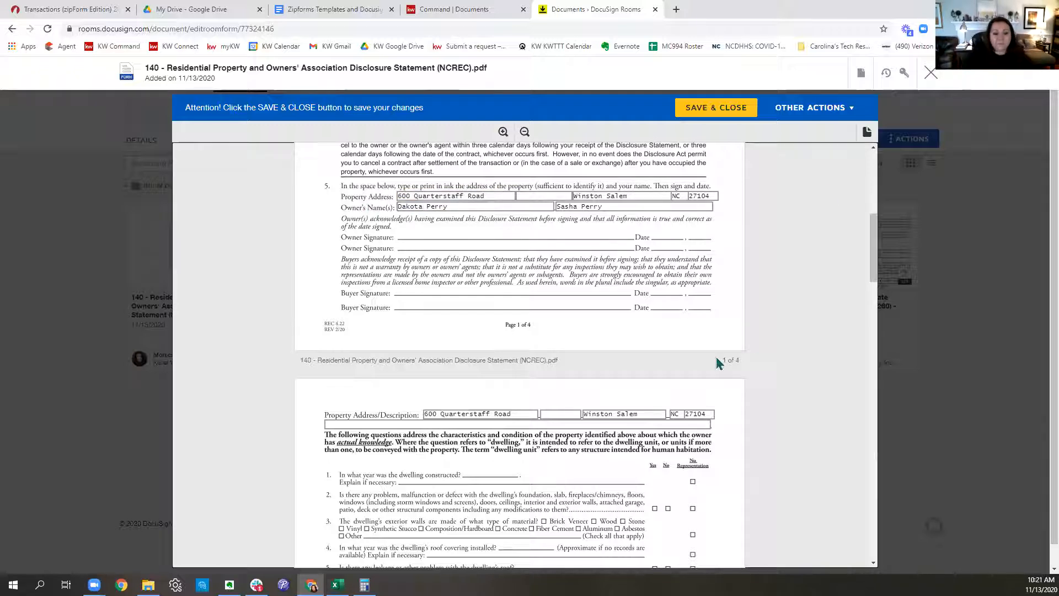
scroll(719, 360, down, 3)
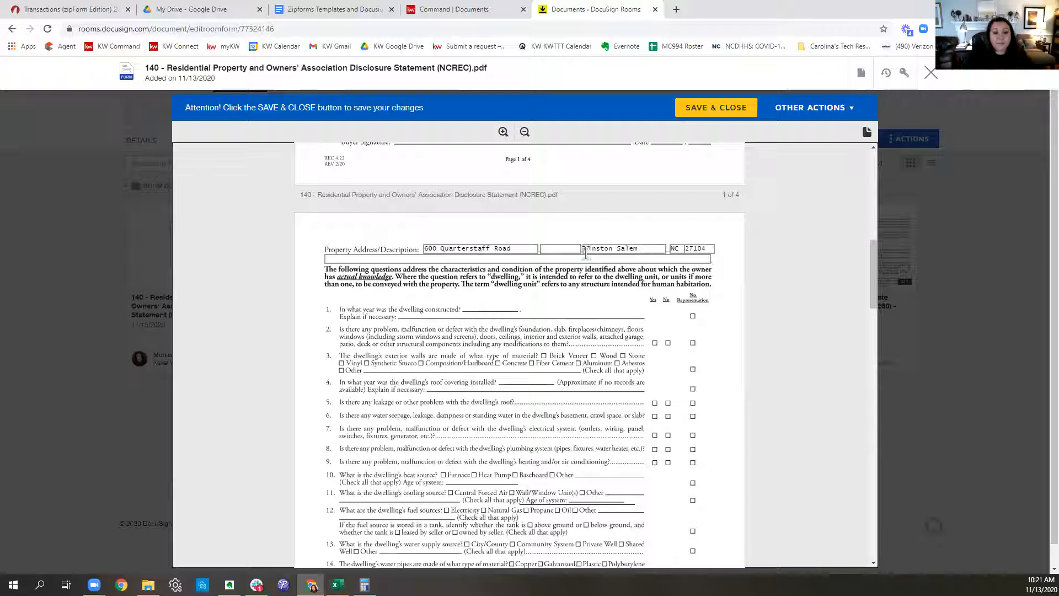
click(720, 110)
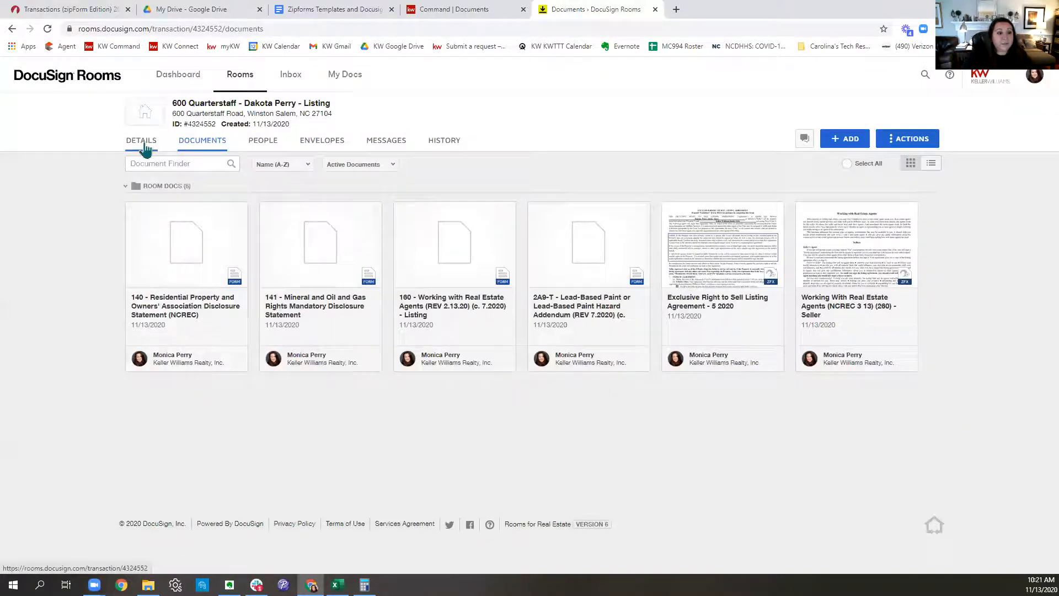
Replace Seller 1's email in the room details with the seller's own address and save
click(144, 145)
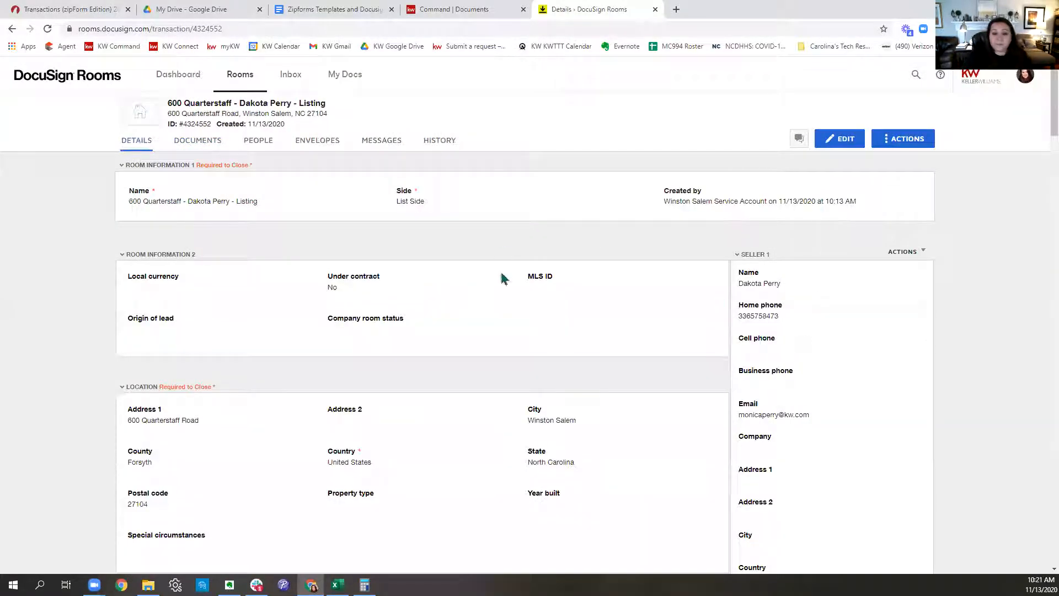
scroll(876, 381, down, 1)
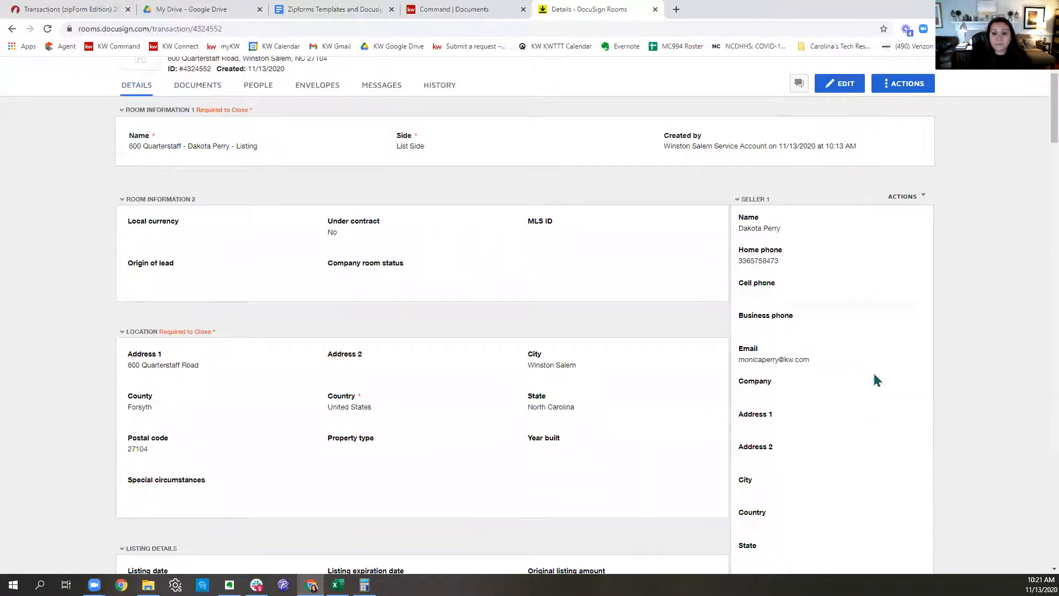
click(849, 88)
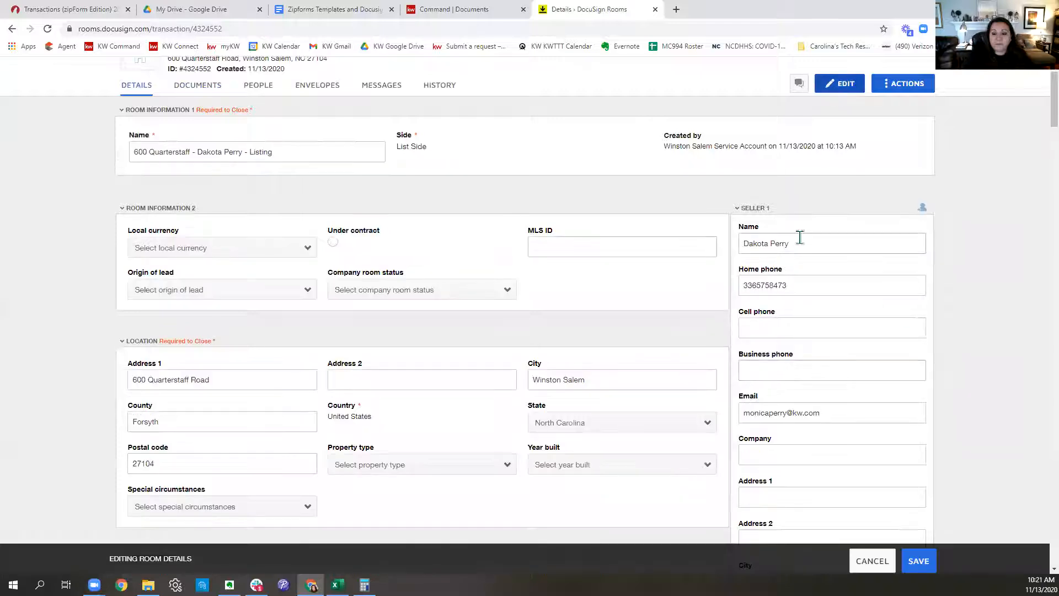
click(818, 413)
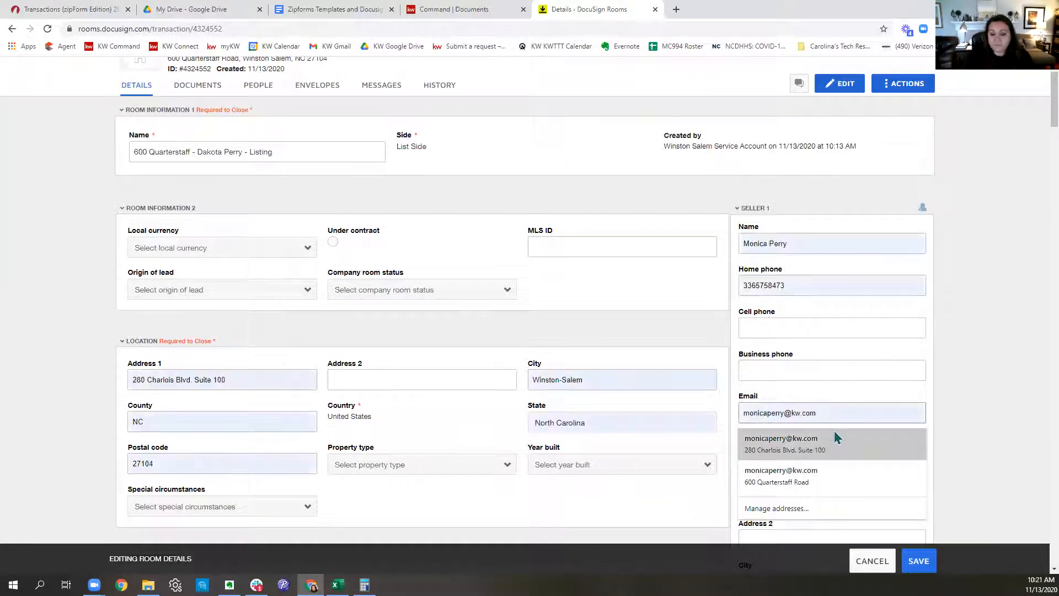
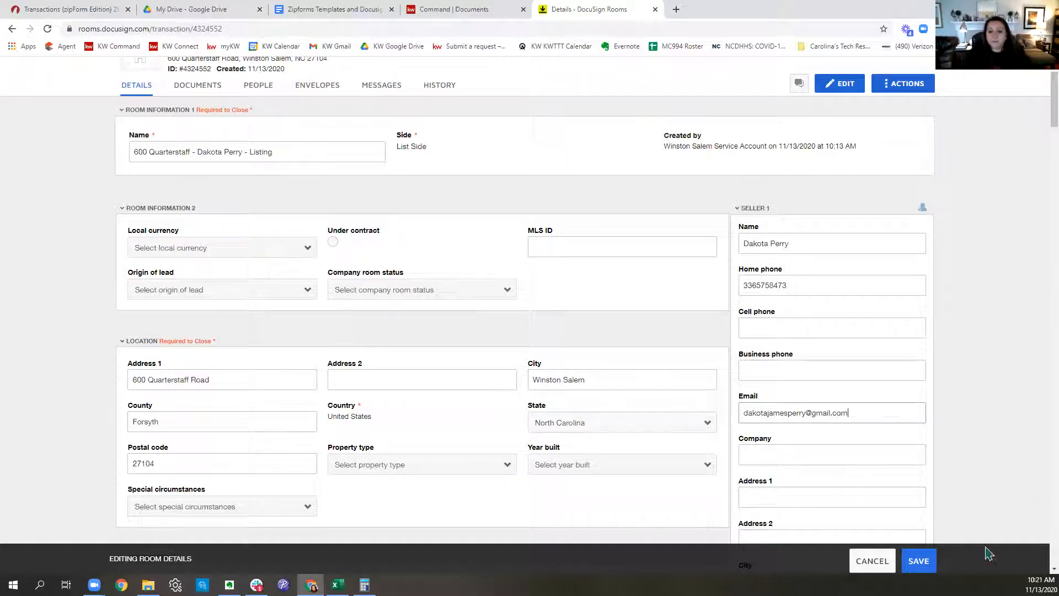
click(936, 561)
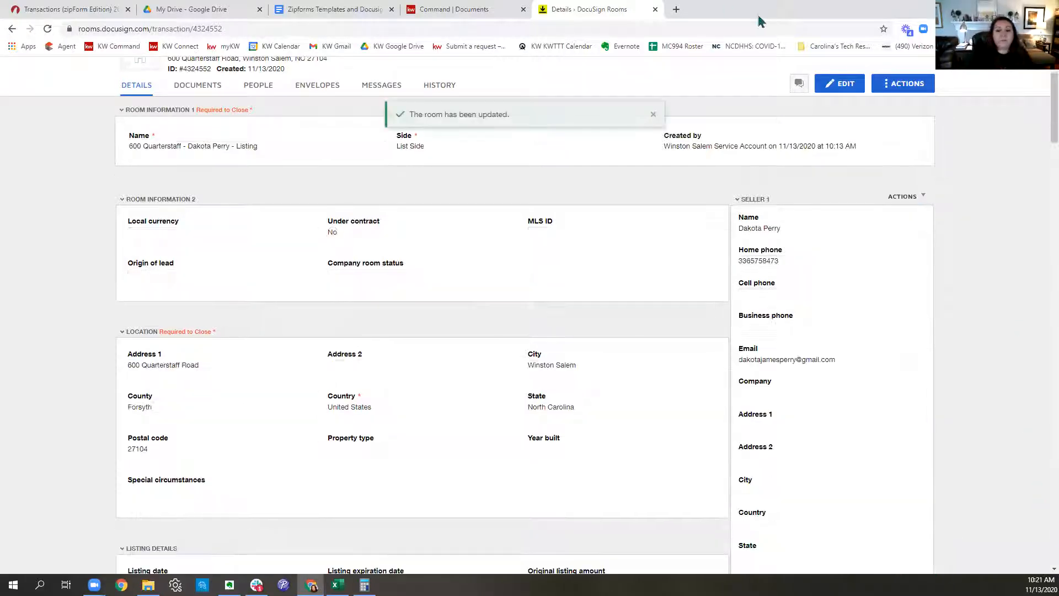
click(199, 86)
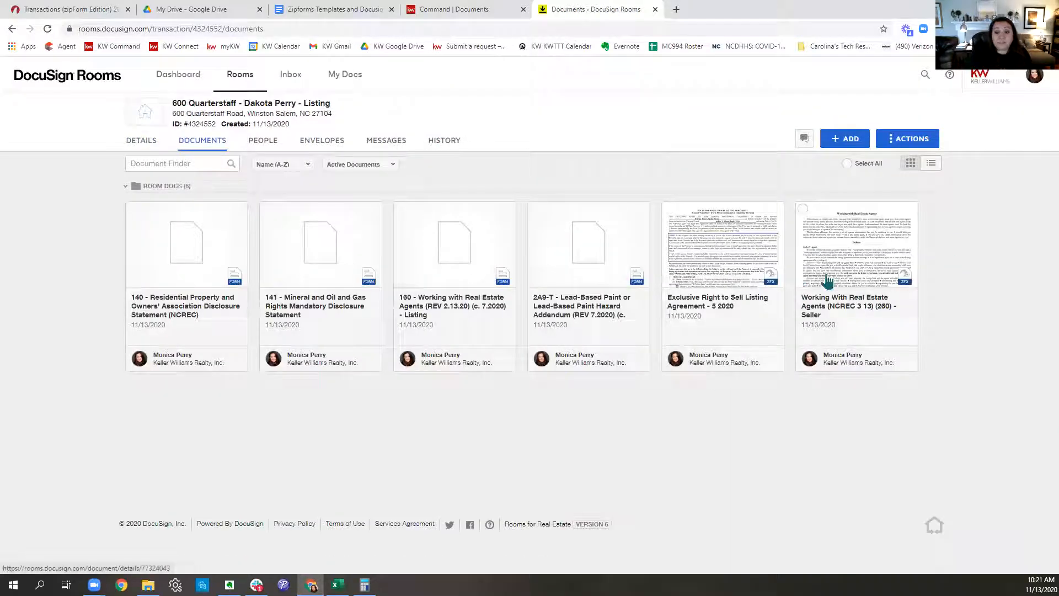
Save the 2A9-T Lead-Based Paint addendum
click(570, 263)
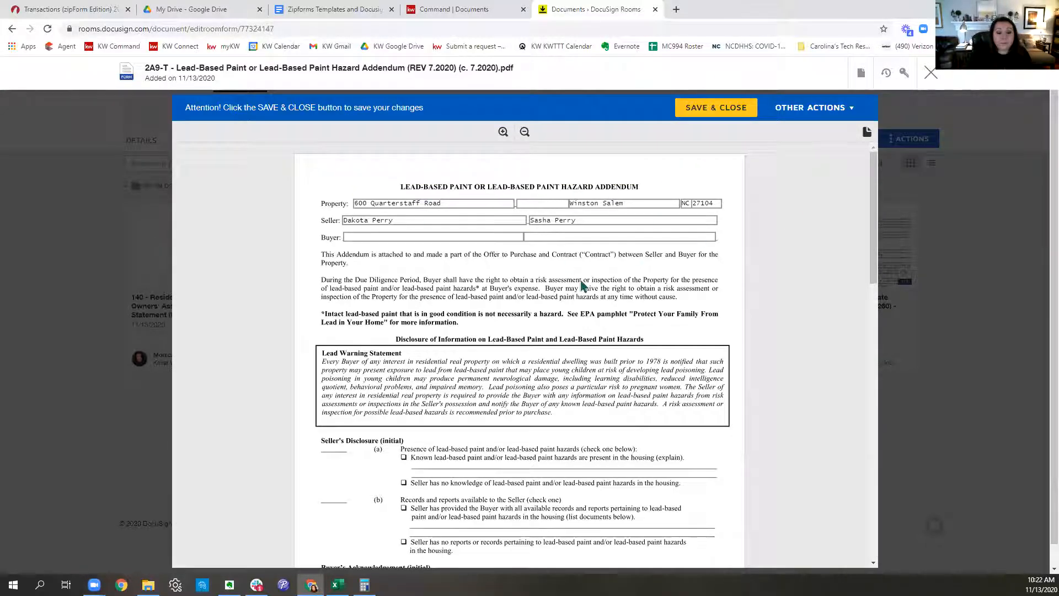
scroll(360, 330, down, 7)
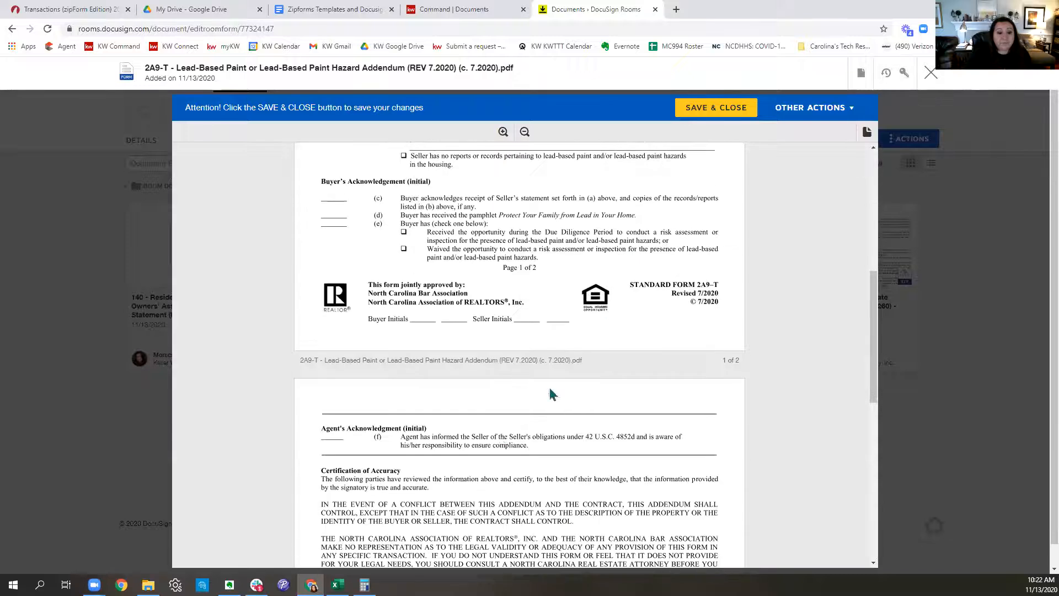
scroll(678, 329, down, 10)
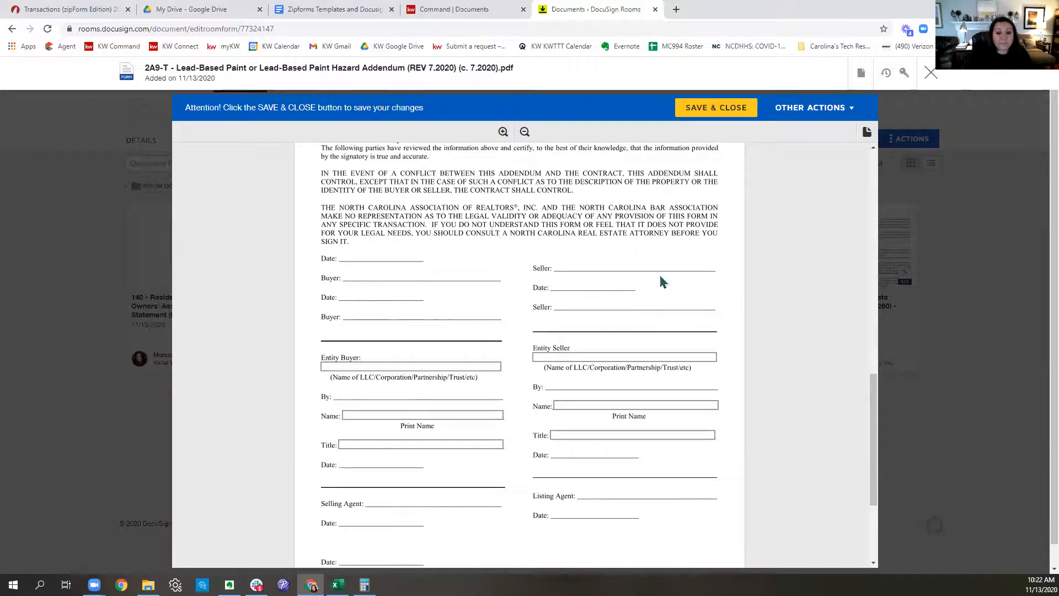
click(706, 116)
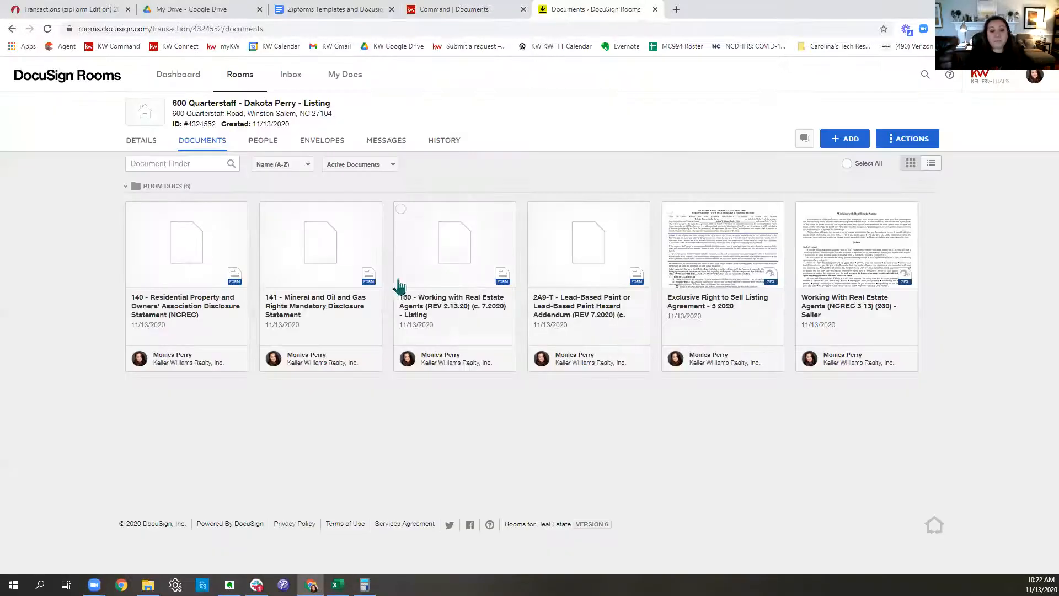
Save the 141 Mineral and Oil and Gas Rights form and close the viewer
click(342, 253)
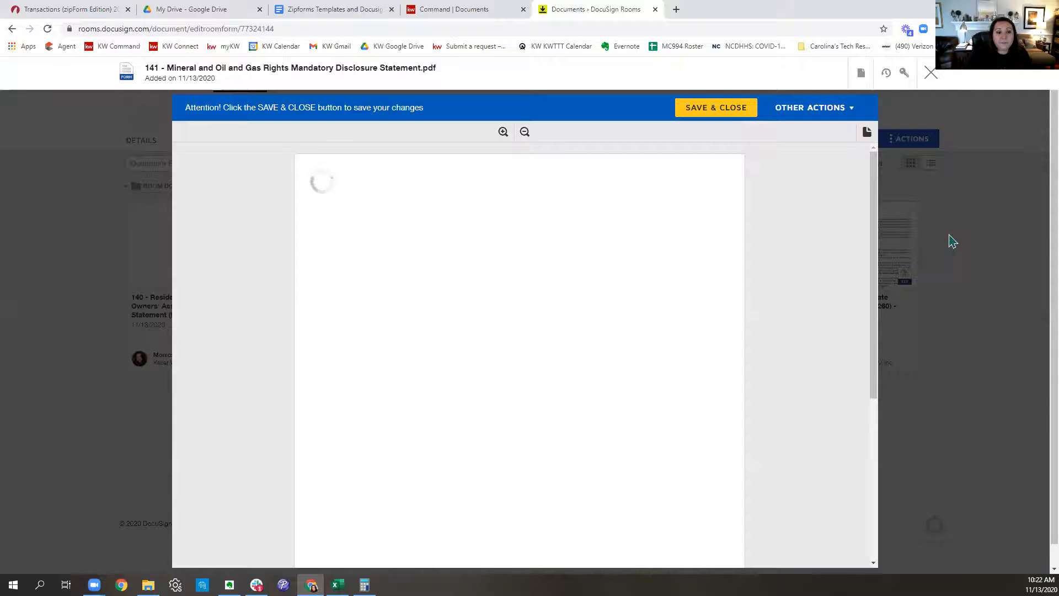
scroll(589, 270, down, 5)
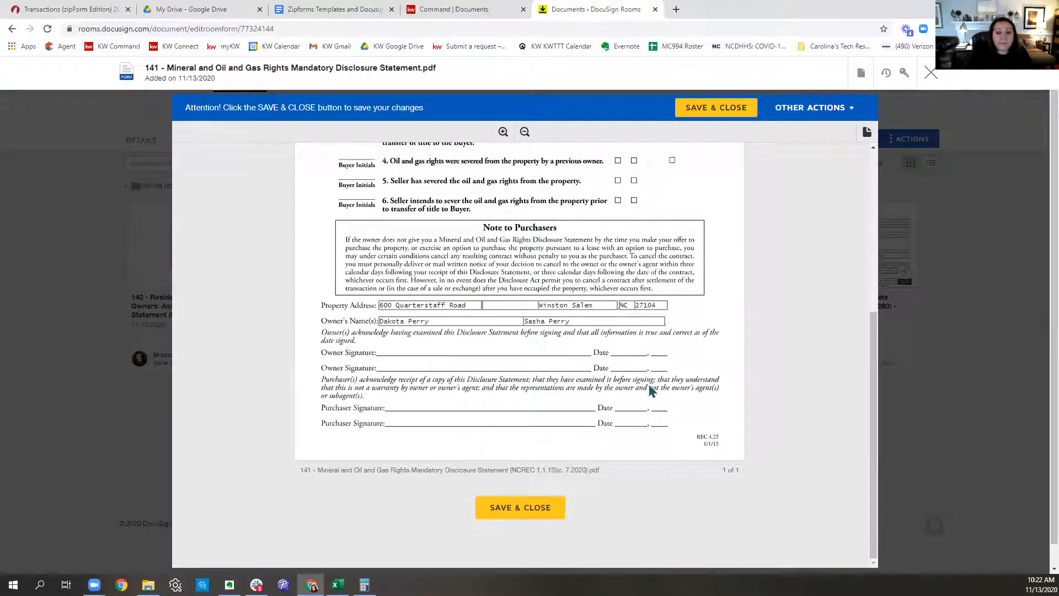
click(704, 114)
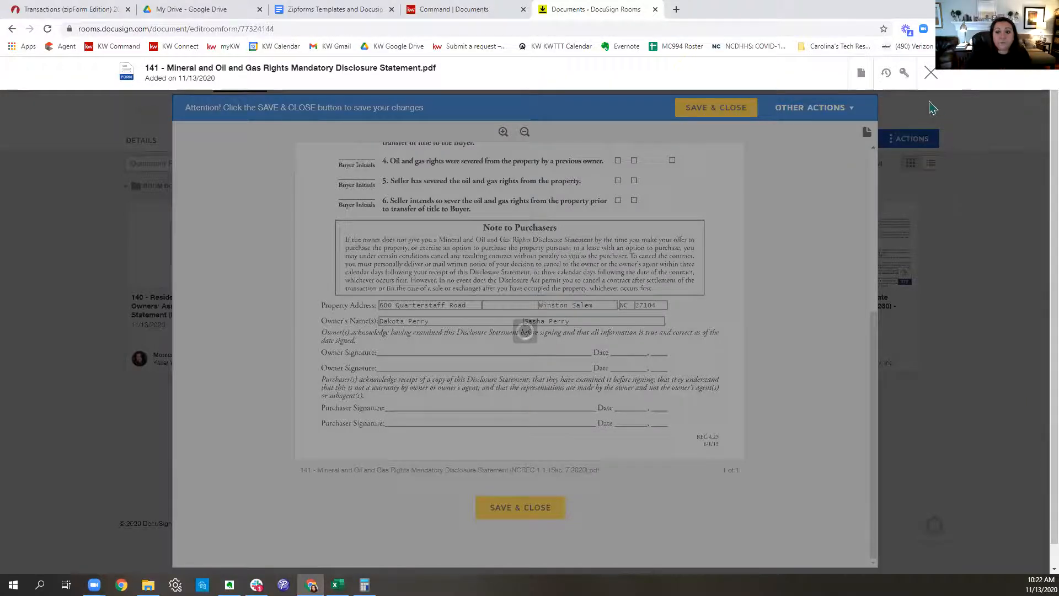
click(928, 82)
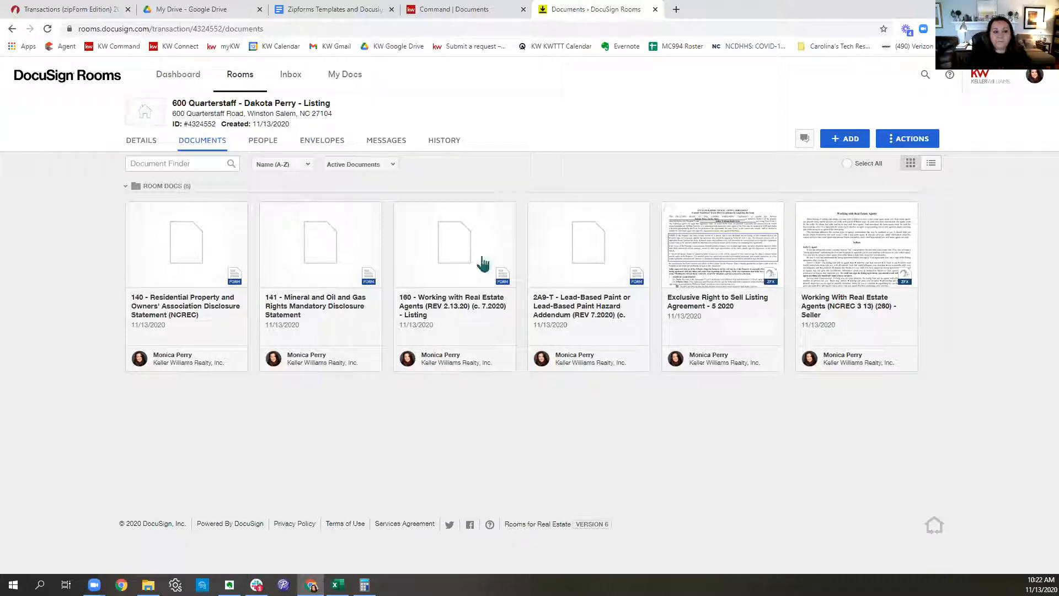
Start an envelope with all room documents except the 160 Working with Real Estate Agents form
click(846, 164)
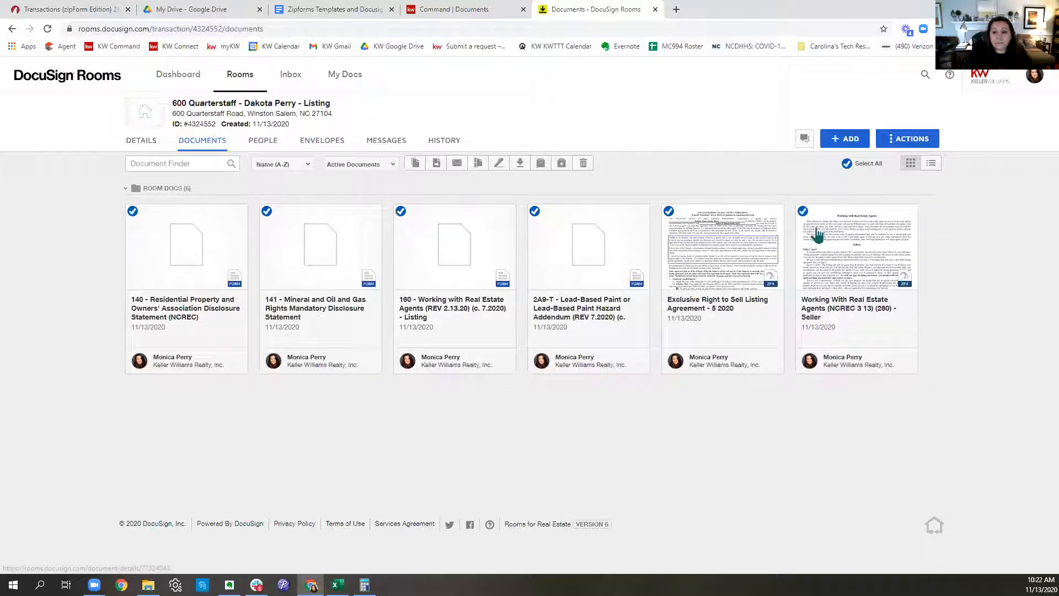
click(400, 211)
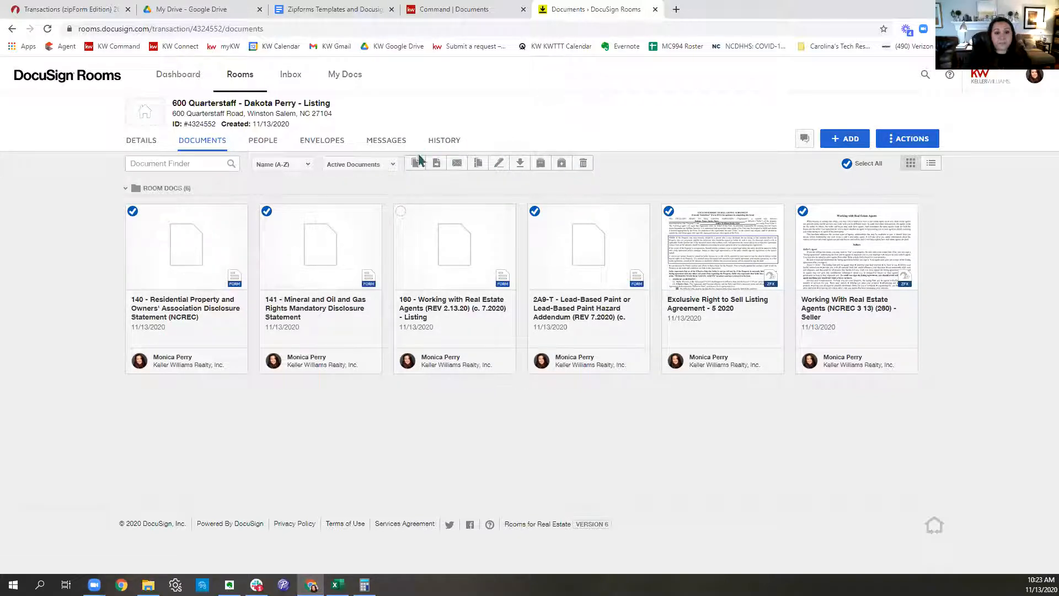
click(496, 167)
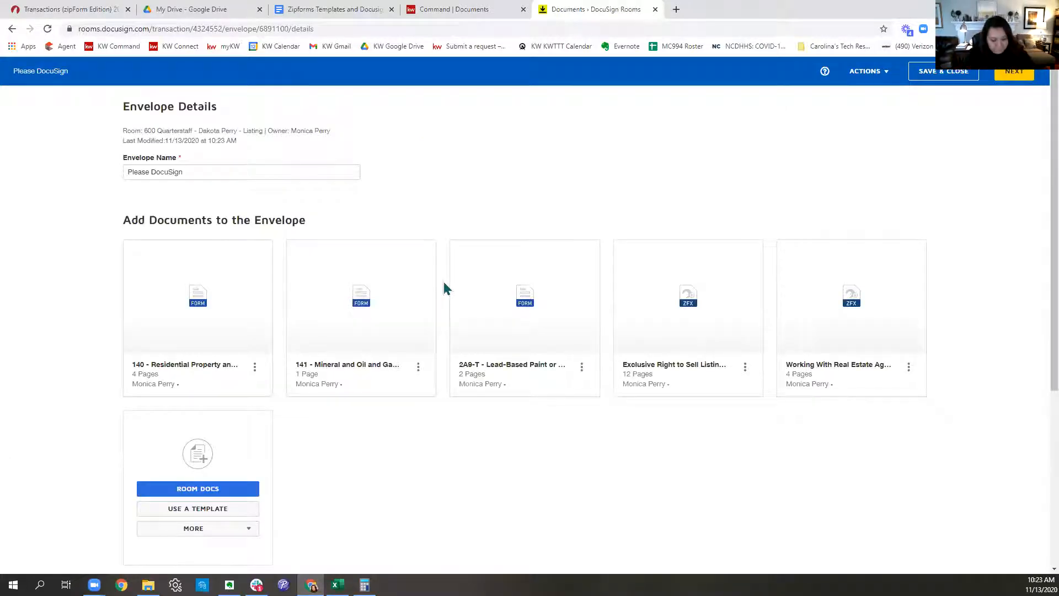
Rename the envelope from 'Please DocuSign' to the property address, seller surname and 'Listing Documents'
click(209, 172)
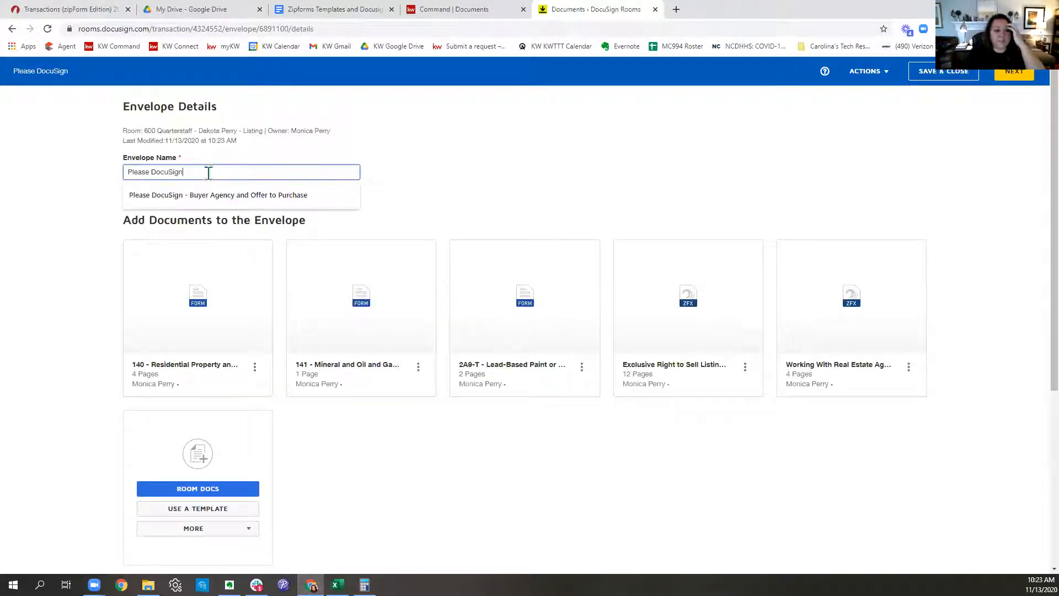
drag(209, 172, 113, 182)
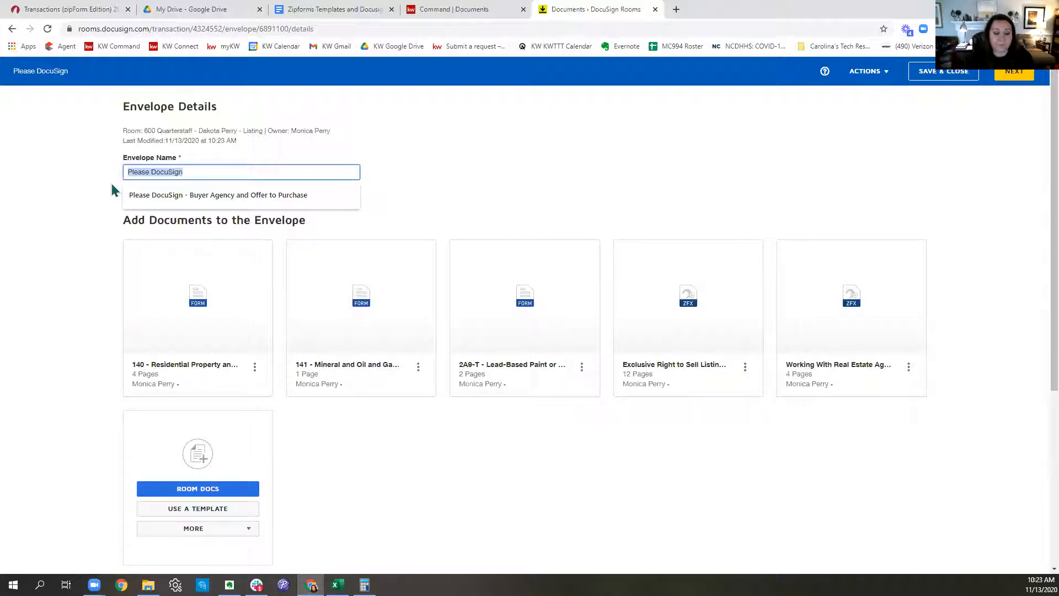
text(6)
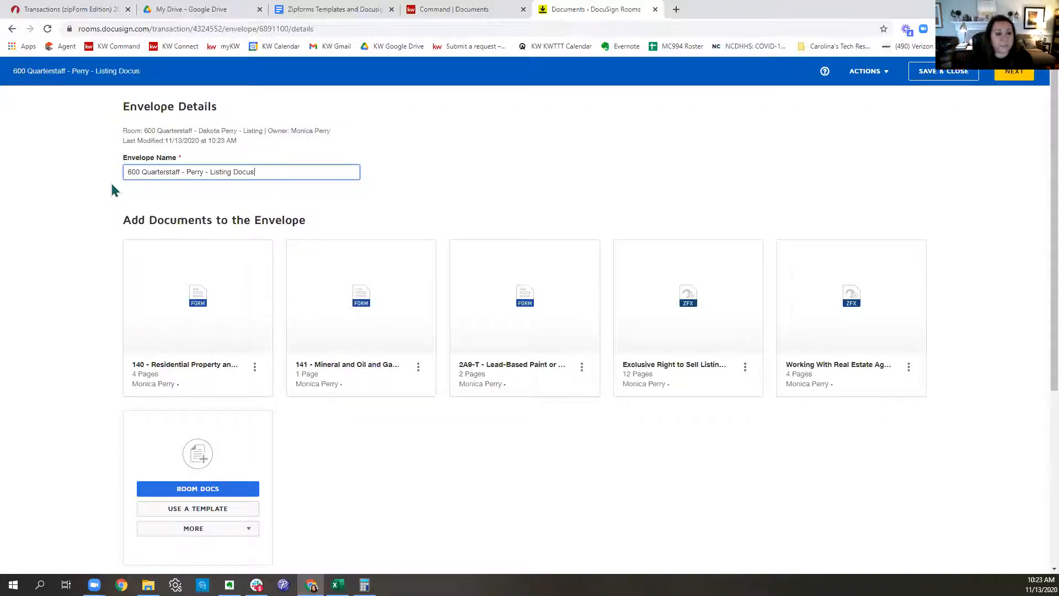
mouse_move(743, 303)
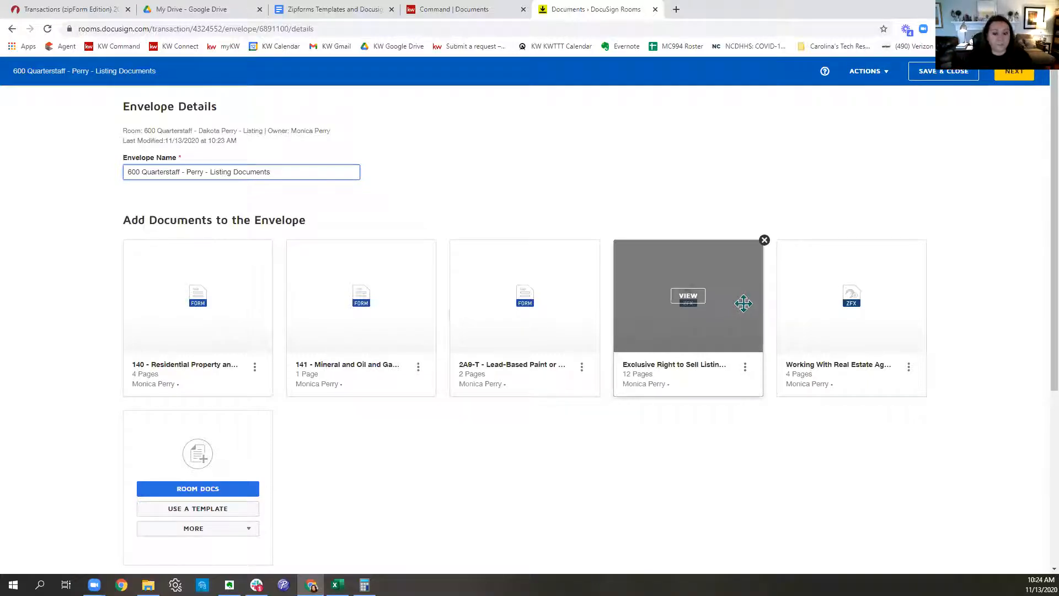
scroll(1034, 347, down, 4)
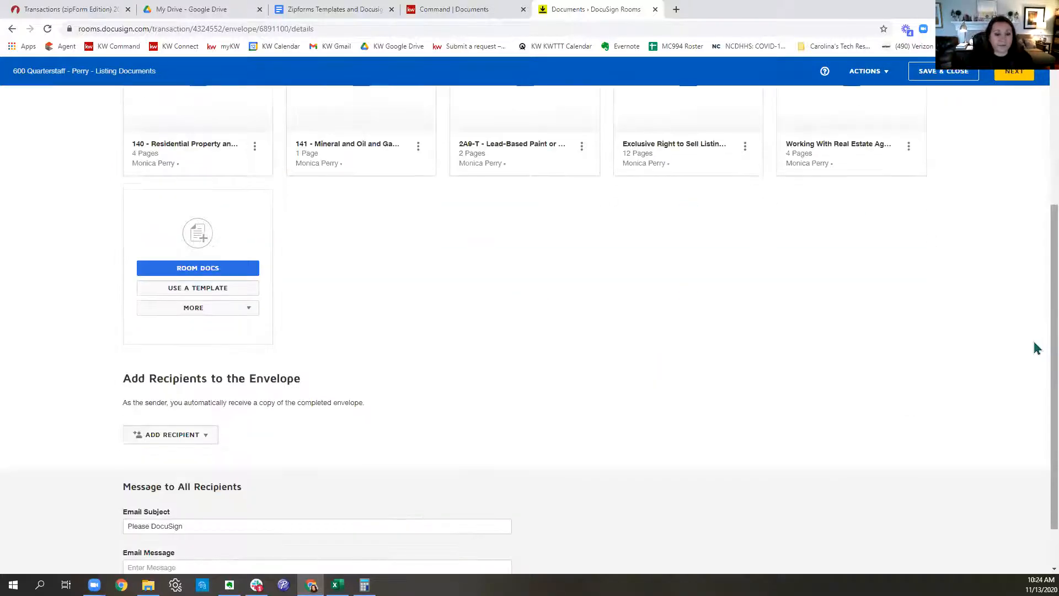
scroll(915, 220, down, 1)
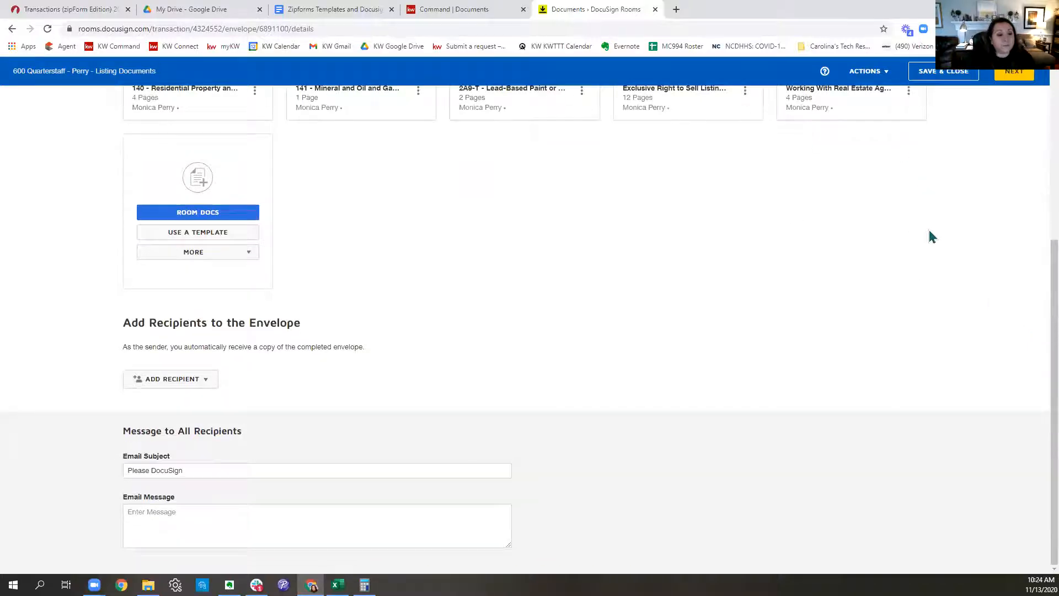
scroll(799, 252, up, 3)
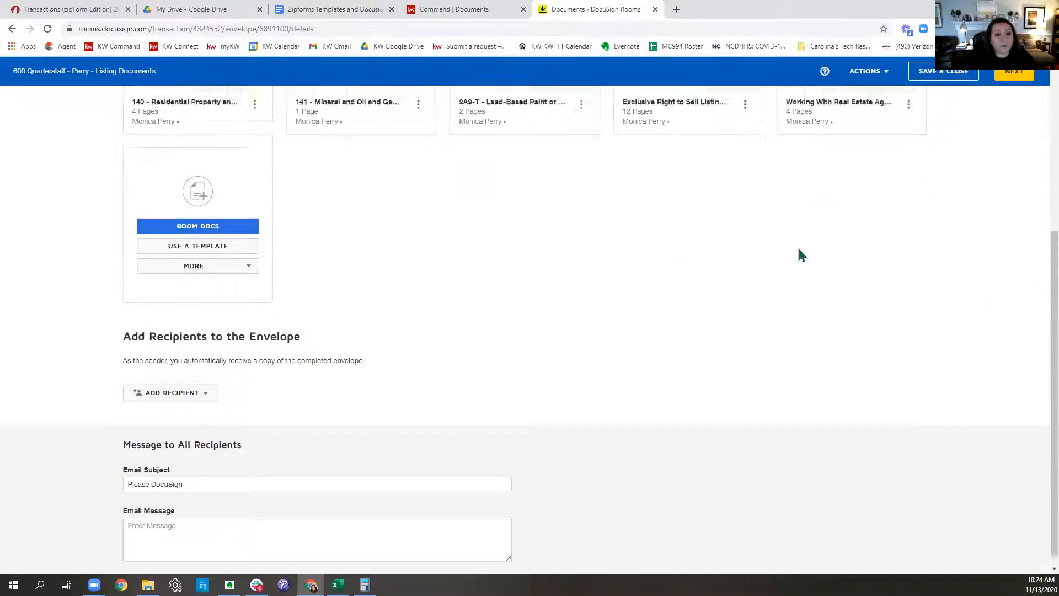
scroll(528, 391, down, 1)
scroll(528, 391, down, 2)
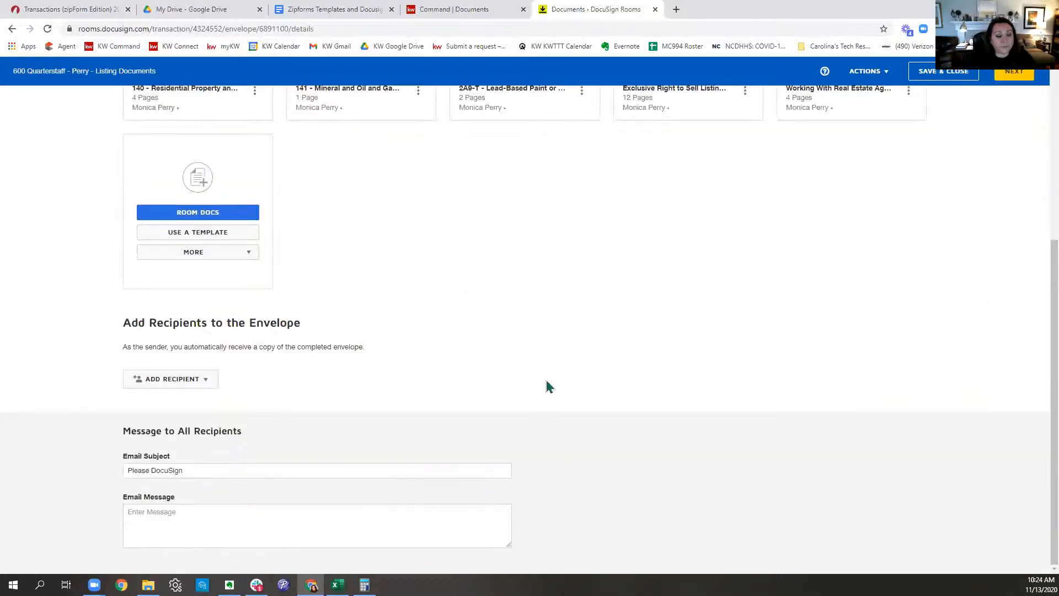
Add pre-tagged recipients, matching Seller One, Seller Two and Listing Agent to the room's contacts
click(176, 400)
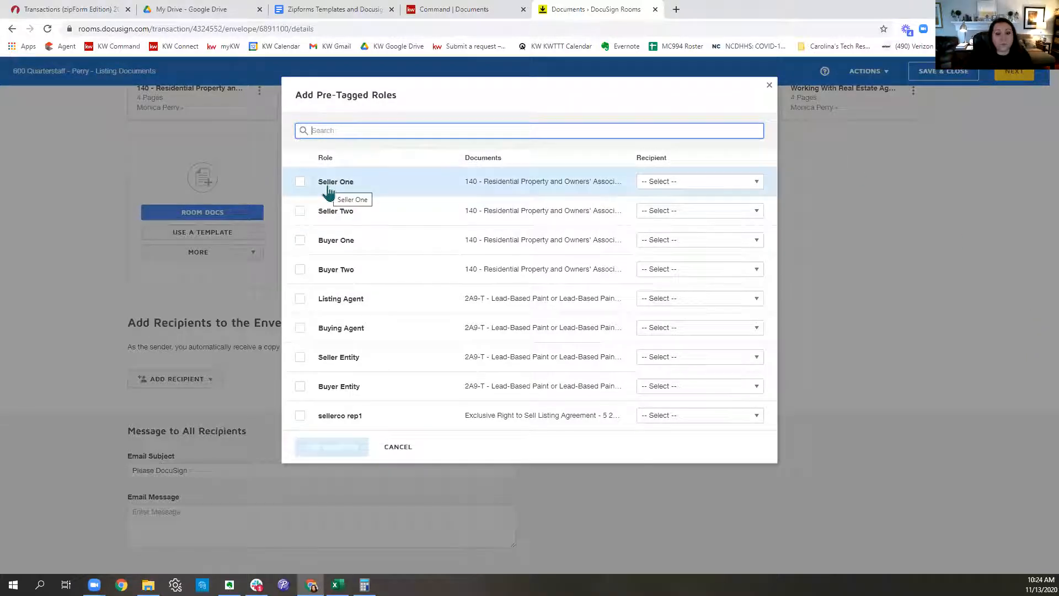
click(666, 182)
click(694, 379)
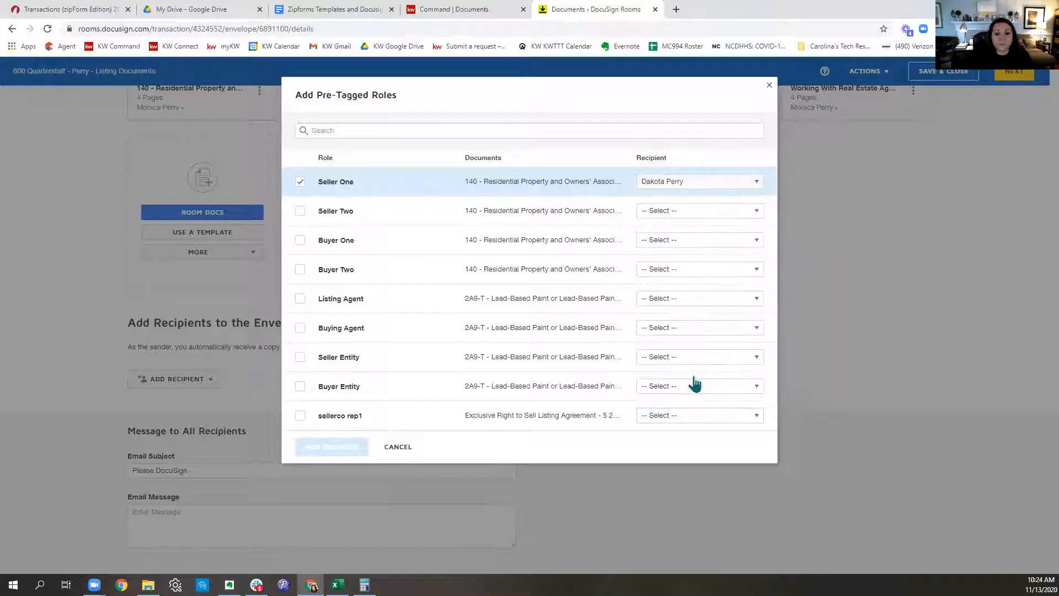
click(666, 210)
click(674, 432)
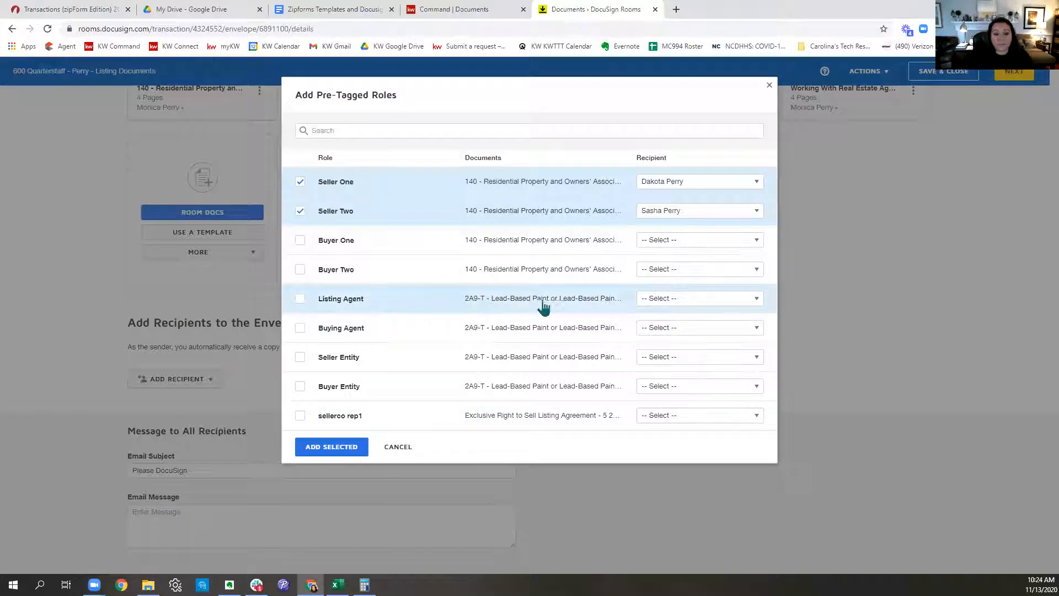
click(666, 299)
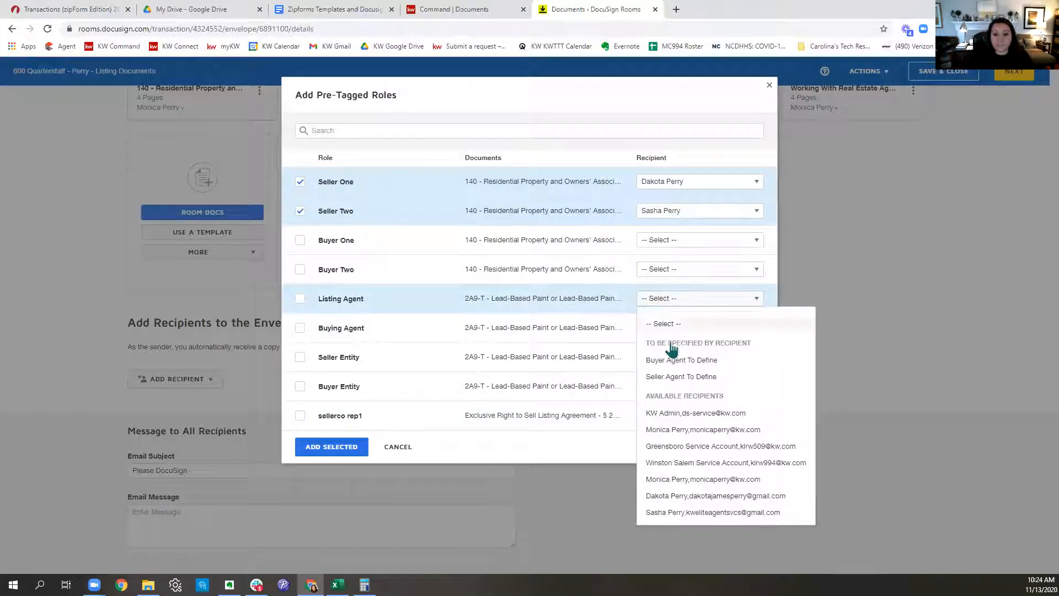
click(672, 481)
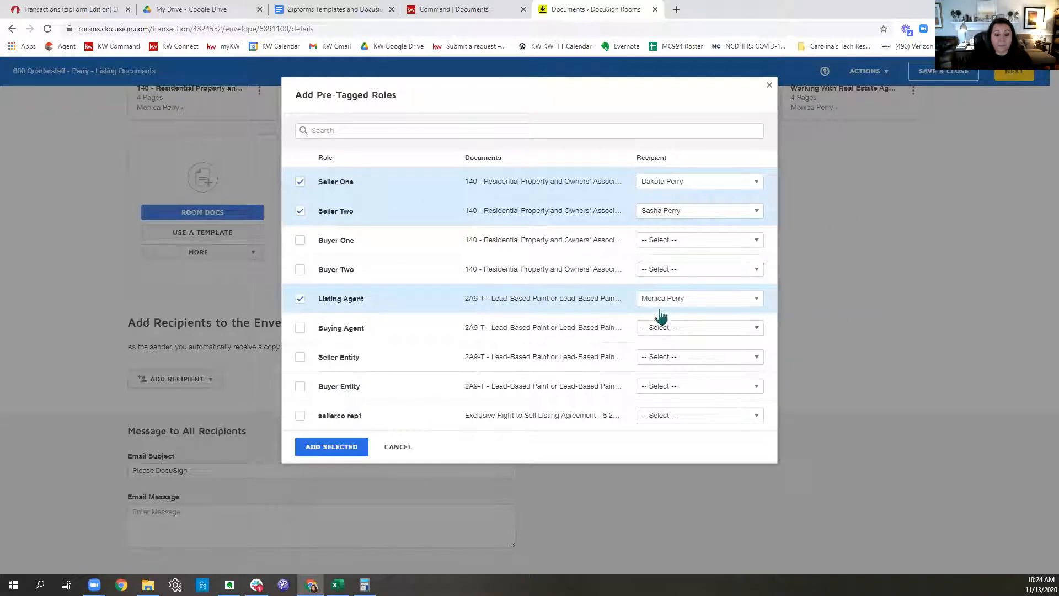
click(333, 450)
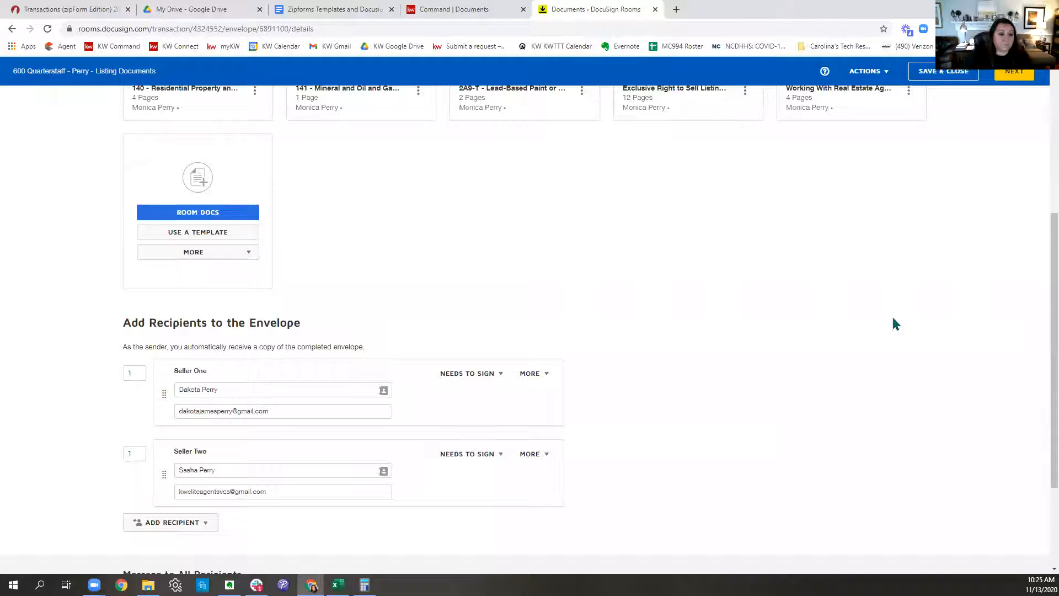
Review the three signing recipients and continue to the field-placement step
scroll(893, 315, down, 4)
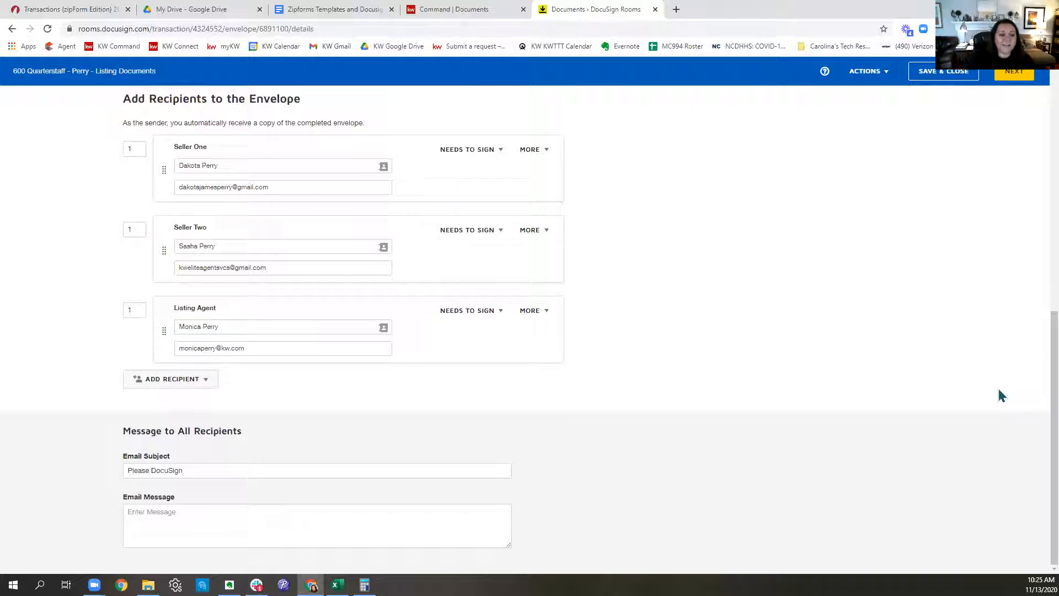
click(1003, 79)
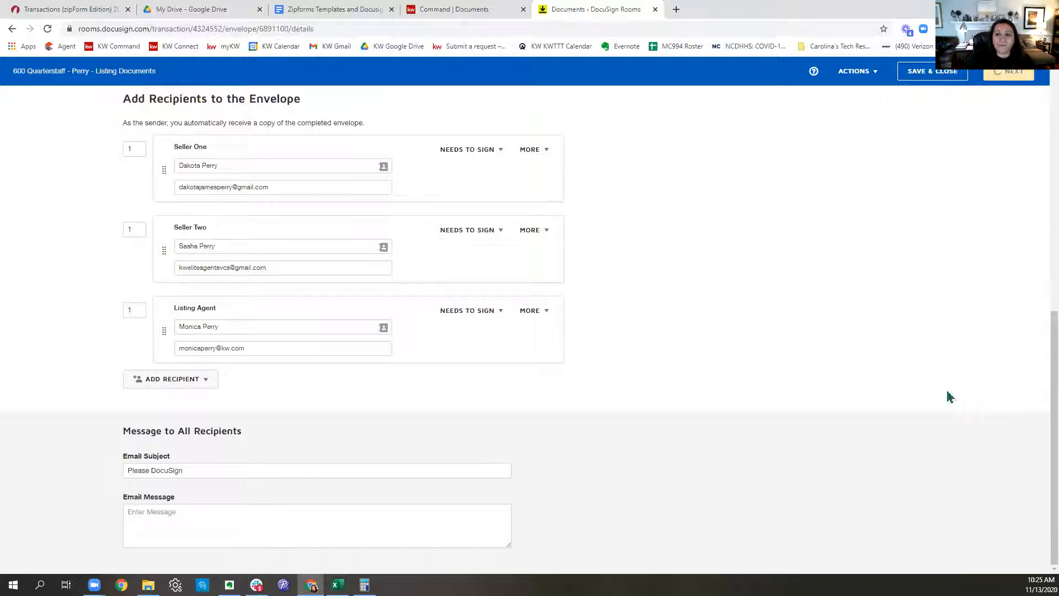
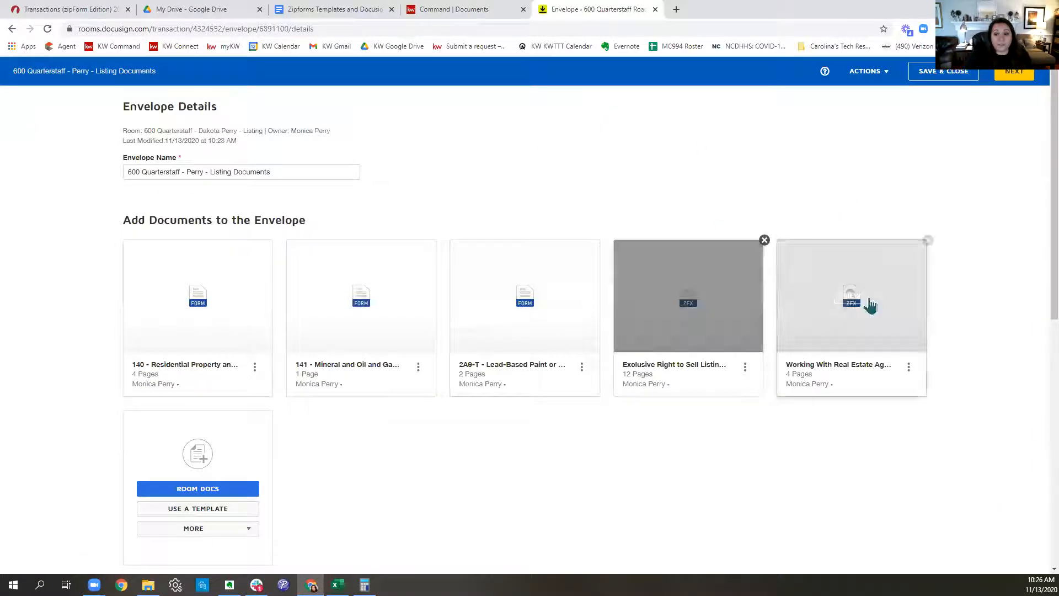
Put Working With Real Estate Agents first and Exclusive Right to Sell second, then continue to tagging
drag(898, 298, 119, 287)
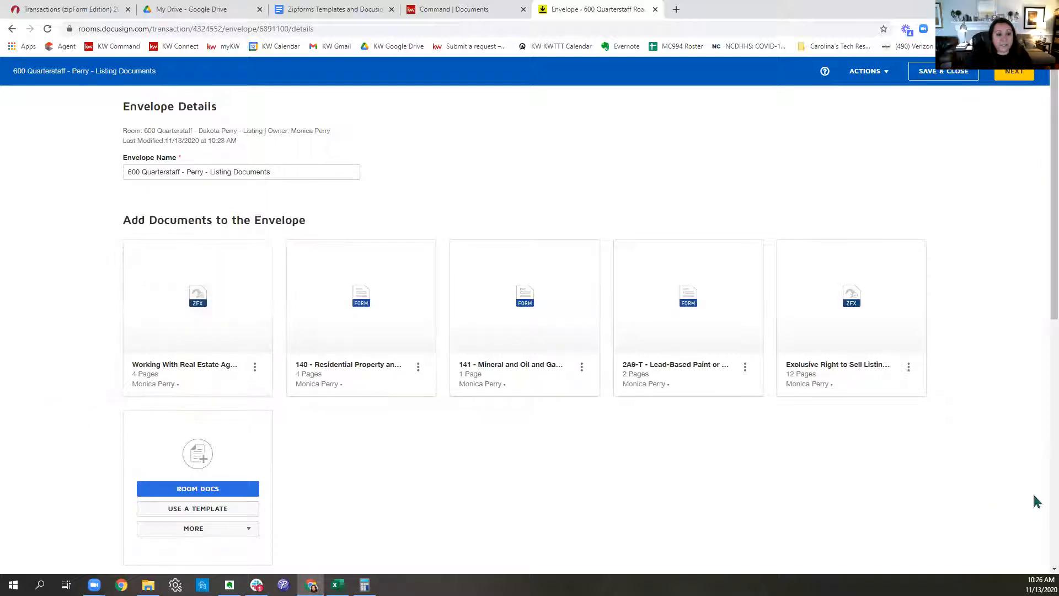
drag(869, 313, 340, 338)
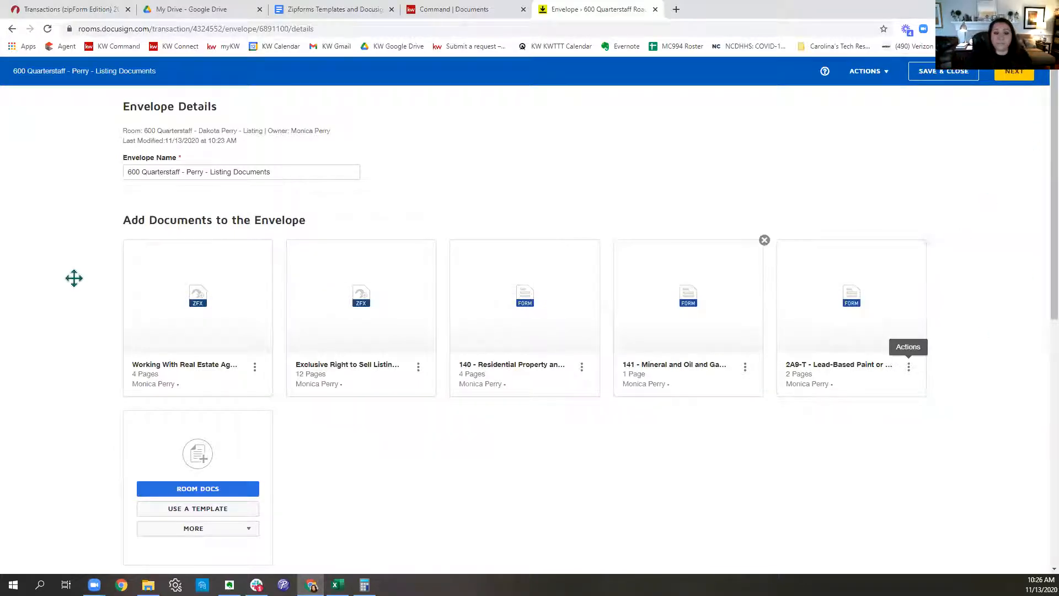
click(1028, 82)
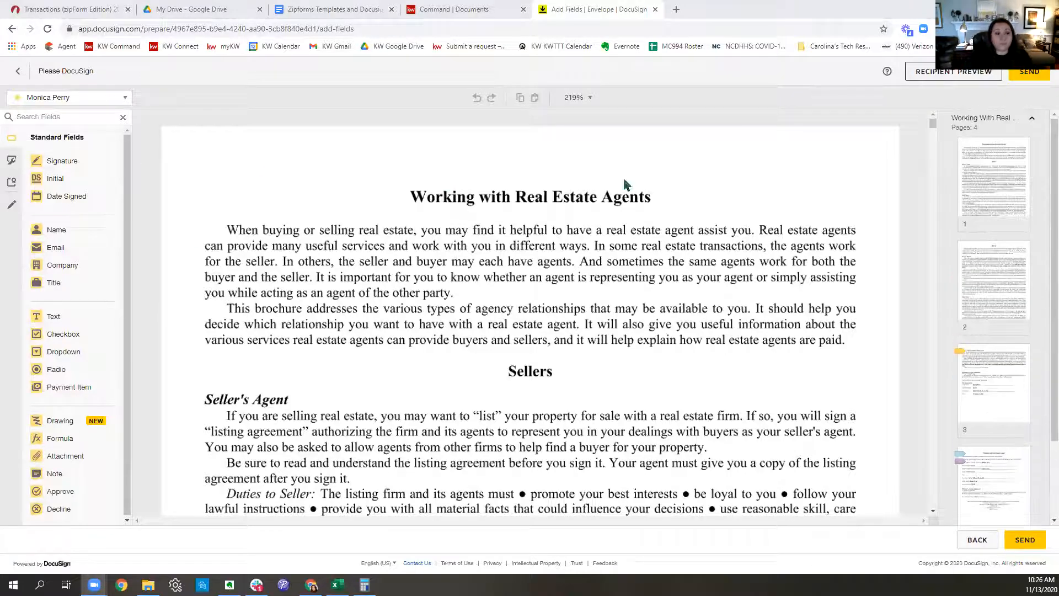
scroll(678, 204, down, 5)
scroll(682, 204, down, 10)
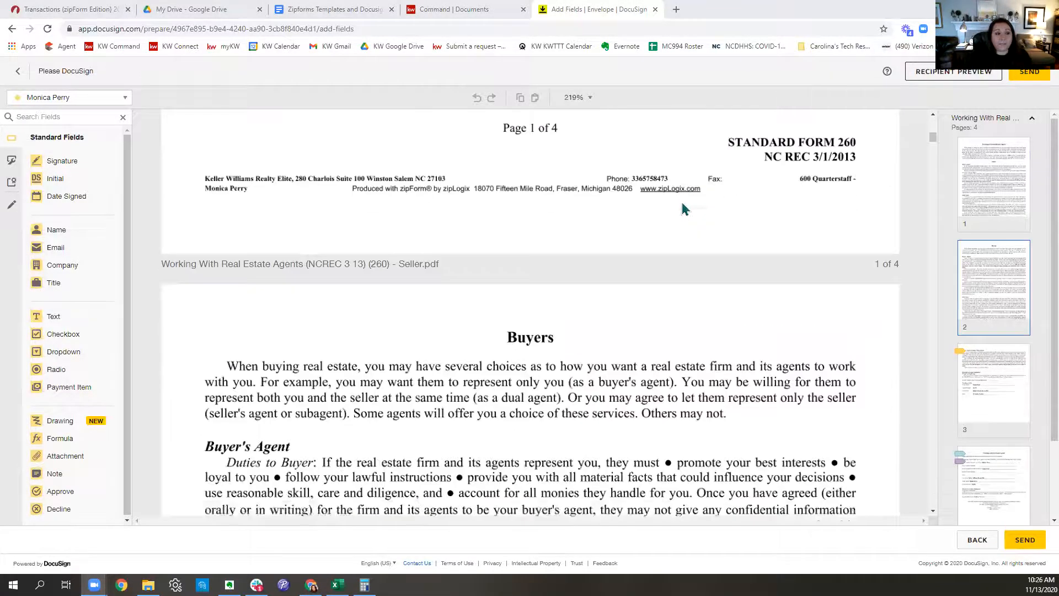
scroll(683, 208, down, 6)
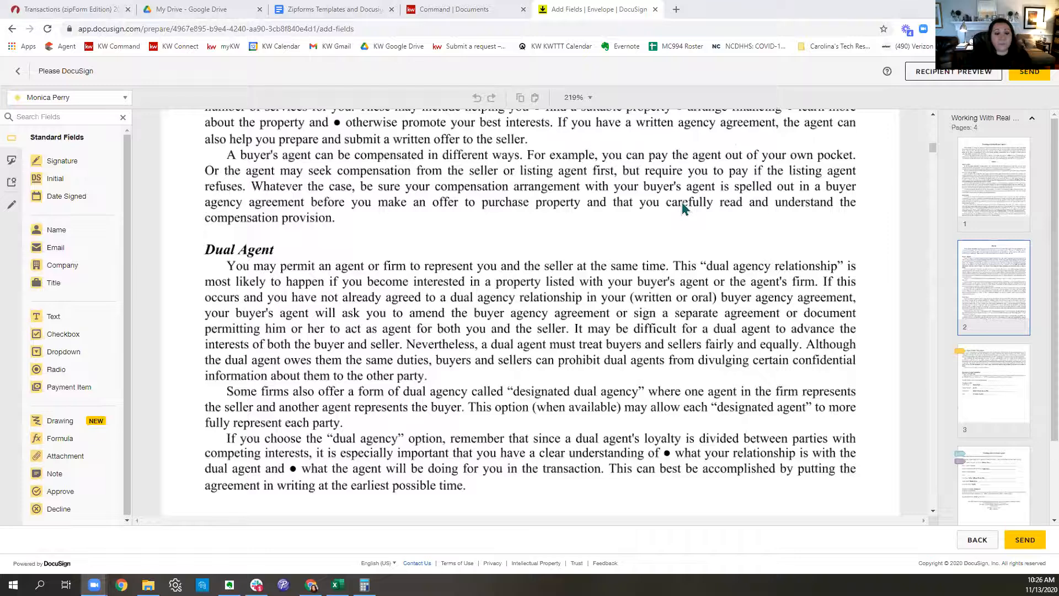
scroll(683, 208, down, 10)
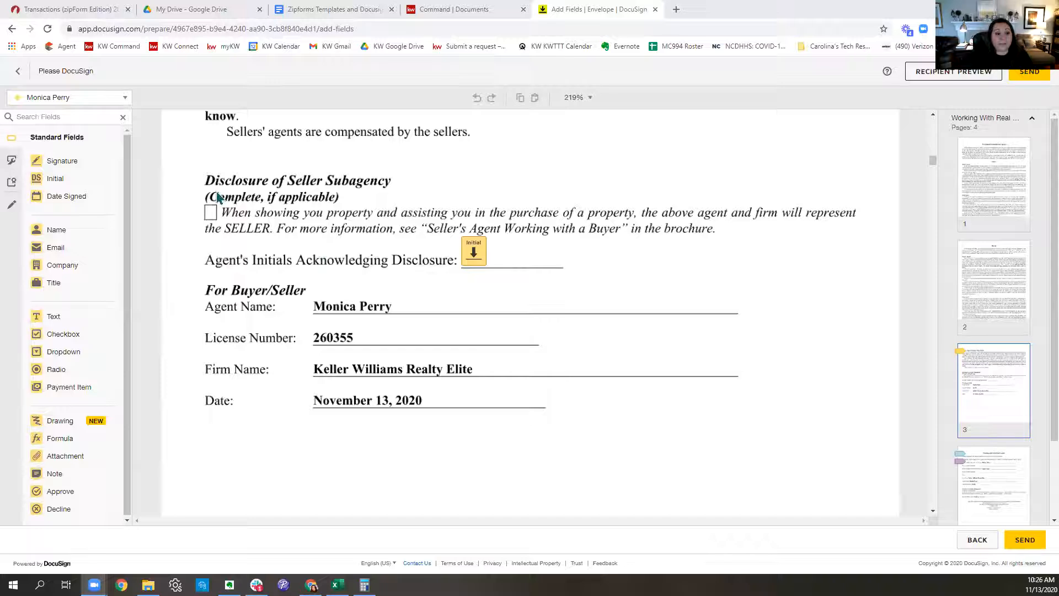
drag(477, 238, 478, 240)
key(Delete)
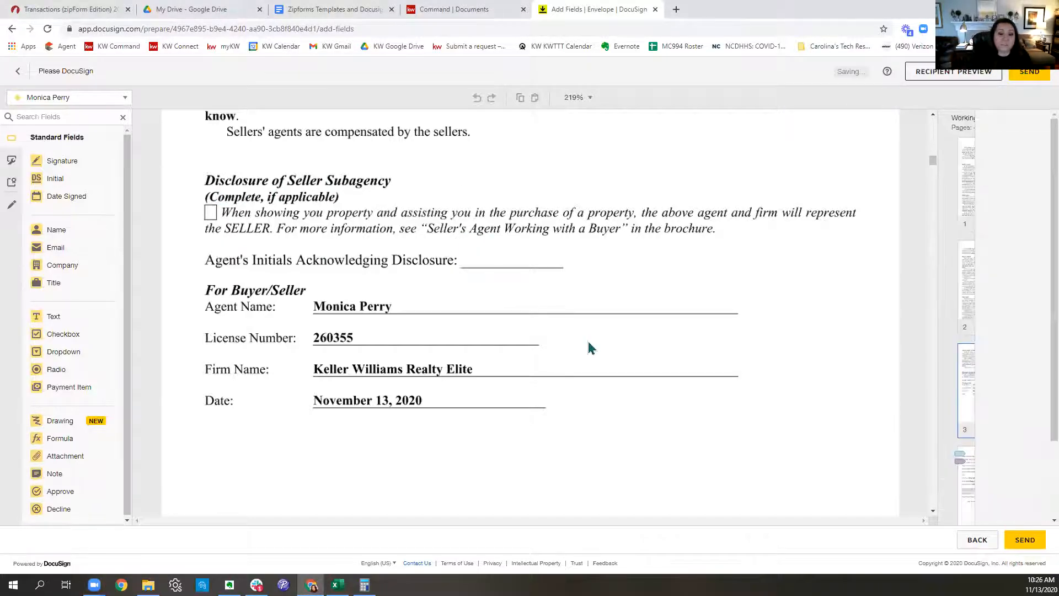
scroll(595, 341, down, 6)
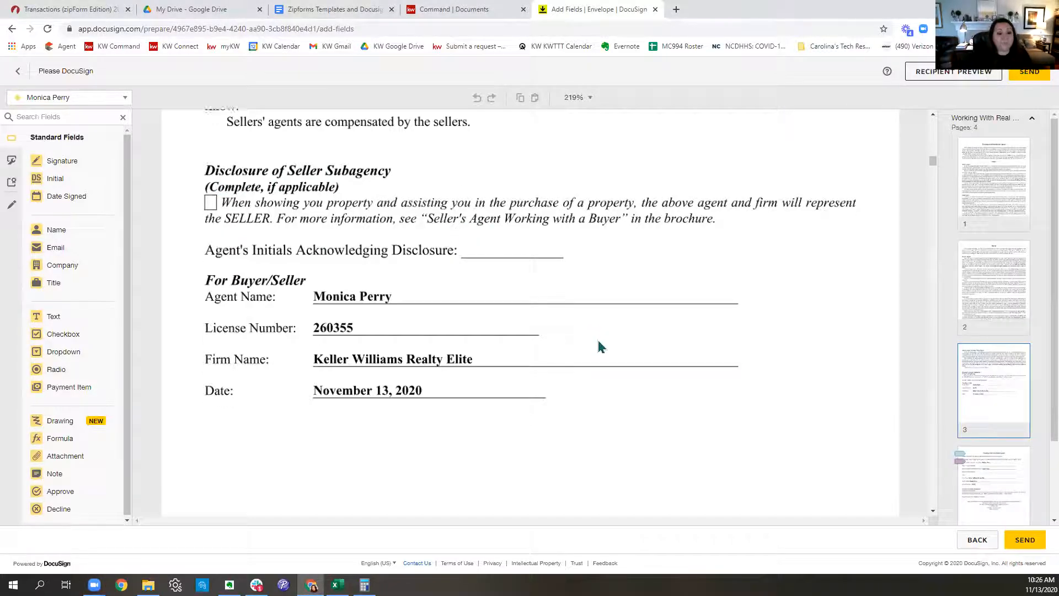
scroll(599, 340, down, 7)
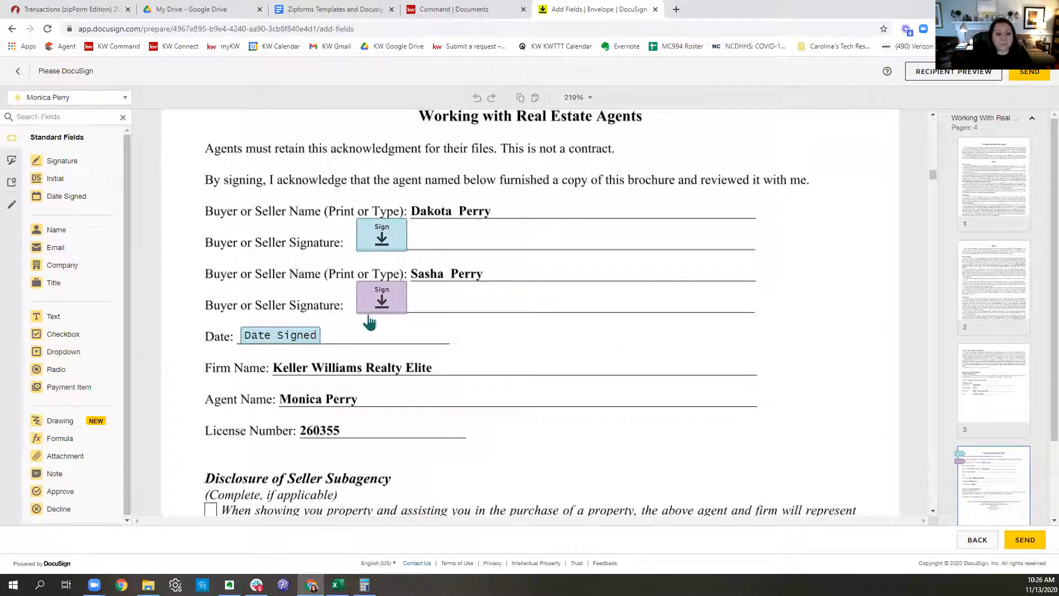
scroll(487, 328, down, 3)
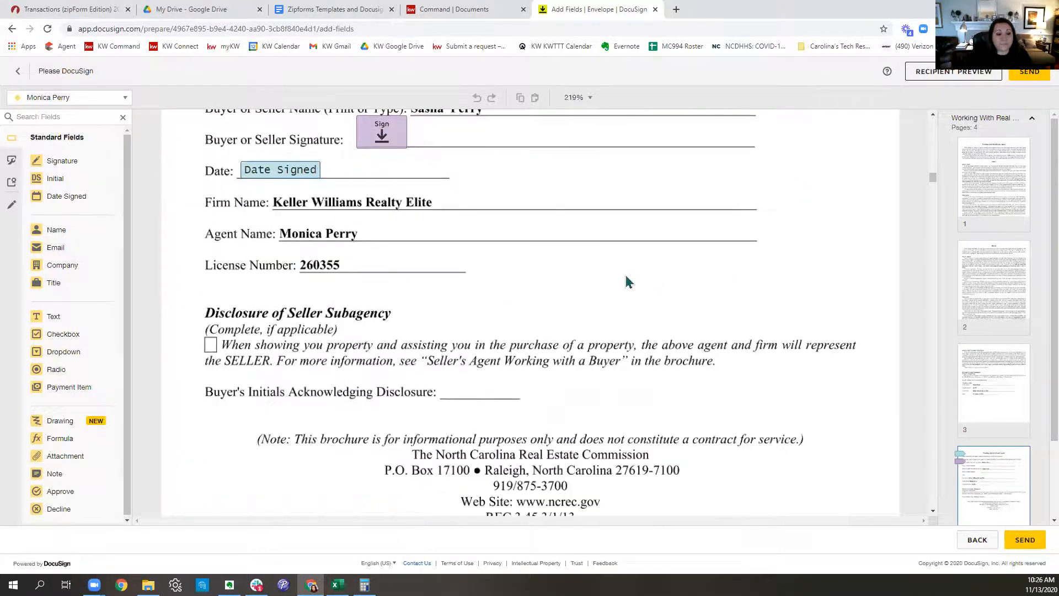
scroll(629, 282, down, 10)
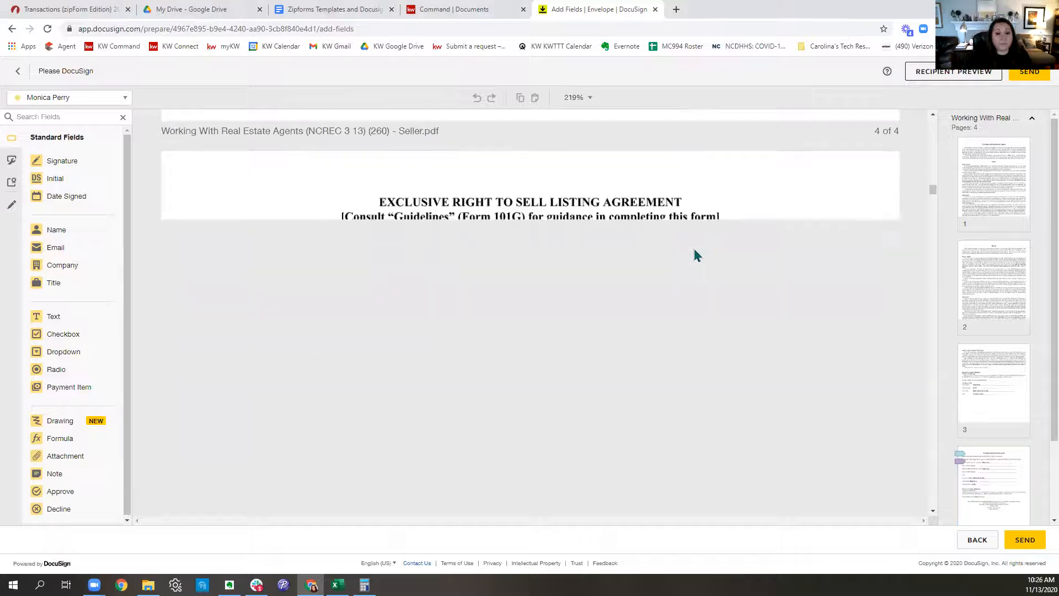
scroll(693, 248, down, 6)
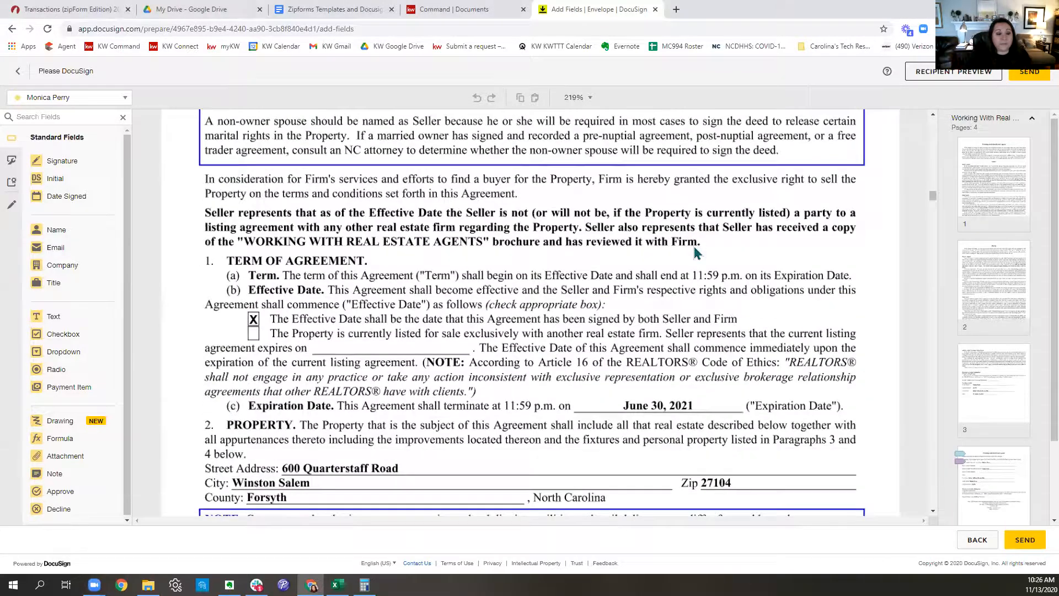
scroll(693, 247, down, 3)
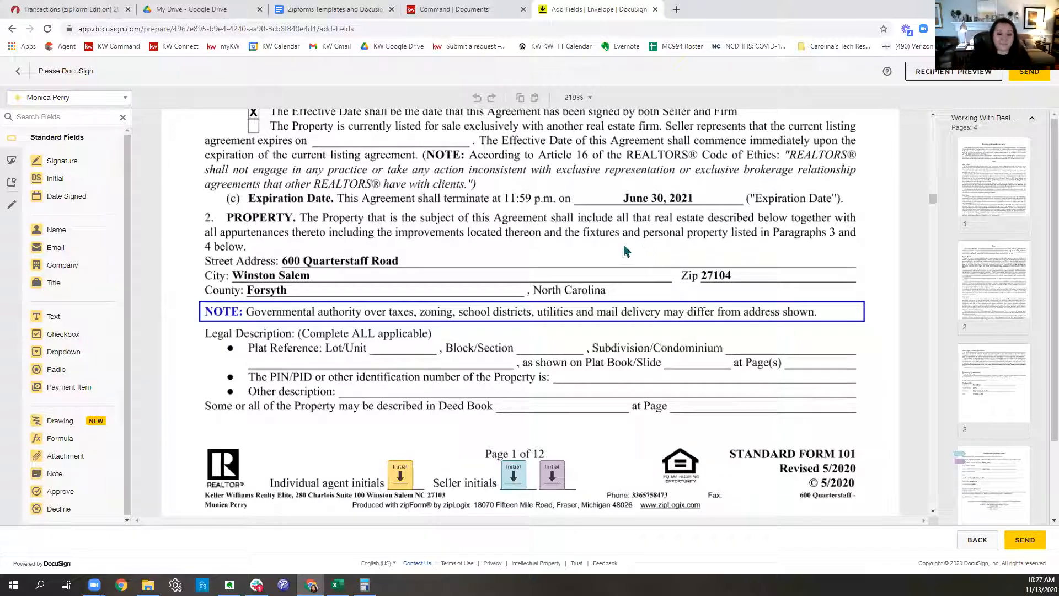
scroll(625, 251, down, 2)
scroll(710, 232, down, 1)
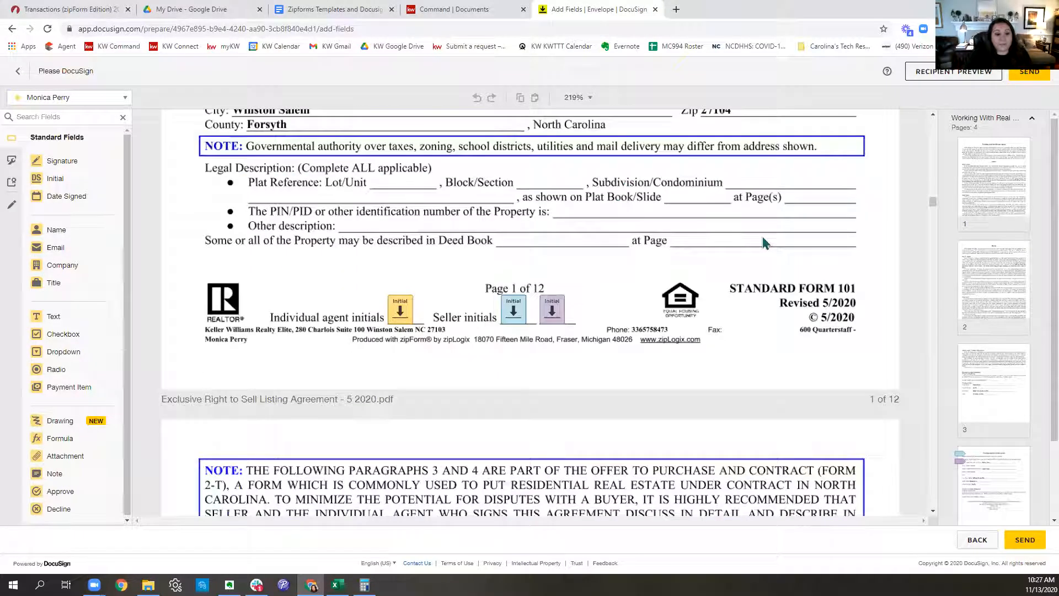
scroll(763, 243, down, 1)
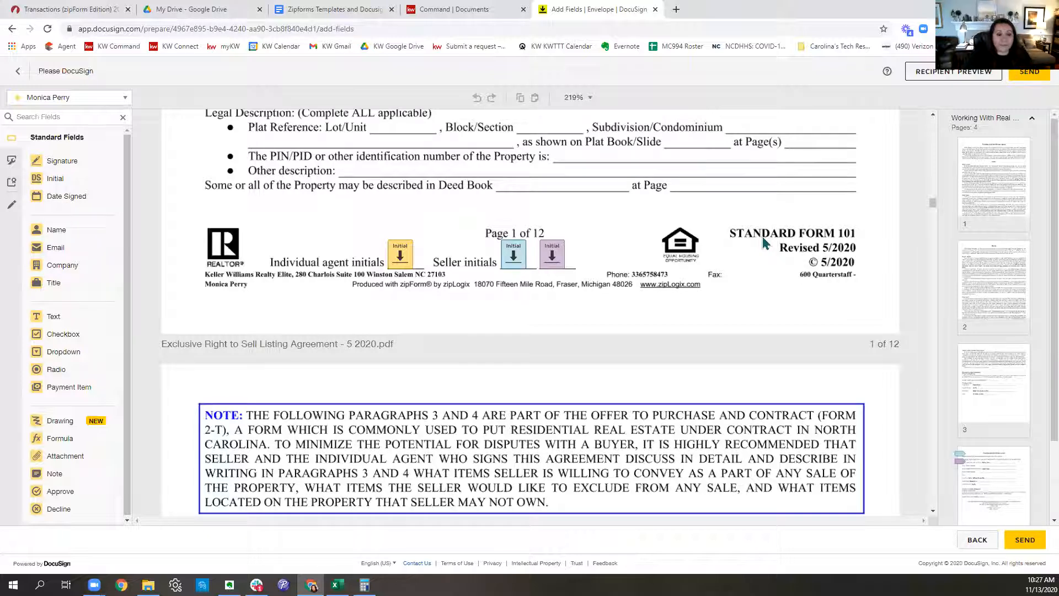
scroll(762, 236, down, 1)
scroll(741, 232, down, 20)
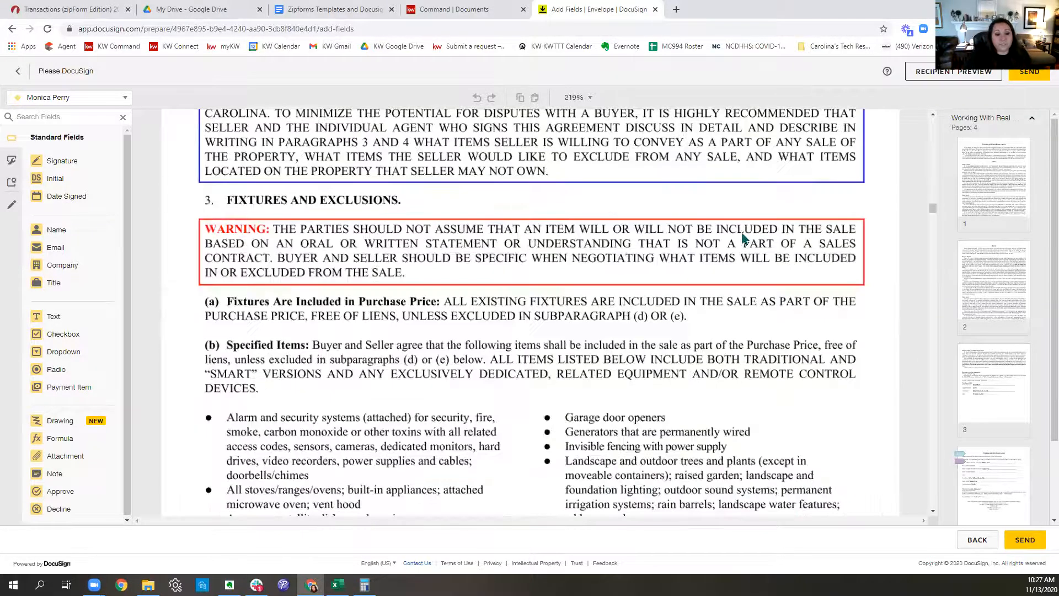
scroll(667, 255, down, 20)
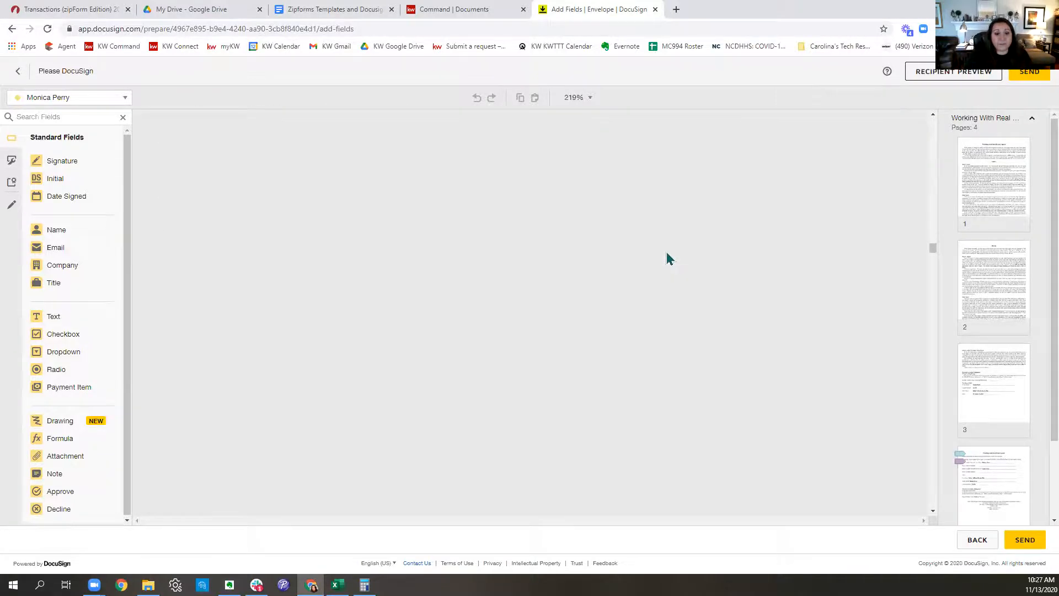
scroll(667, 256, down, 10)
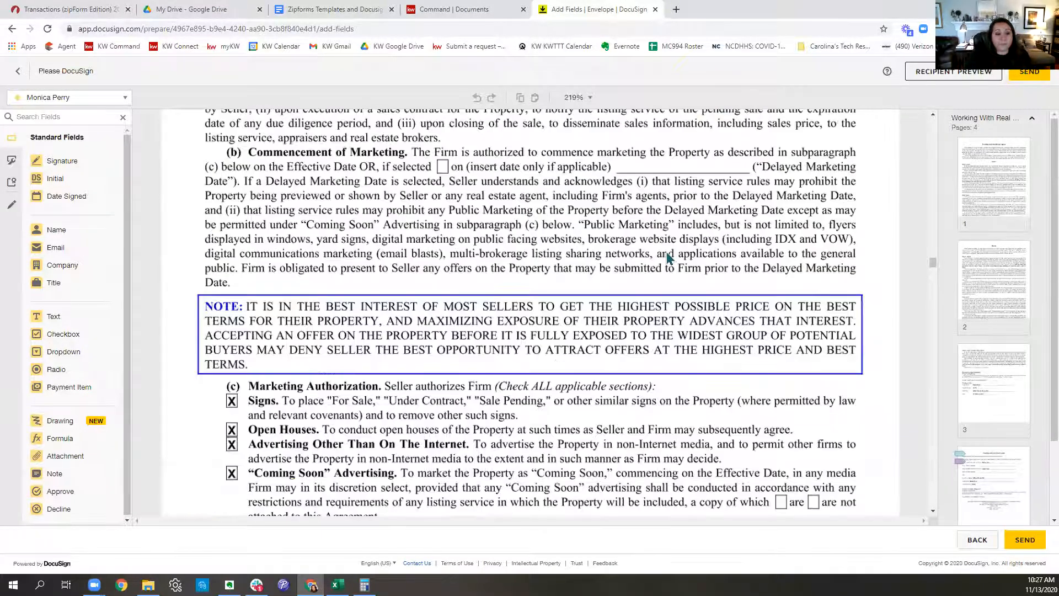
scroll(667, 256, down, 20)
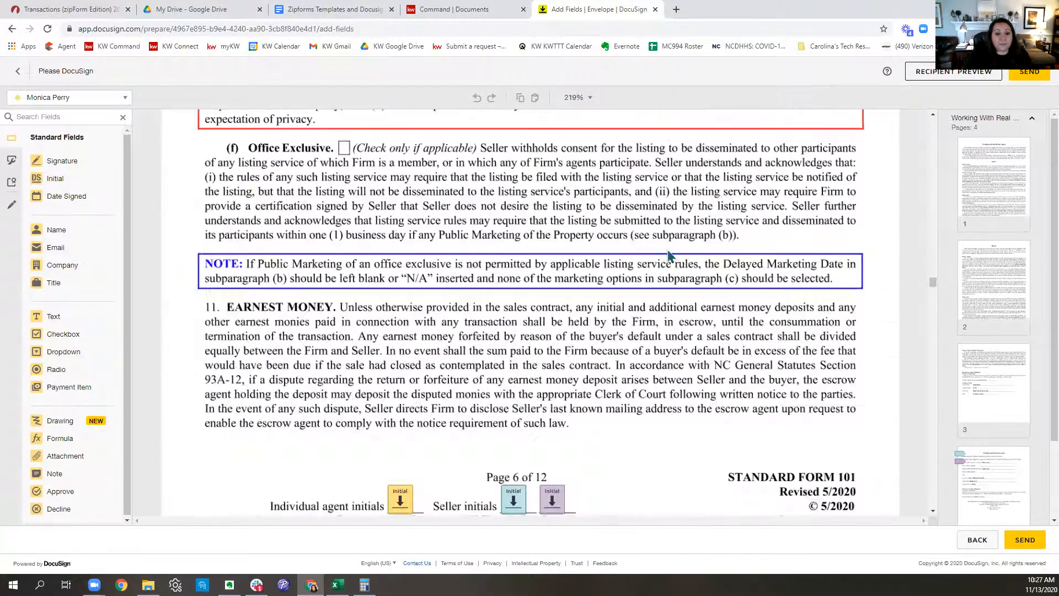
scroll(667, 255, down, 20)
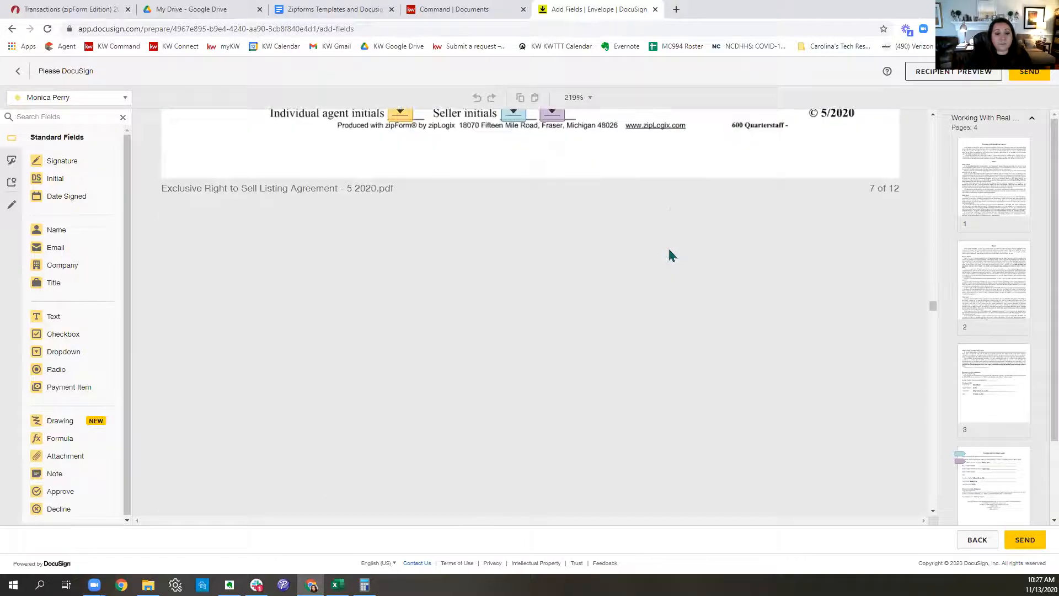
scroll(671, 255, down, 3)
scroll(671, 255, down, 20)
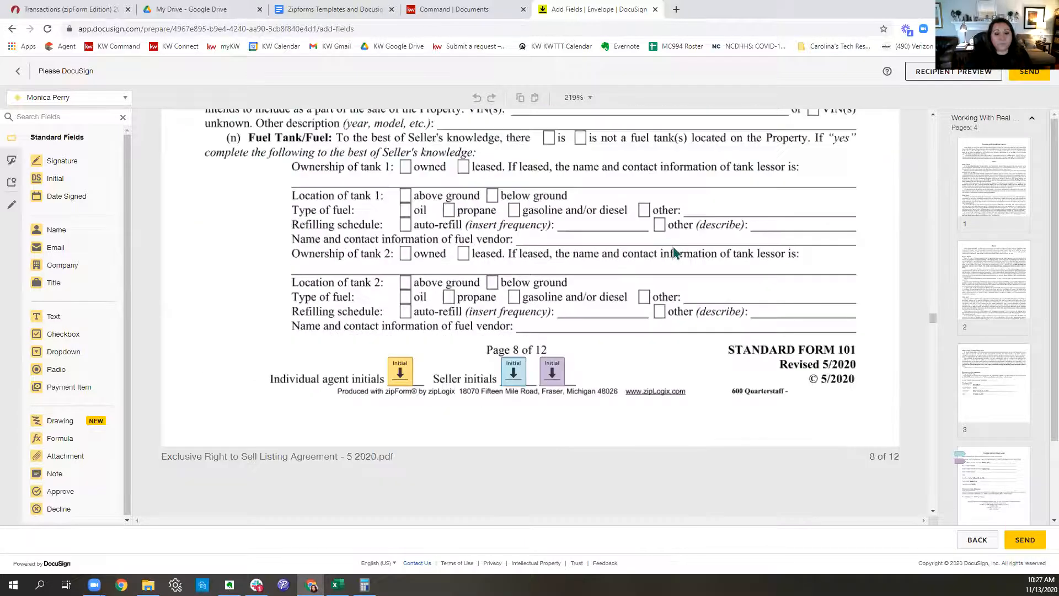
scroll(673, 246, down, 15)
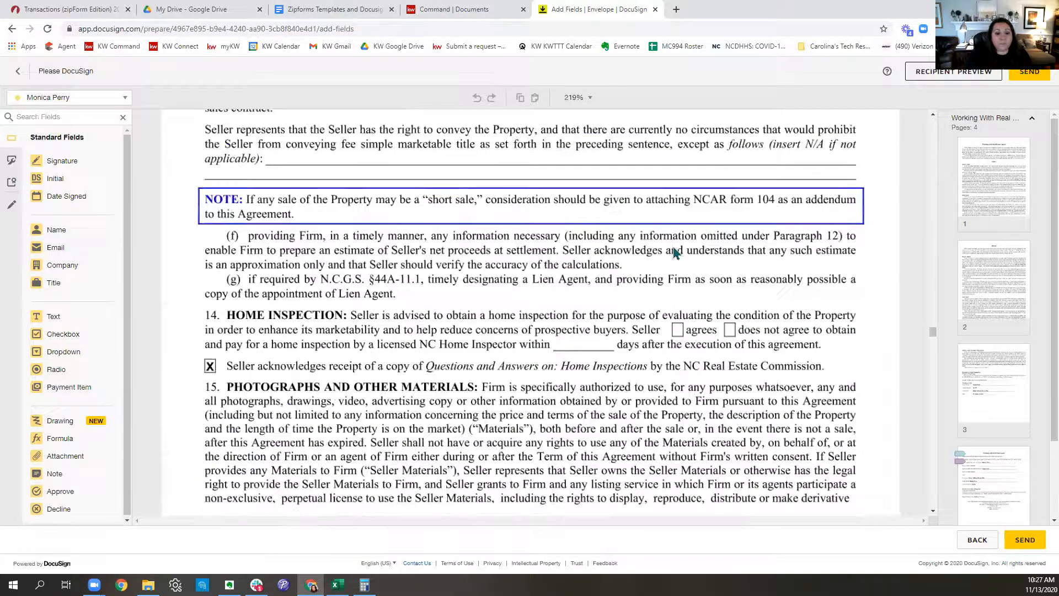
scroll(672, 246, down, 10)
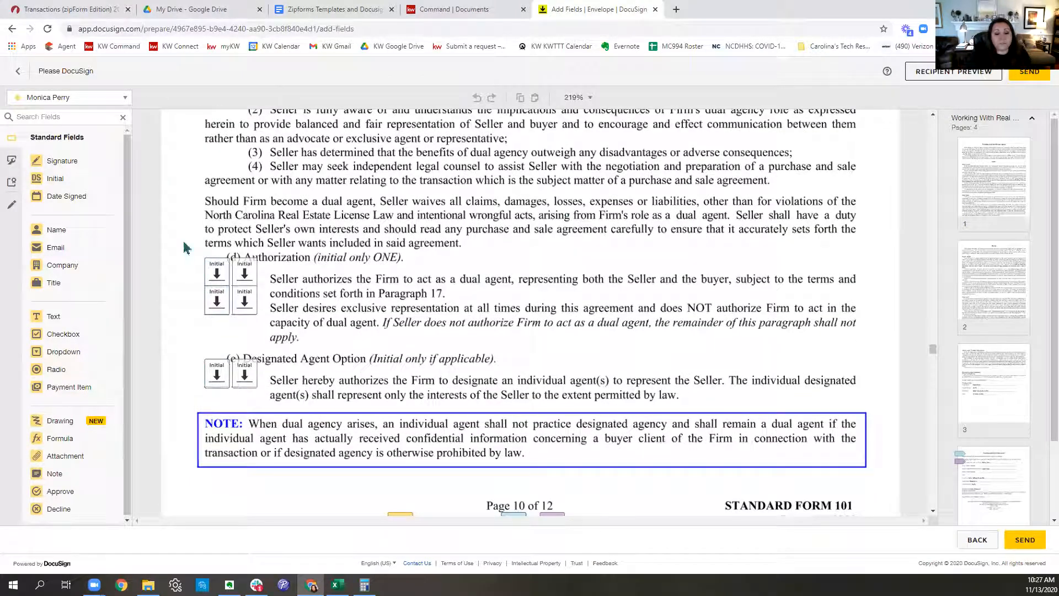
Make both sellers' top Authorization initial fields required
click(214, 281)
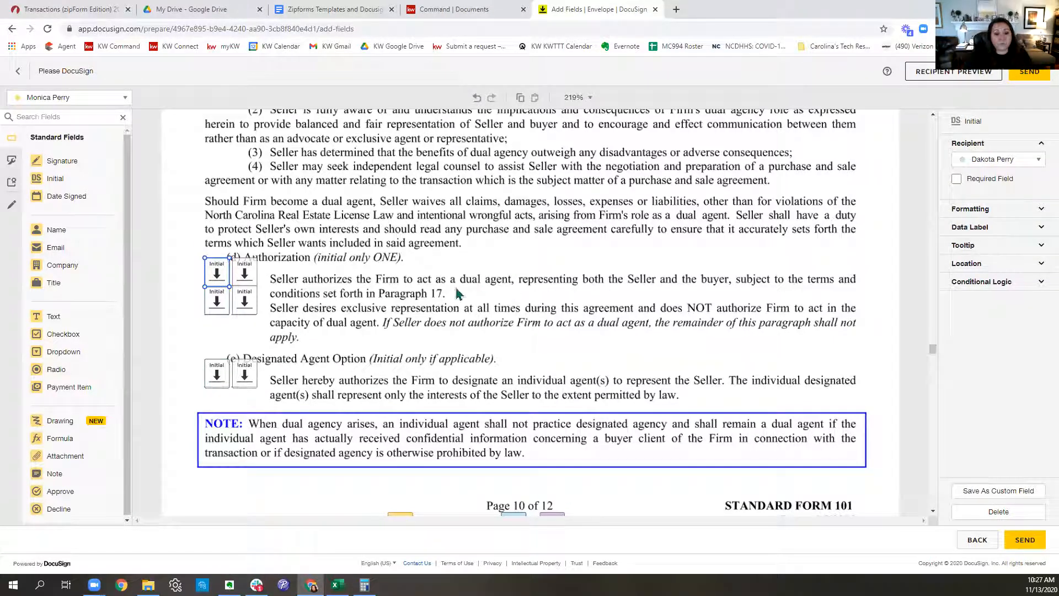
click(956, 180)
click(245, 273)
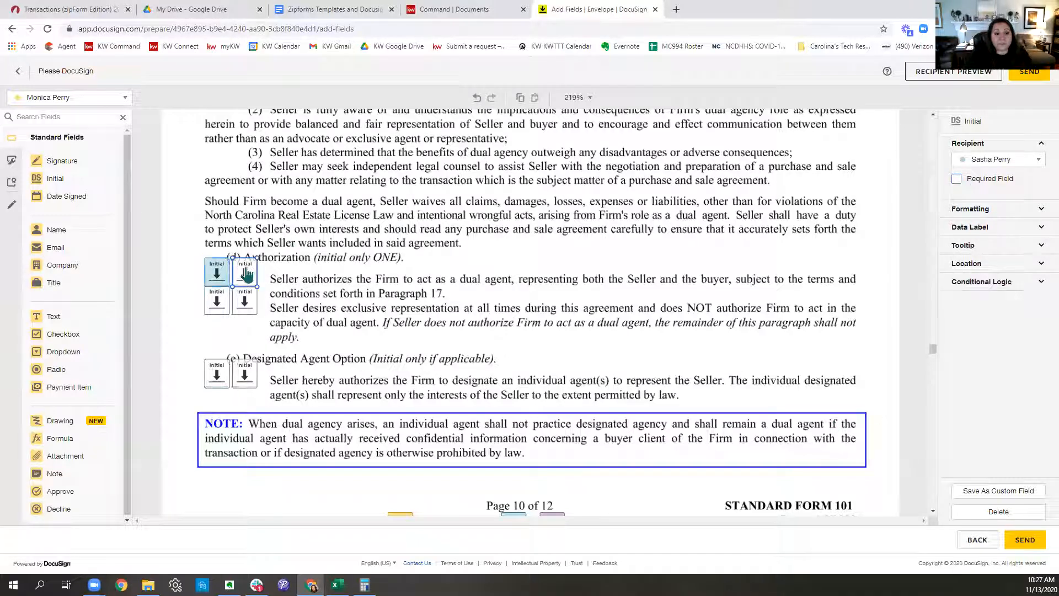
click(956, 179)
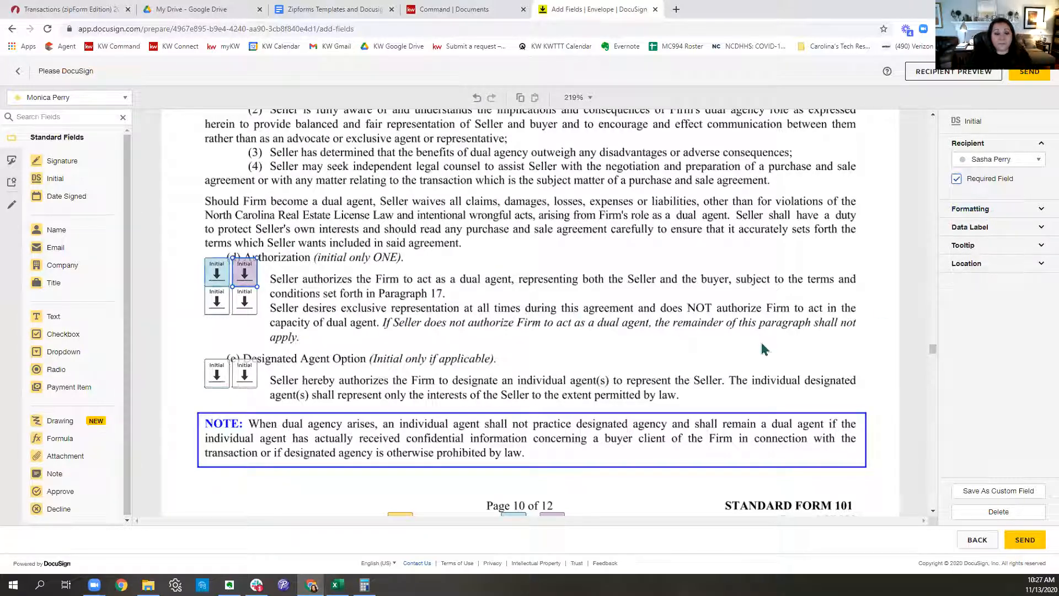
Delete the lower authorization initials and both Designated Agent Option initial fields
click(217, 300)
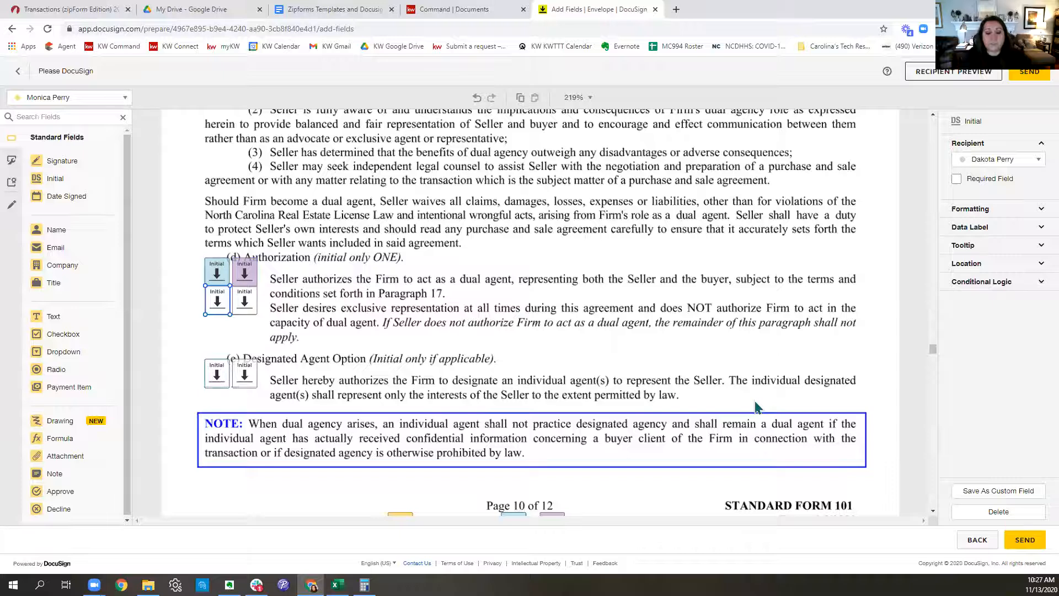
key(Delete)
click(243, 307)
key(Delete)
click(244, 375)
key(Delete)
click(217, 375)
key(Delete)
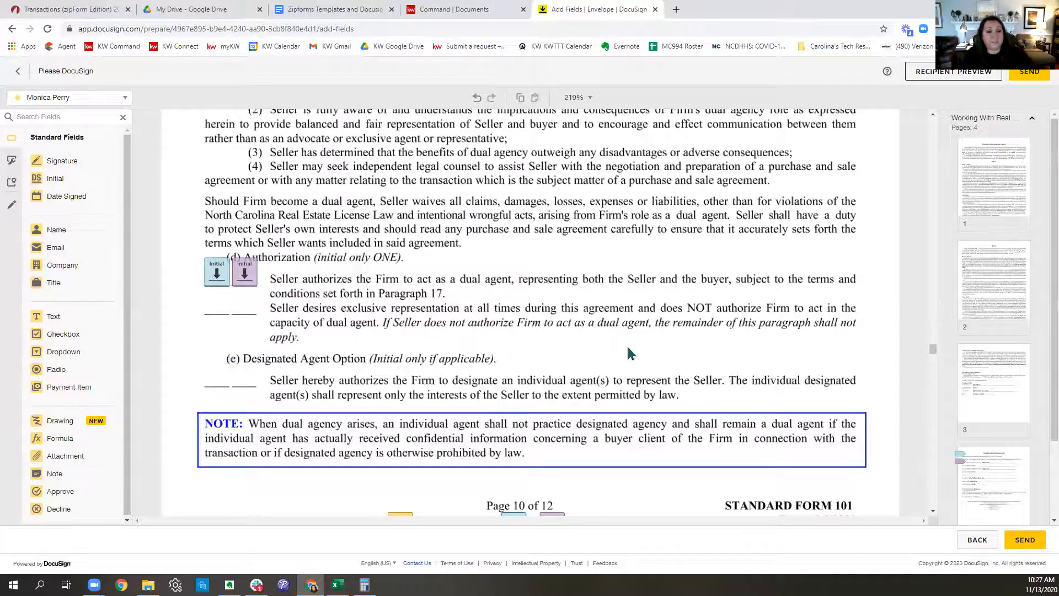
scroll(623, 332, down, 10)
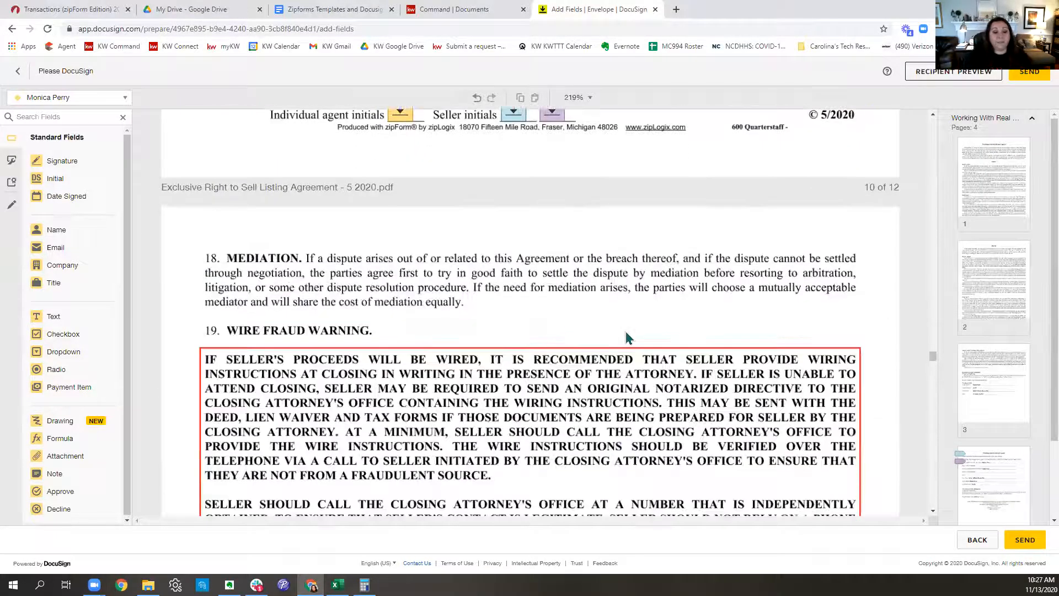
Scroll past the listing agreement into the Disclosure Statement's owner signature and date fields
scroll(627, 335, down, 15)
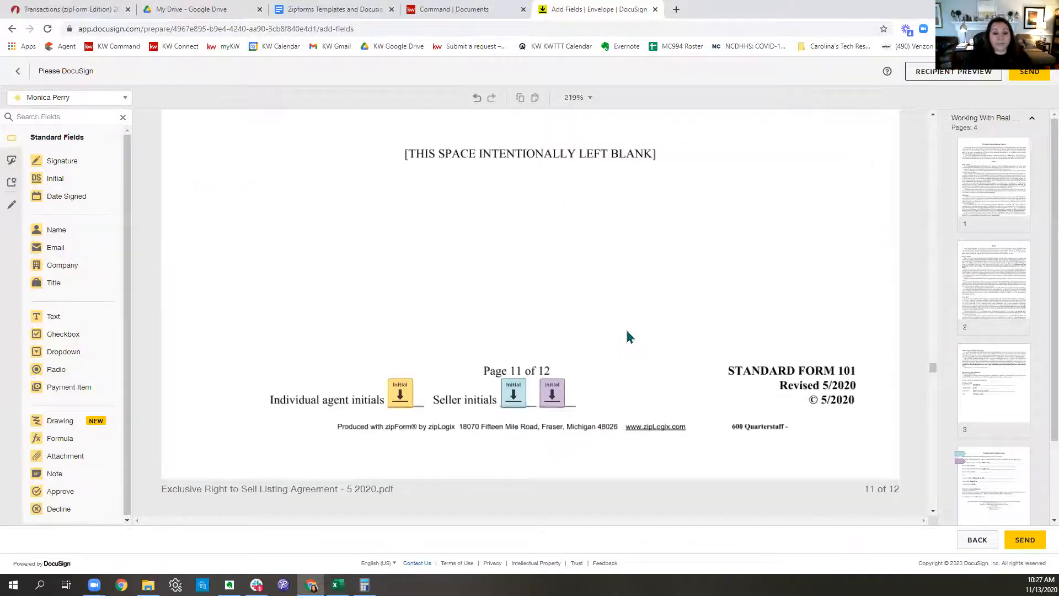
scroll(630, 334, down, 12)
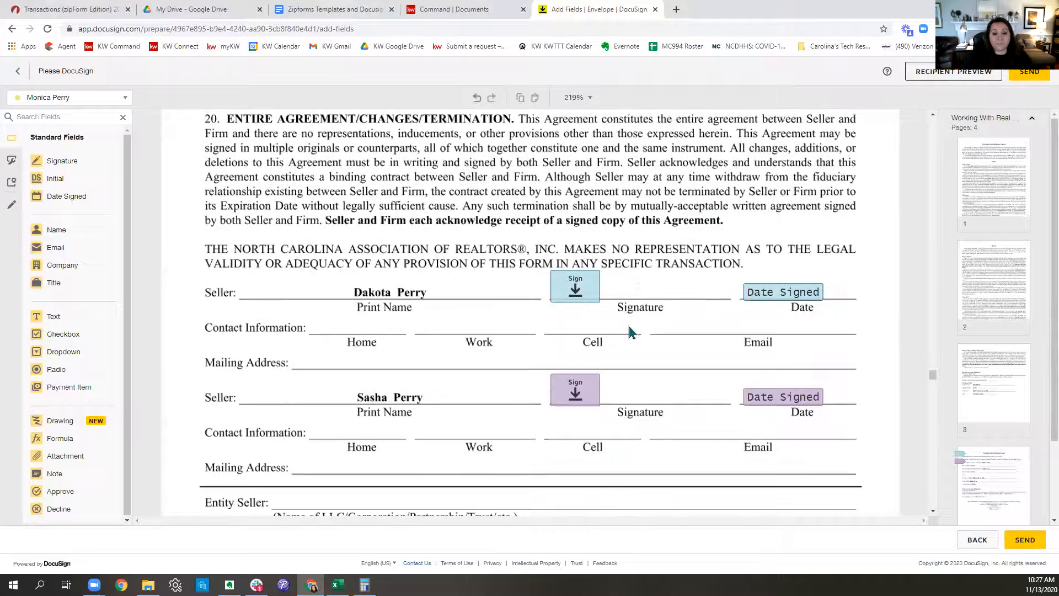
scroll(640, 319, down, 12)
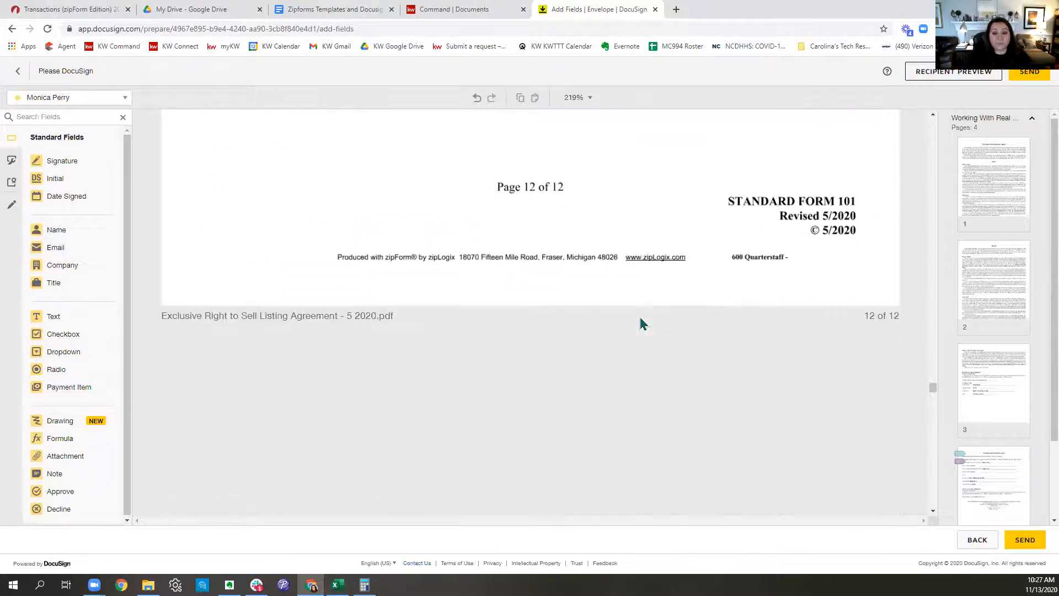
scroll(640, 324, down, 3)
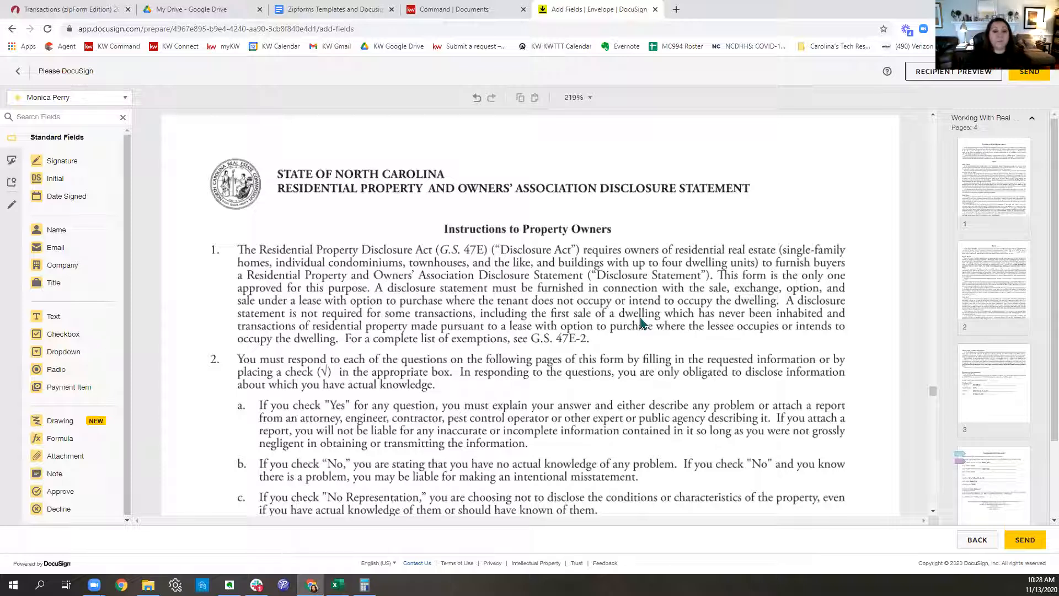
scroll(641, 323, down, 10)
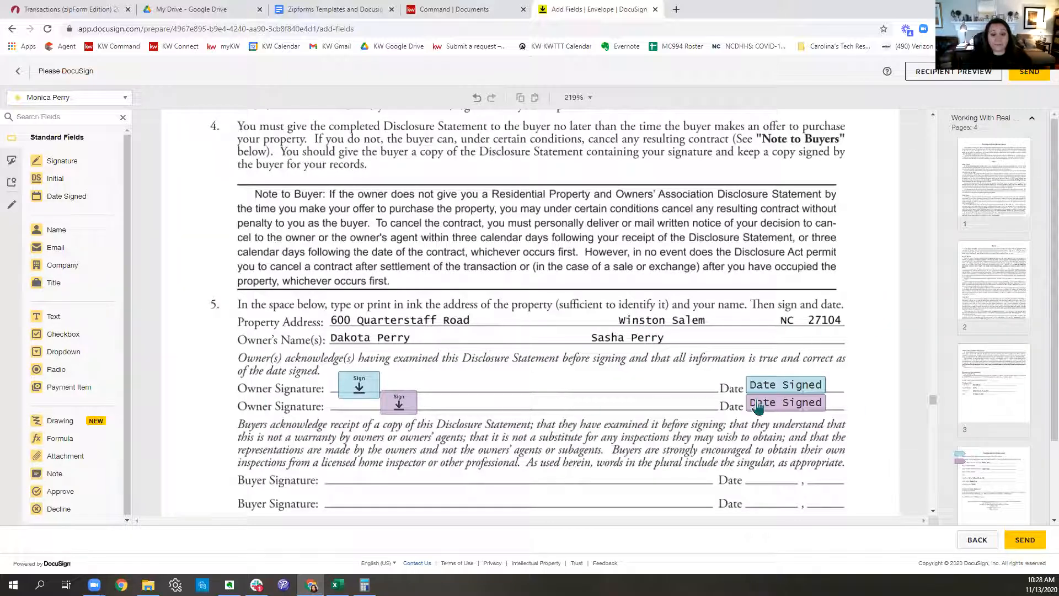
scroll(689, 320, down, 5)
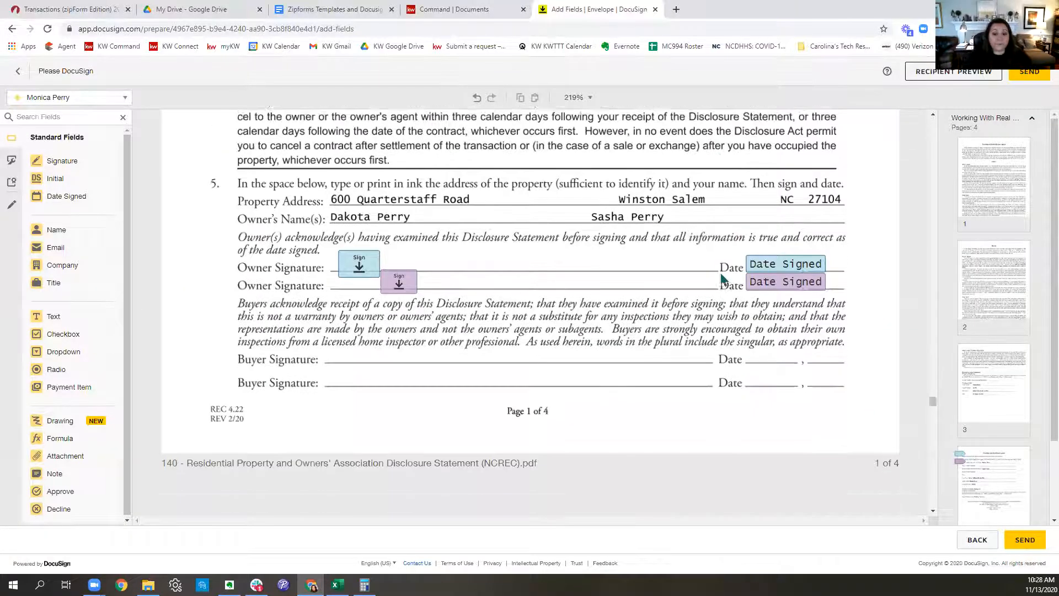
scroll(723, 287, down, 5)
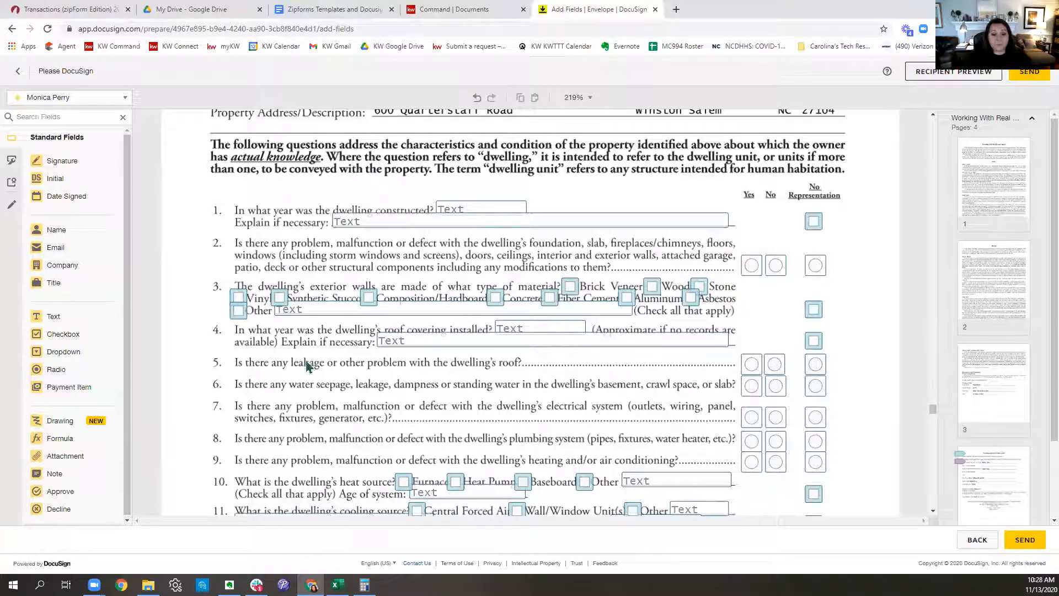
Check question 1's year-built and explanation fields, review the disclosure pages, and open Recipient Preview
click(452, 209)
click(414, 222)
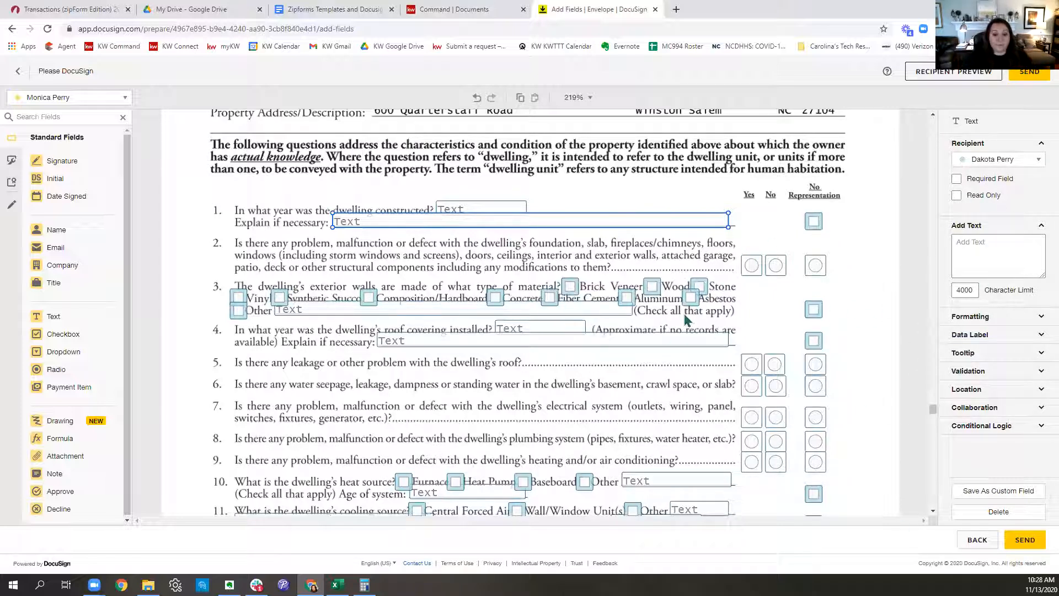
scroll(731, 320, down, 4)
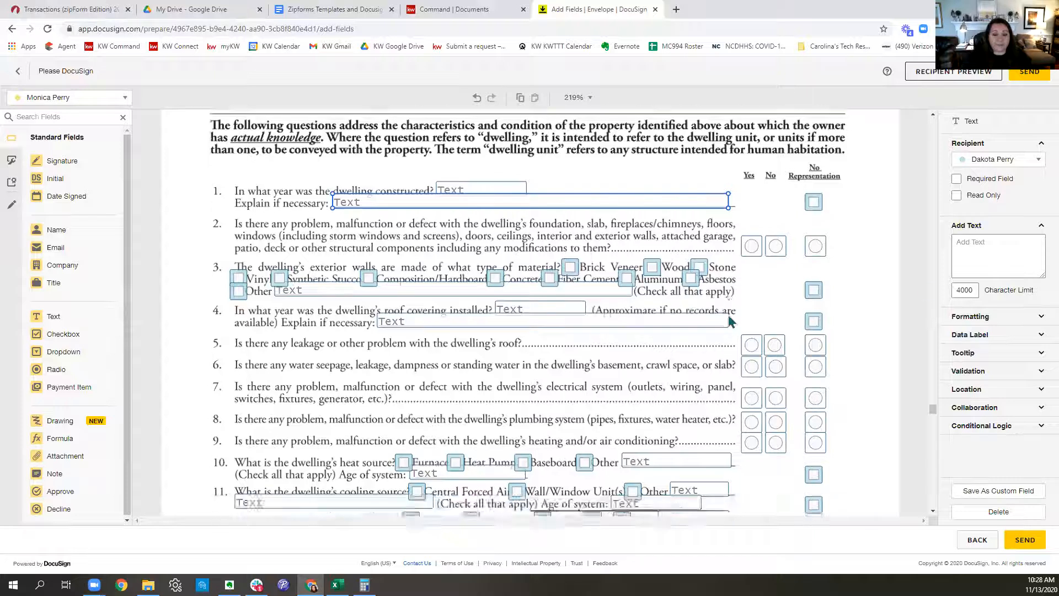
scroll(734, 326, down, 6)
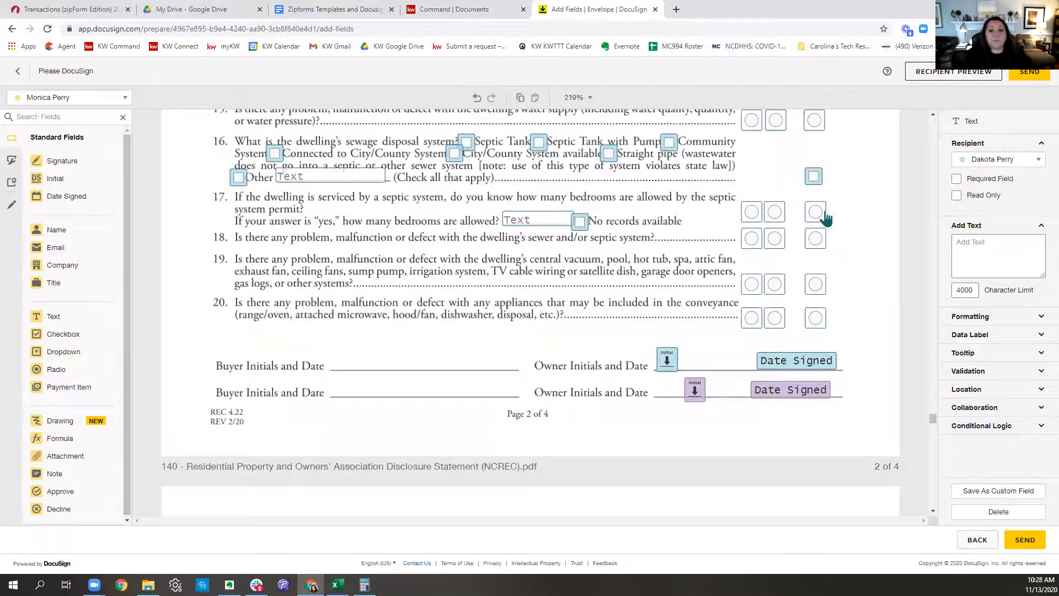
scroll(826, 218, down, 12)
scroll(825, 213, down, 12)
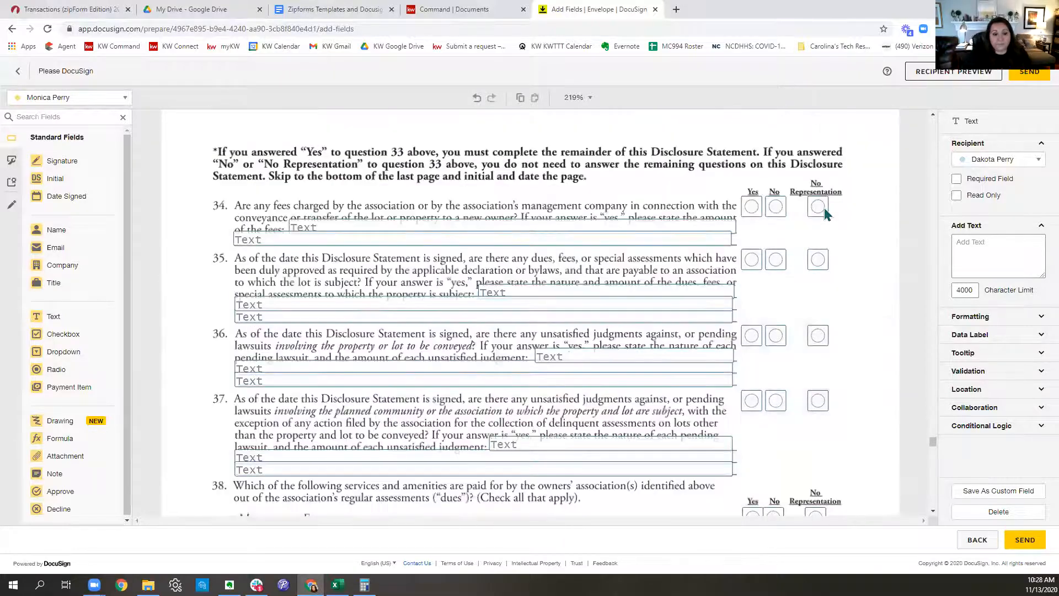
scroll(826, 214, up, 20)
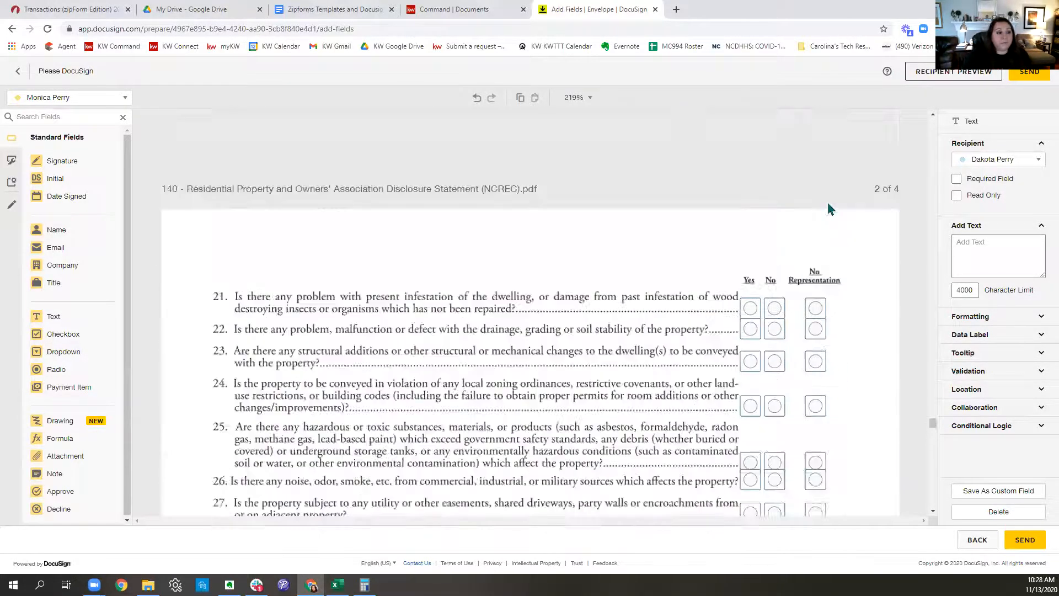
scroll(828, 205, up, 10)
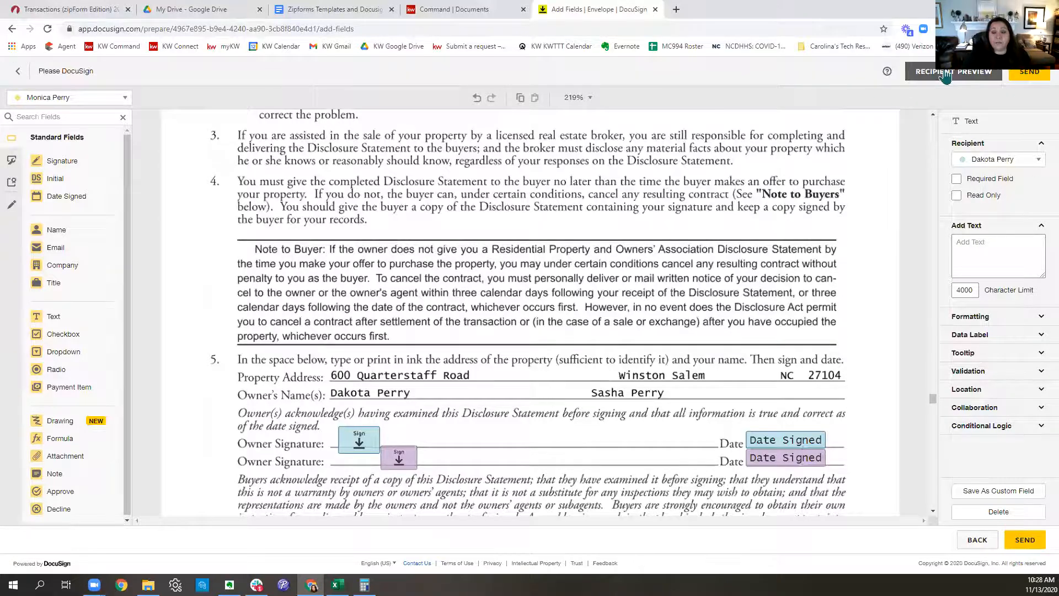
click(911, 72)
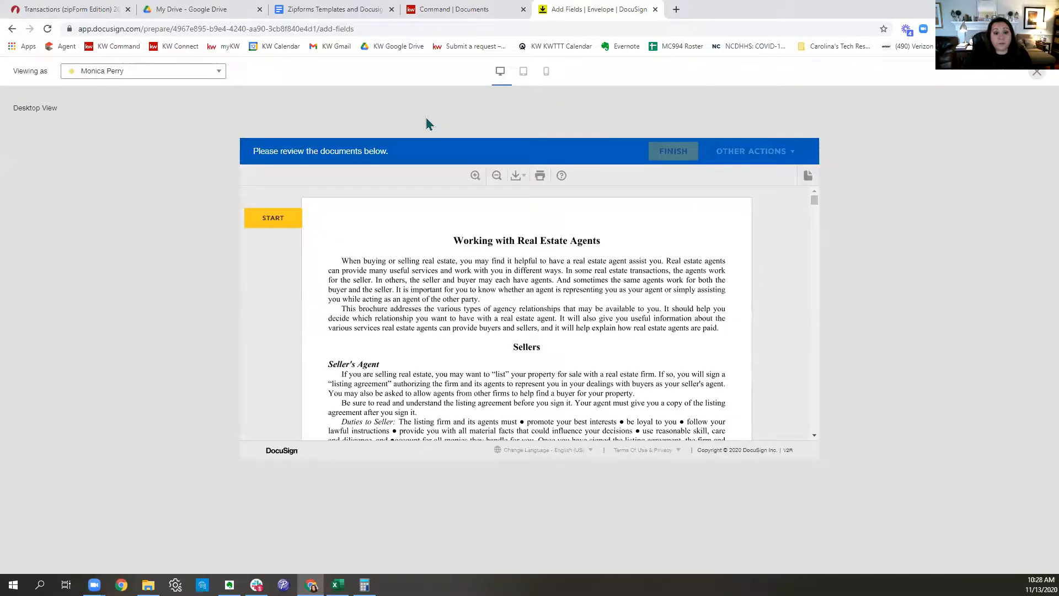
View the recipient preview as the first seller and start her guided signing
click(300, 221)
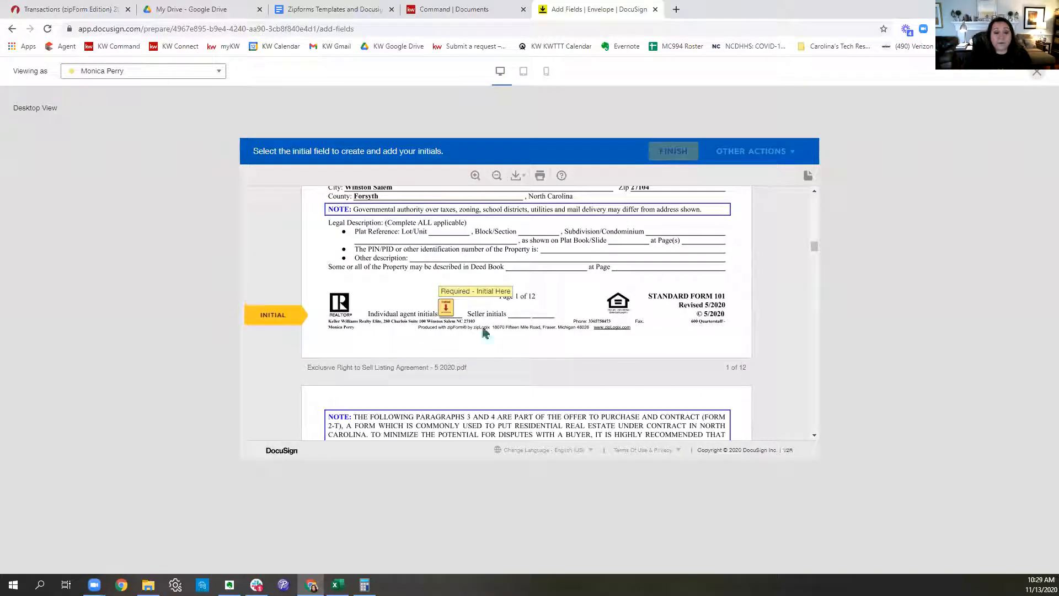
click(156, 71)
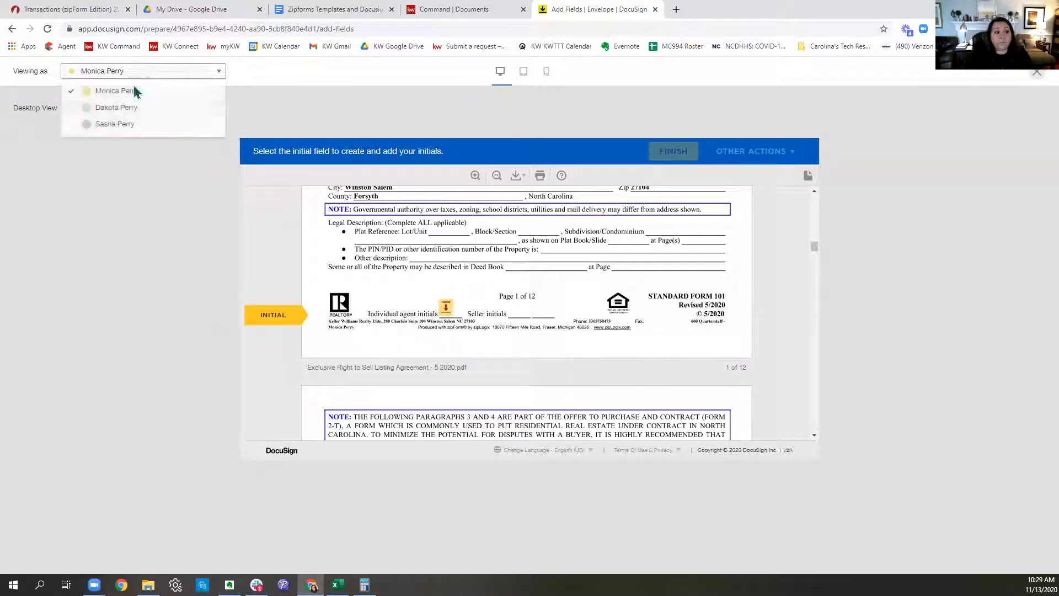
click(110, 107)
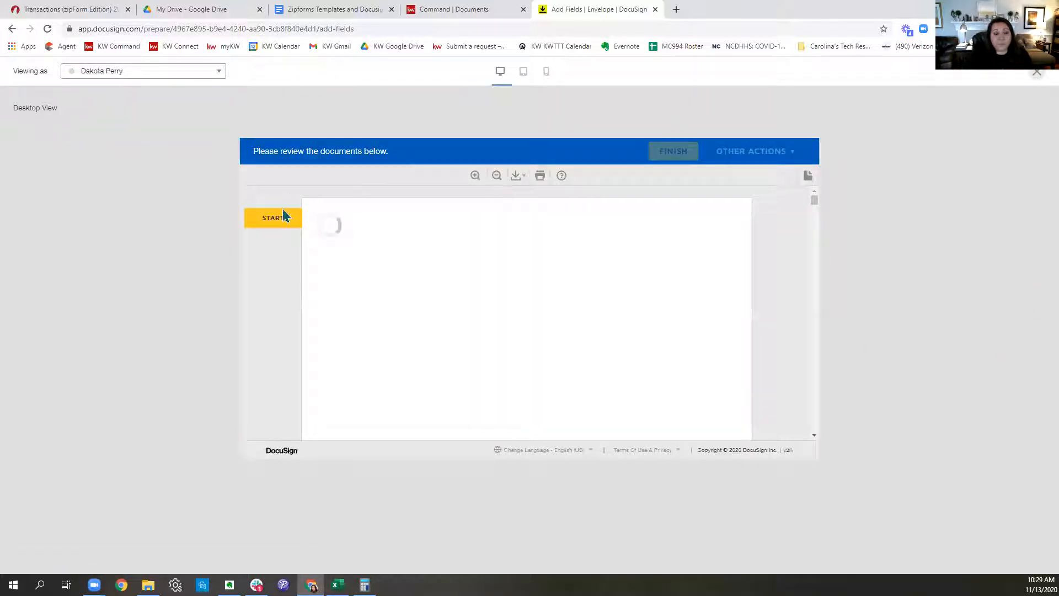
click(281, 221)
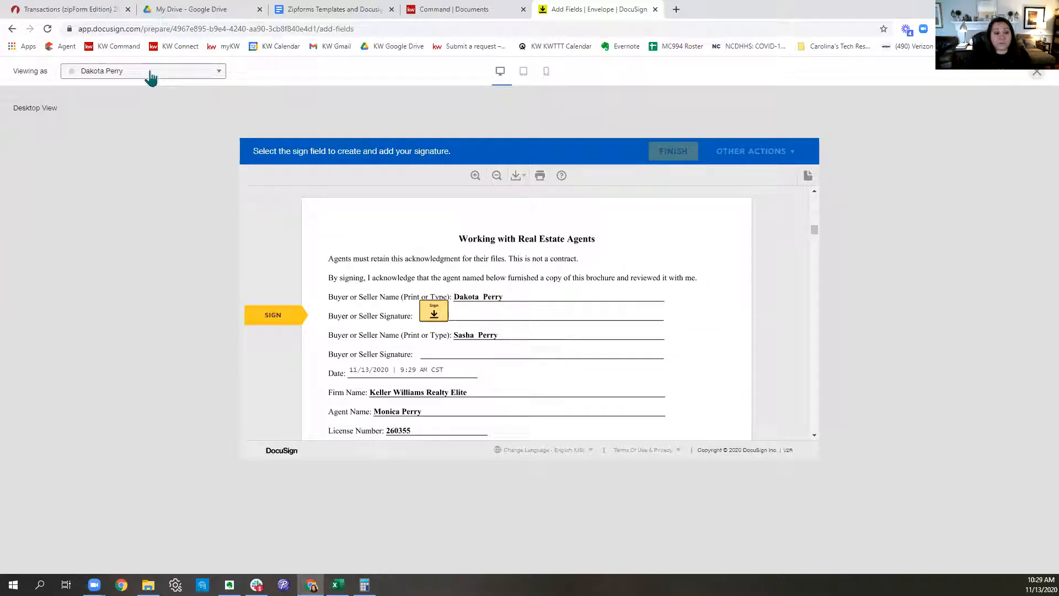
Sign the first signature line and initial pages 1–8, including the firm-duties acknowledgement
click(444, 316)
click(516, 309)
click(516, 310)
click(516, 311)
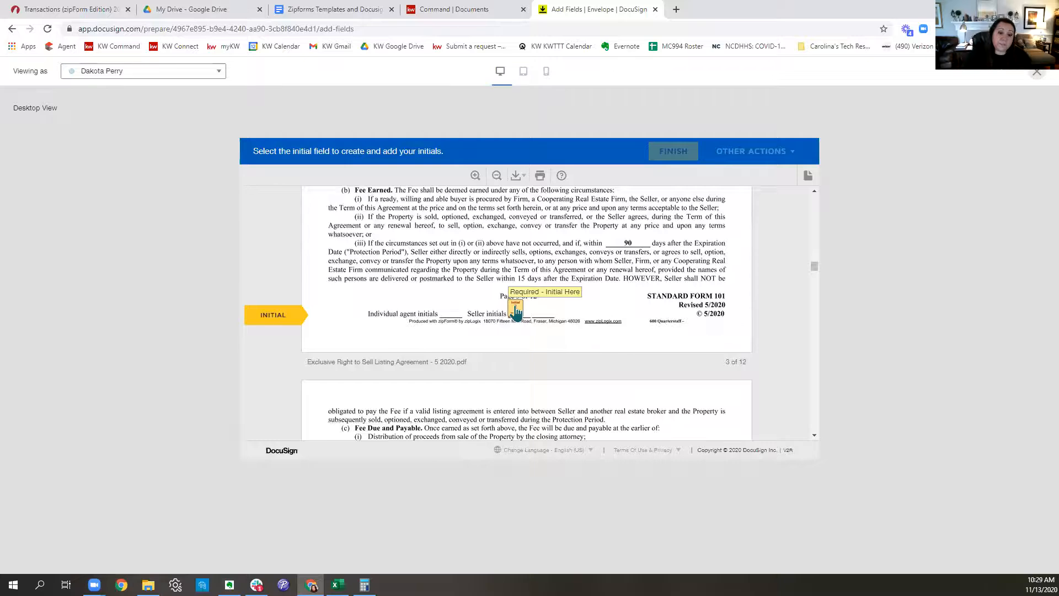
click(516, 310)
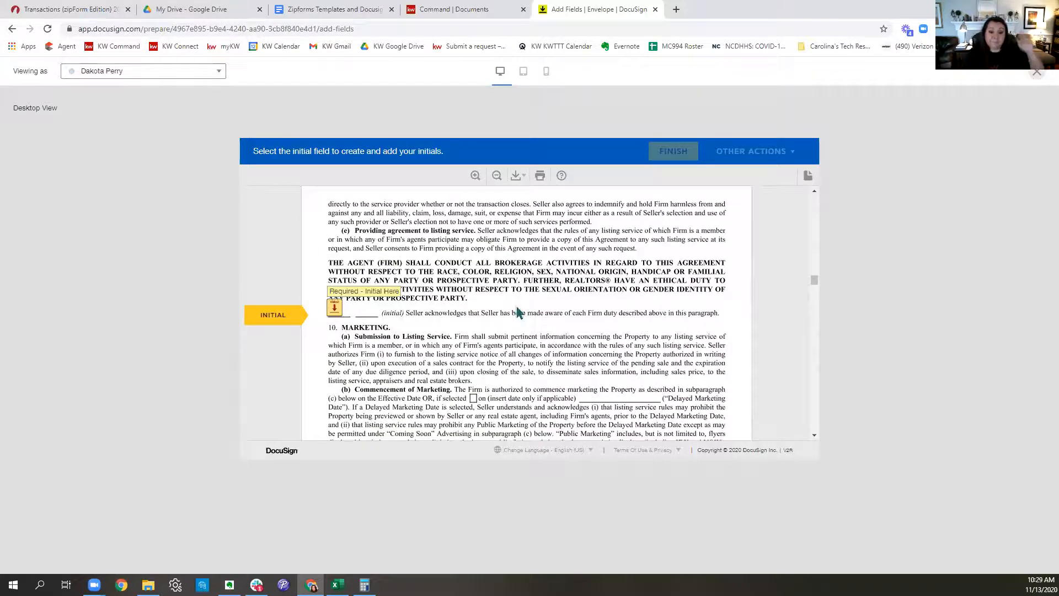
click(337, 308)
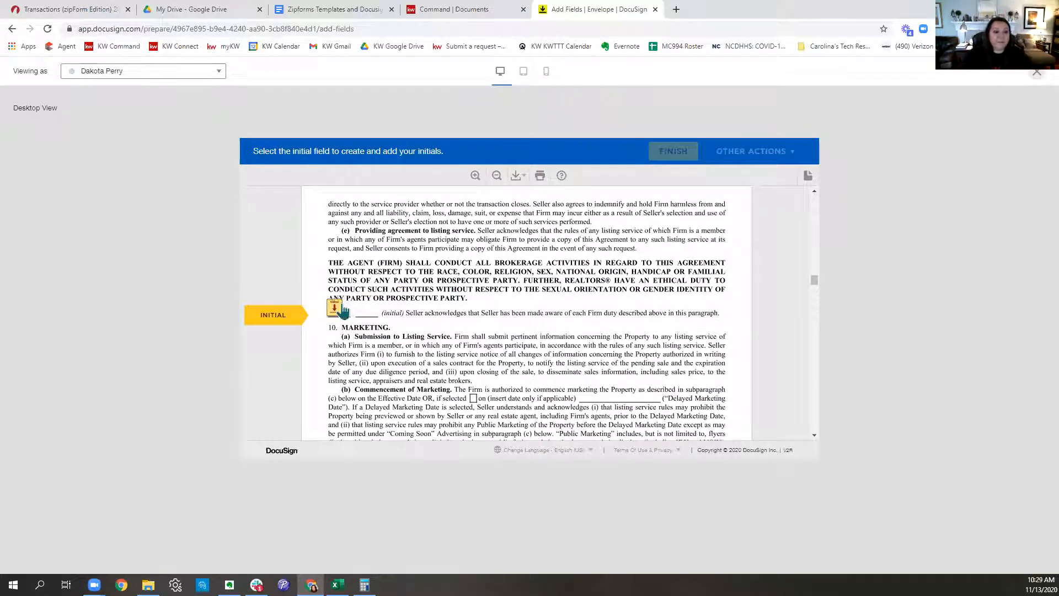
click(516, 309)
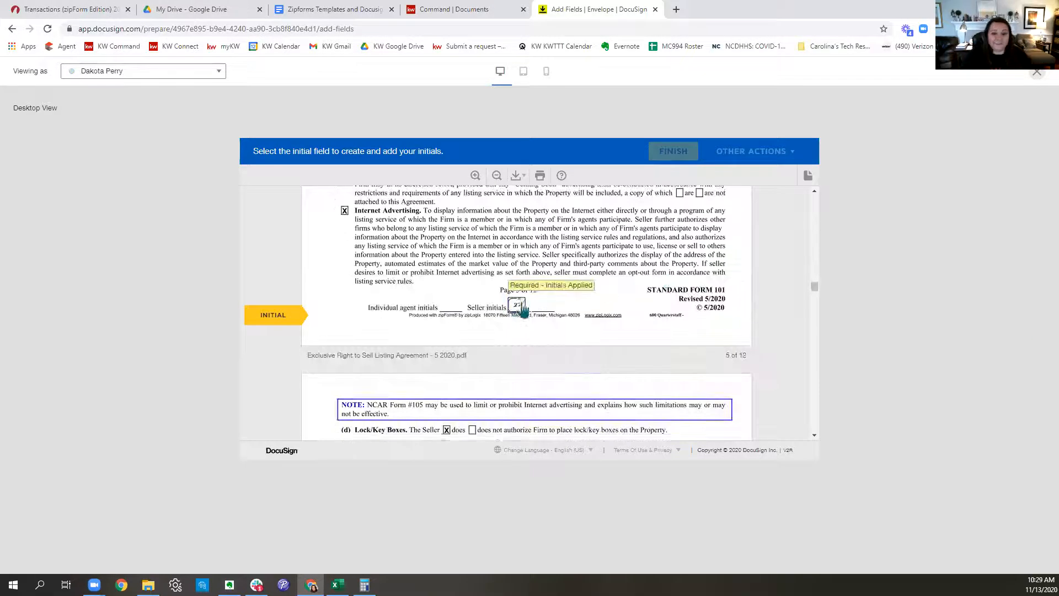
click(517, 309)
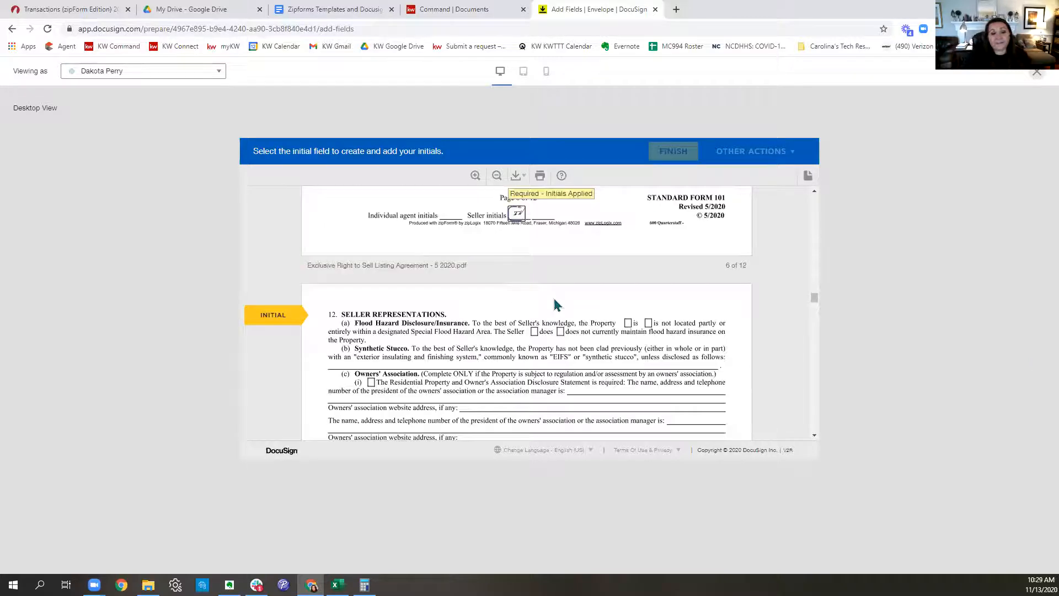
click(518, 306)
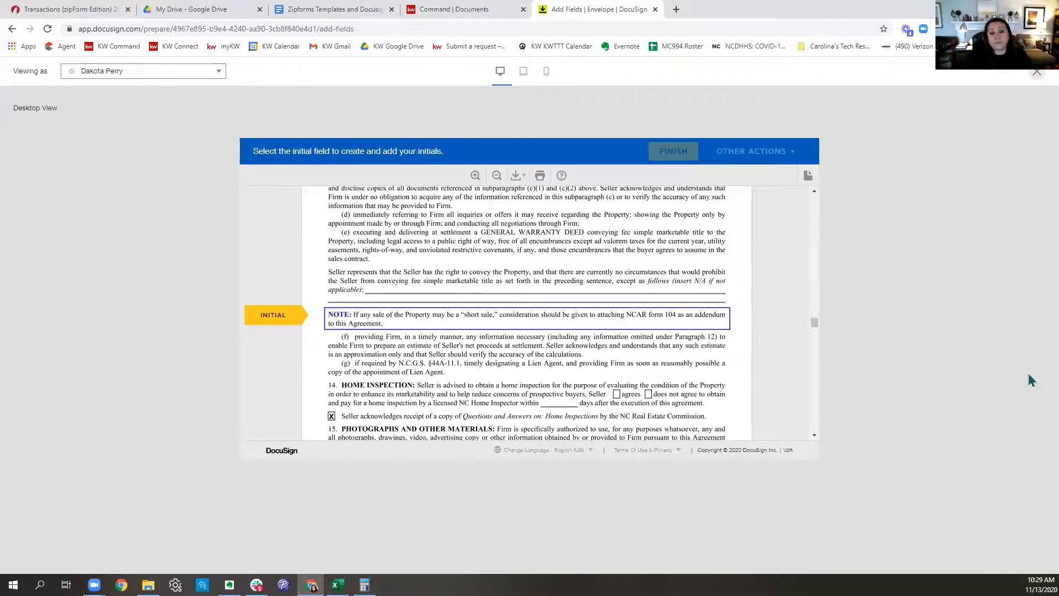
click(516, 311)
Initial the dual agency authorization and page 10, then sign the listing agreement and disclosure
click(343, 320)
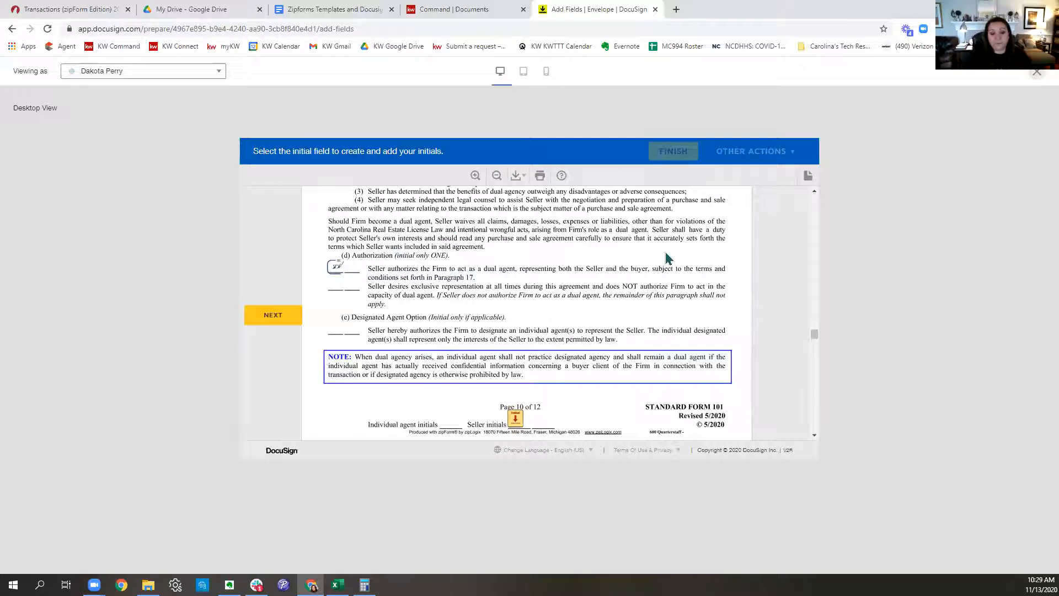
scroll(666, 262, down, 2)
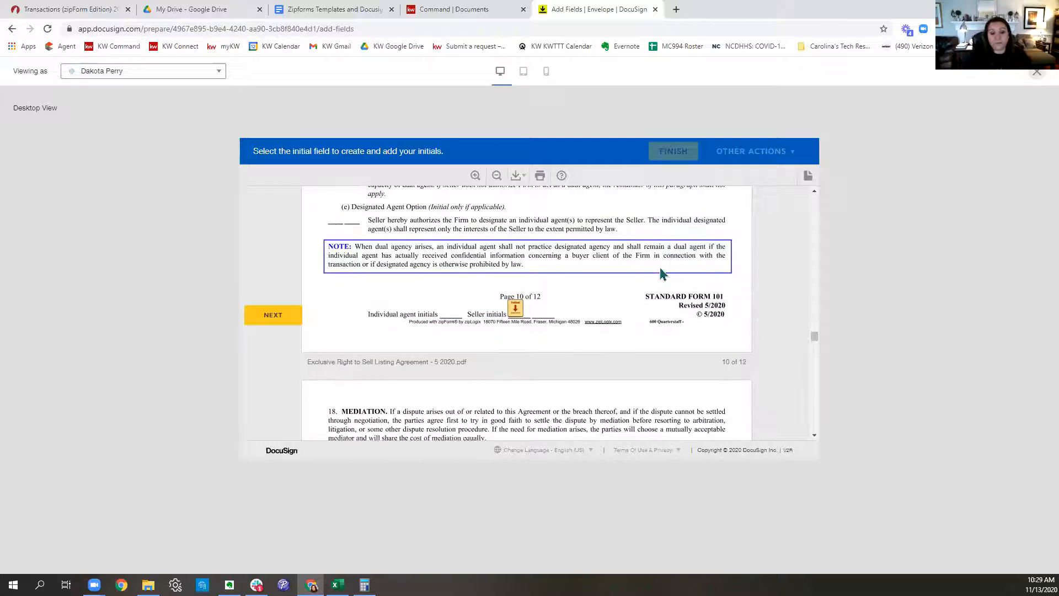
click(515, 317)
click(542, 323)
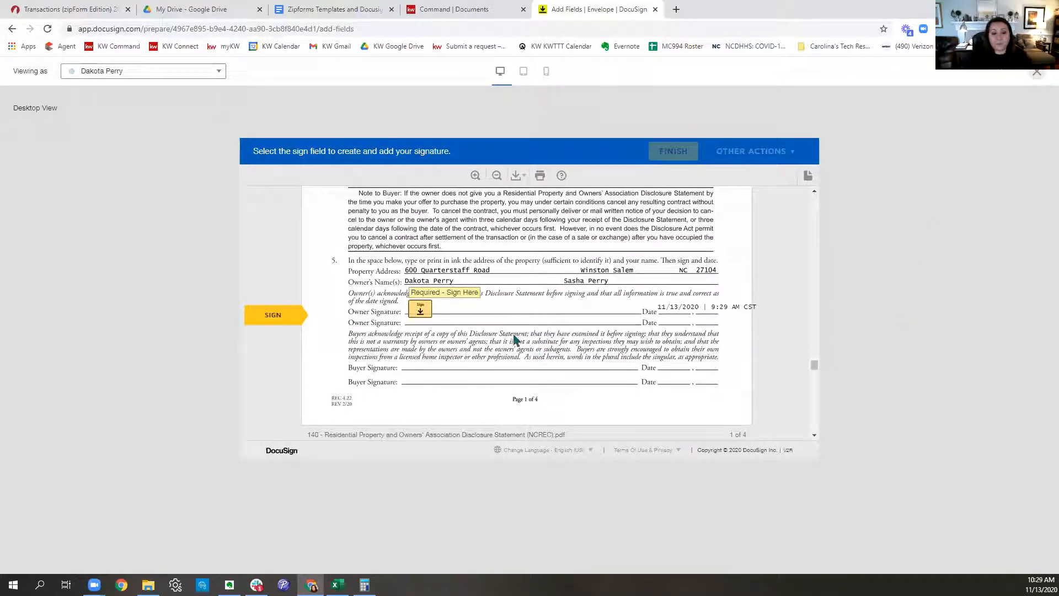
click(420, 310)
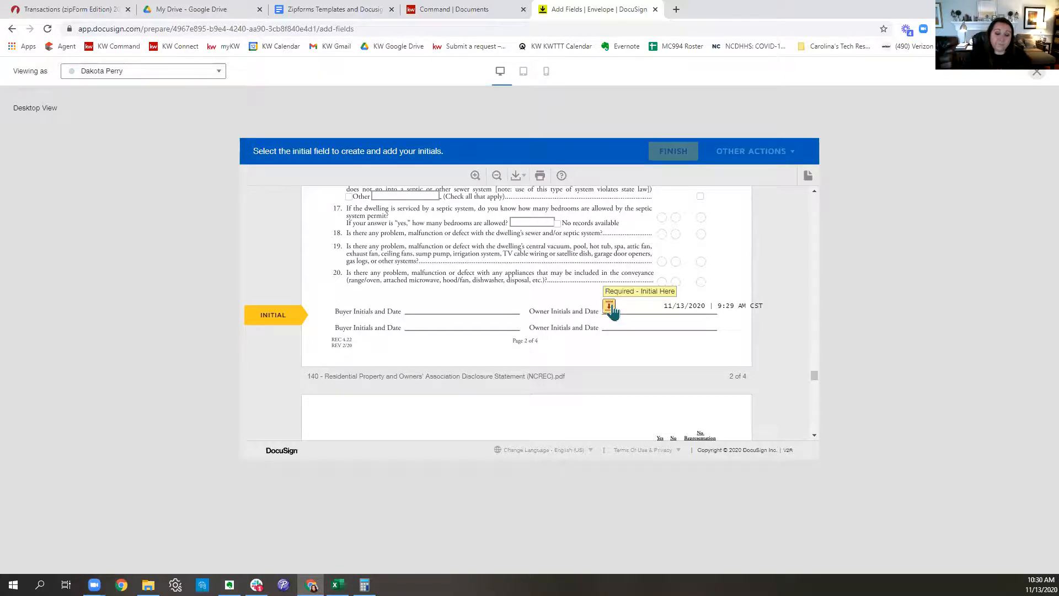
scroll(636, 348, up, 10)
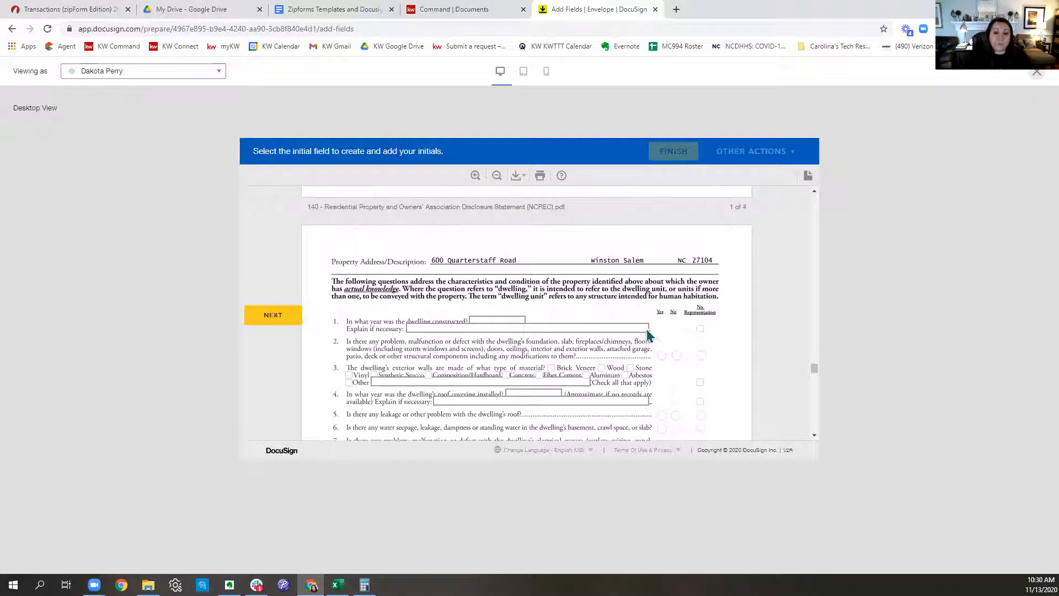
Enter 1963 as the year built for disclosure question 1
click(495, 319)
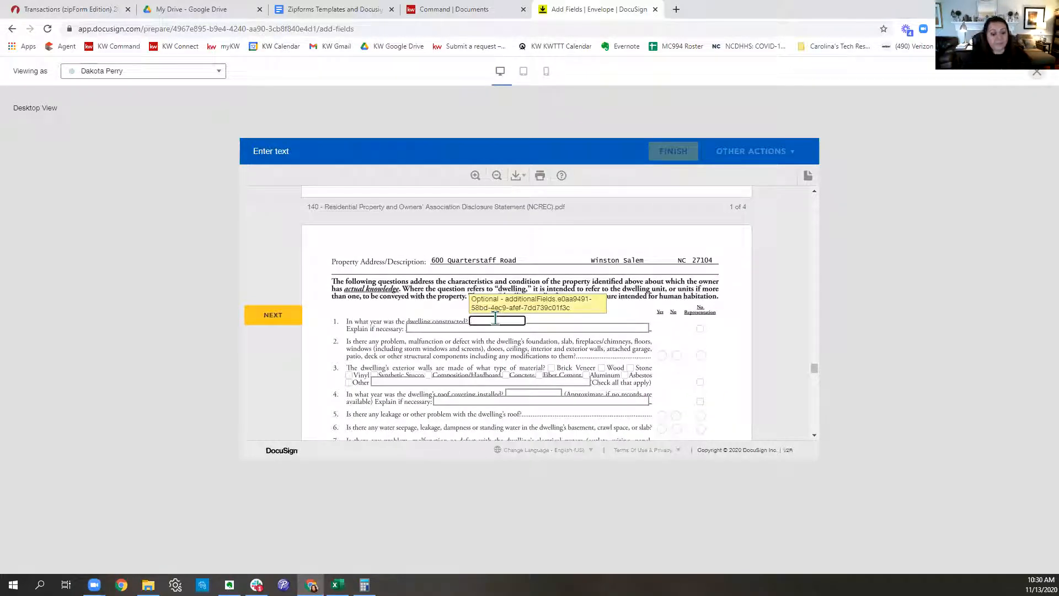
text(1963)
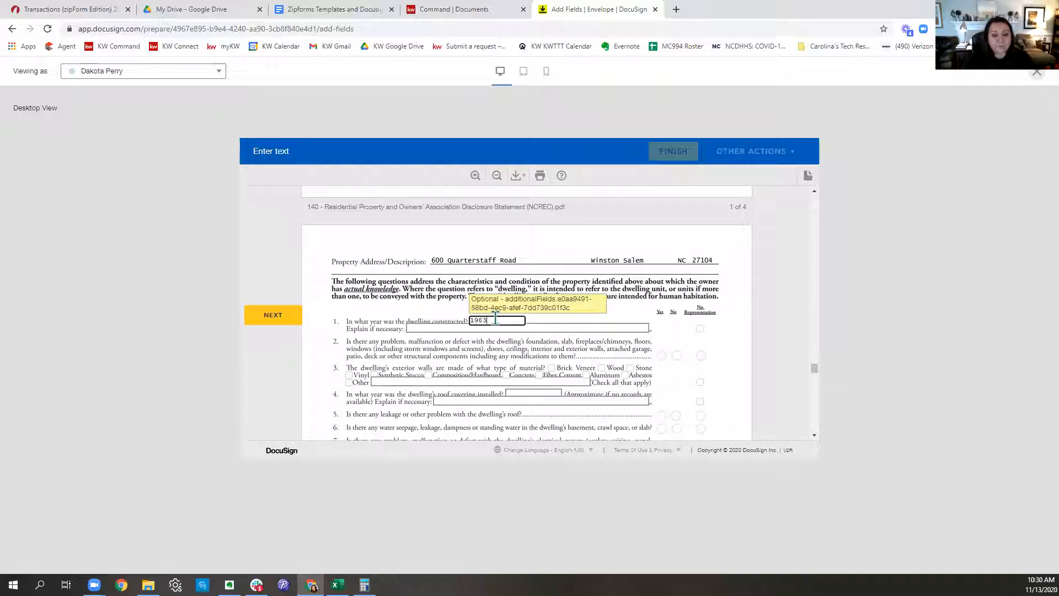
click(669, 329)
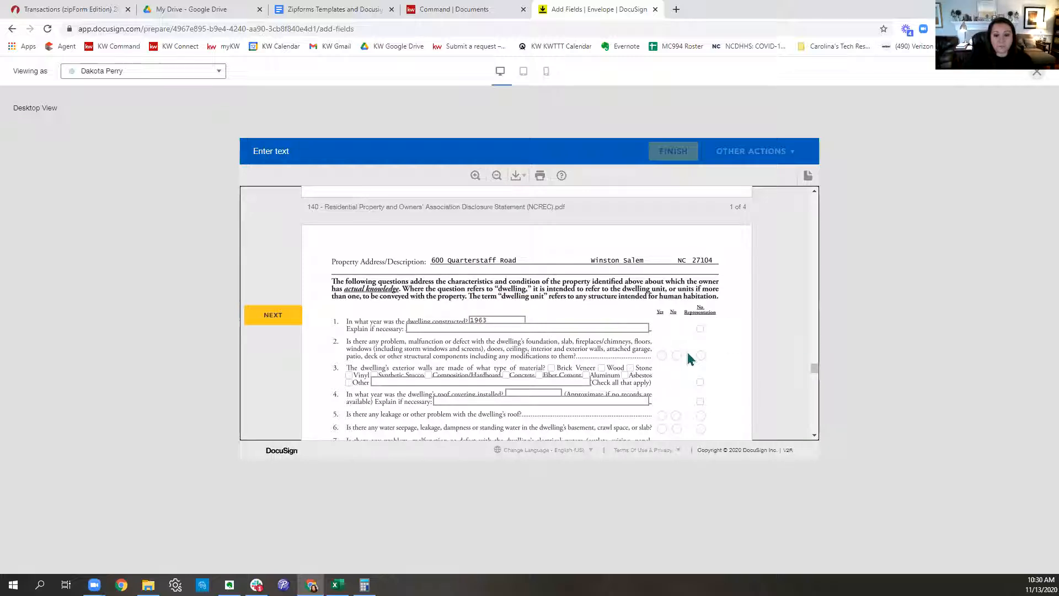
click(534, 328)
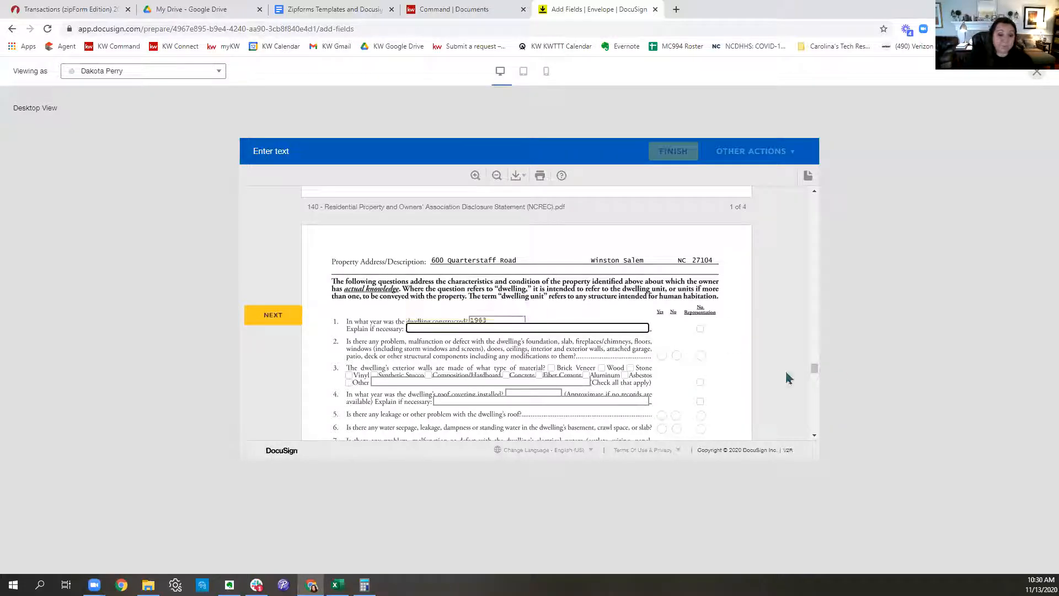
Answer No to questions 2, 5, 6, 7, 8 and 9, then close the preview
click(662, 355)
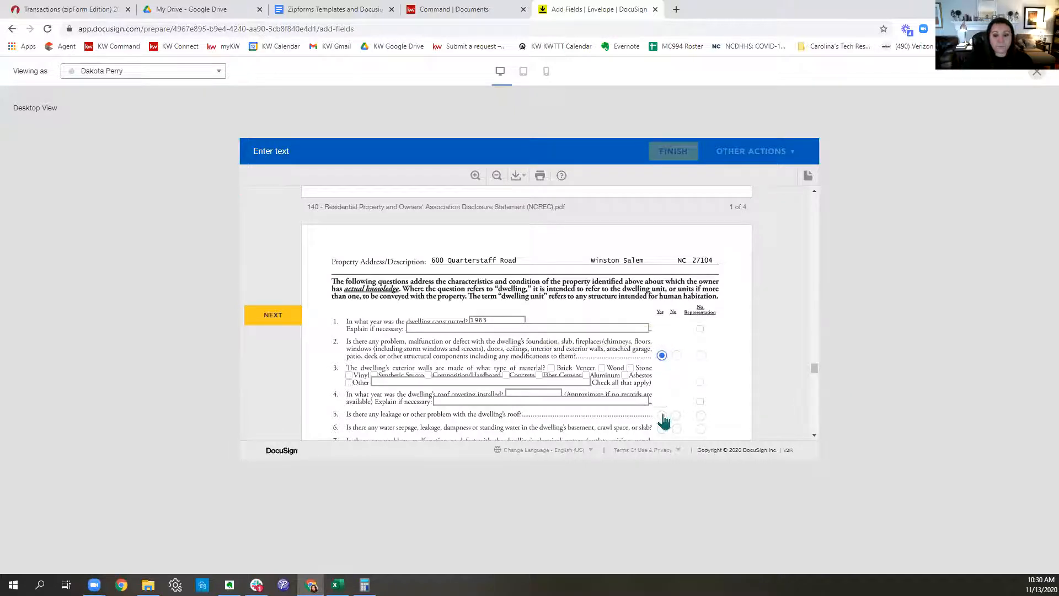
click(677, 355)
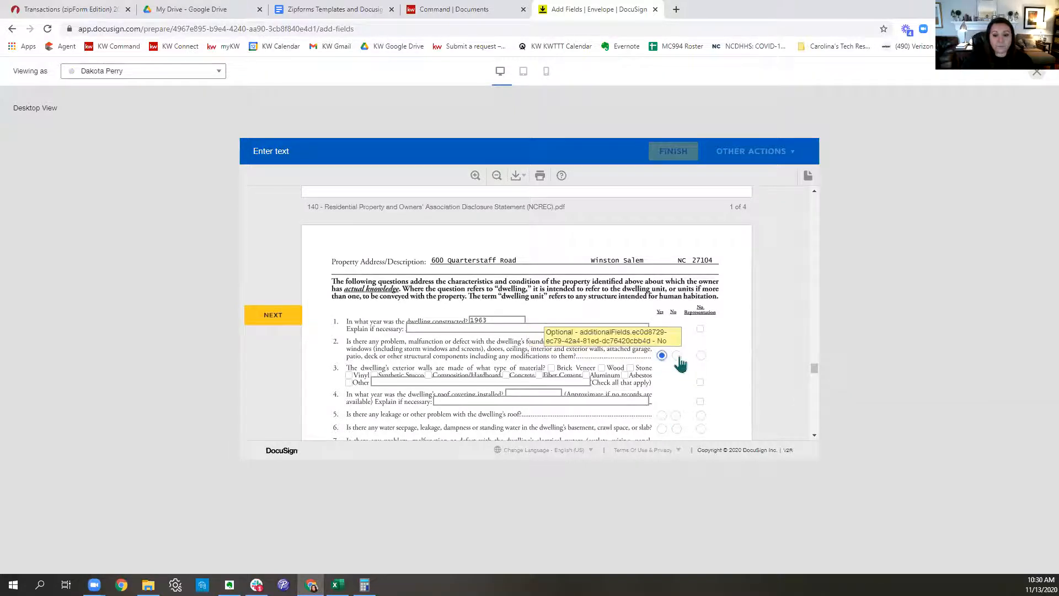
click(673, 416)
click(676, 428)
scroll(702, 367, down, 2)
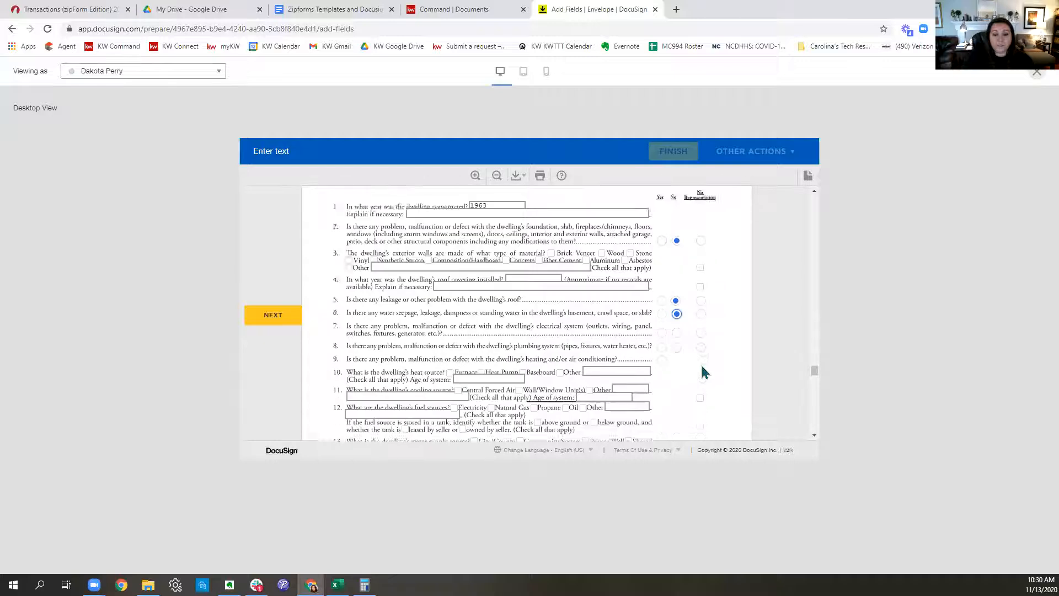
scroll(703, 373, down, 1)
click(677, 281)
click(677, 298)
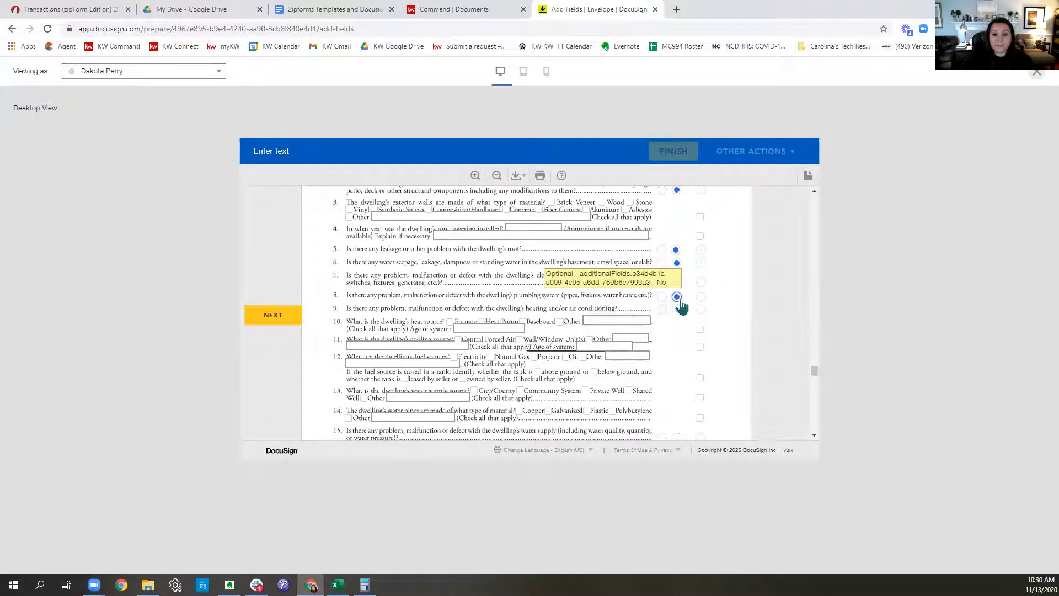
click(676, 308)
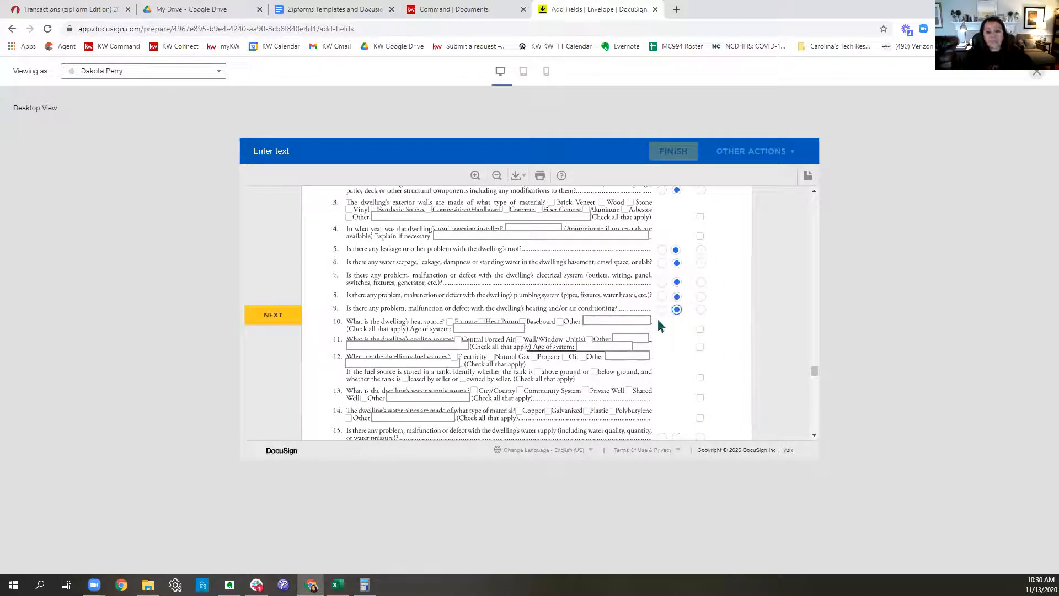
scroll(662, 327, down, 2)
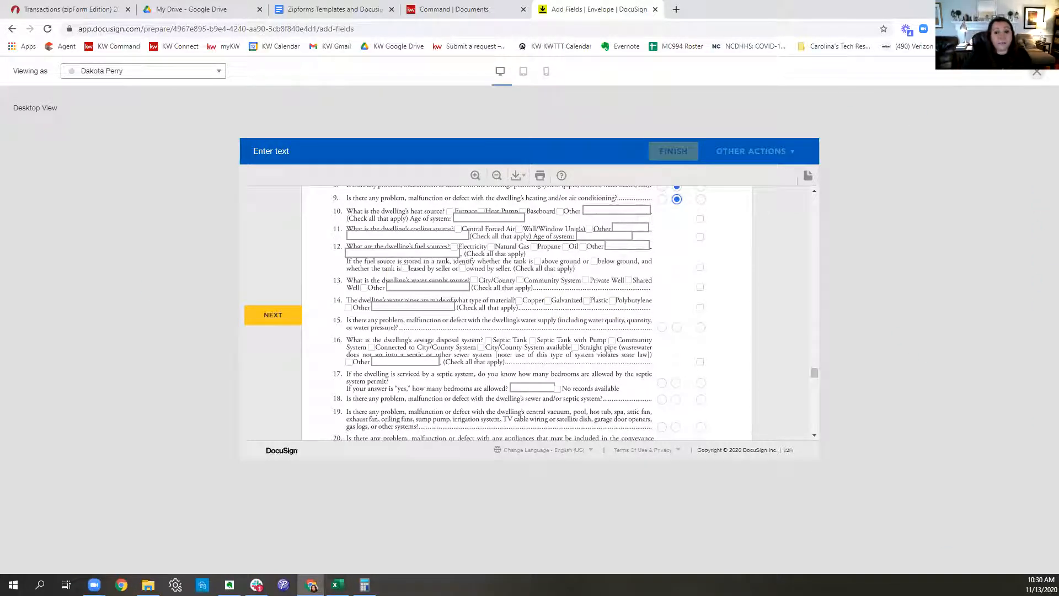
click(1035, 76)
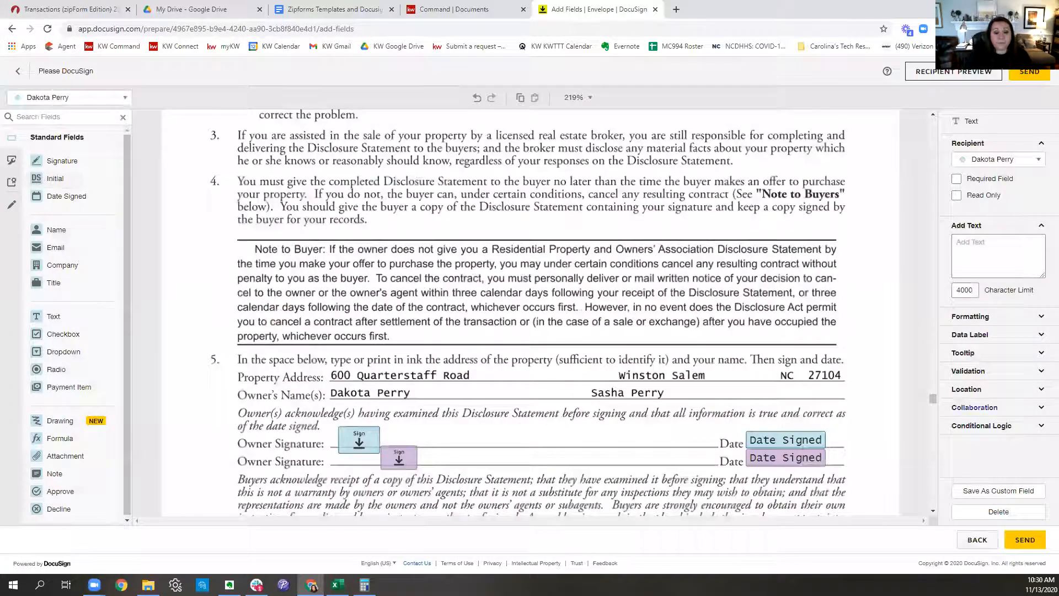
Scroll through the Add Fields editor to review the placed disclosure fields
scroll(769, 403, down, 15)
scroll(770, 402, down, 20)
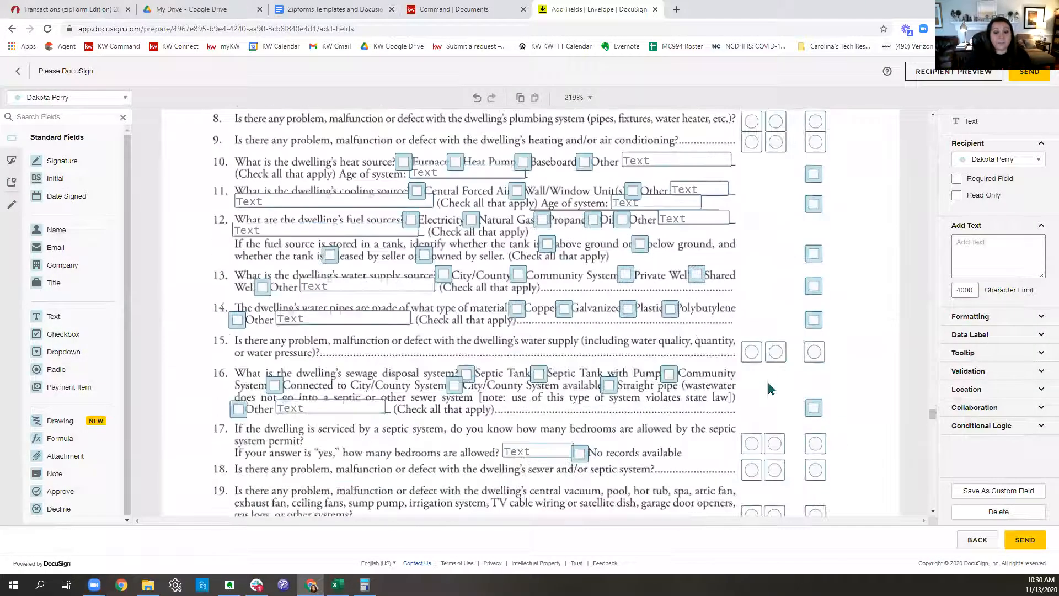
scroll(651, 336, down, 20)
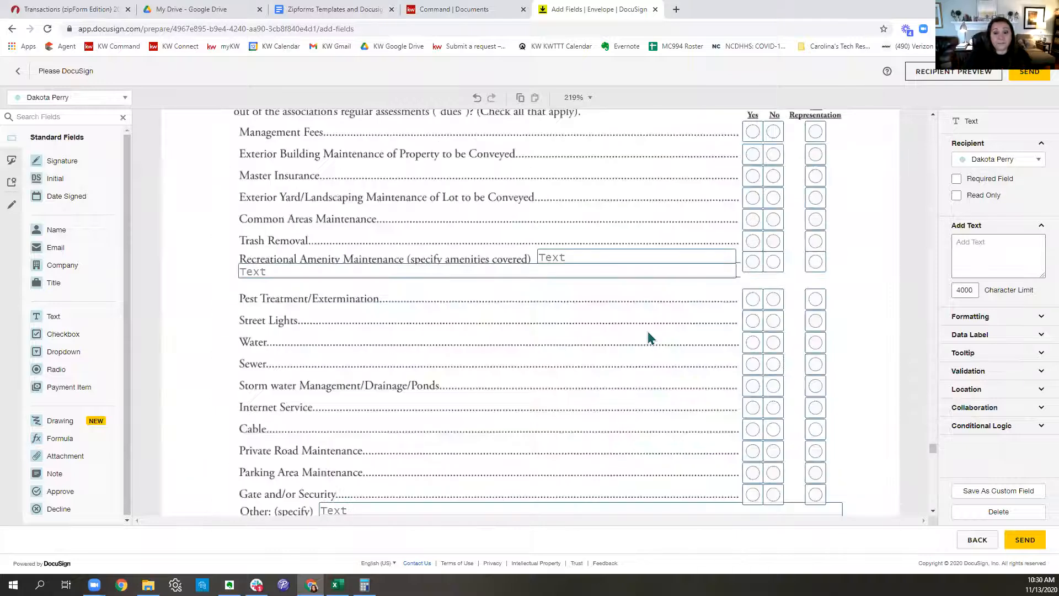
scroll(651, 337, down, 20)
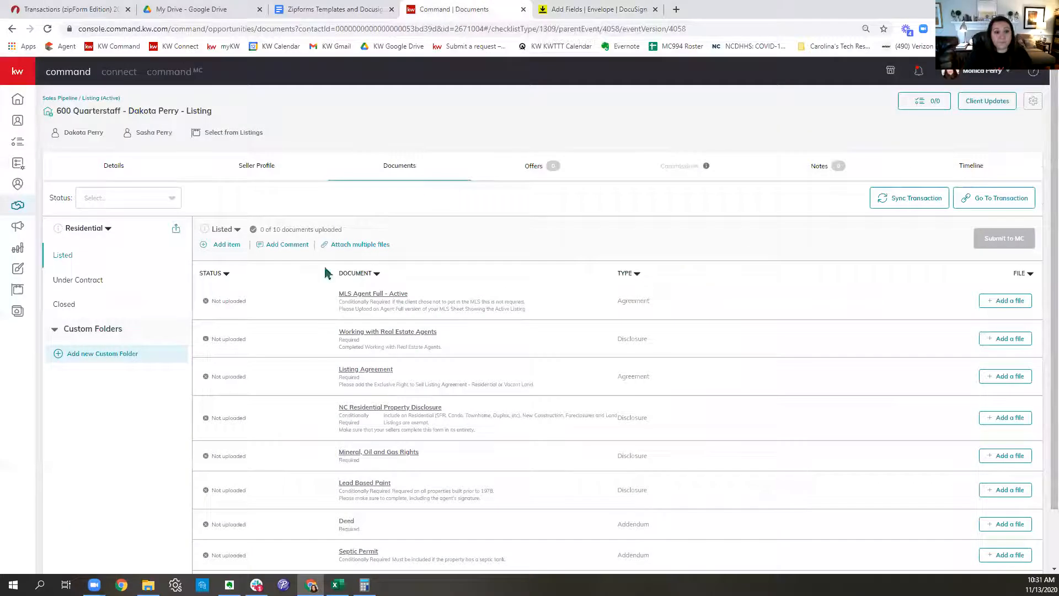
click(381, 247)
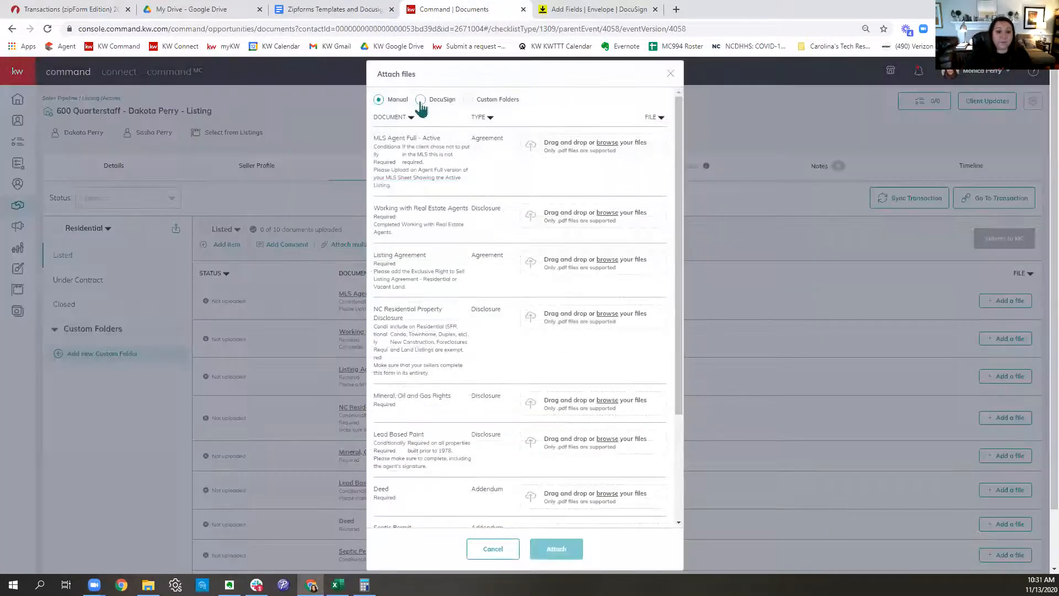
click(421, 100)
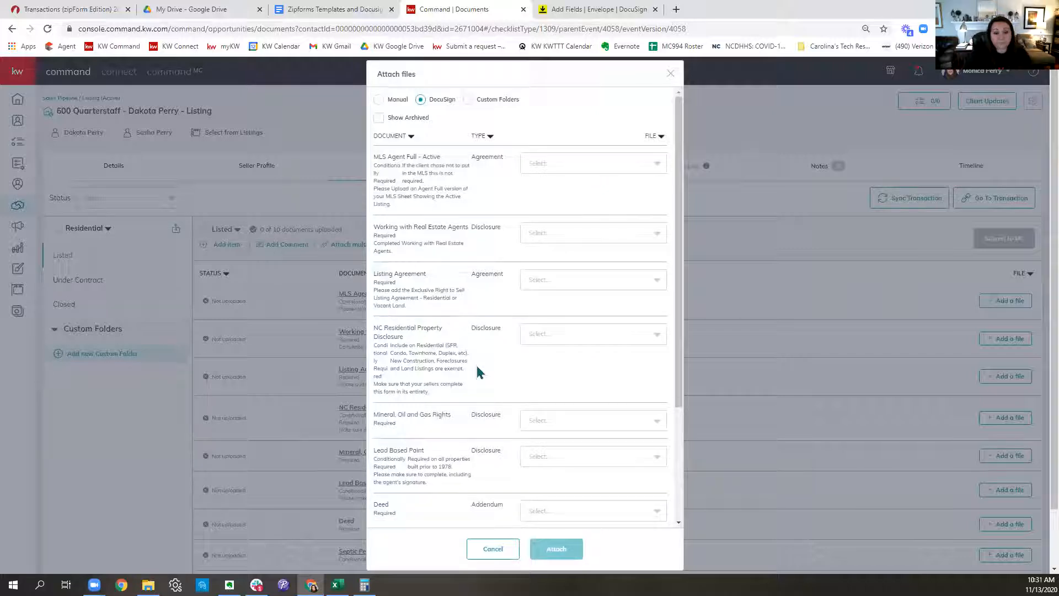
click(592, 233)
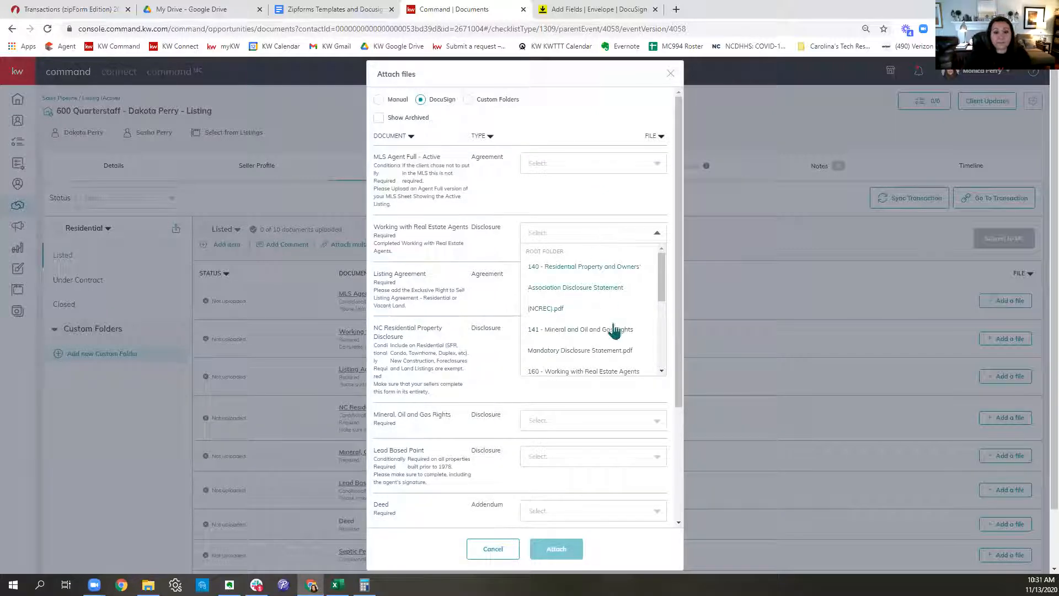
scroll(605, 270, down, 5)
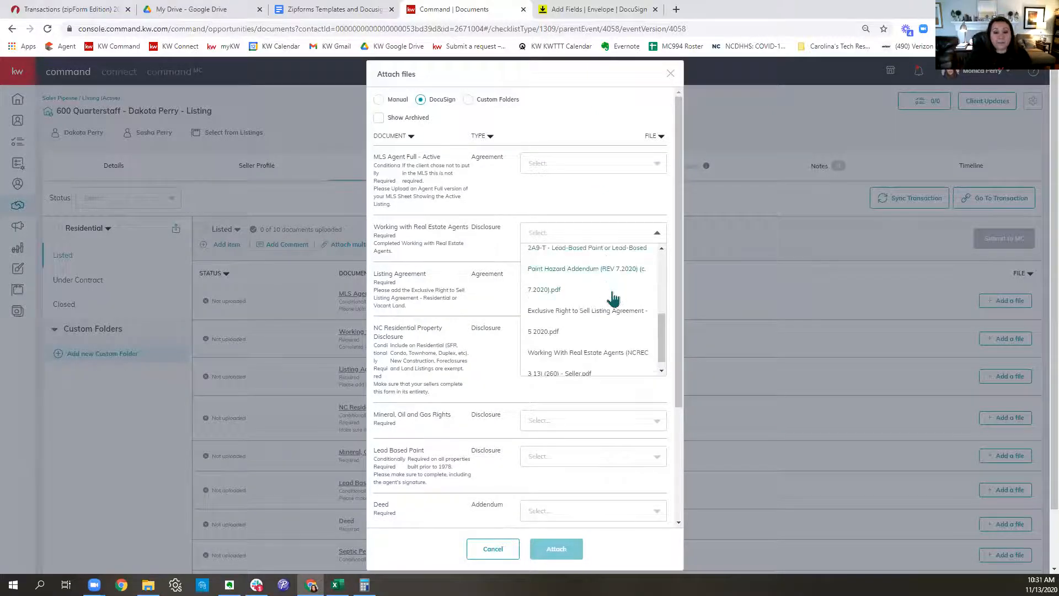
scroll(613, 347, down, 1)
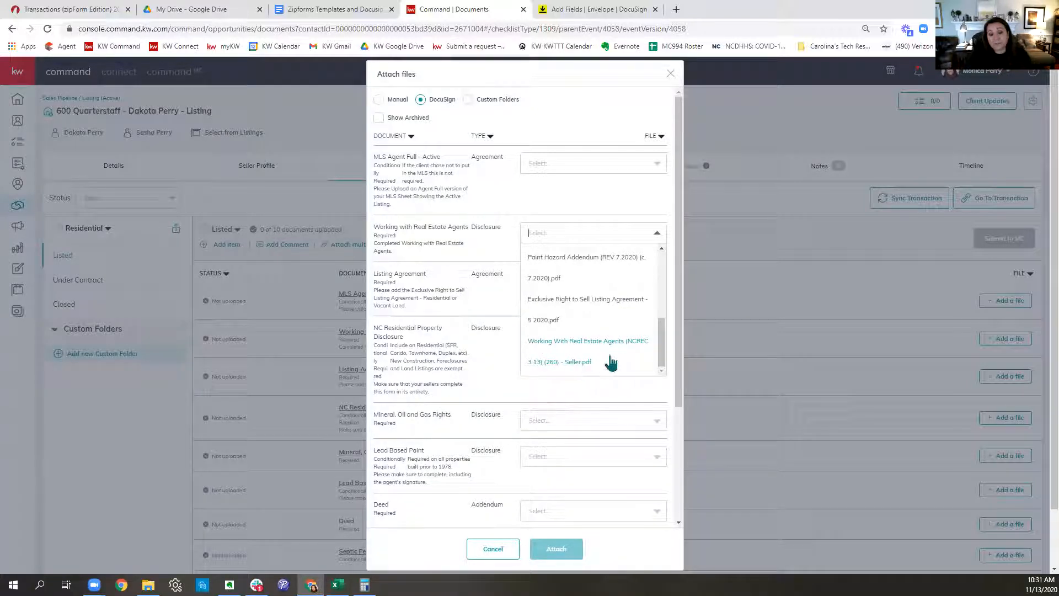
scroll(611, 360, up, 1)
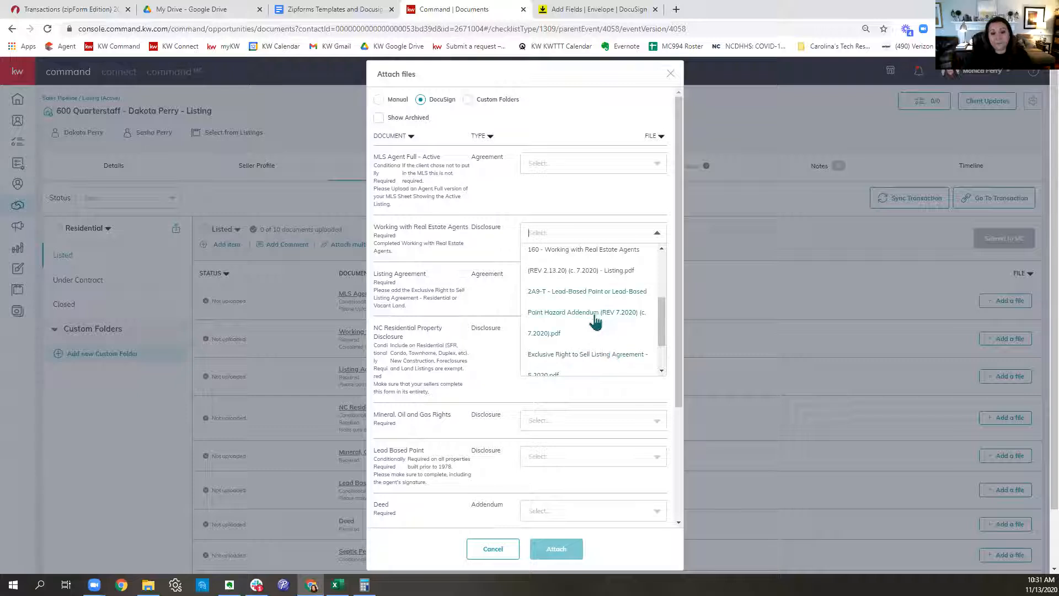
scroll(594, 315, up, 2)
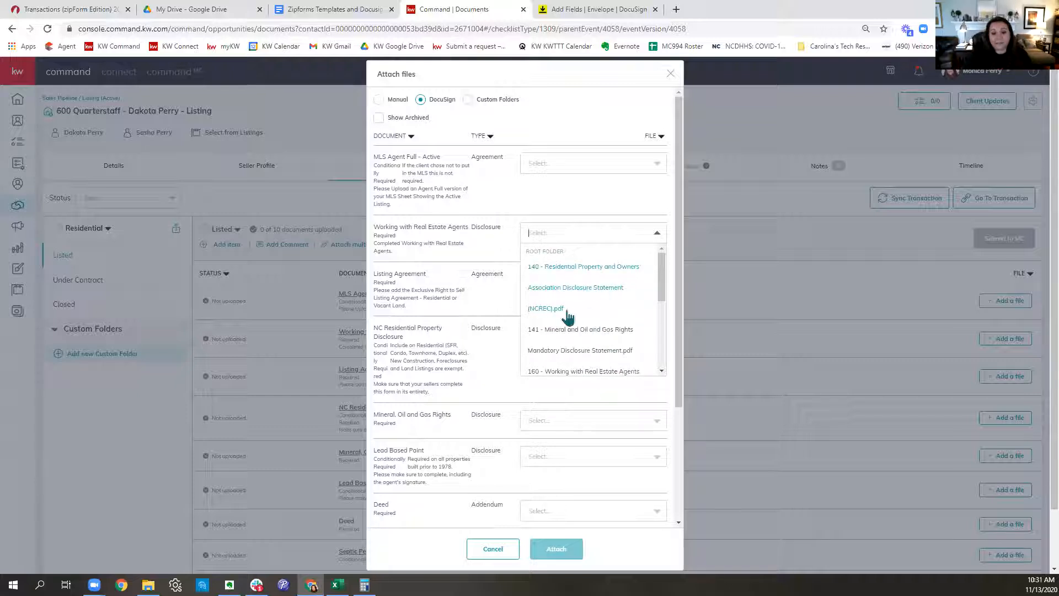
scroll(592, 316, down, 5)
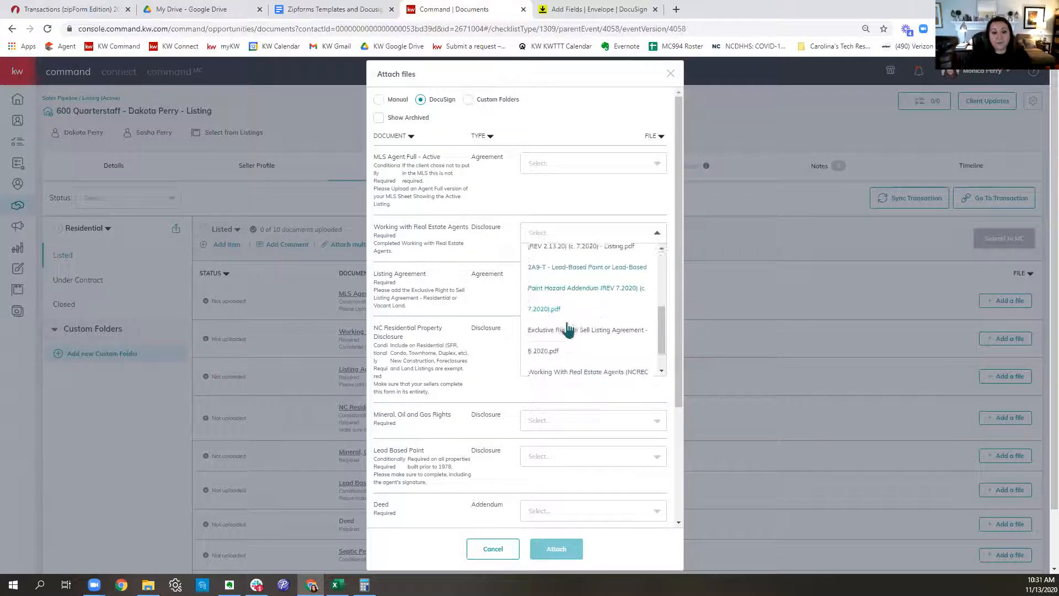
click(670, 74)
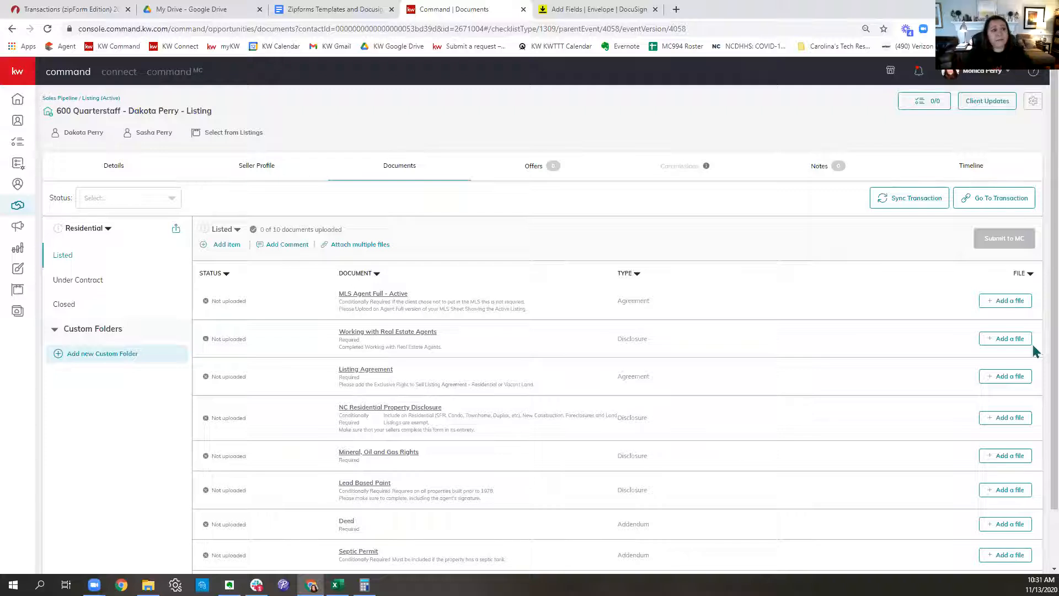
Open the Buyer Agency Agreement from zipForm's 2020 Buyer Package template
click(81, 11)
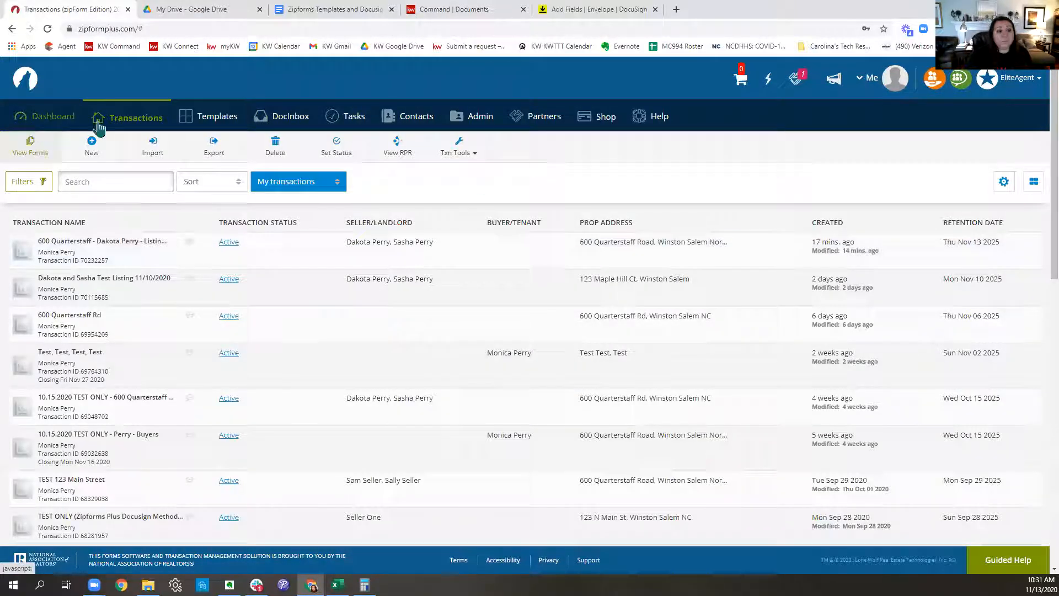
click(239, 113)
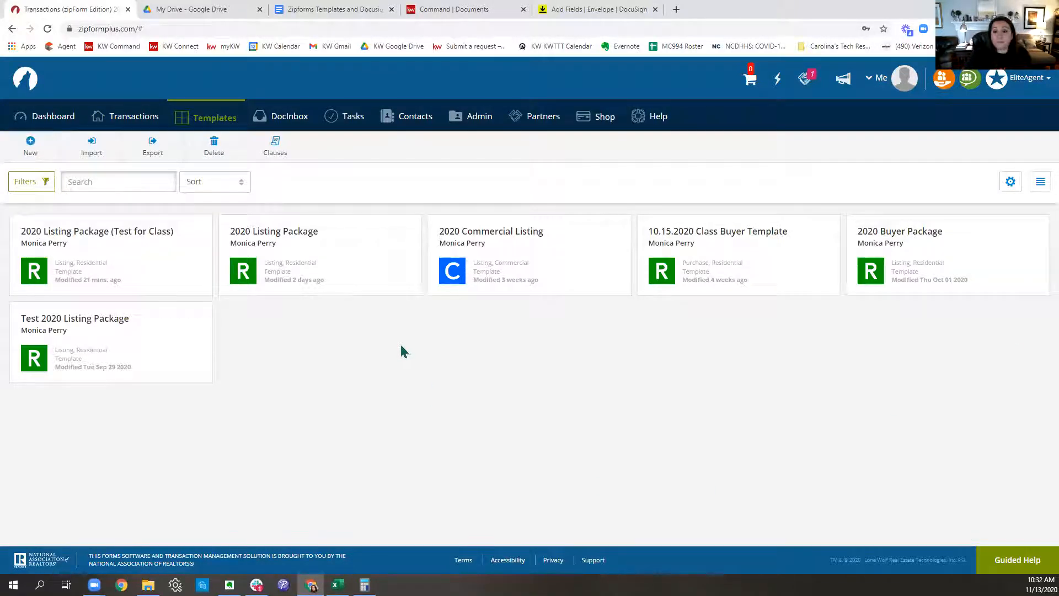
click(910, 284)
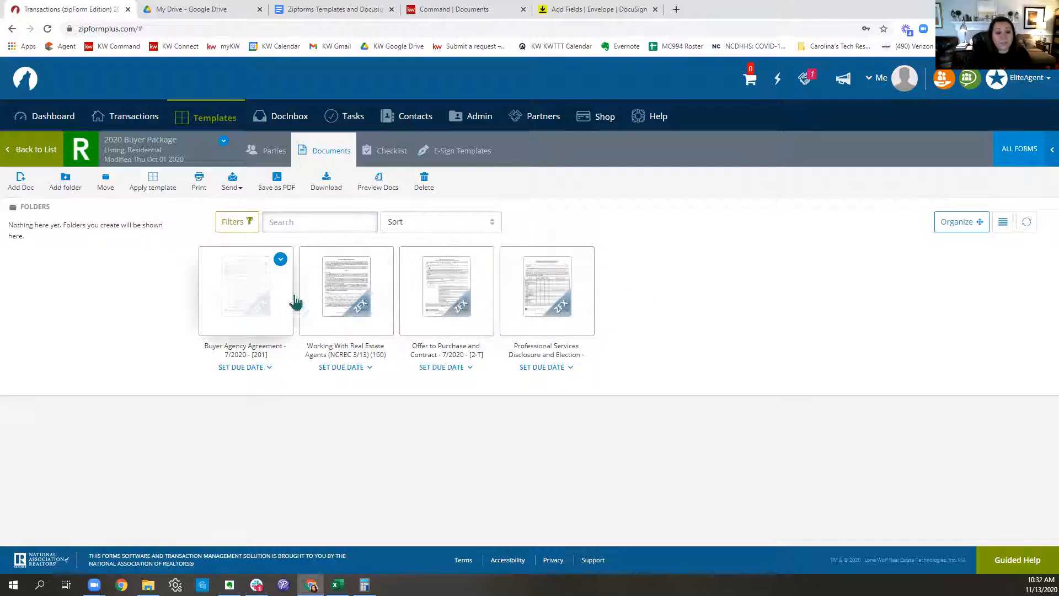
click(238, 299)
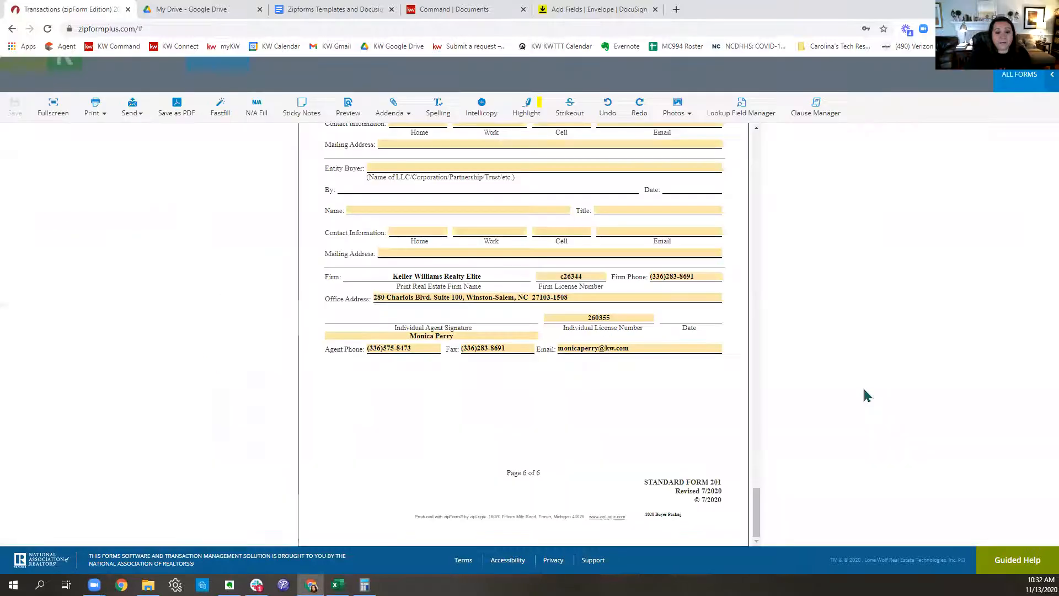
Clear the agreement's entered-into date, leaving it blank
scroll(606, 408, up, 3)
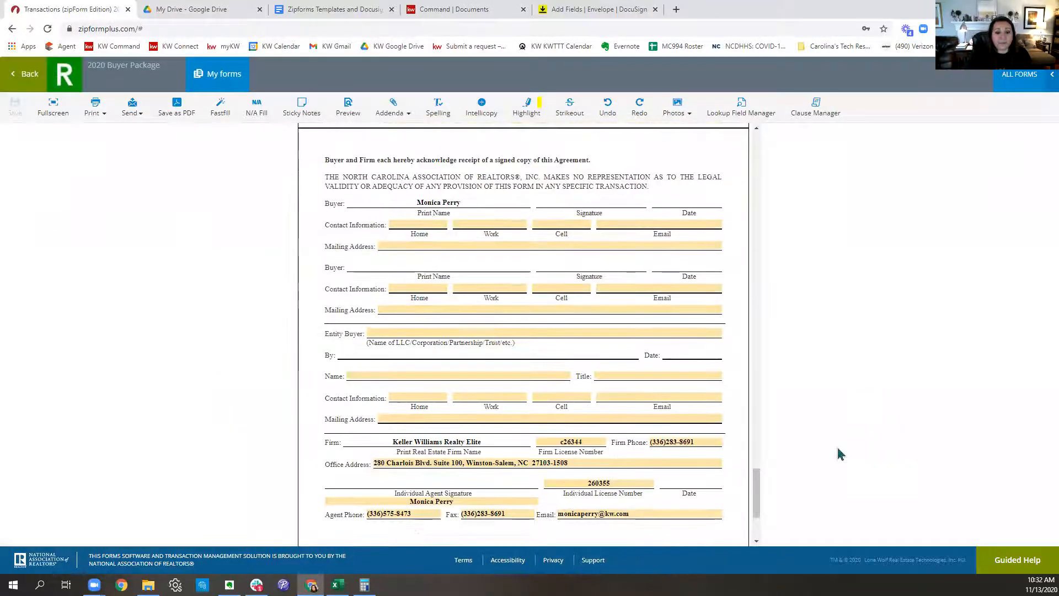
drag(758, 494, 737, 153)
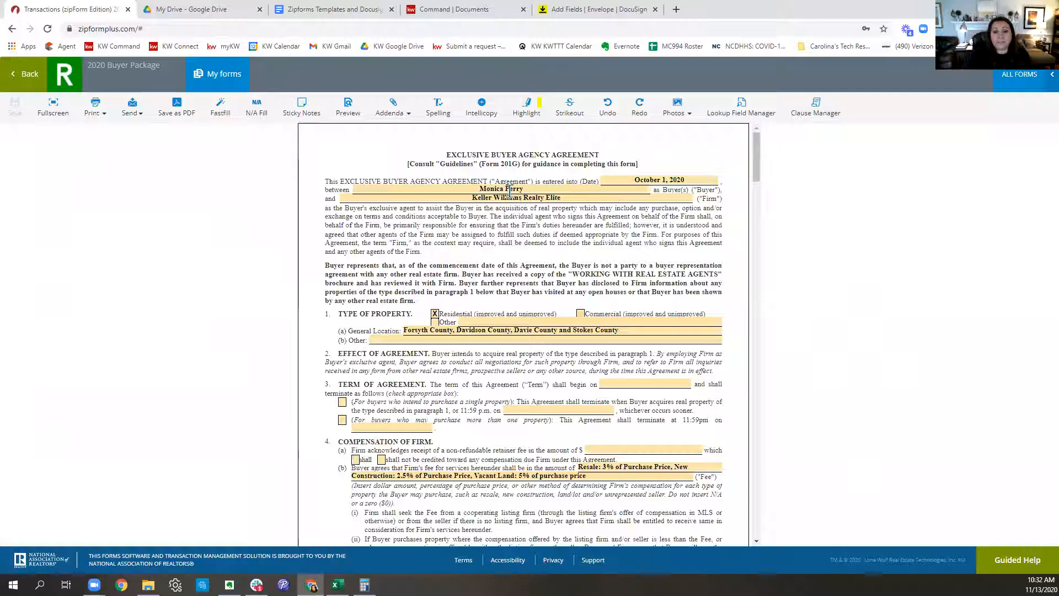
click(711, 180)
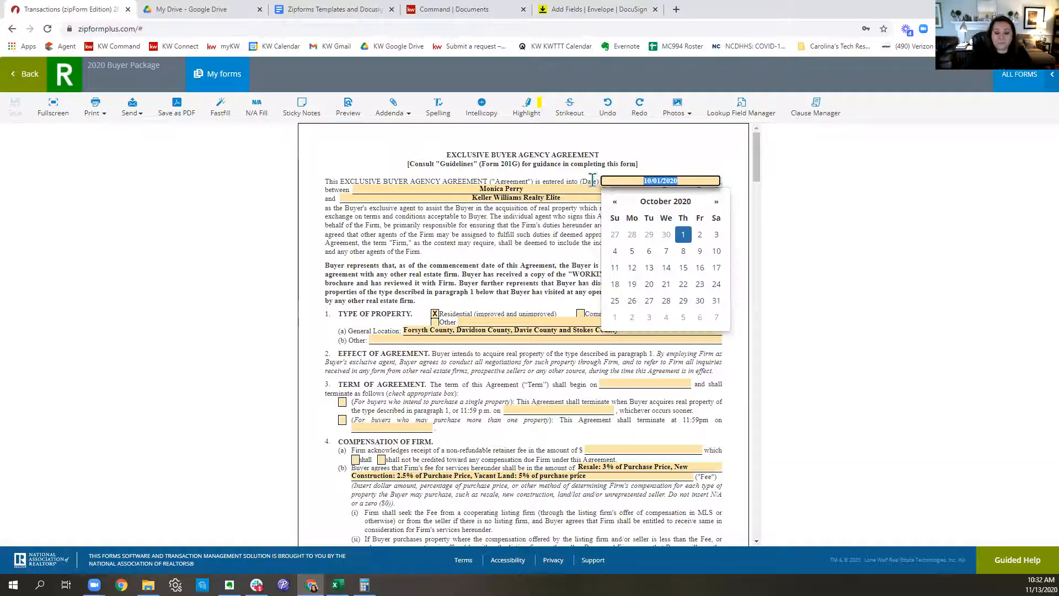
key(BackSpace)
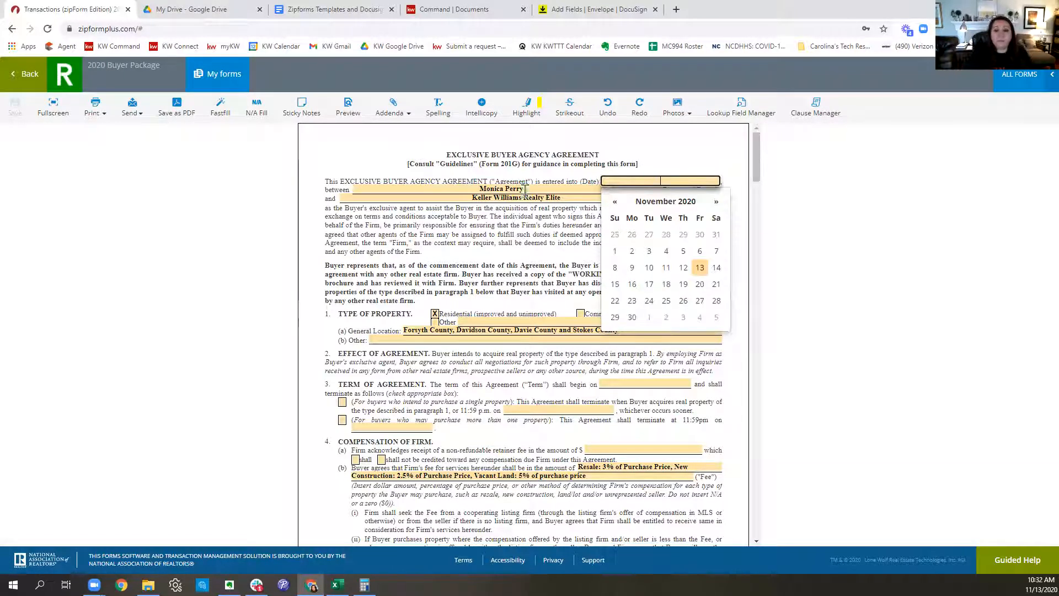
click(526, 259)
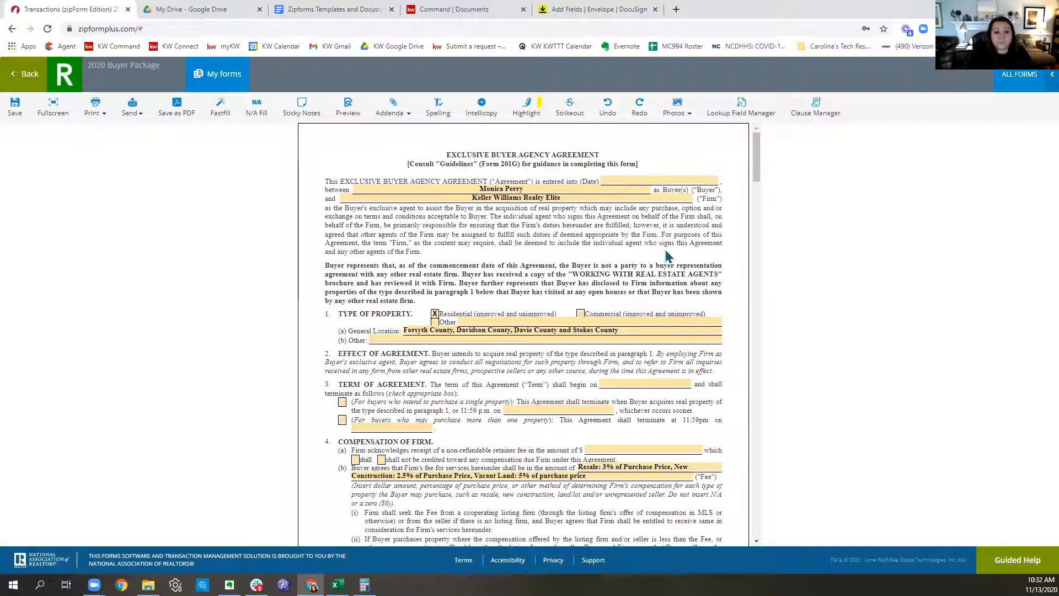
Review General Location and the rest of the form, then return to the package documents
scroll(708, 267, down, 1)
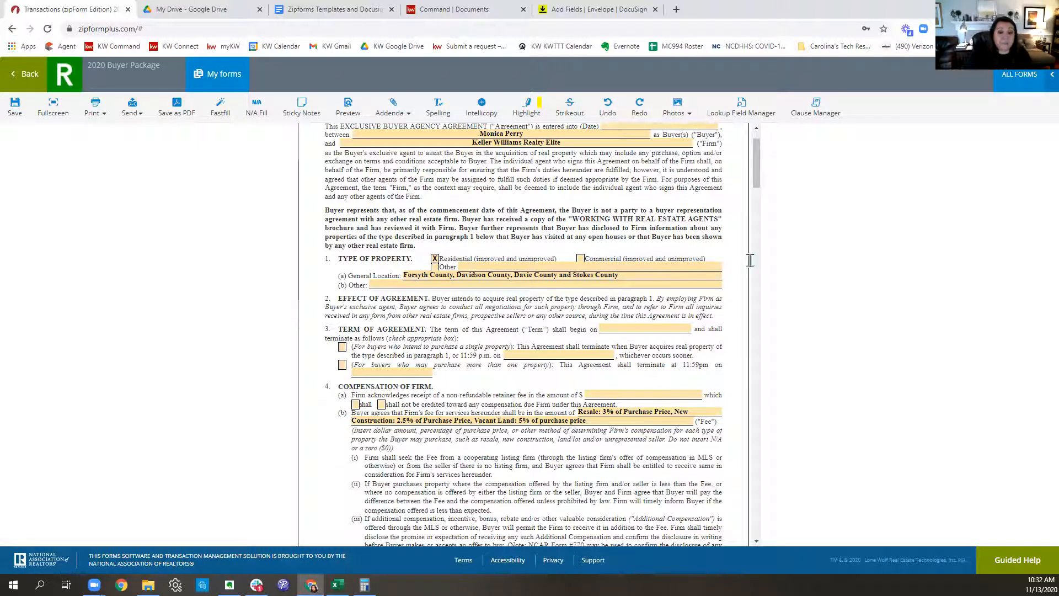
click(650, 278)
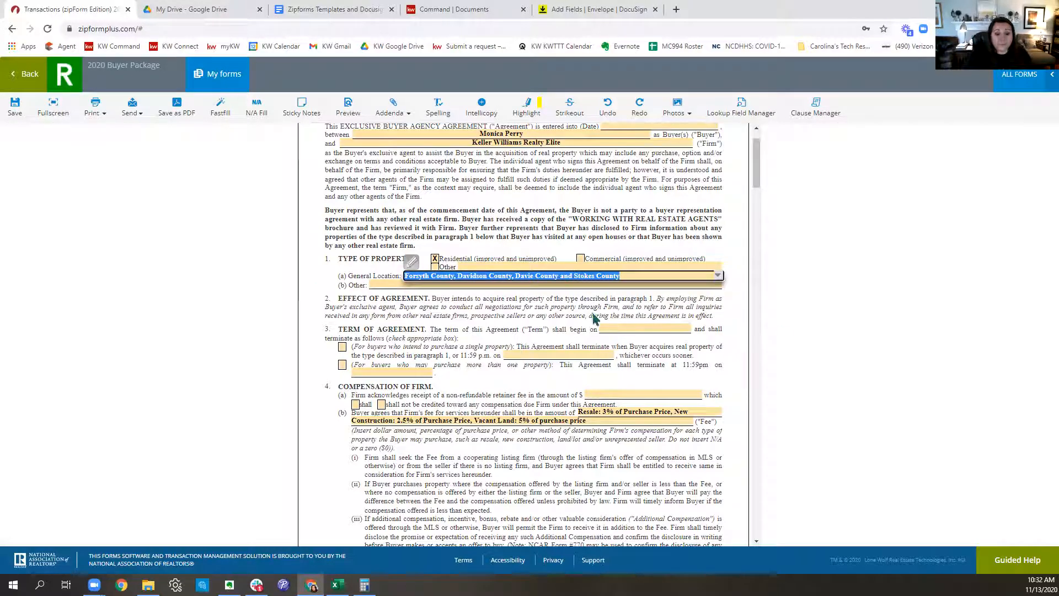
click(545, 318)
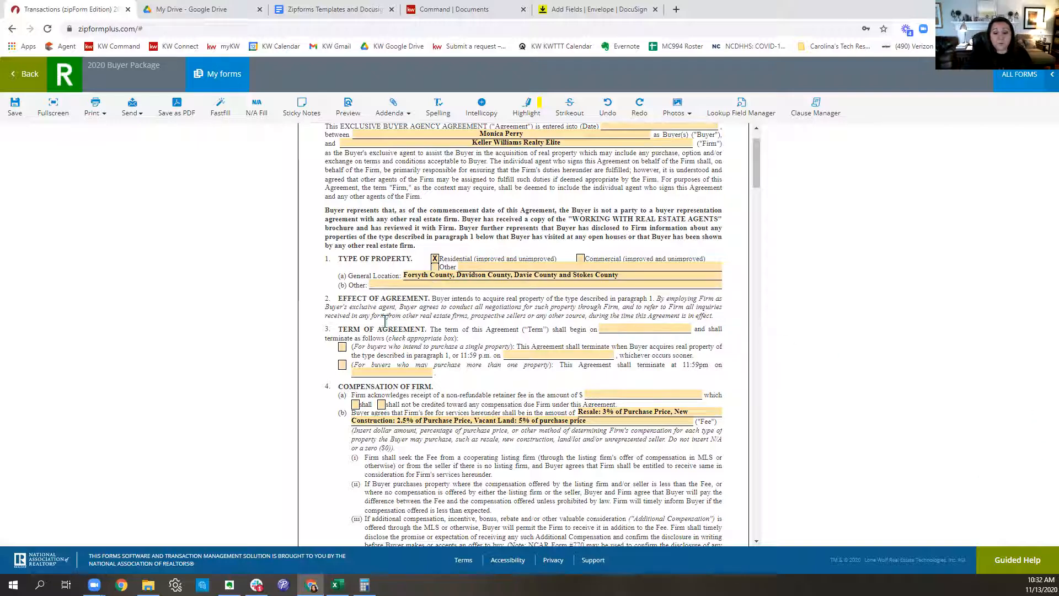
scroll(716, 329, down, 3)
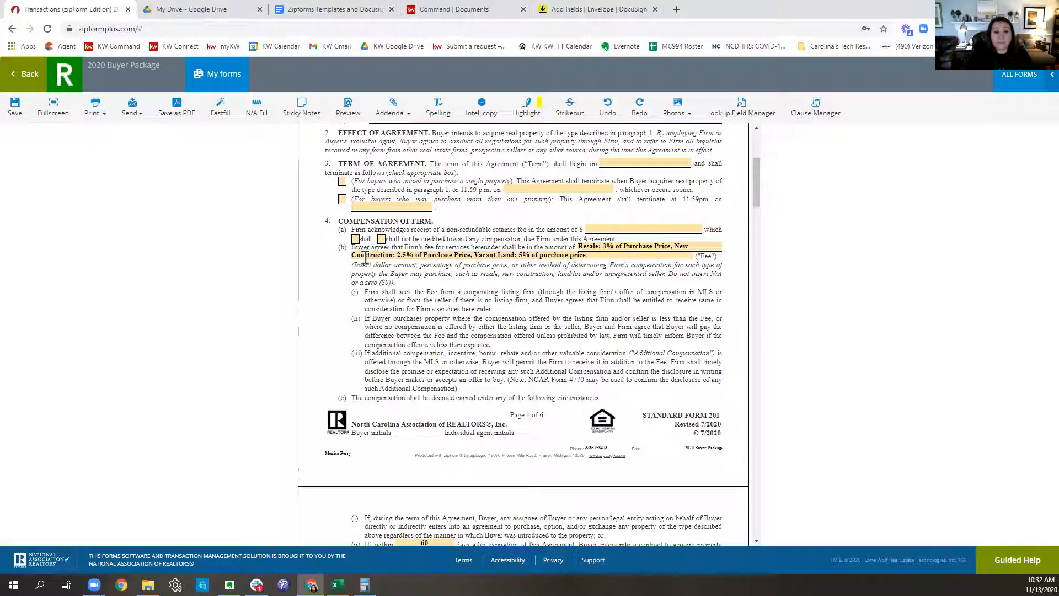
scroll(549, 263, down, 13)
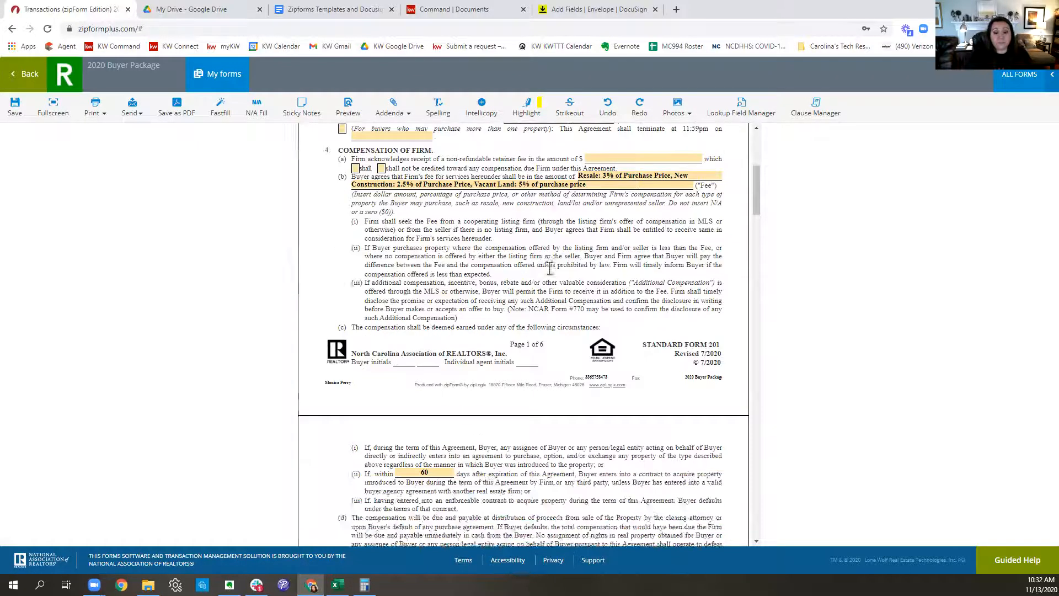
scroll(549, 276, down, 8)
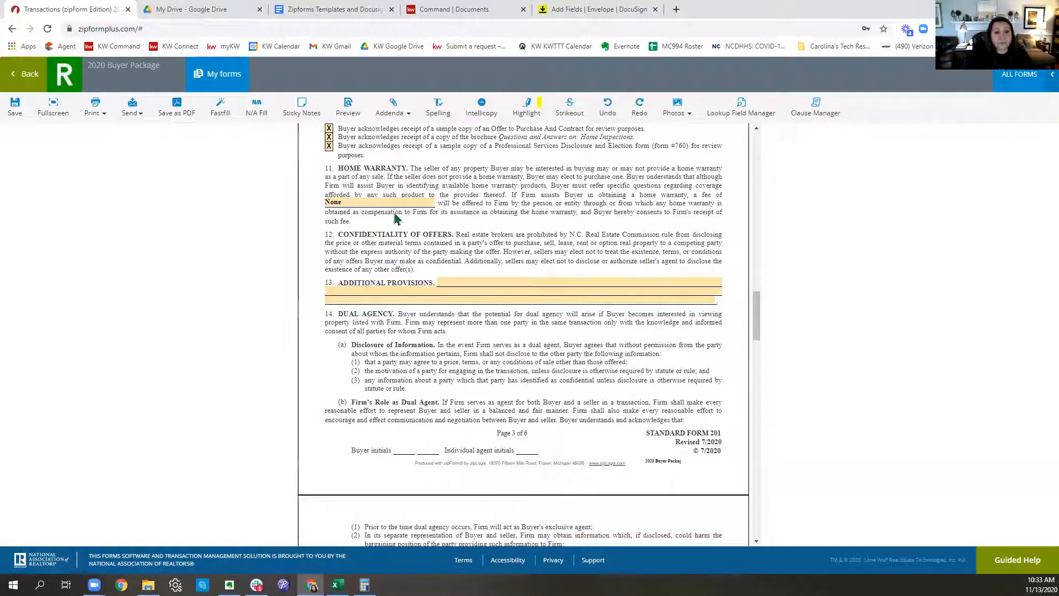
scroll(640, 295, down, 5)
scroll(643, 299, down, 7)
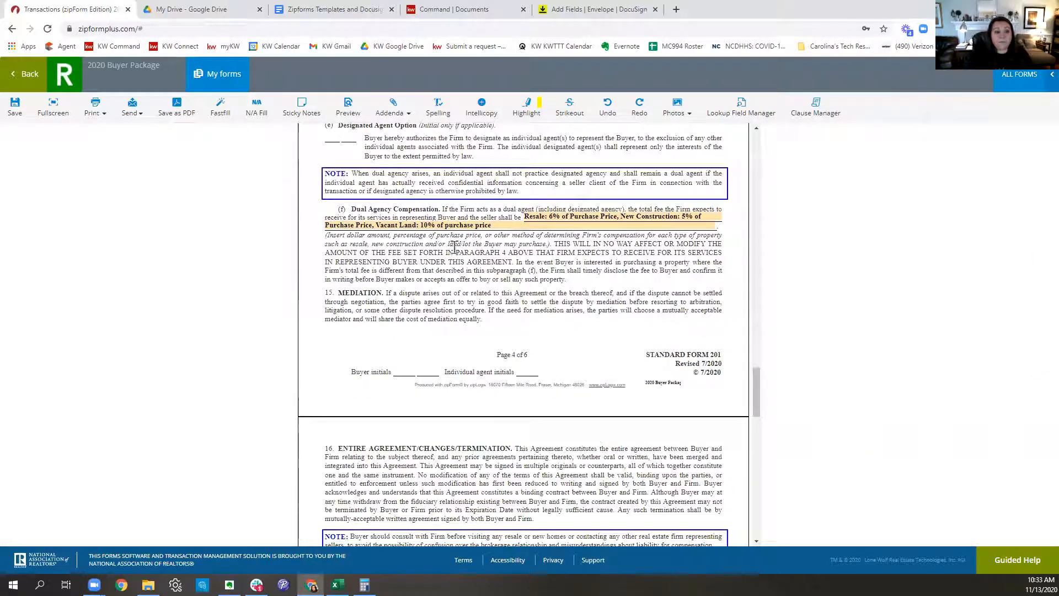
click(24, 73)
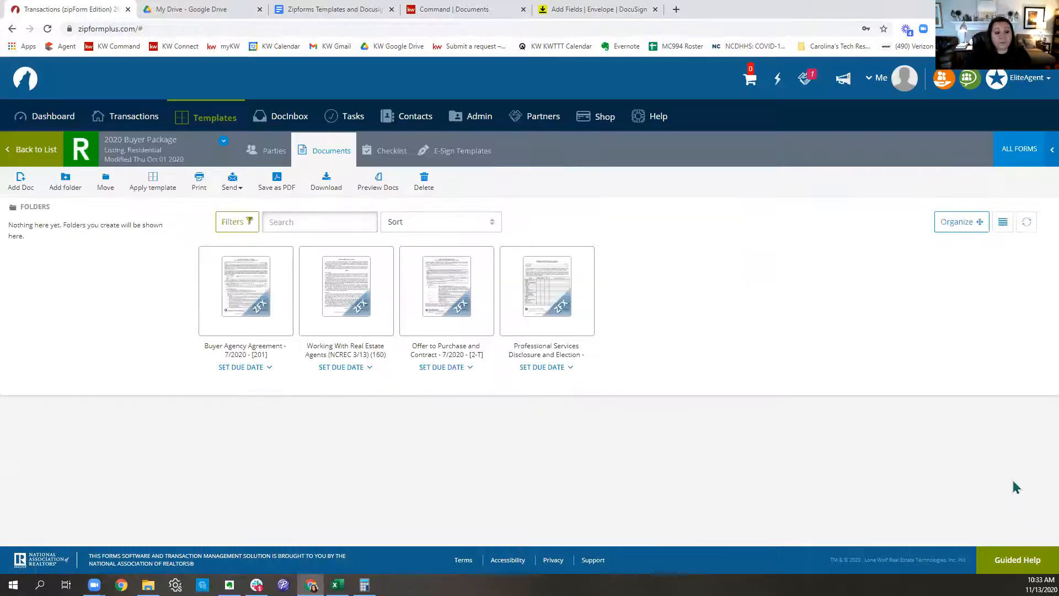
Start a new Buyer opportunity in KW Command with the client and co-buyer contacts selected
click(447, 9)
click(18, 205)
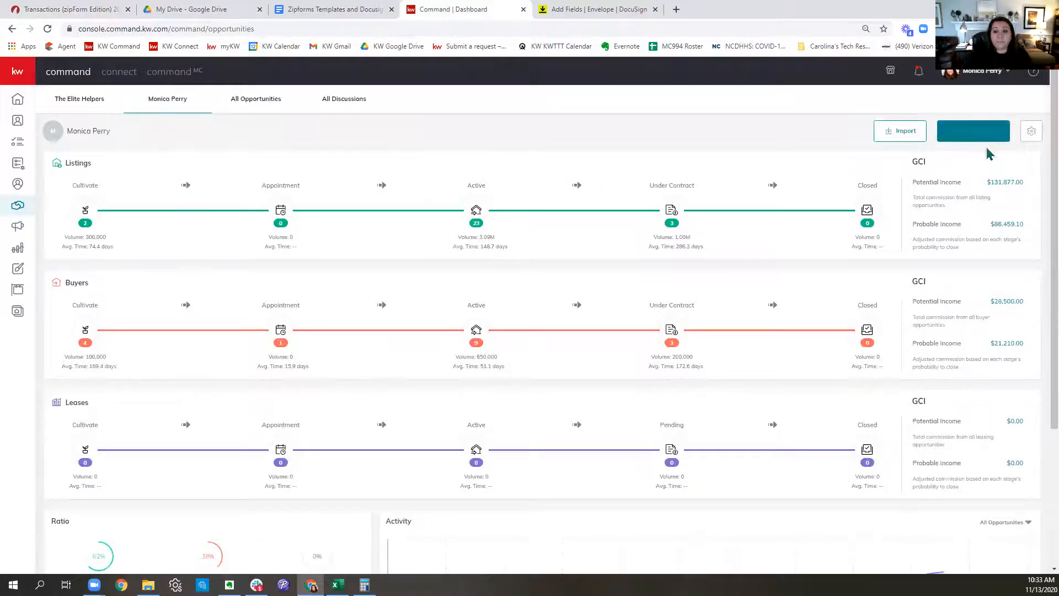
click(986, 138)
click(463, 219)
click(433, 259)
click(456, 253)
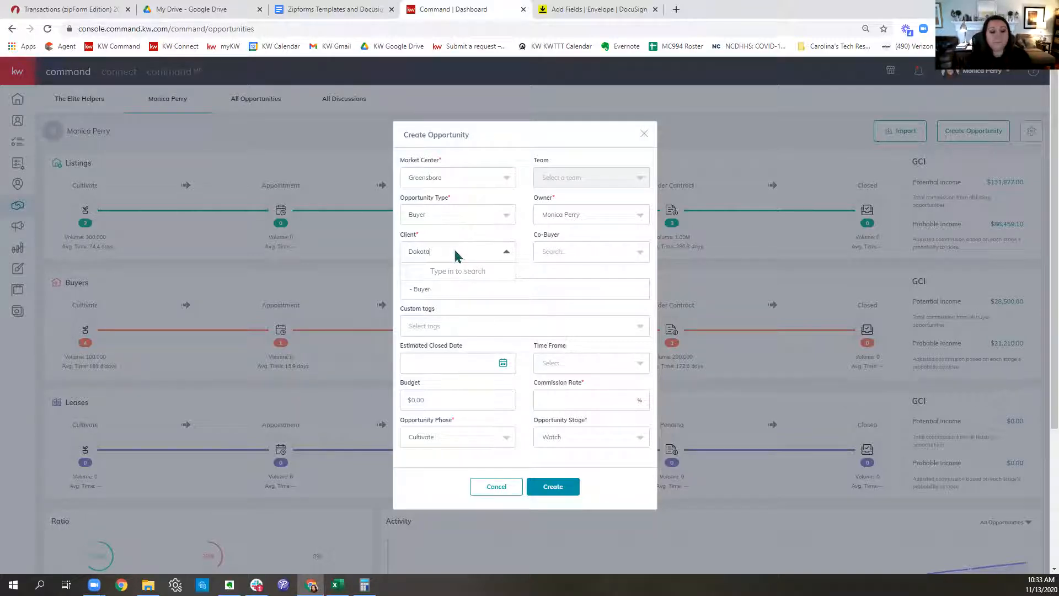
click(459, 271)
click(595, 251)
text(sasha)
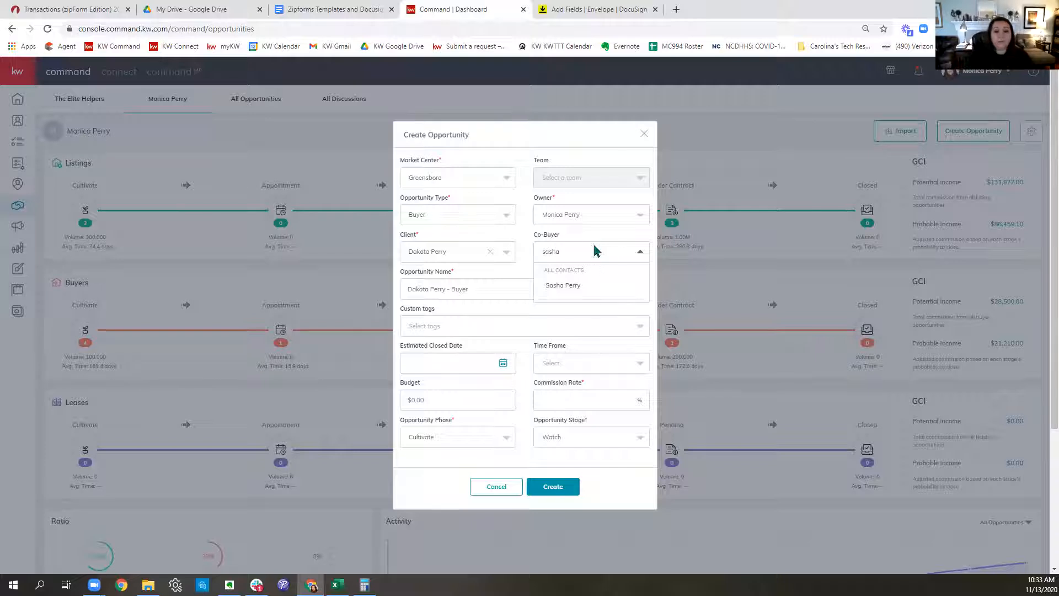
click(583, 286)
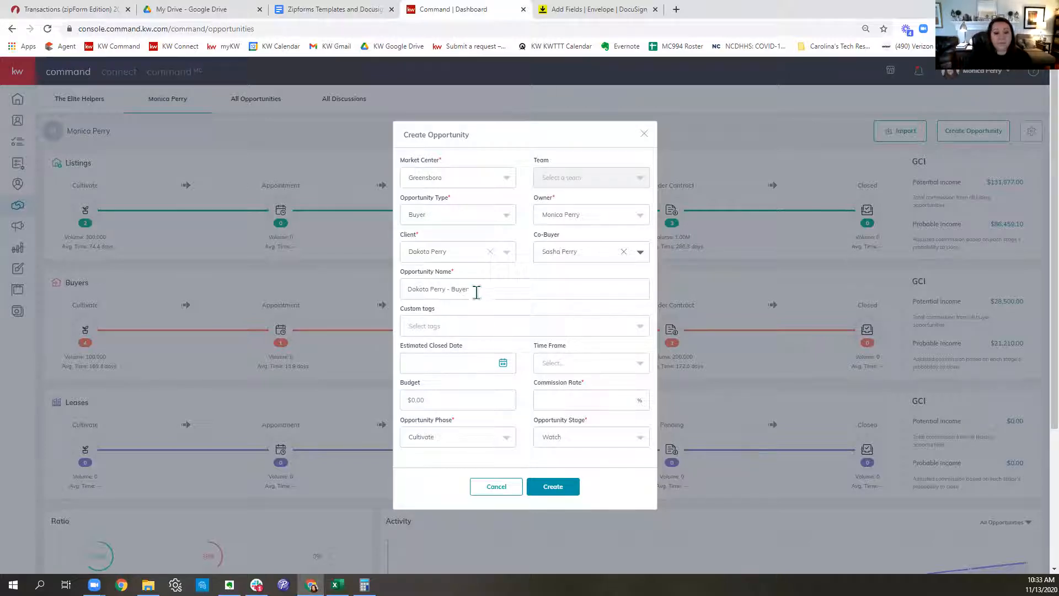
drag(524, 291, 326, 300)
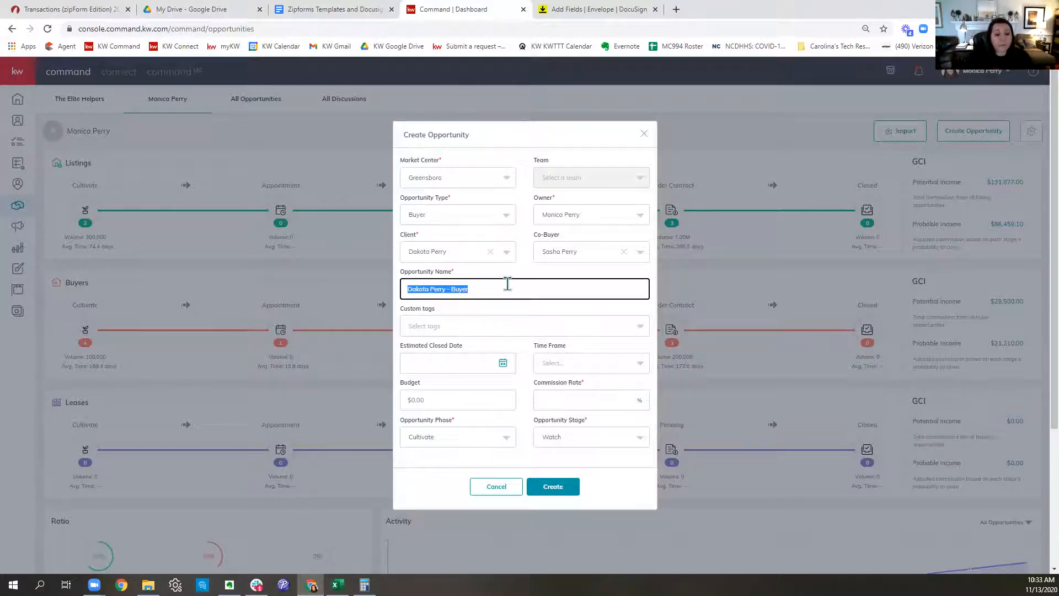
click(508, 284)
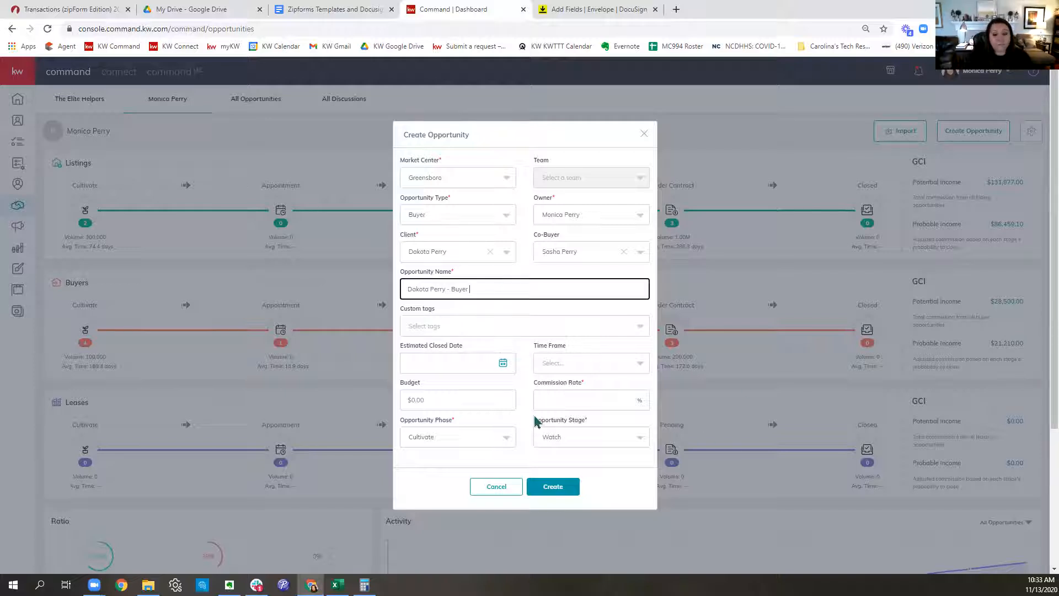
Set 3% commission, Active phase, Searching stage and Winston Salem market center, then create it
click(545, 397)
text(3)
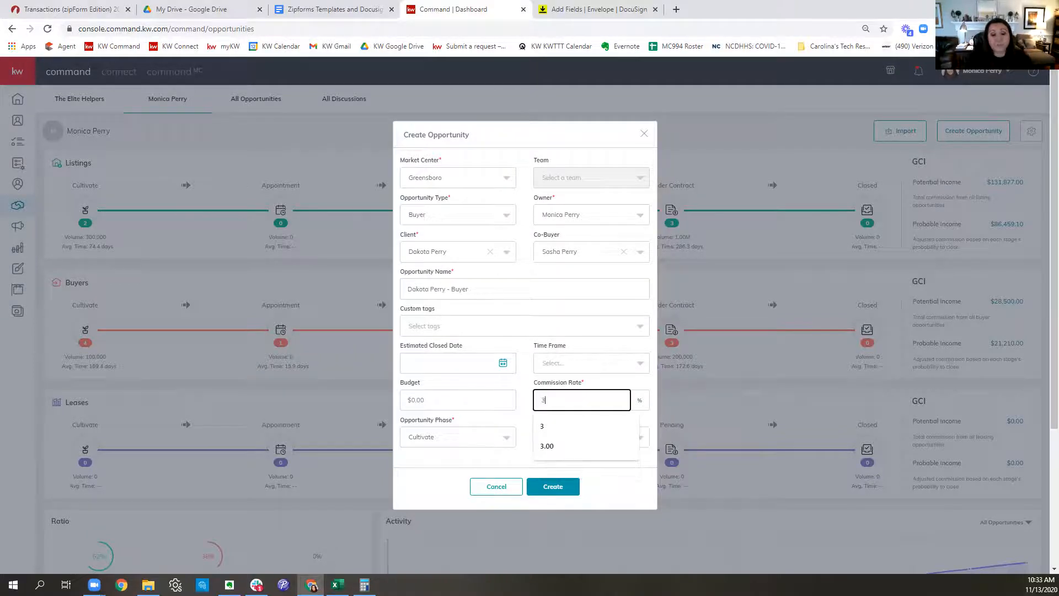
click(424, 438)
click(419, 416)
click(610, 445)
click(584, 340)
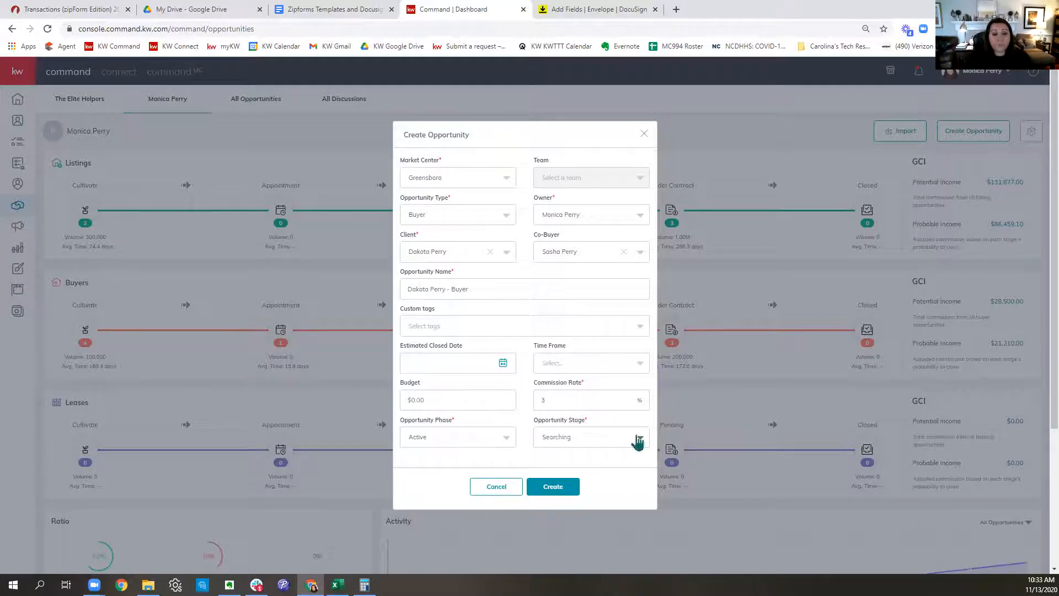
click(451, 178)
click(433, 220)
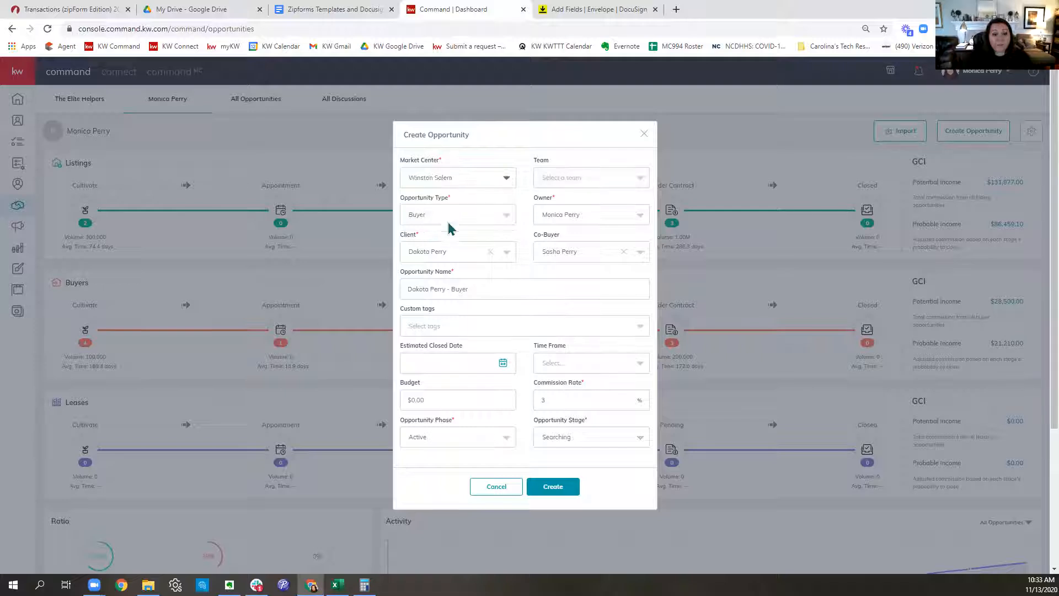
click(554, 487)
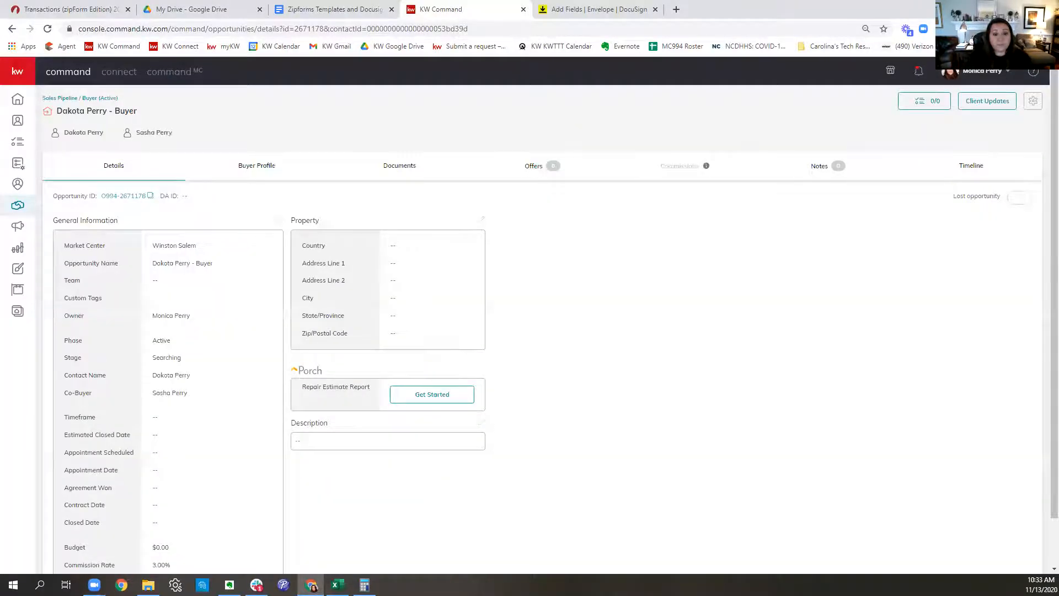
Give the opportunity a Residential checklist and start a DocuSign Rooms transaction for it
click(400, 165)
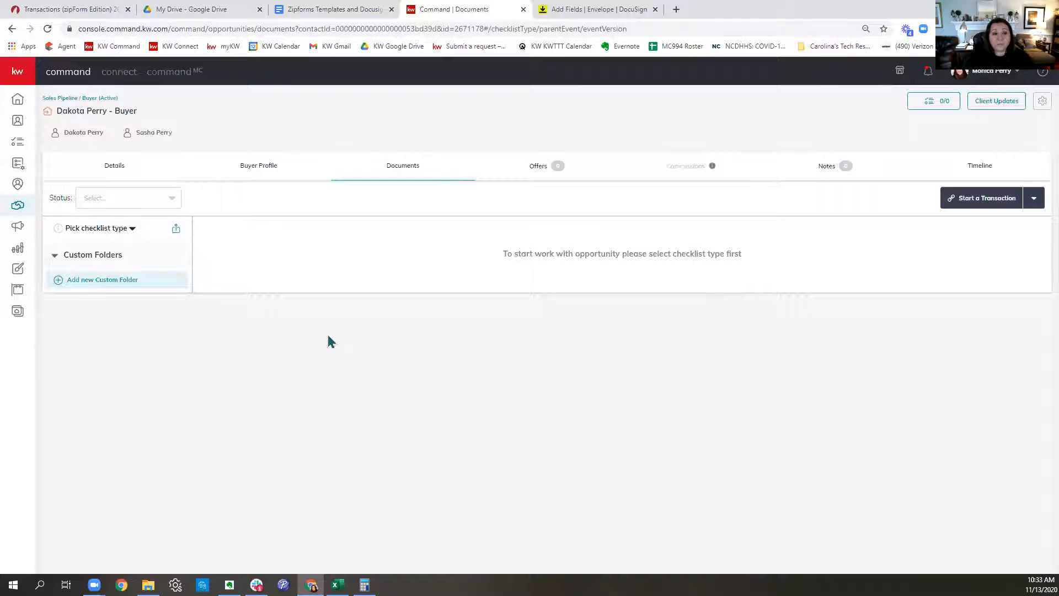
click(125, 229)
click(88, 257)
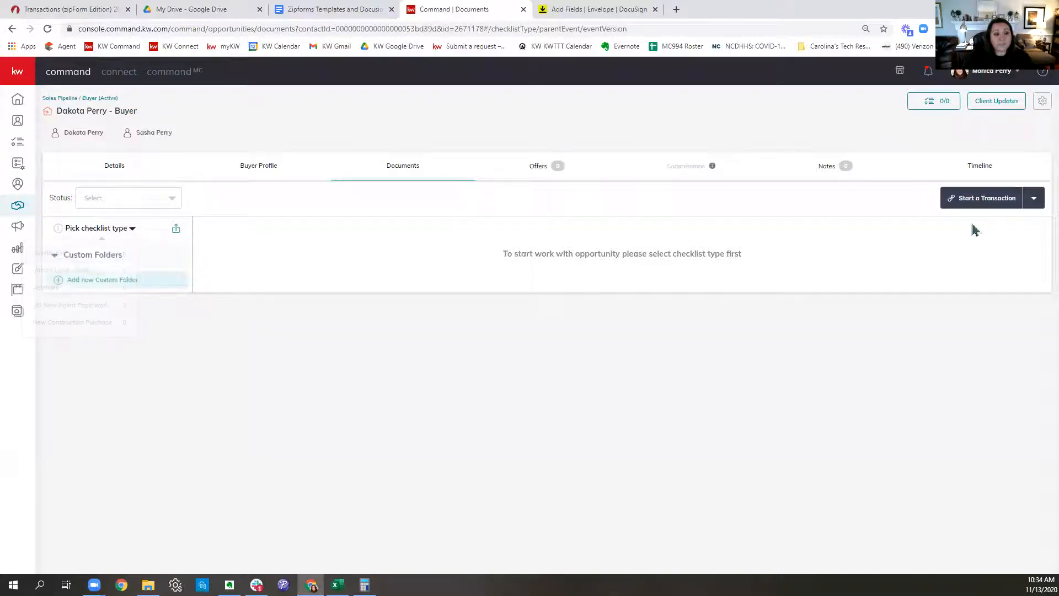
click(991, 200)
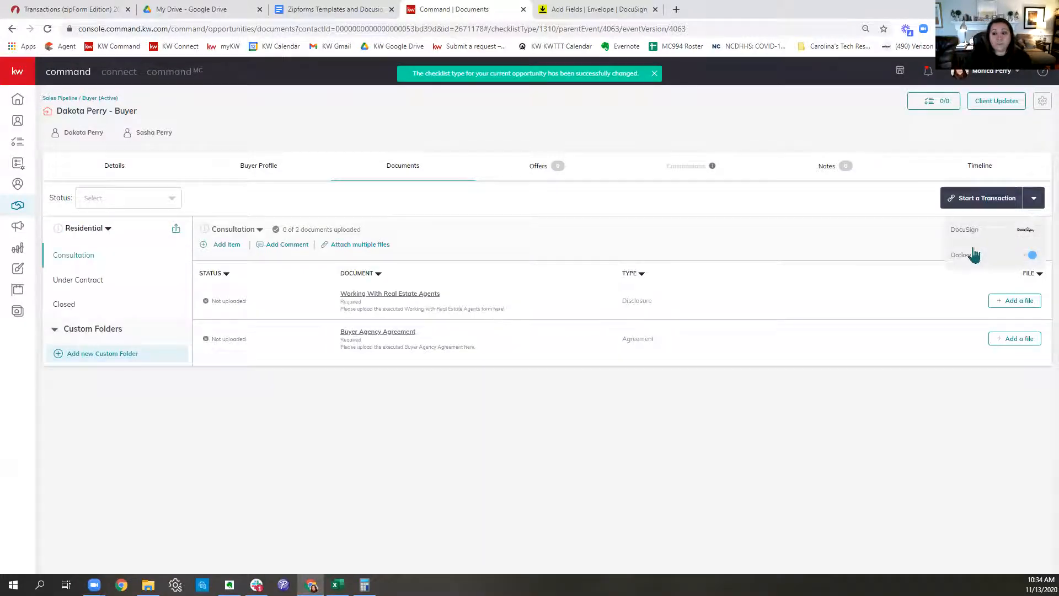
click(969, 232)
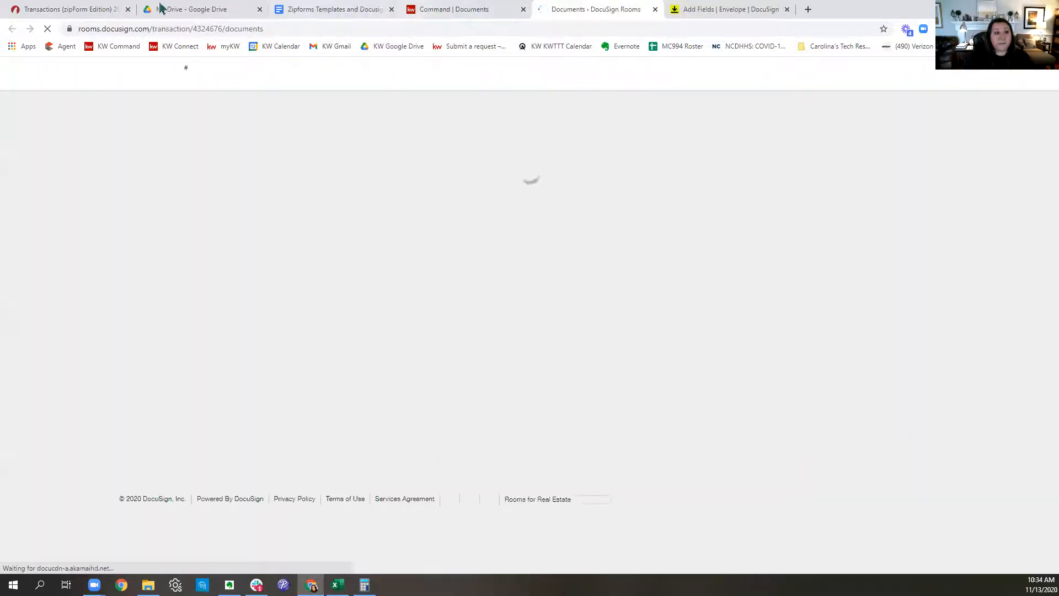
click(44, 9)
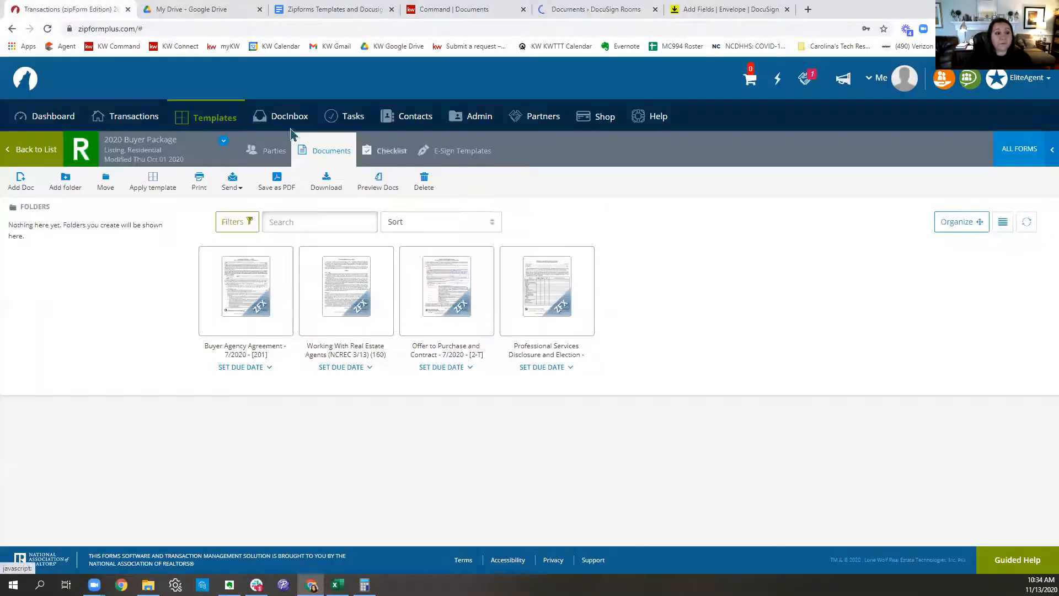
Create a Residential purchase transaction named for the buyer client from the Personal - 2020 Buyer Package template
click(104, 119)
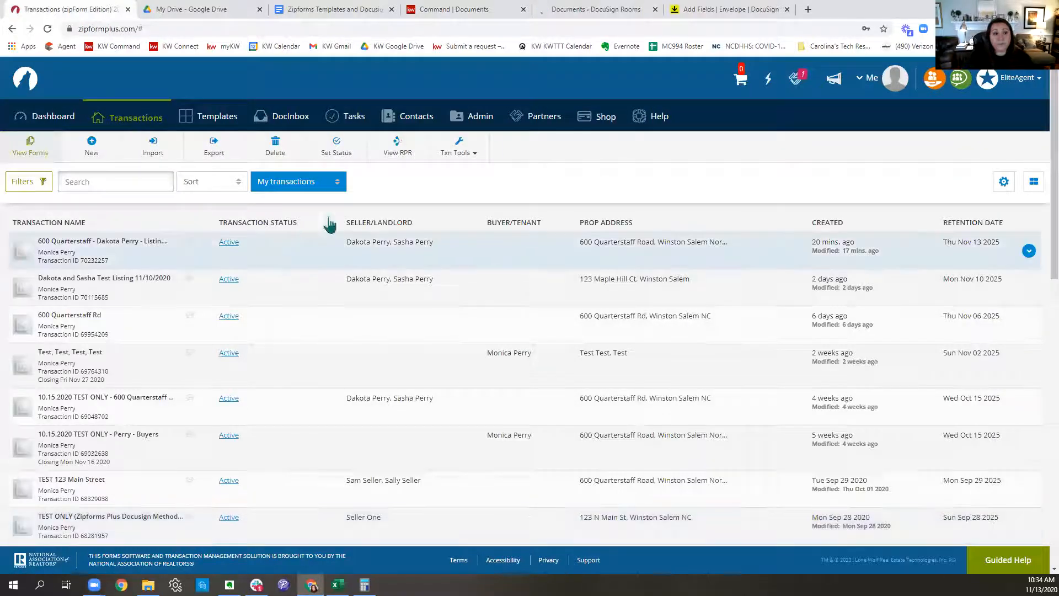
click(90, 145)
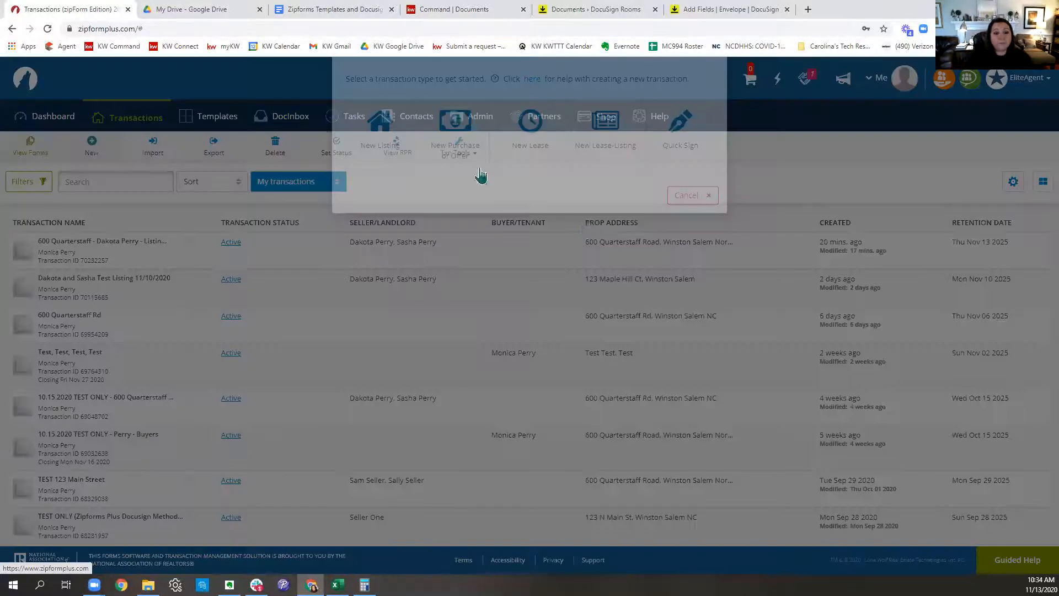
click(463, 181)
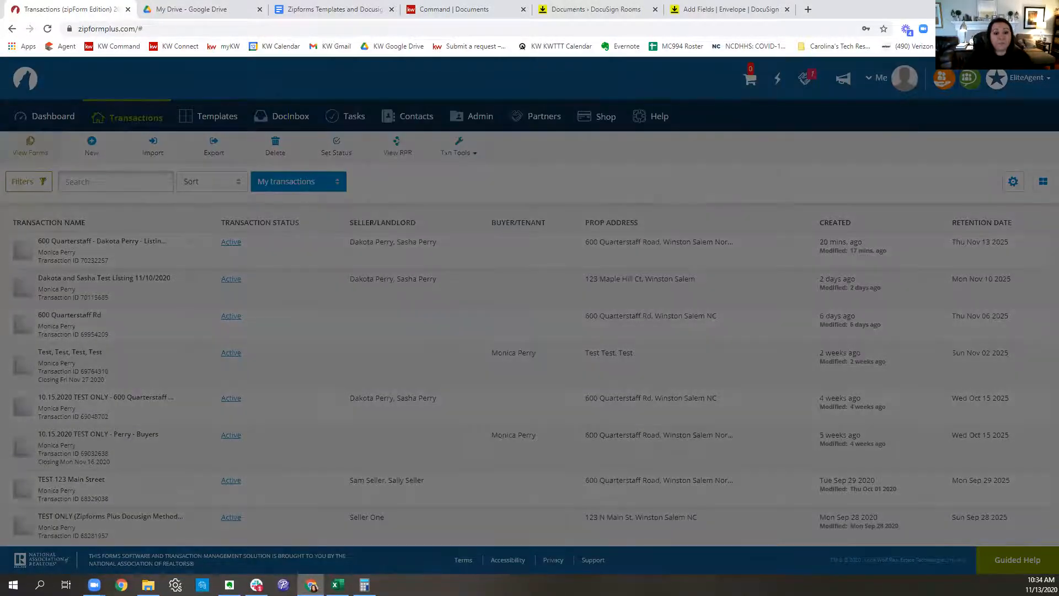
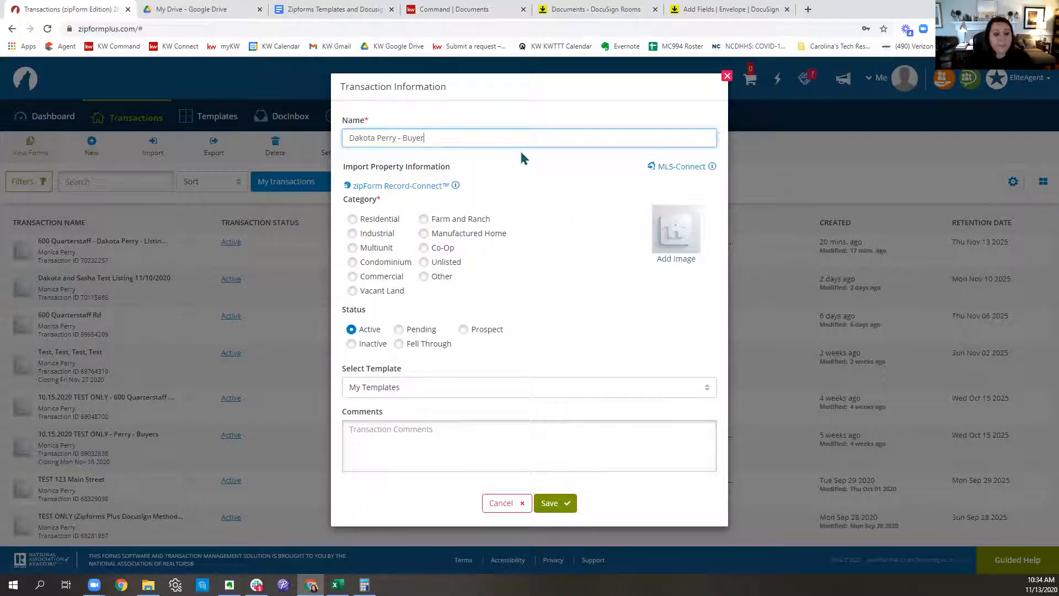
click(351, 220)
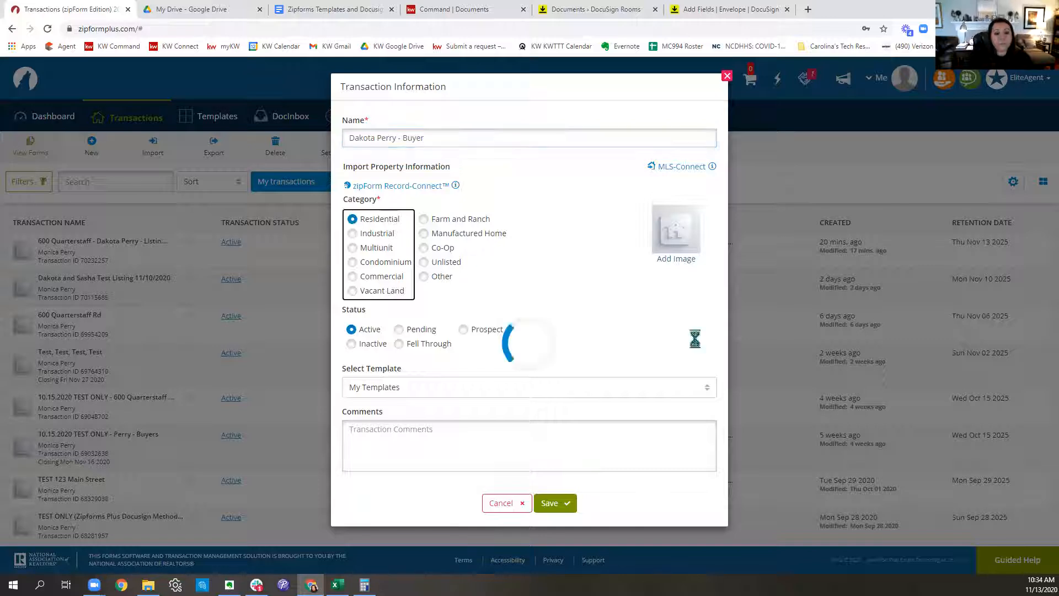
click(386, 388)
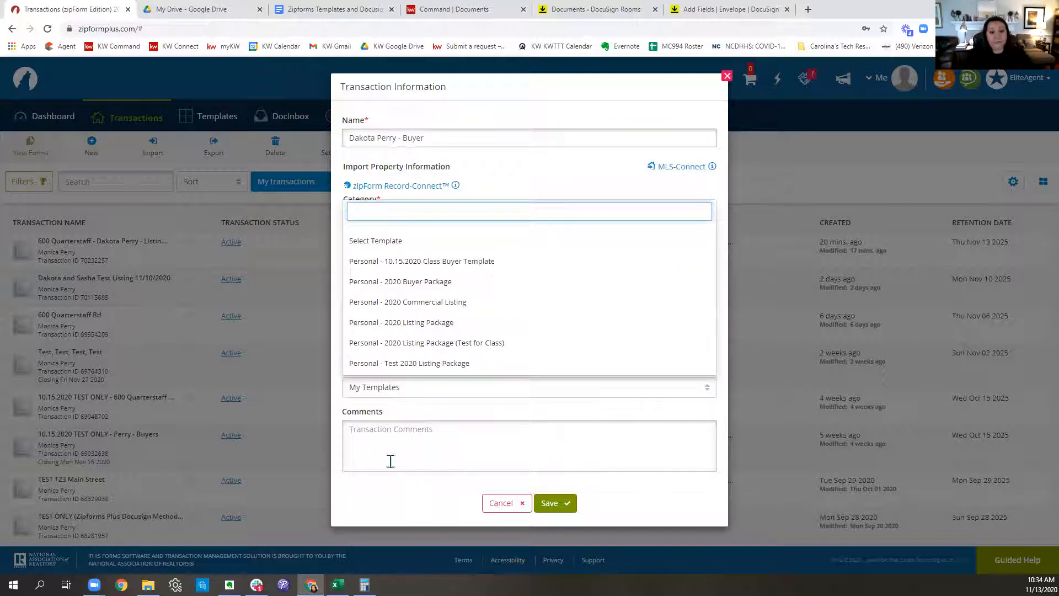
click(425, 283)
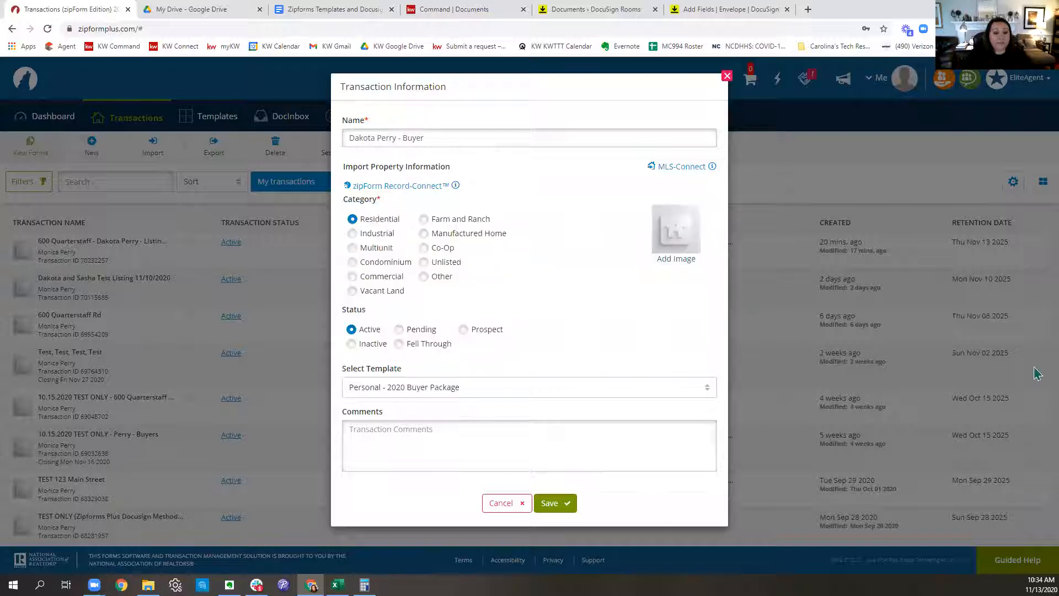
click(549, 503)
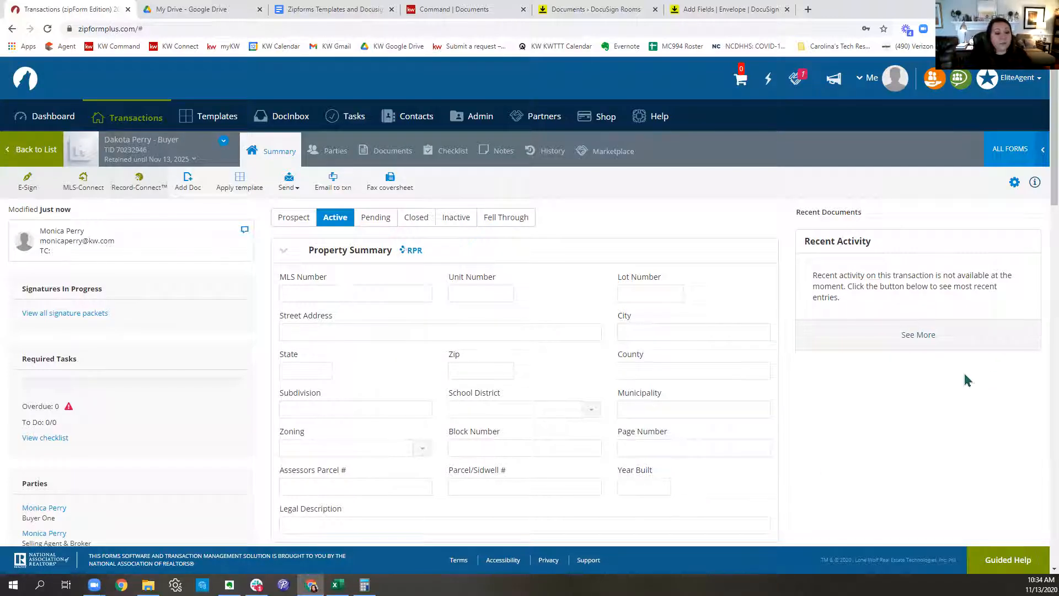
Open the Buyer Agency Agreement and set its date to November 13, 2020
click(390, 155)
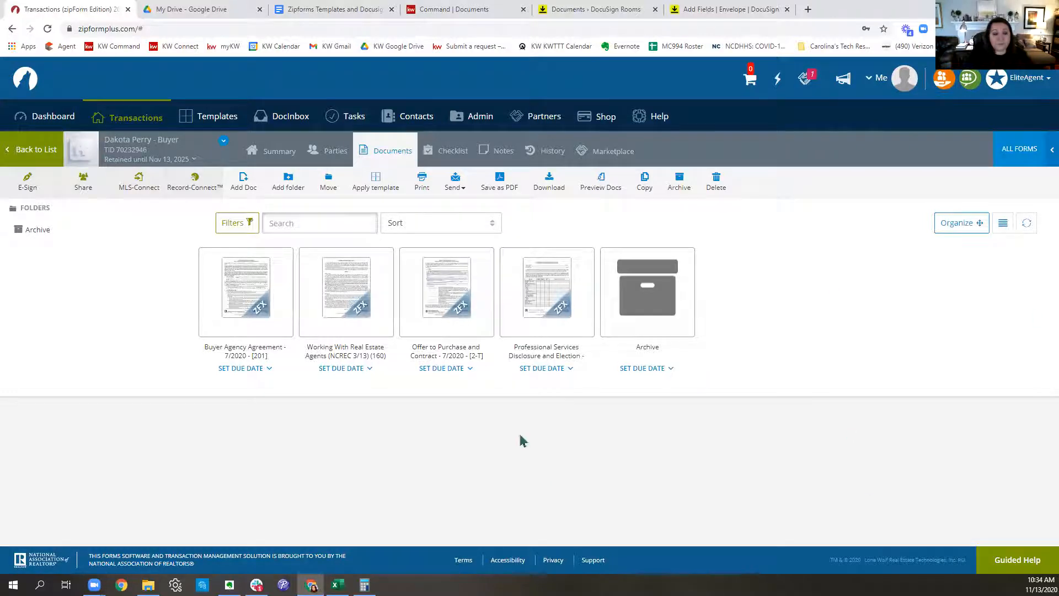
click(246, 303)
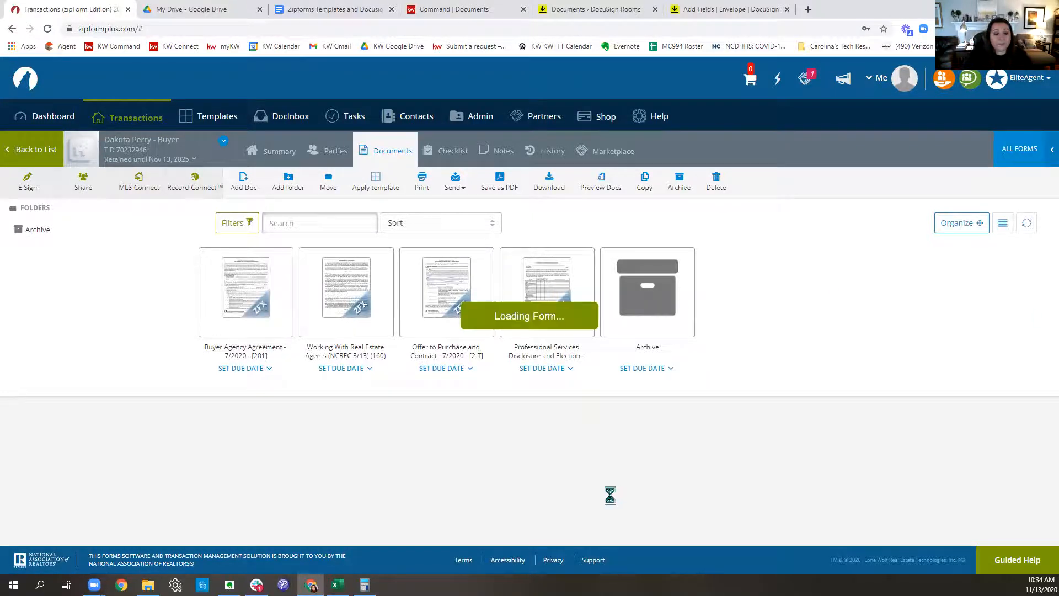
scroll(547, 378, up, 20)
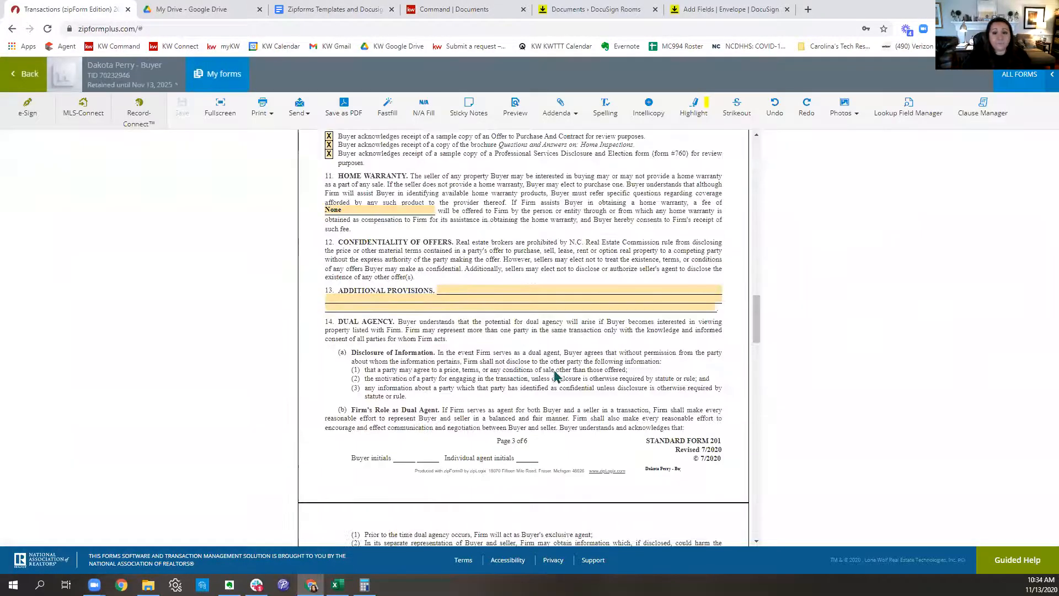
scroll(561, 375, up, 10)
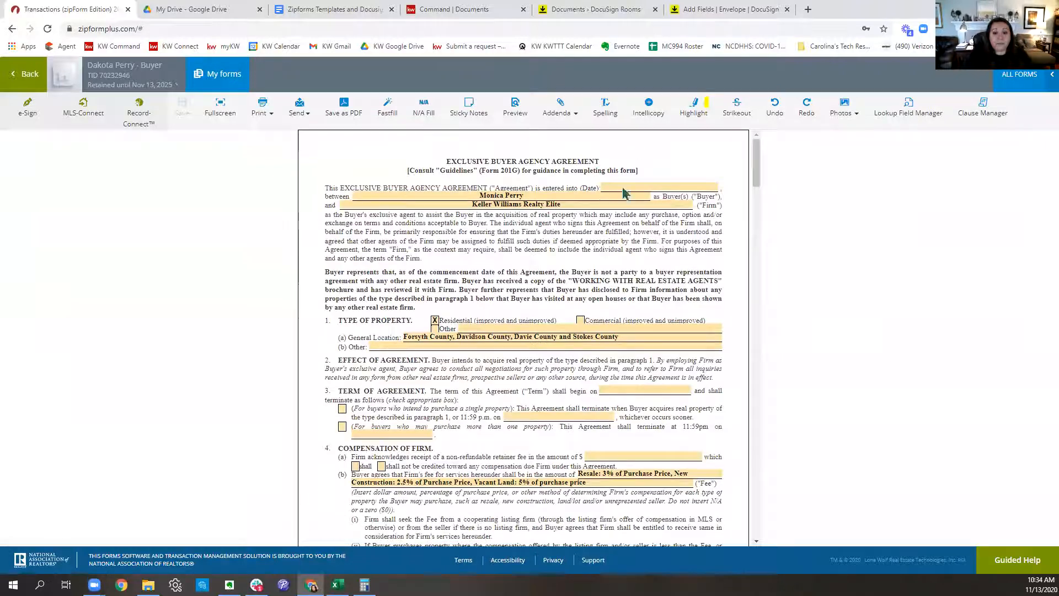
click(627, 192)
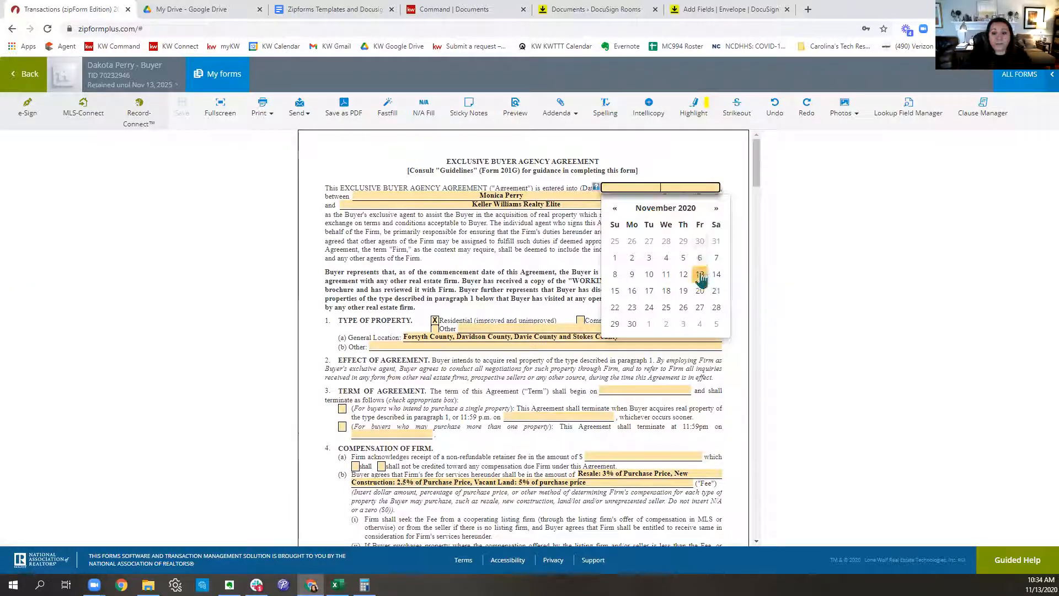
click(702, 276)
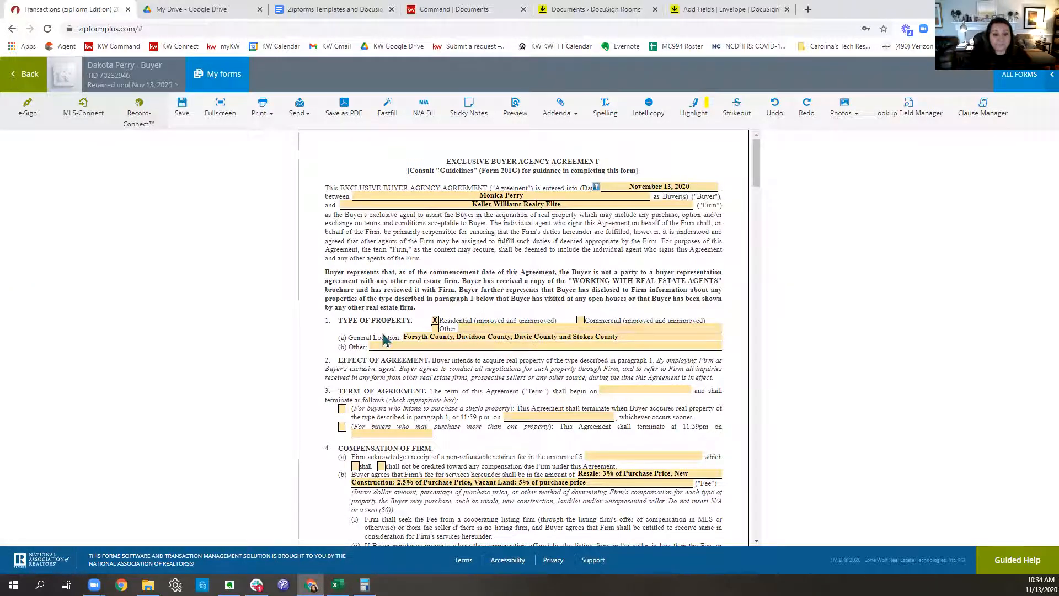
Enter both buyers' full names on the Buyer(s) line, then scroll through the form
click(560, 191)
click(418, 217)
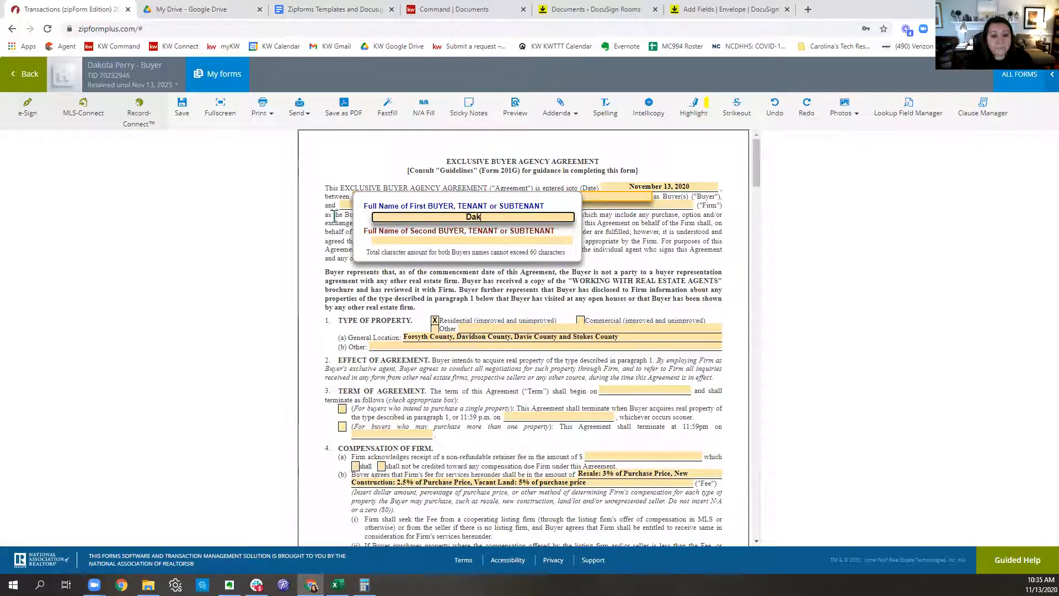
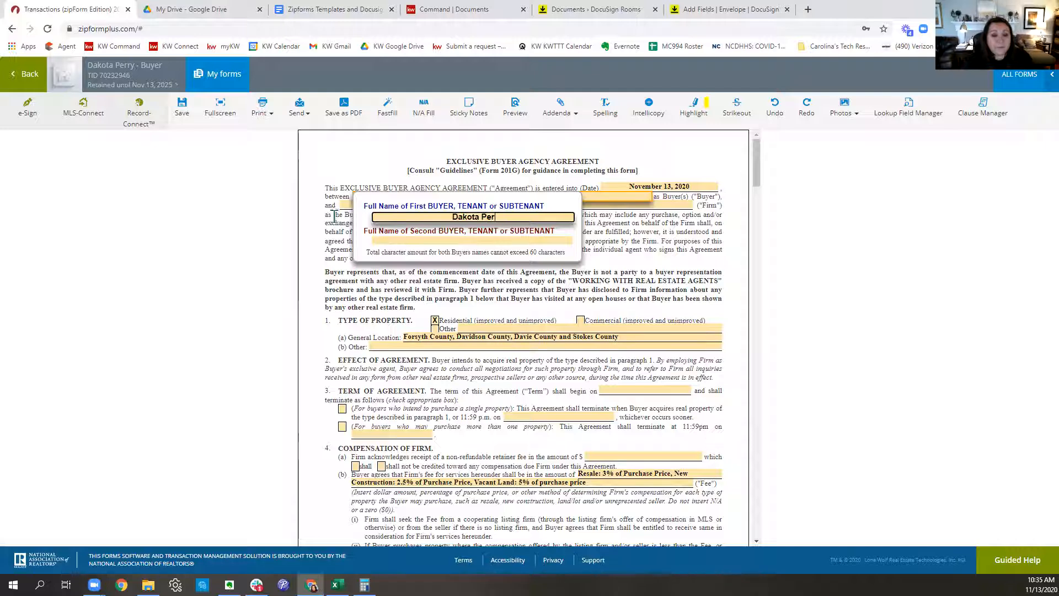
click(444, 241)
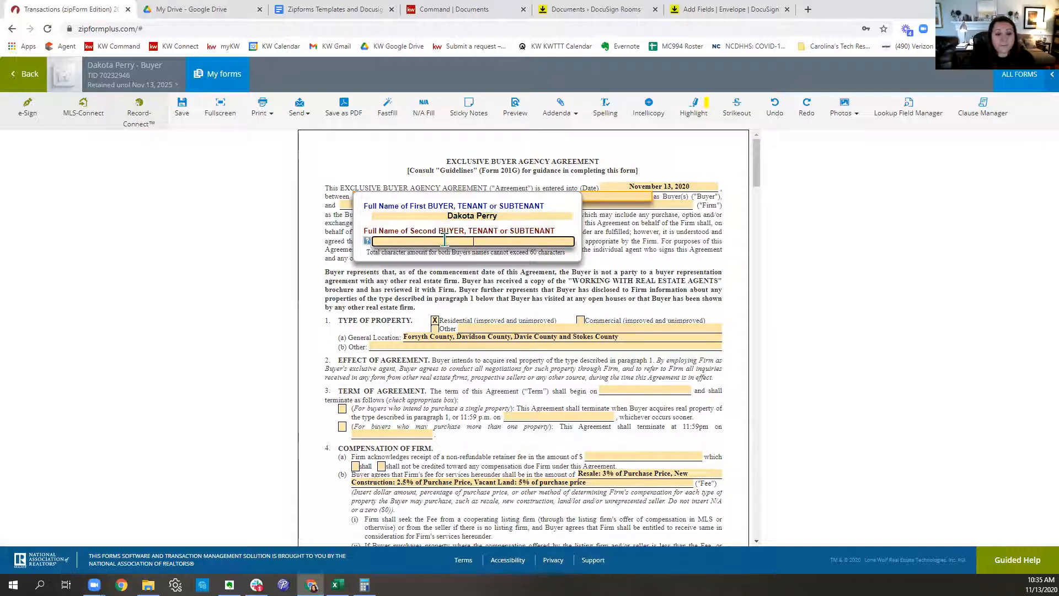
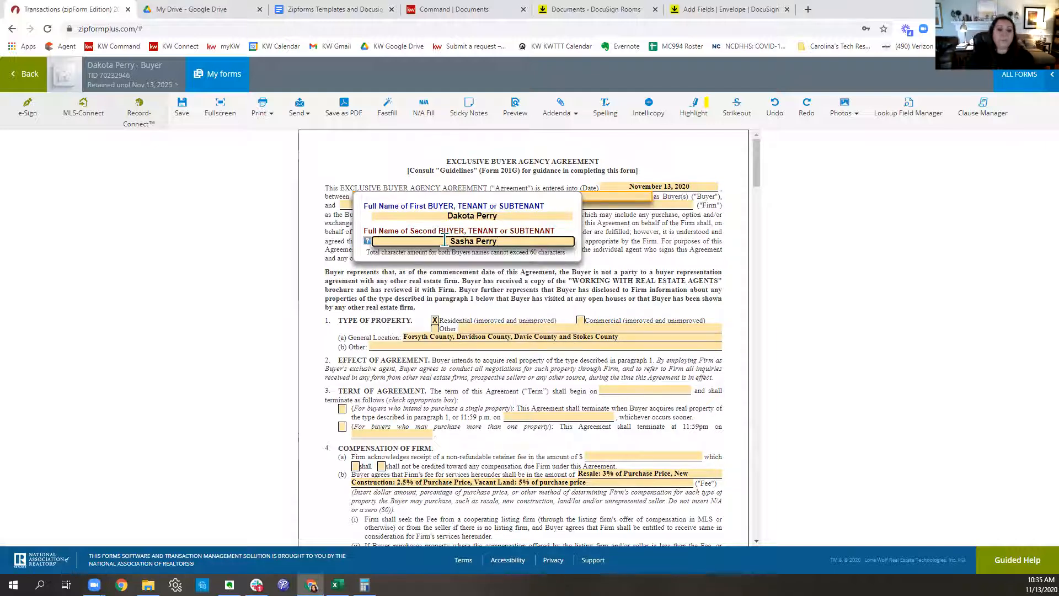
click(609, 280)
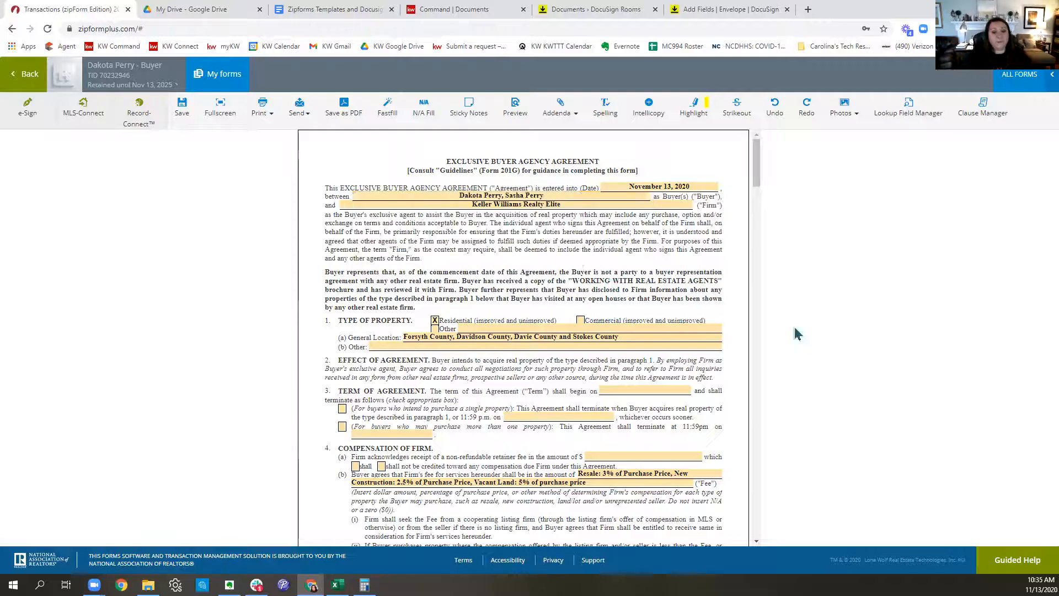
scroll(677, 289, down, 10)
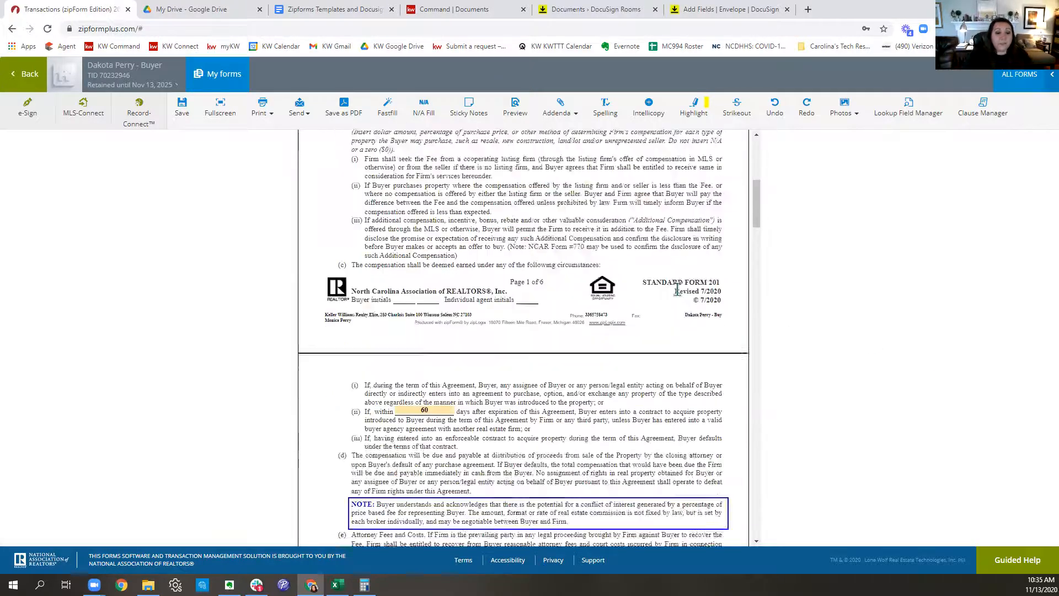
scroll(679, 296, down, 15)
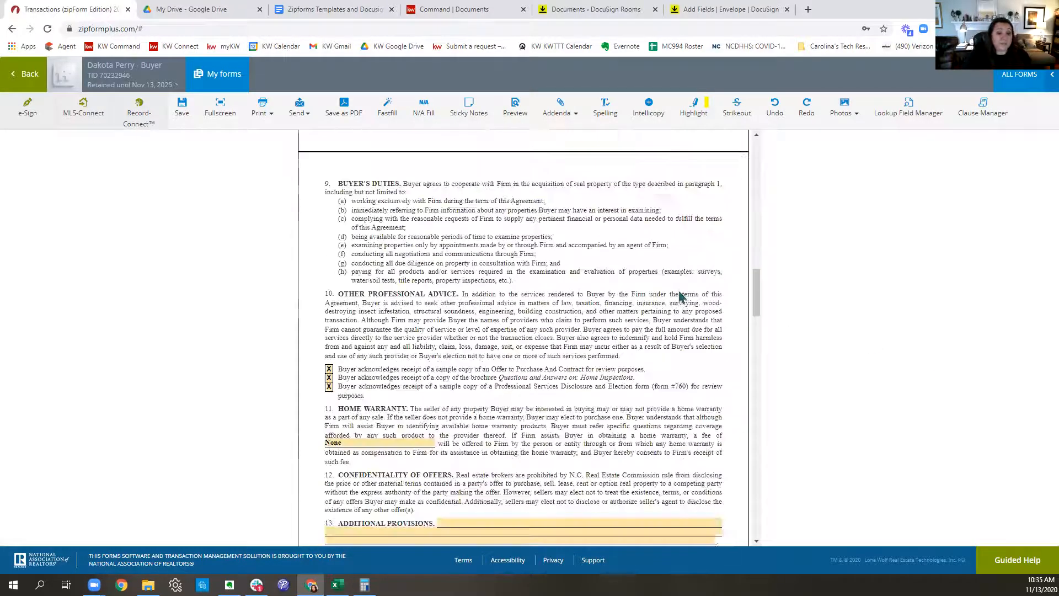
scroll(680, 296, down, 10)
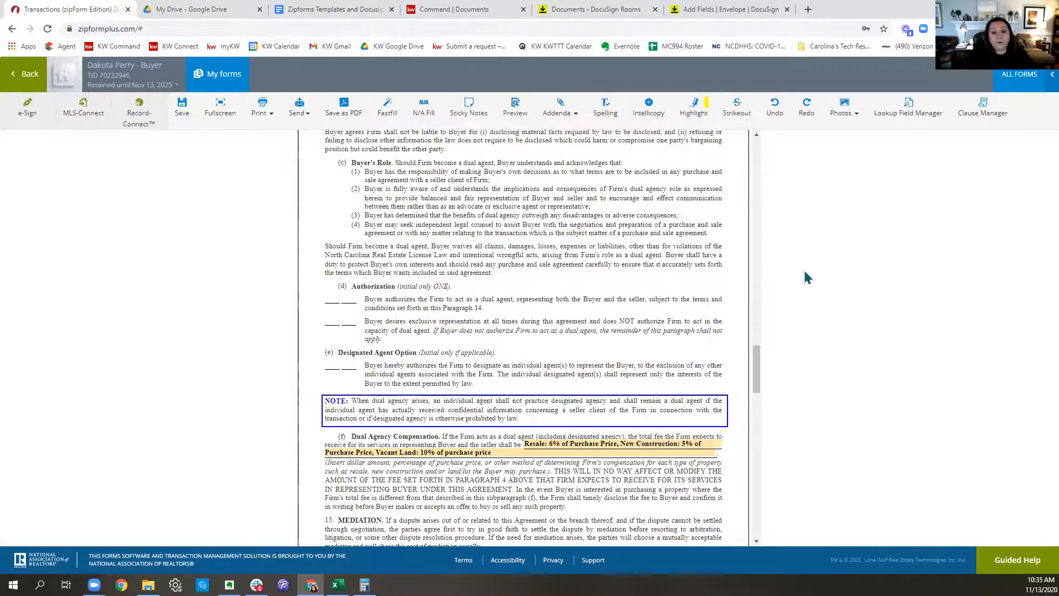
scroll(706, 288, down, 10)
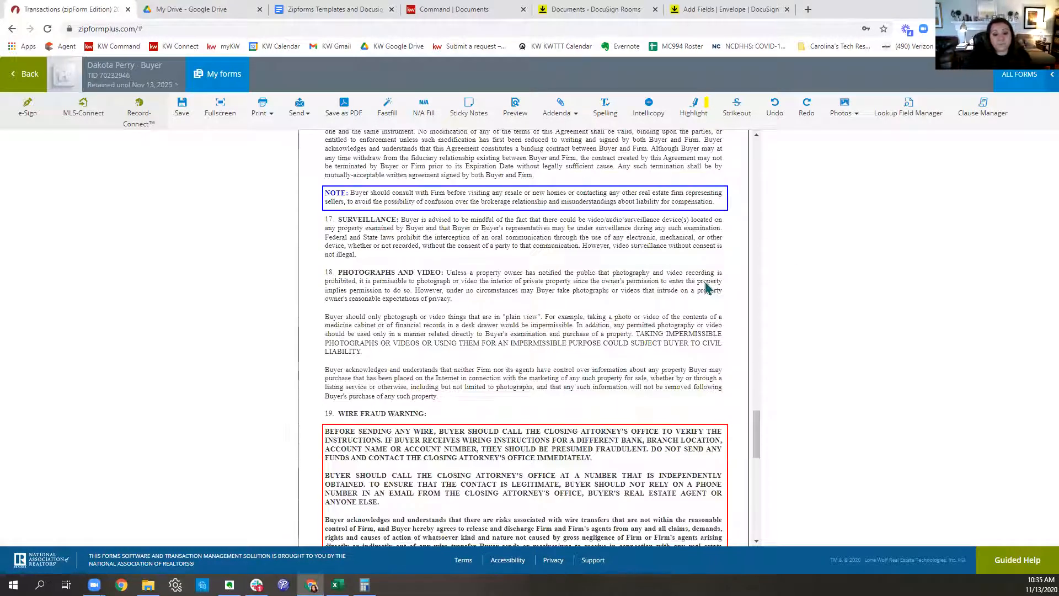
scroll(706, 288, down, 10)
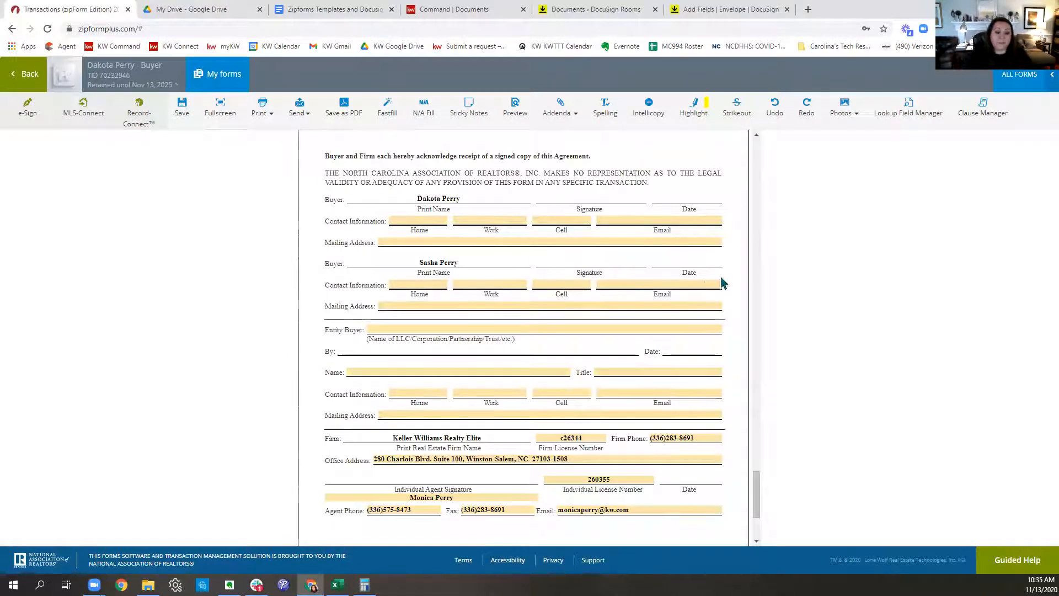
scroll(722, 282, down, 3)
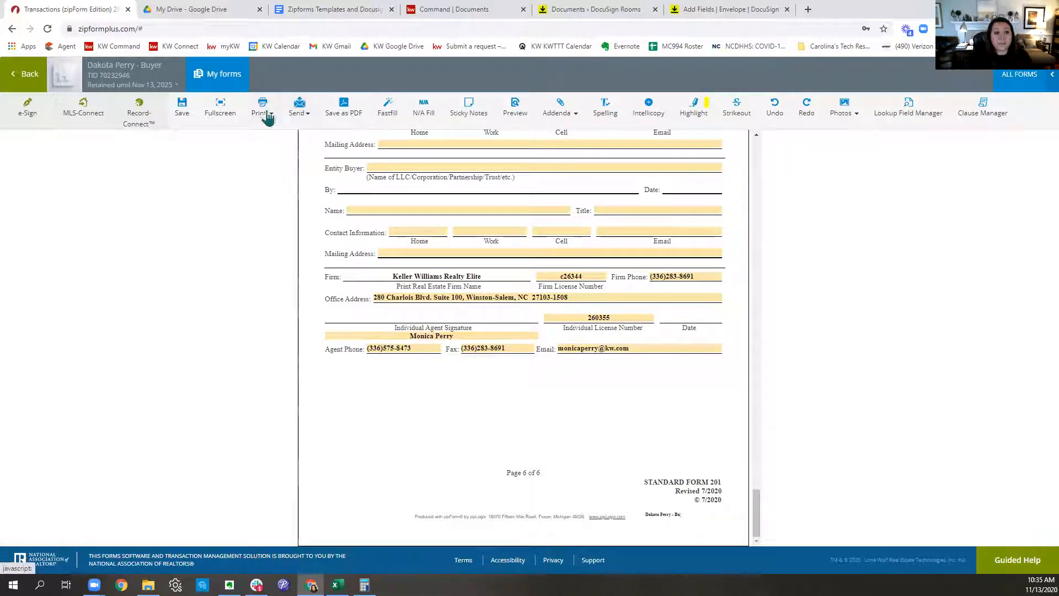
Review the agreement in Fastfill view and check the Agent's authority start date
click(387, 107)
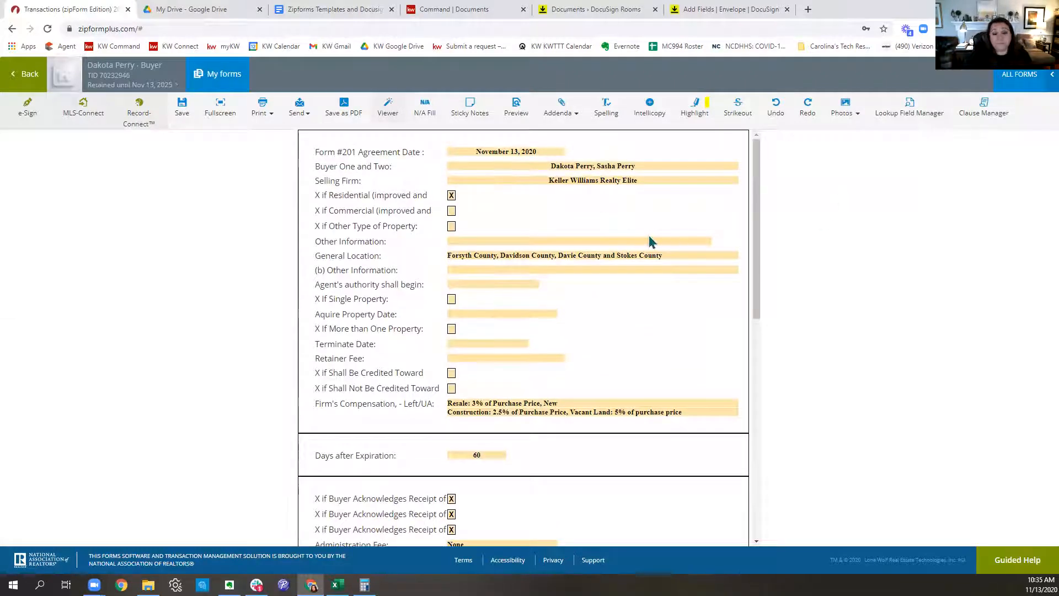
scroll(639, 247, down, 2)
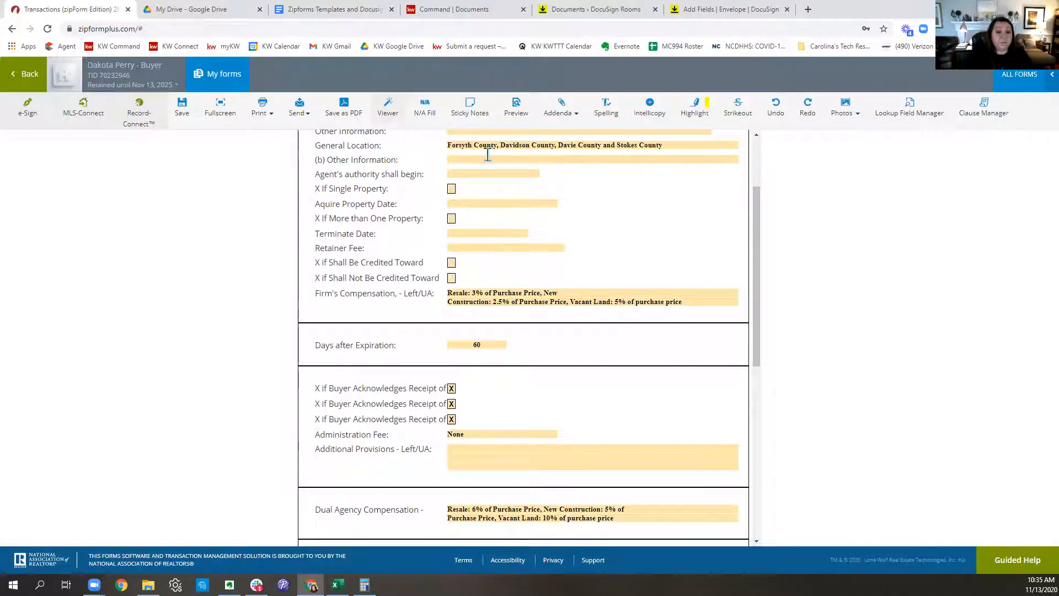
click(480, 174)
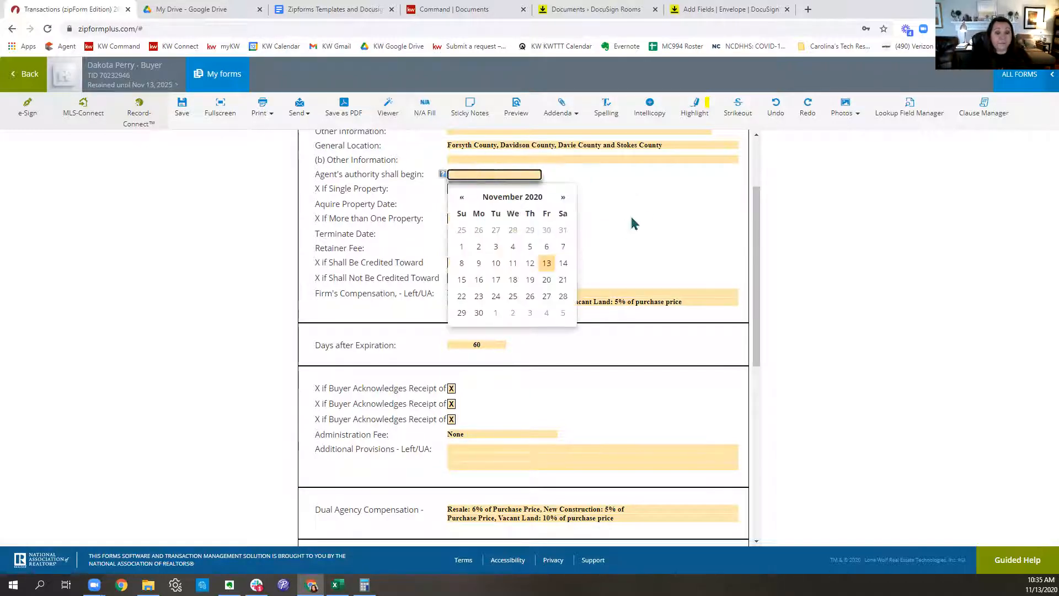
scroll(562, 369, down, 6)
scroll(627, 320, down, 2)
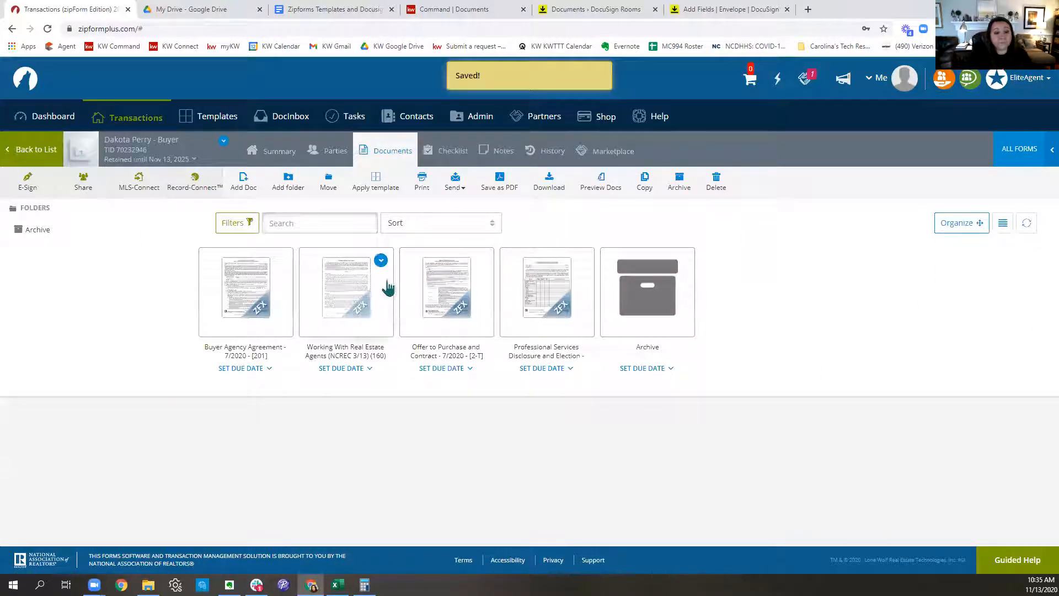
Scroll through the Offer to Purchase and Contract, then return to the DocuSign field editor
click(446, 287)
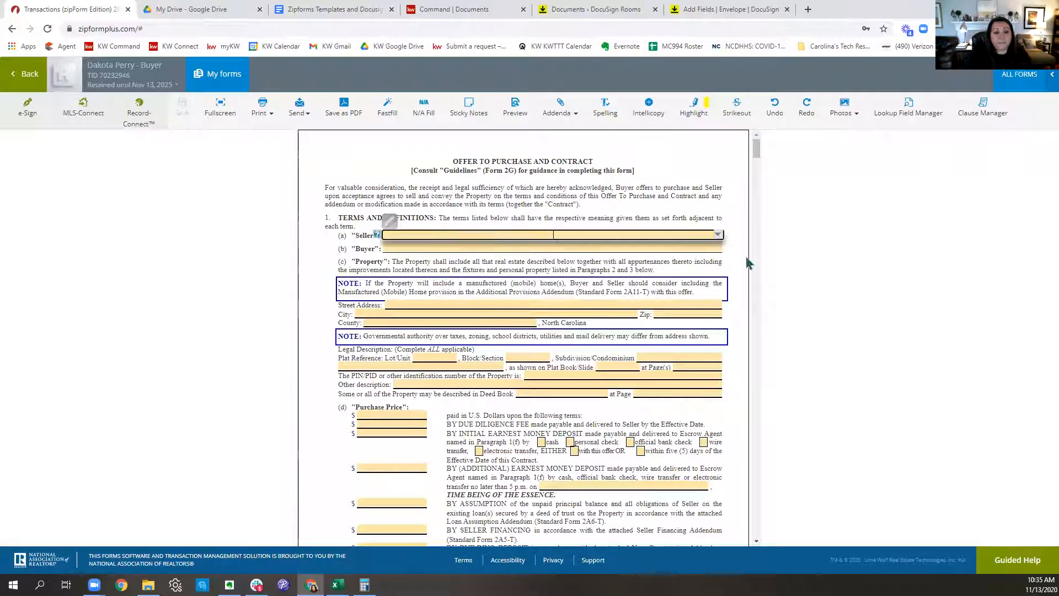
scroll(567, 282, down, 12)
scroll(570, 290, down, 20)
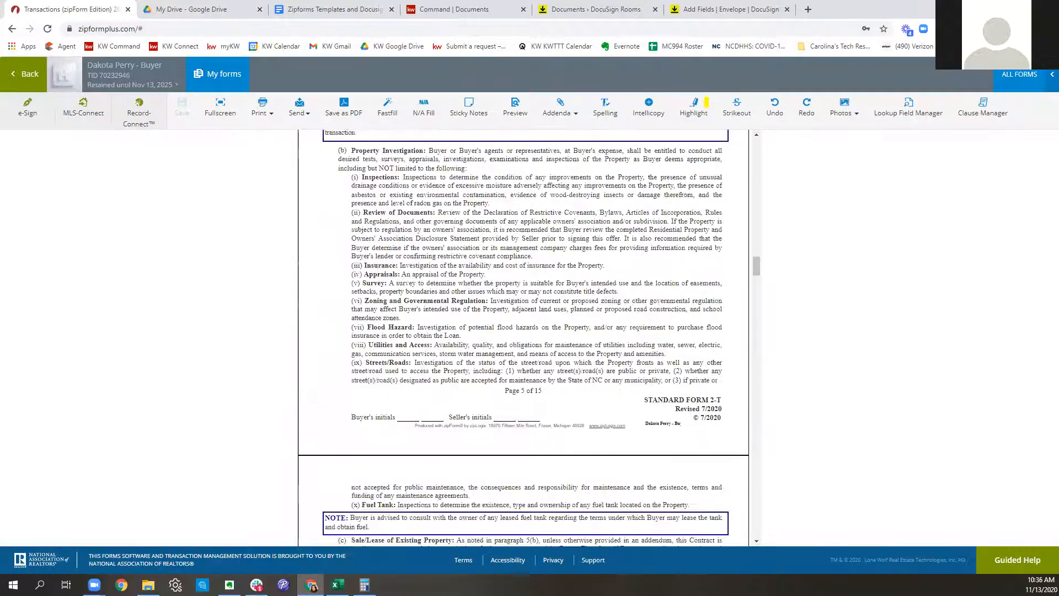
scroll(495, 388, down, 20)
scroll(495, 388, down, 20)
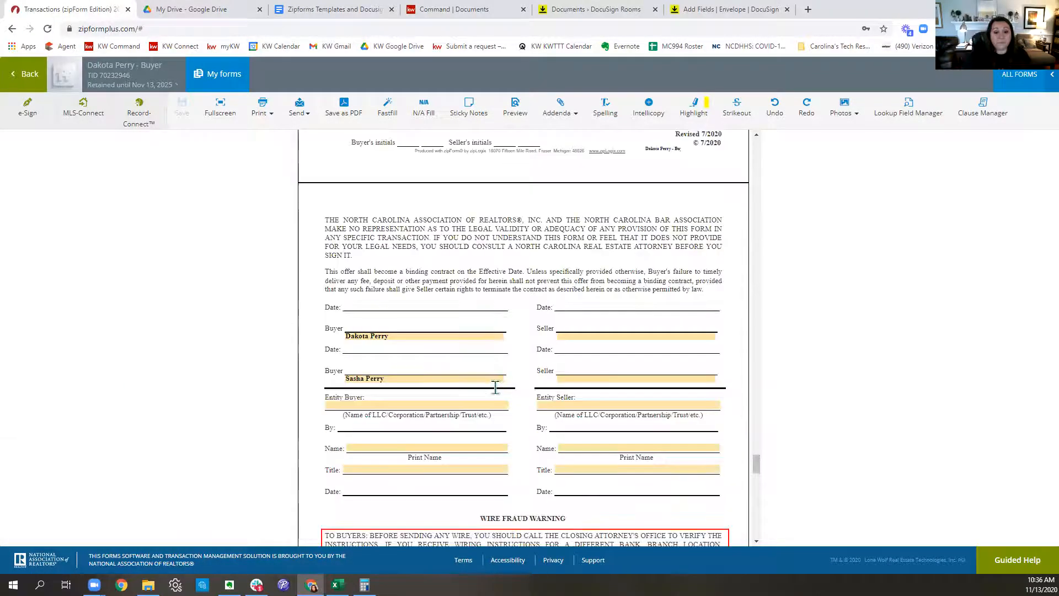
scroll(502, 393, down, 10)
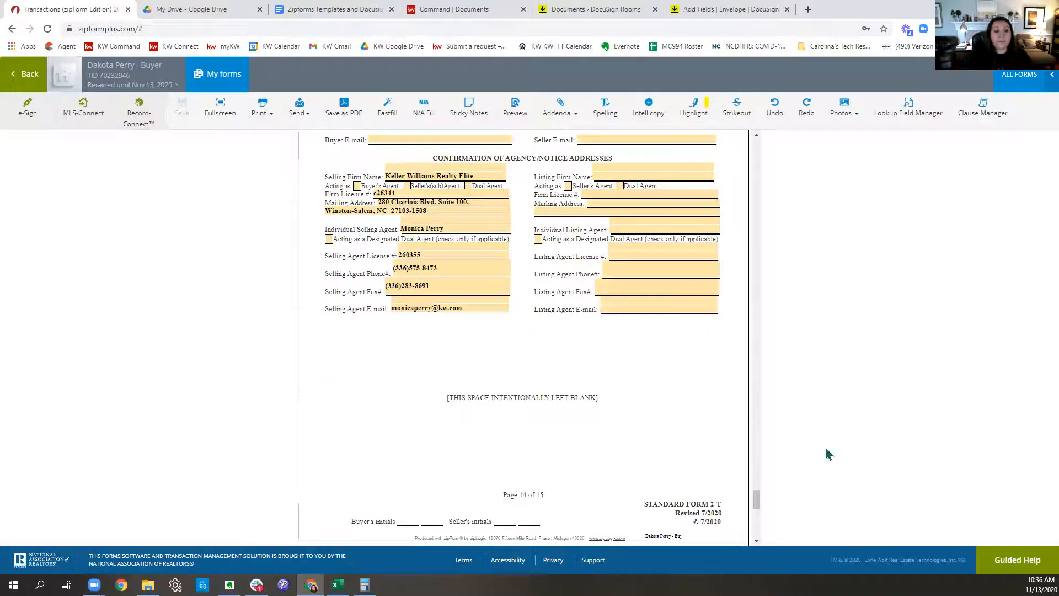
click(728, 9)
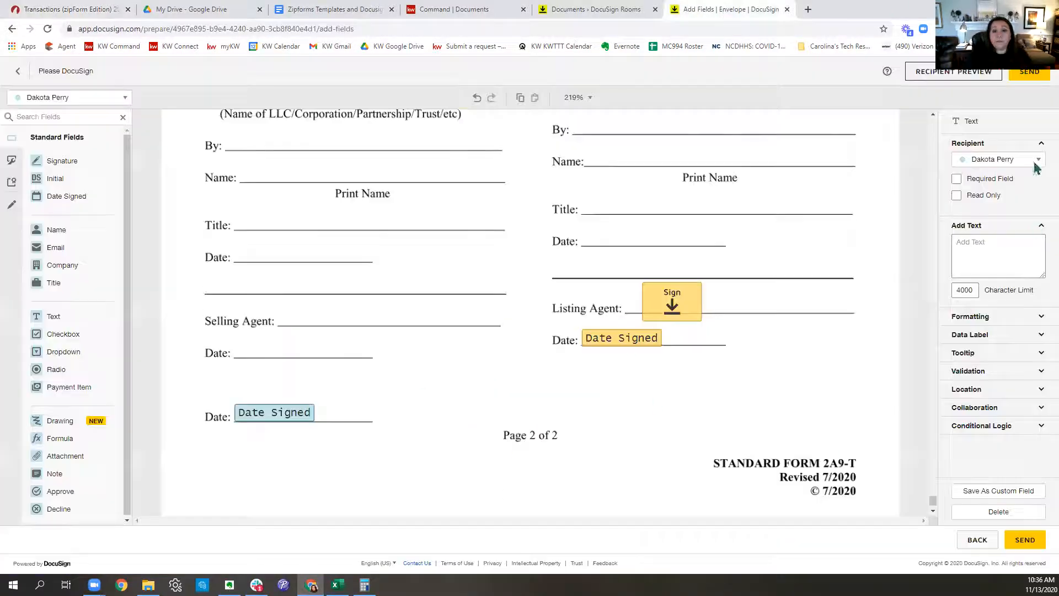
Close the field editor and link the buyer room to its zipForm transaction
click(786, 9)
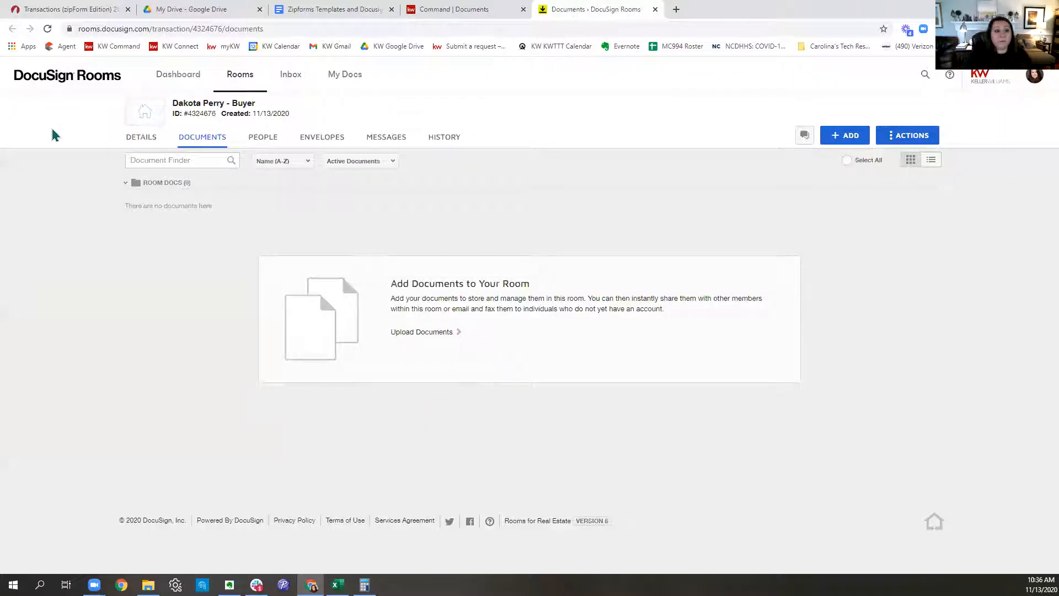
drag(283, 103, 157, 104)
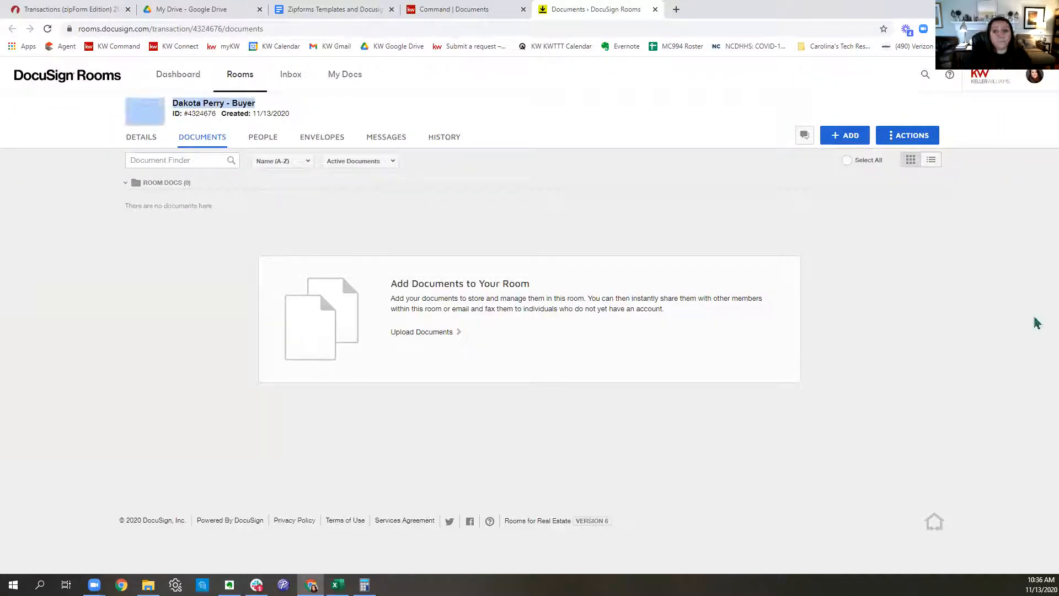
click(847, 135)
click(839, 206)
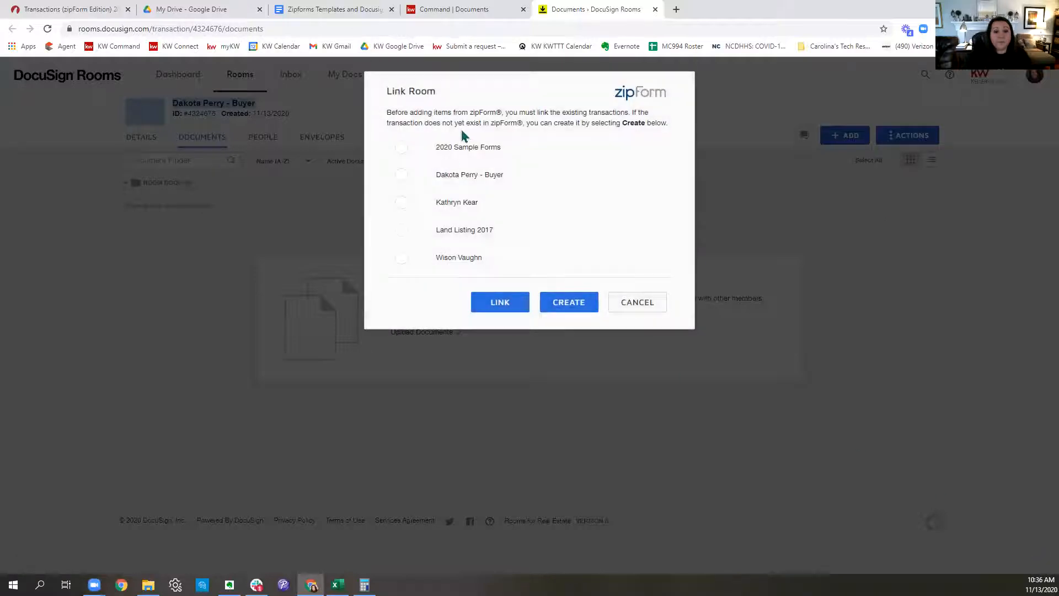
click(400, 176)
click(499, 303)
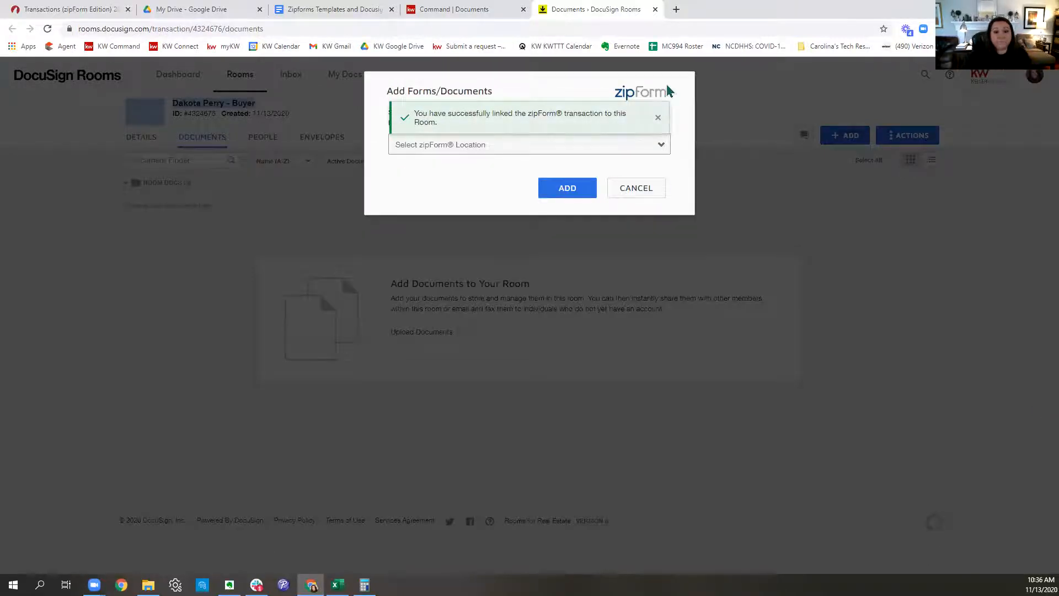
click(657, 118)
Add the linked transaction's four forms, including Buyer Agency Agreement and Offer to Purchase, to the room
click(484, 144)
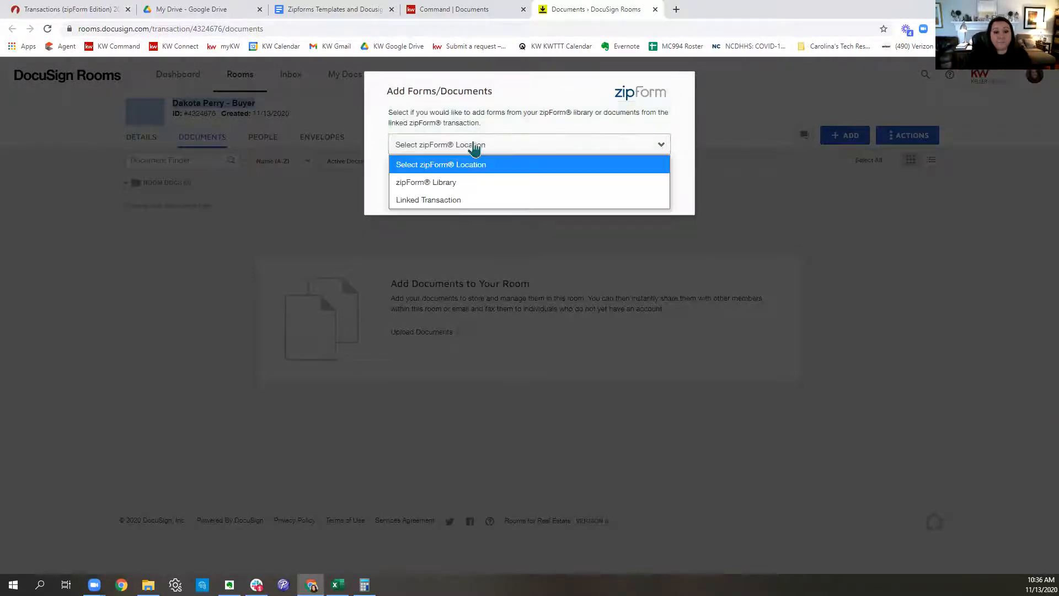
click(422, 202)
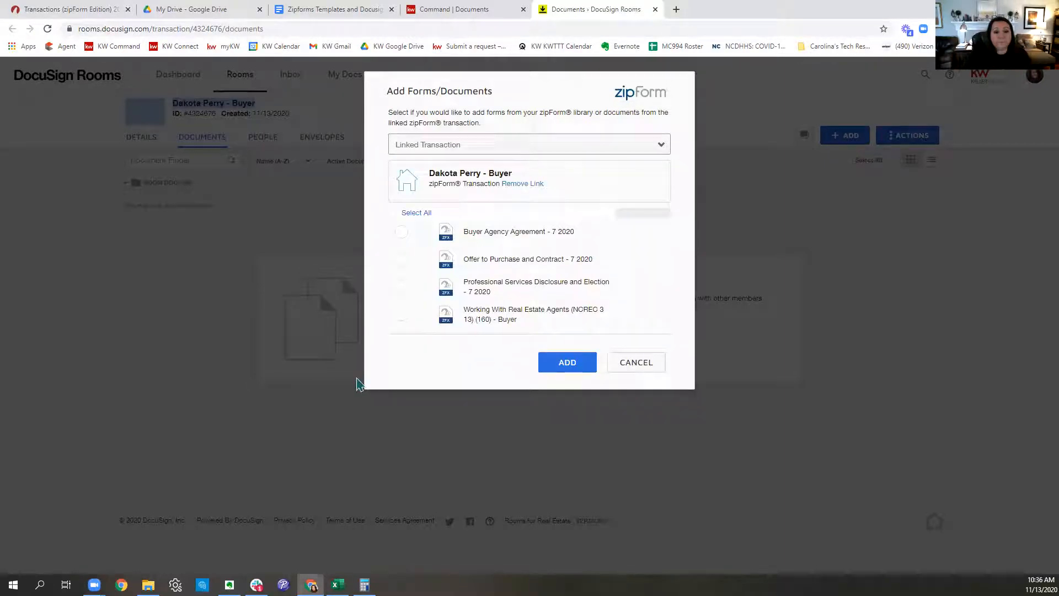
click(400, 233)
click(401, 260)
click(401, 286)
click(401, 315)
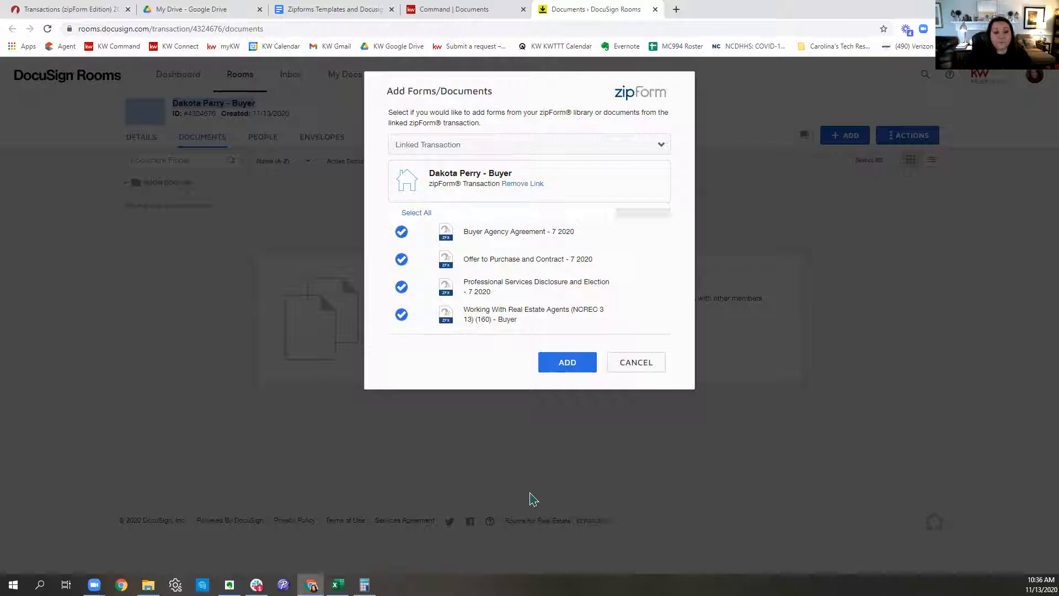
click(572, 369)
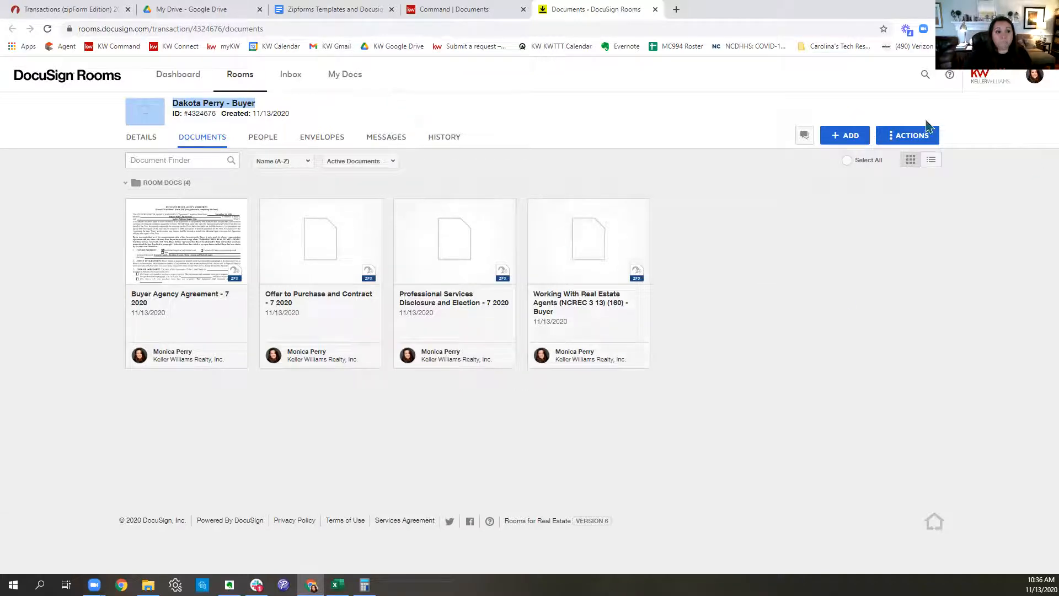
Open the Buyer Agency Agreement and pass text-message two-factor sign-in, remembering this device
click(203, 259)
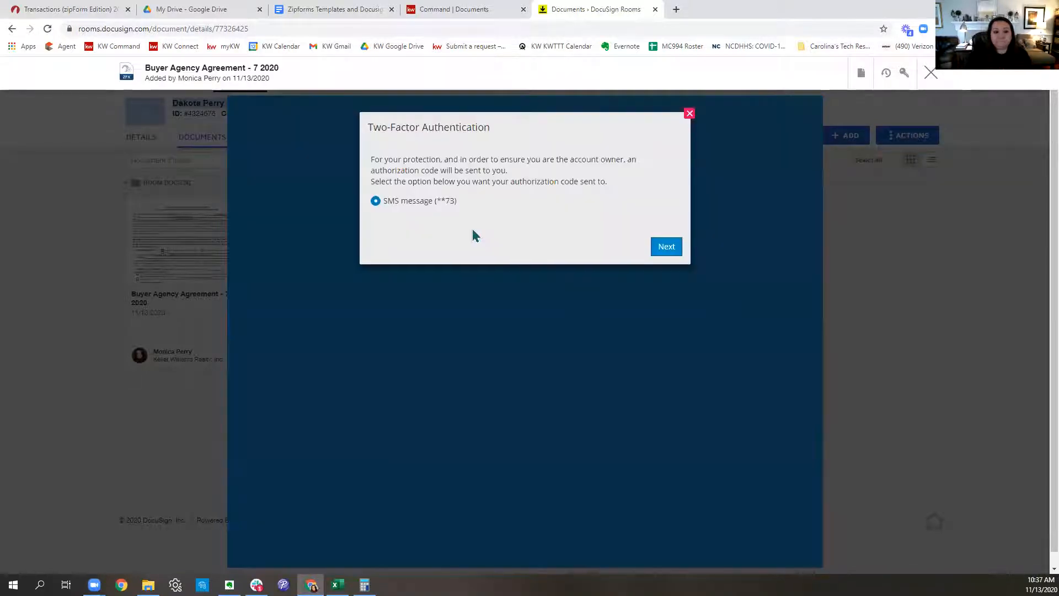
click(676, 249)
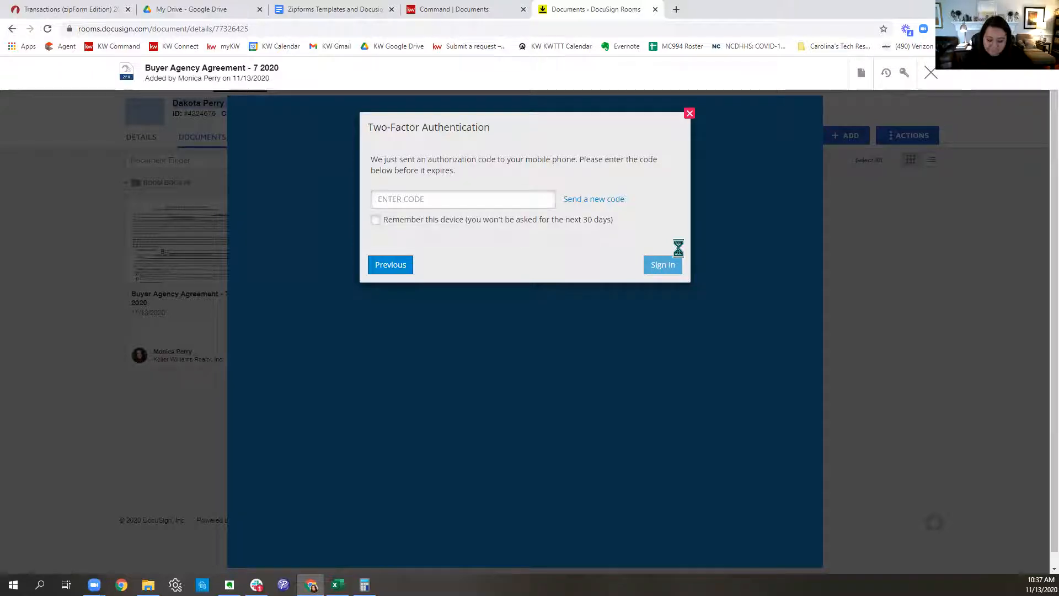
click(416, 201)
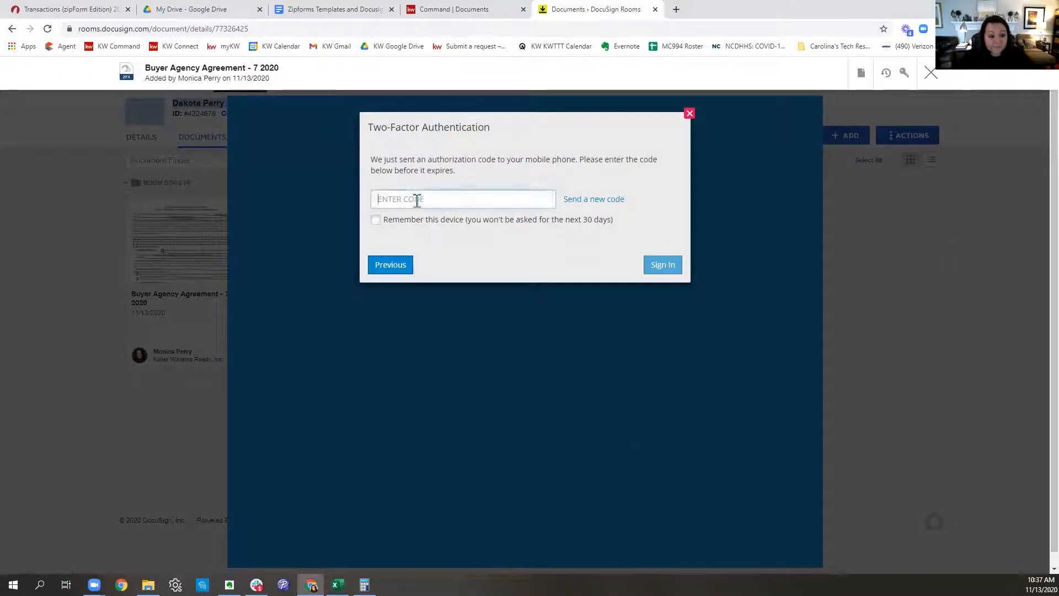
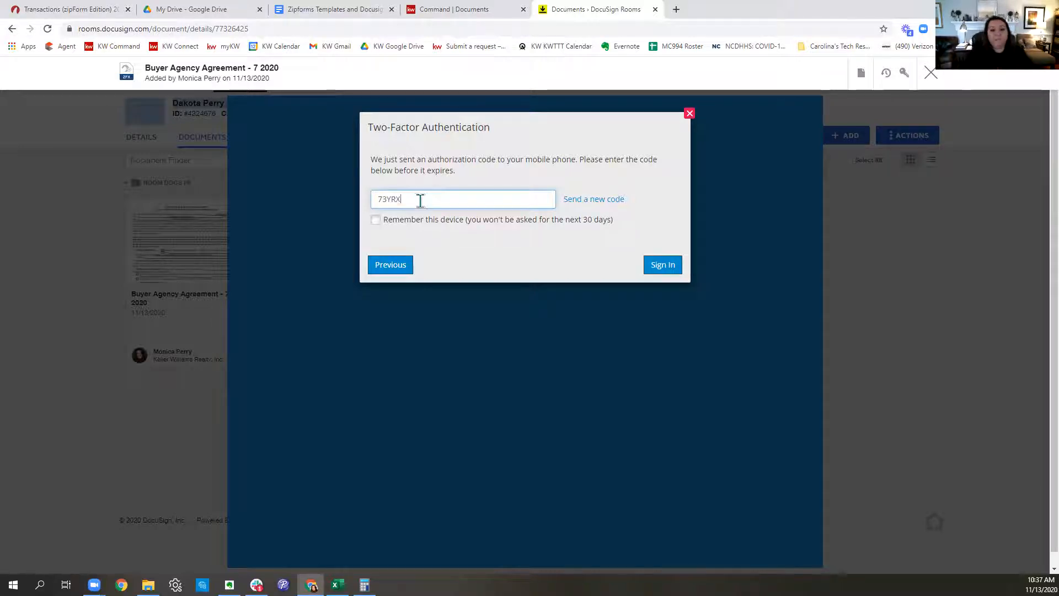
click(375, 220)
click(659, 265)
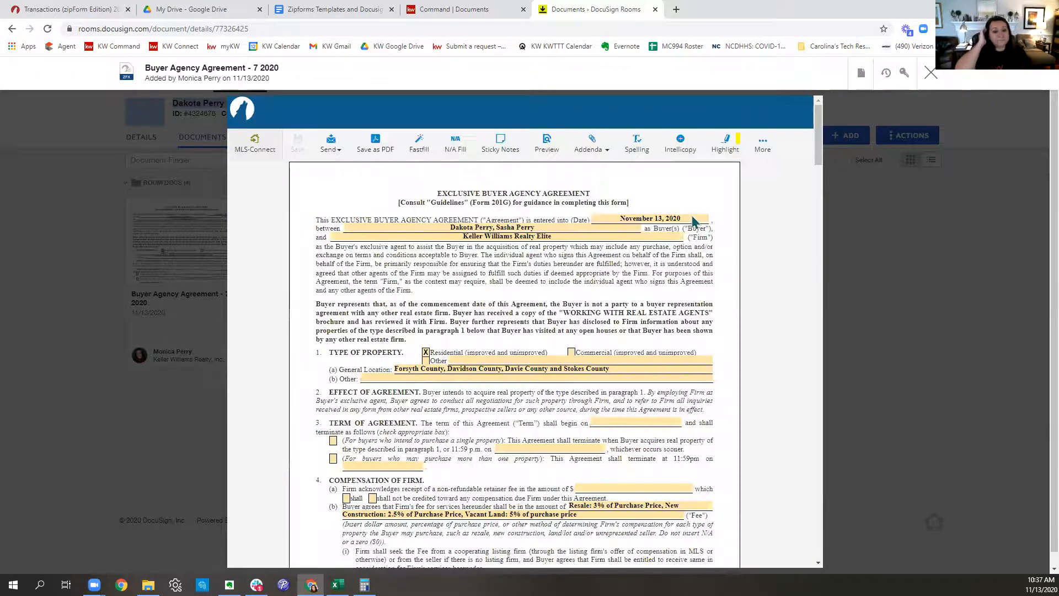
Enter 'Test' in the section 13 Additional Provisions field
scroll(629, 238, down, 2)
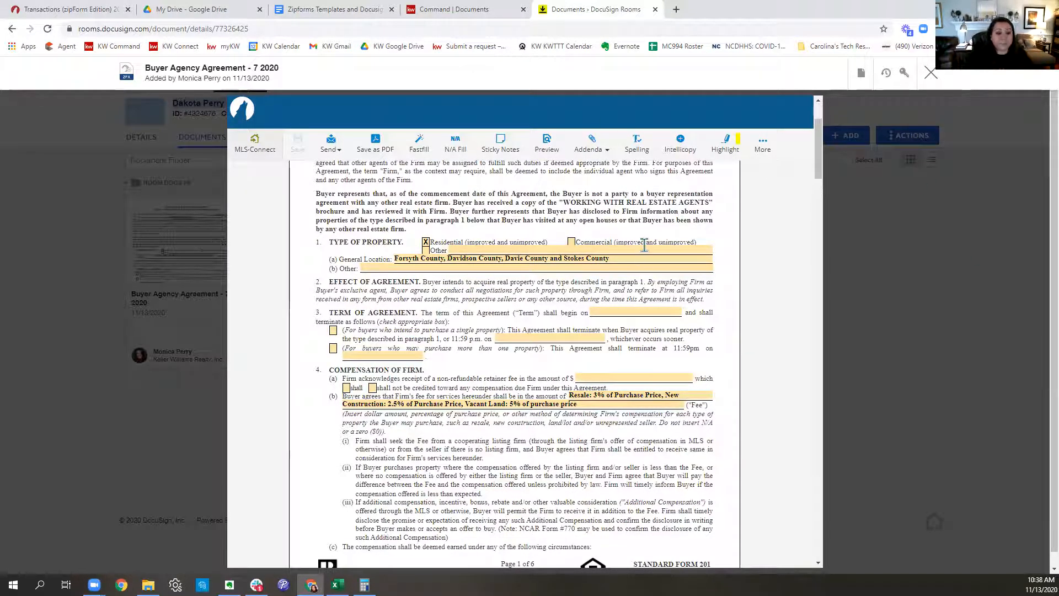
scroll(644, 245, down, 12)
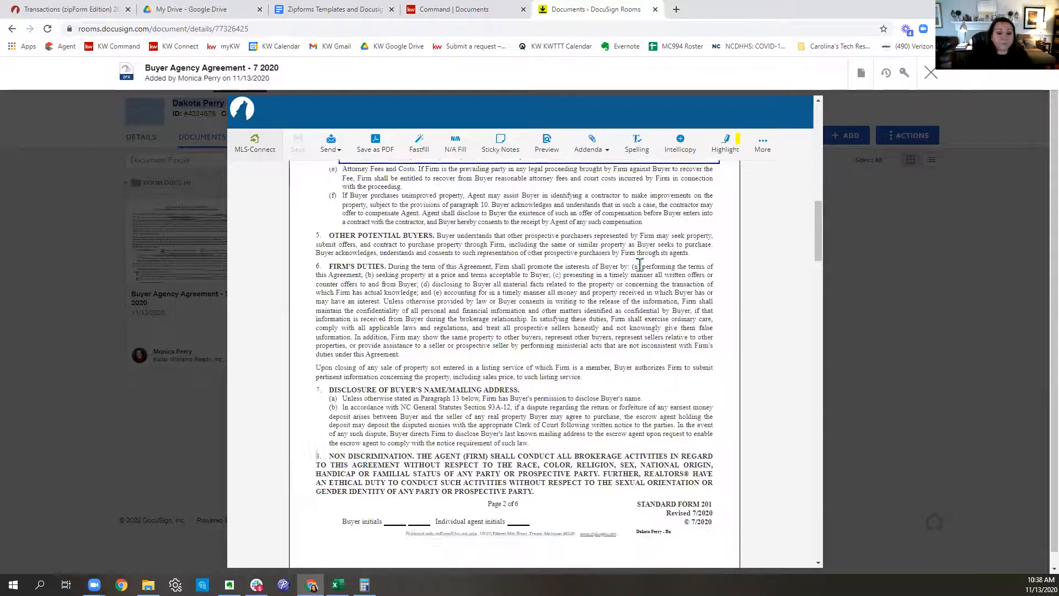
scroll(639, 265, down, 10)
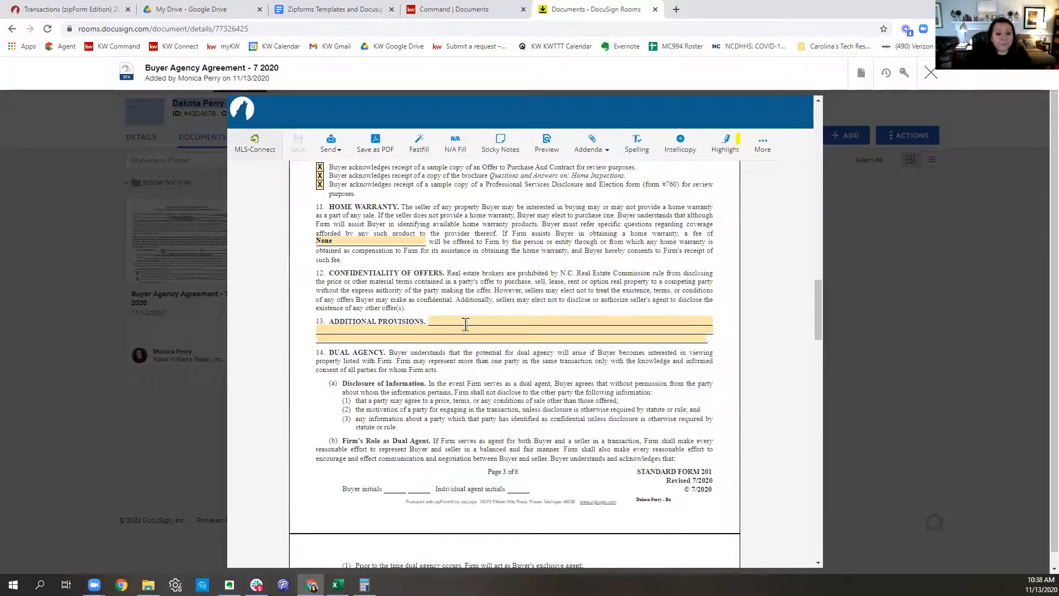
click(464, 325)
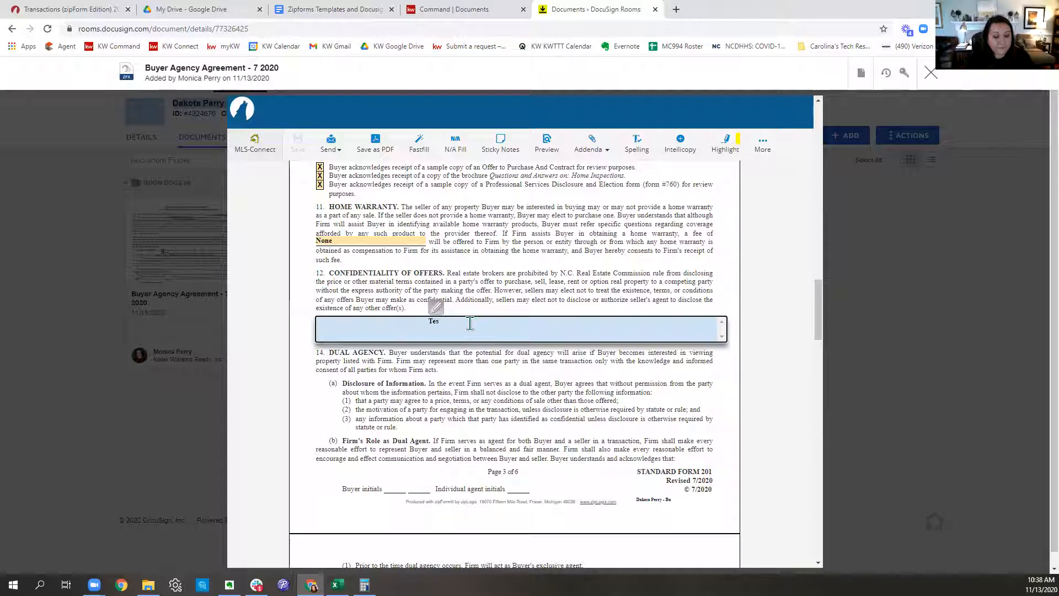
click(468, 380)
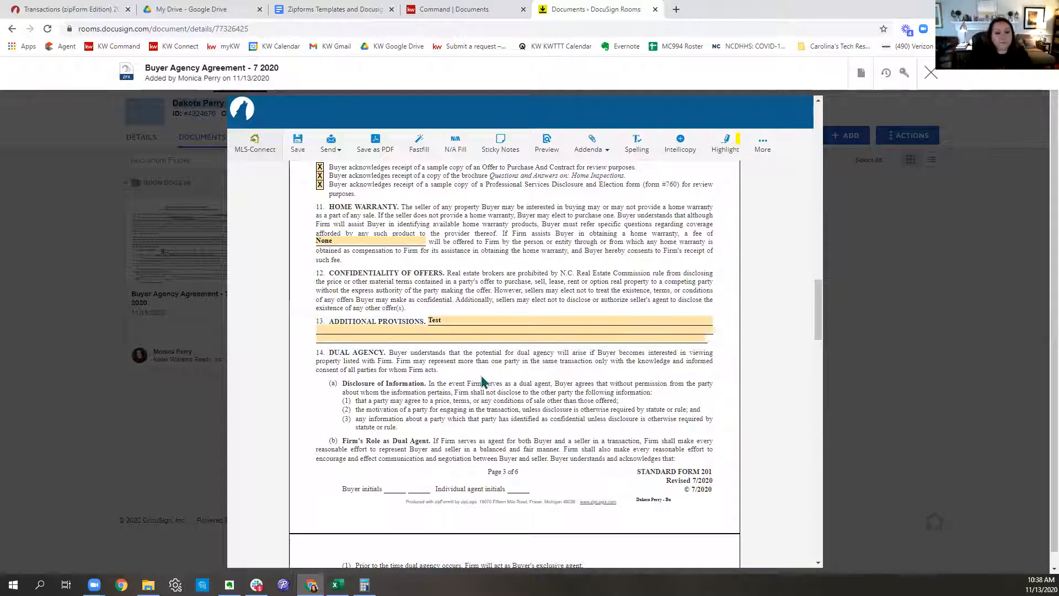
Save and close the agreement, then select the Buyer Agency Agreement card
scroll(480, 380, down, 12)
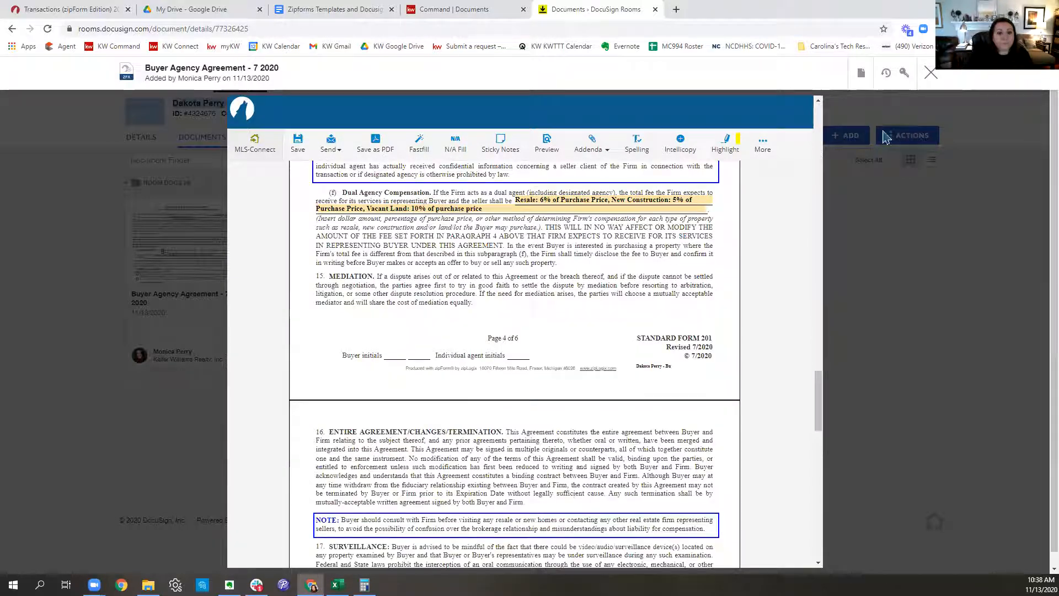
click(298, 142)
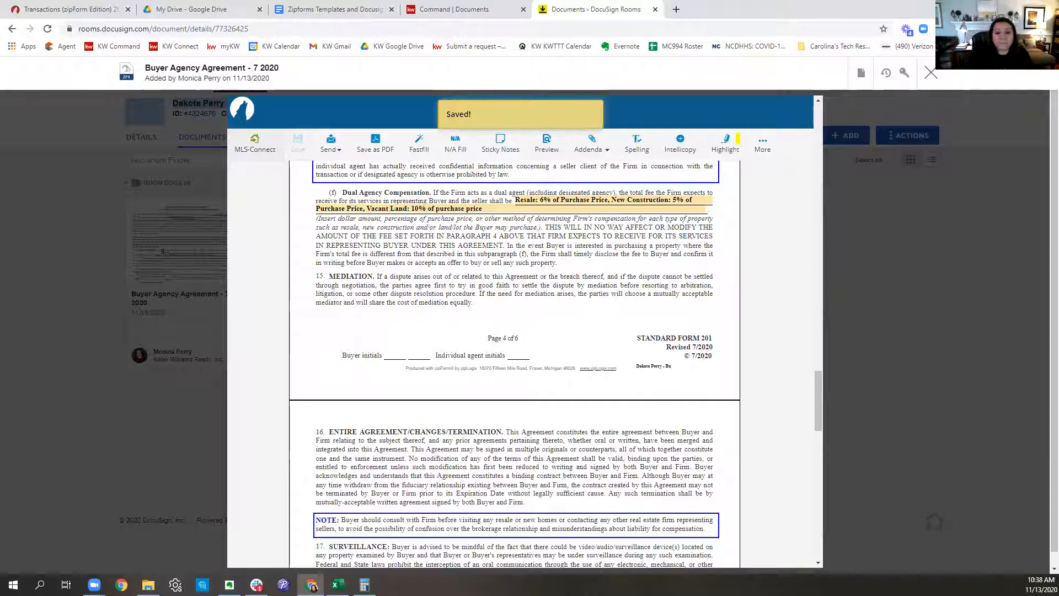
click(931, 72)
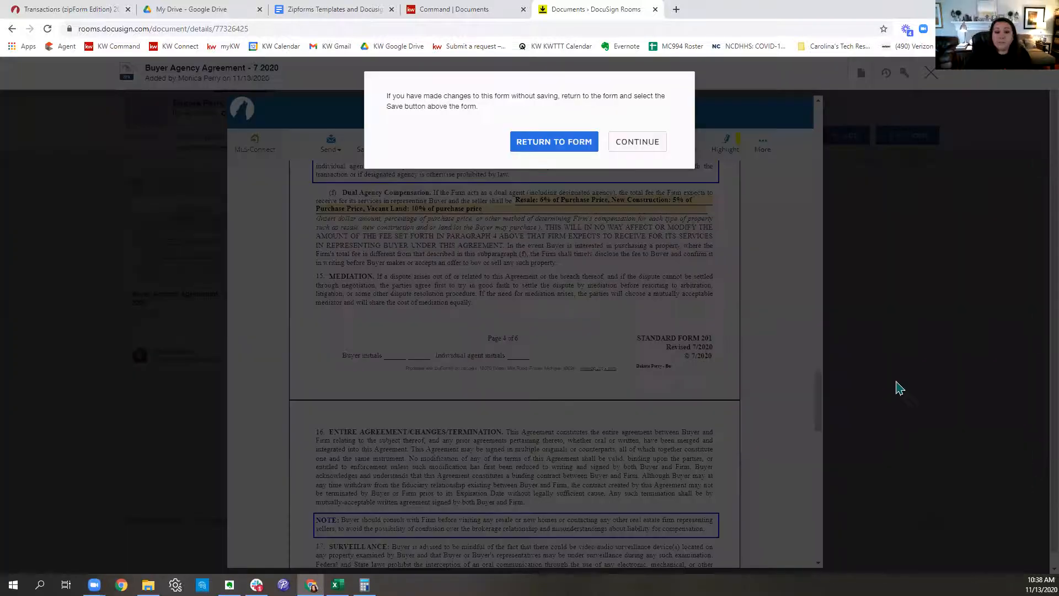
click(640, 143)
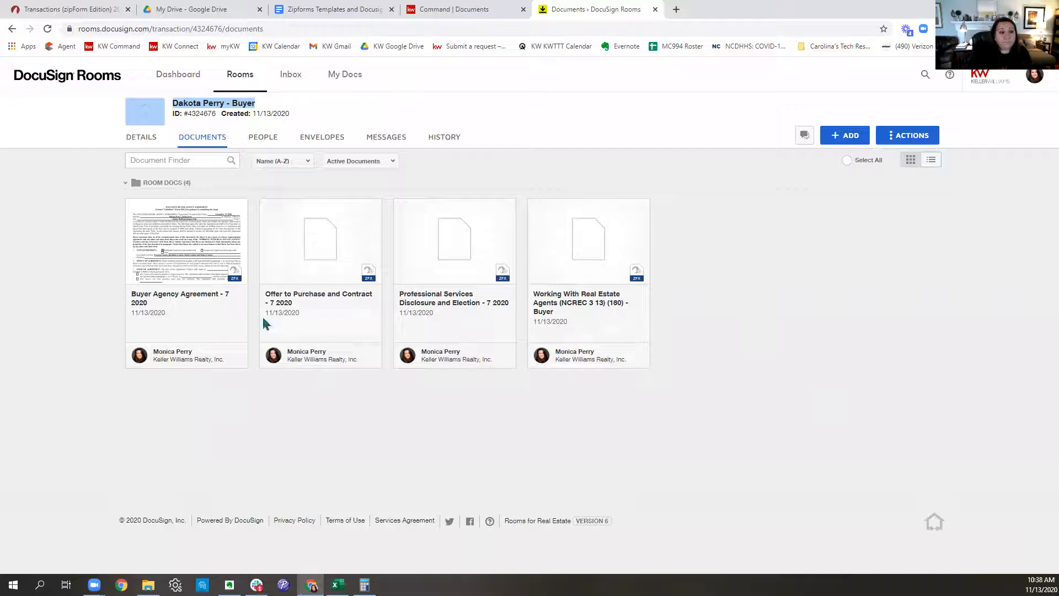
click(133, 208)
Select all four room documents and start a new envelope from them
click(267, 208)
click(401, 208)
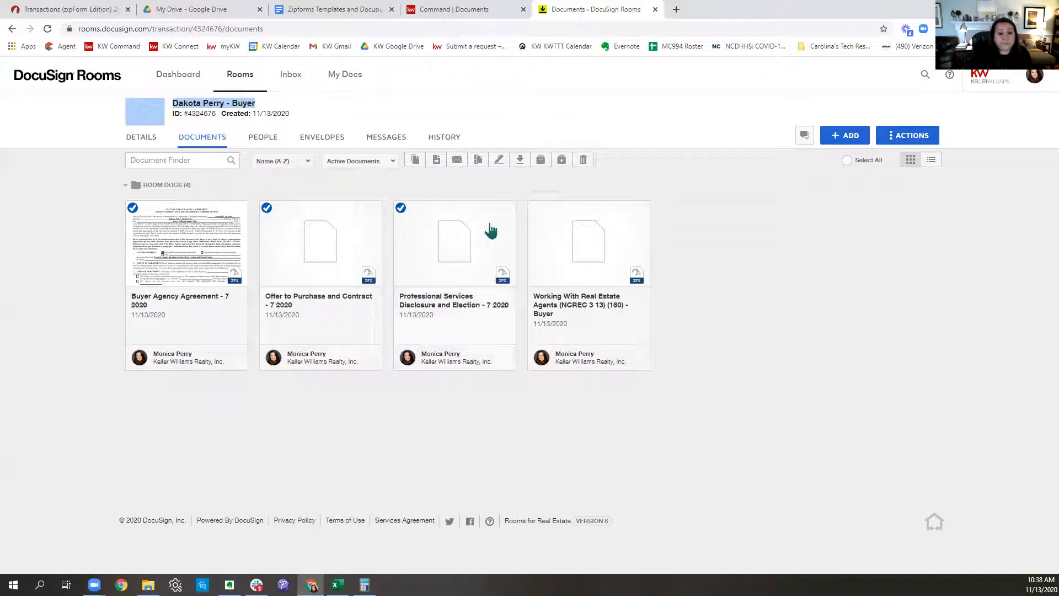
click(529, 221)
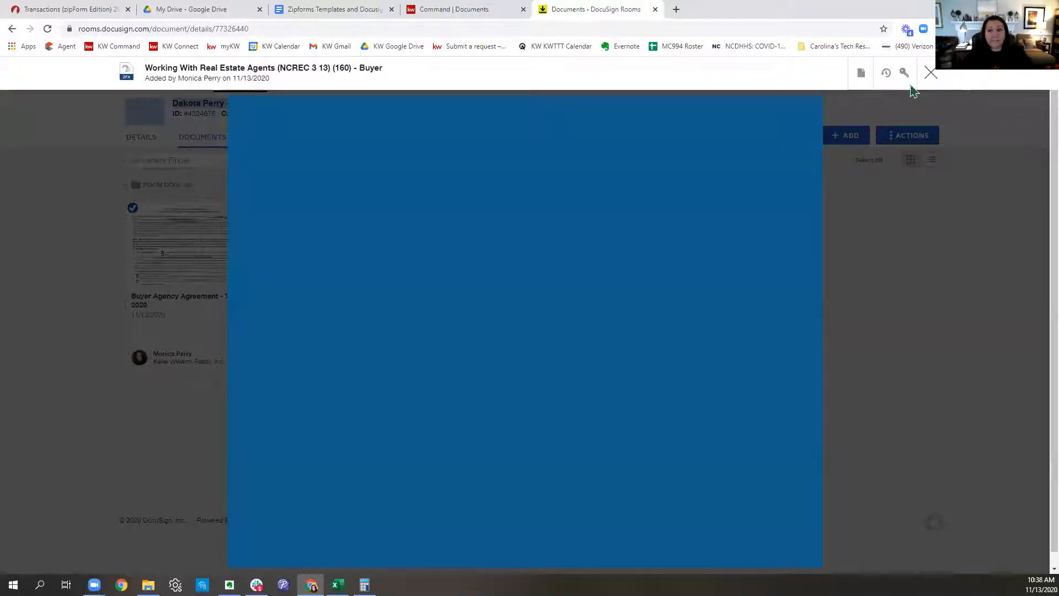
click(935, 73)
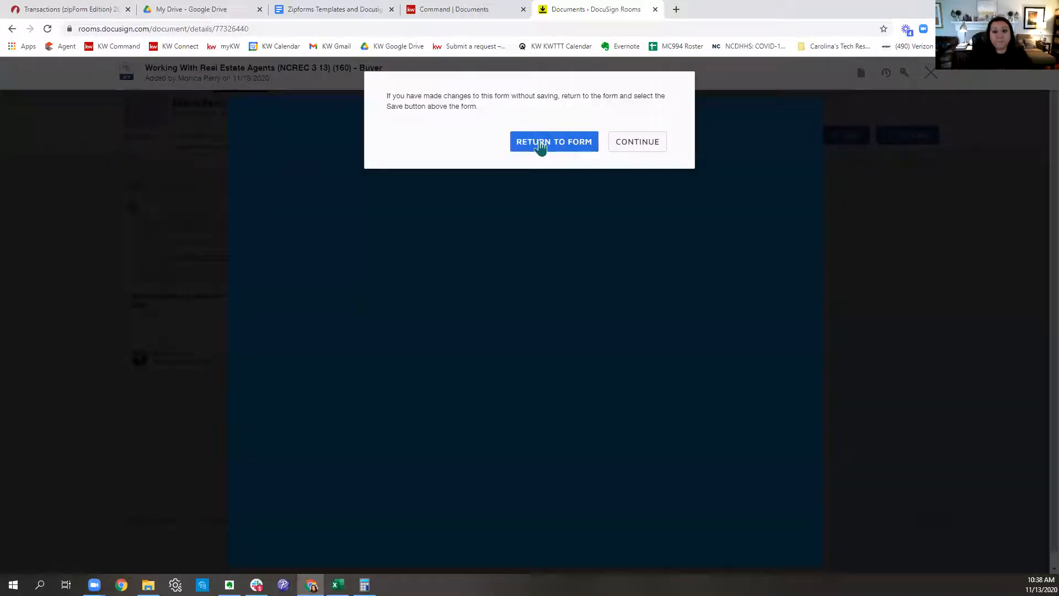
click(645, 144)
click(535, 208)
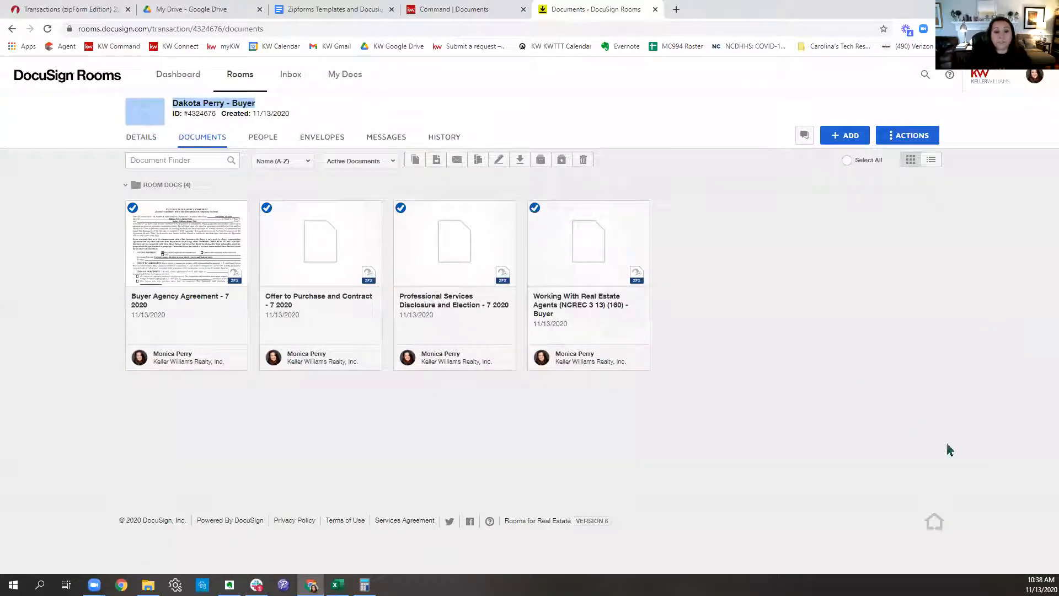
click(499, 160)
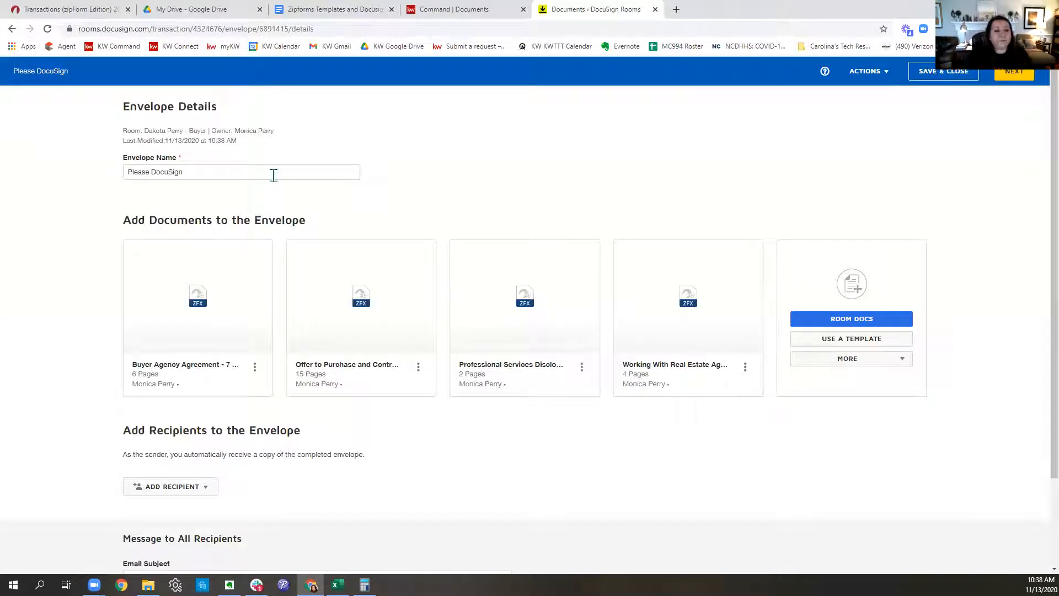
Rename the envelope to the buyer's surname plus 'Buyer Doc' and add recipients via Pre-Tagged Roles
drag(272, 173, 97, 175)
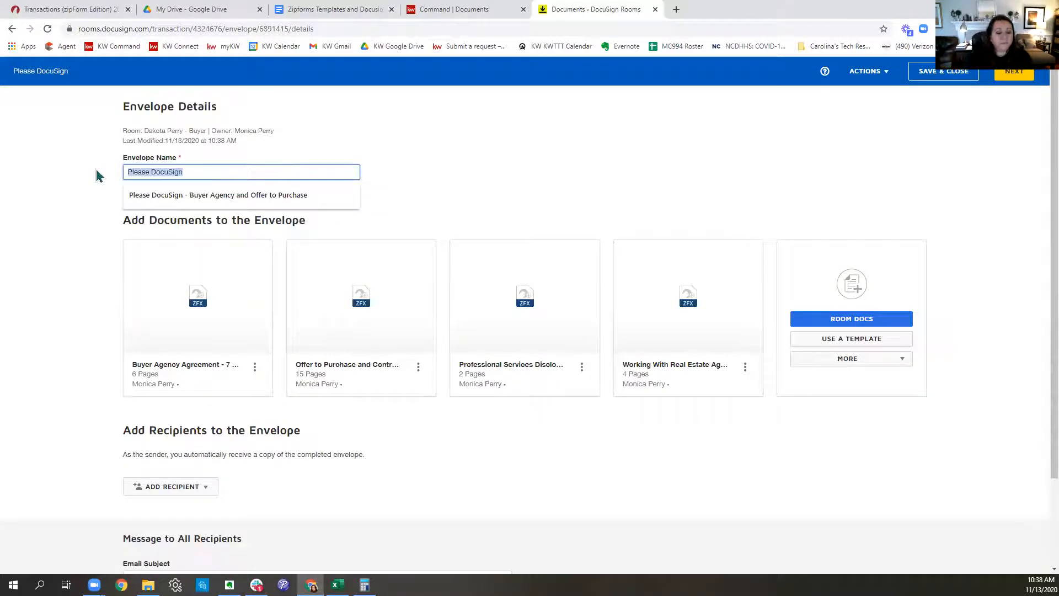
text(Perry -)
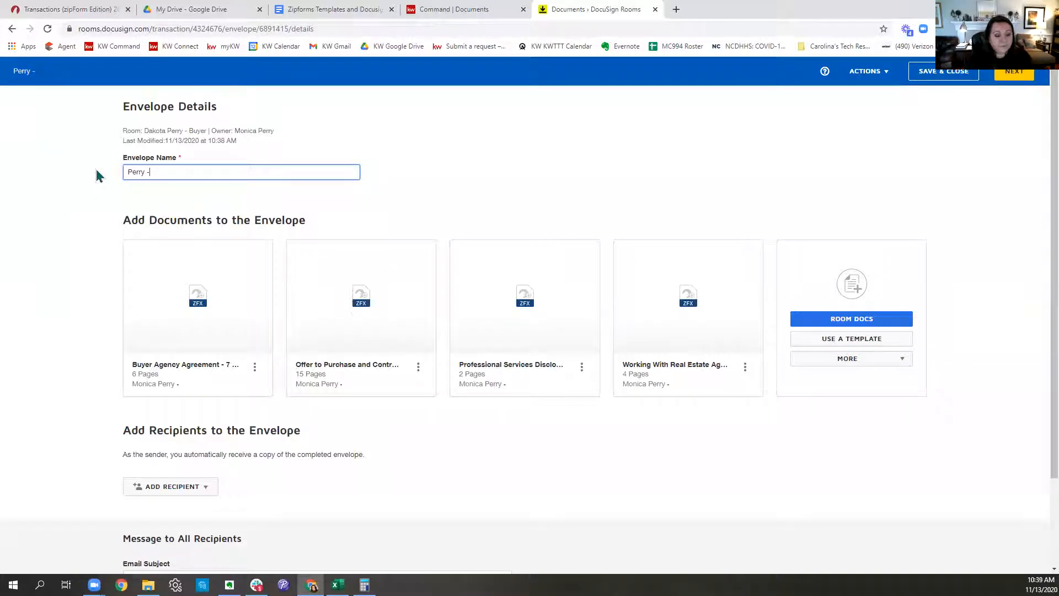
text( Buyer Docs and Offer)
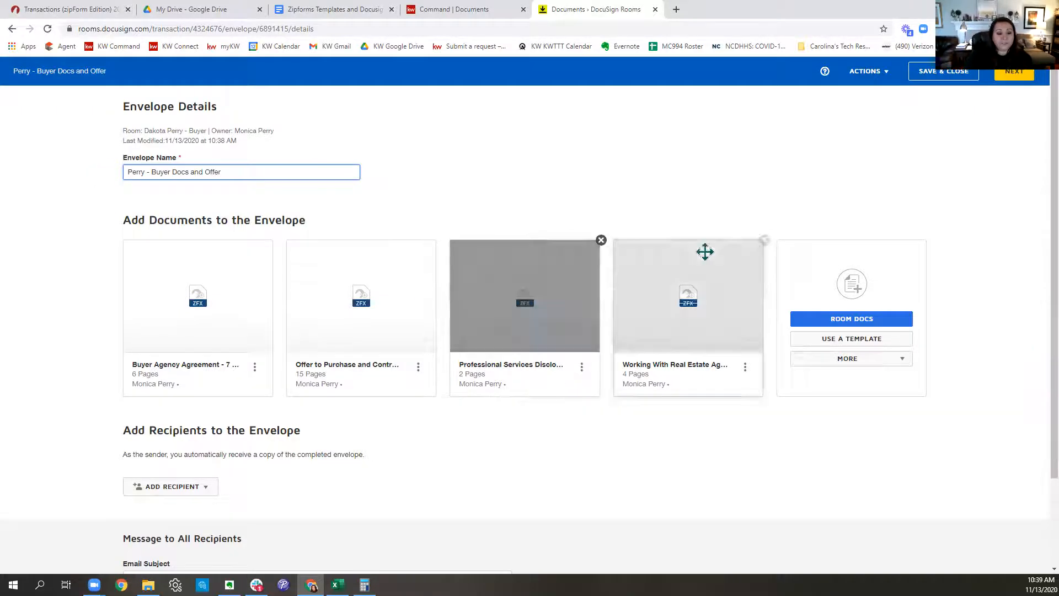
scroll(534, 365, down, 2)
click(182, 384)
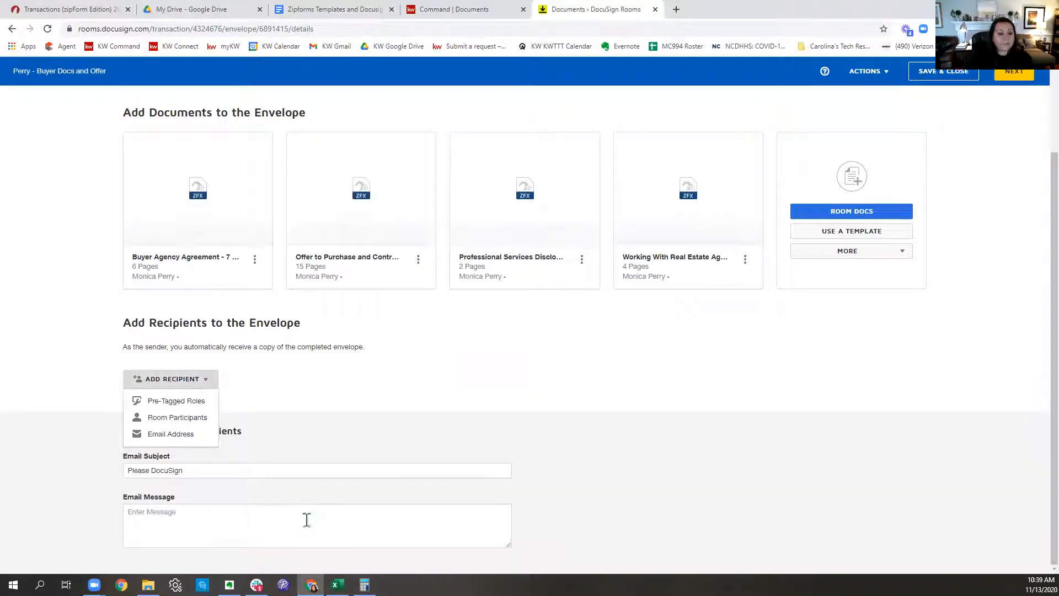
click(197, 403)
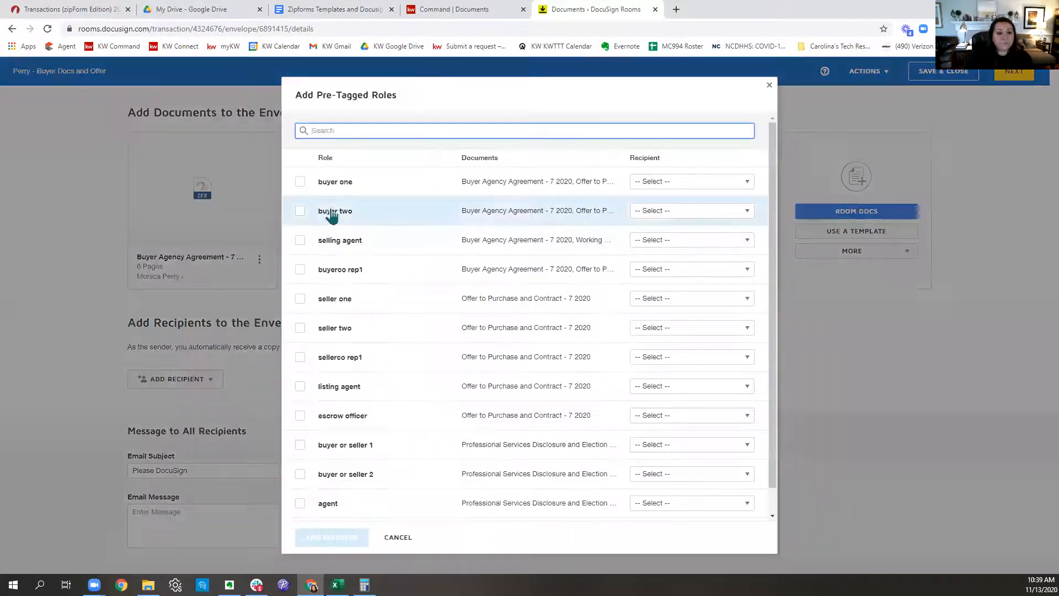
Assign the two buyers to buyer one and buyer two, and the agent to selling agent
click(660, 184)
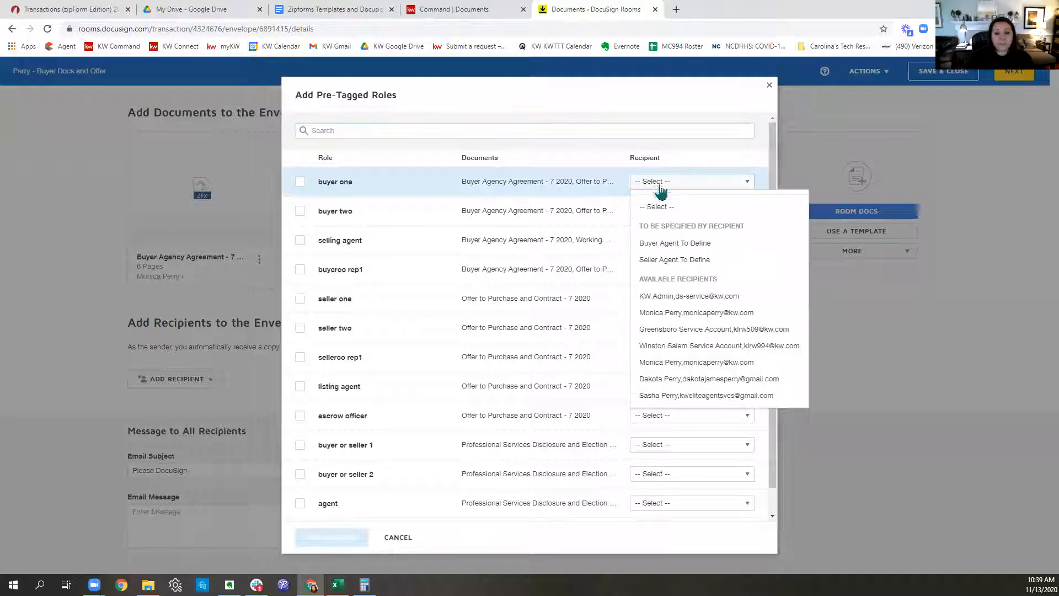
click(684, 381)
click(688, 211)
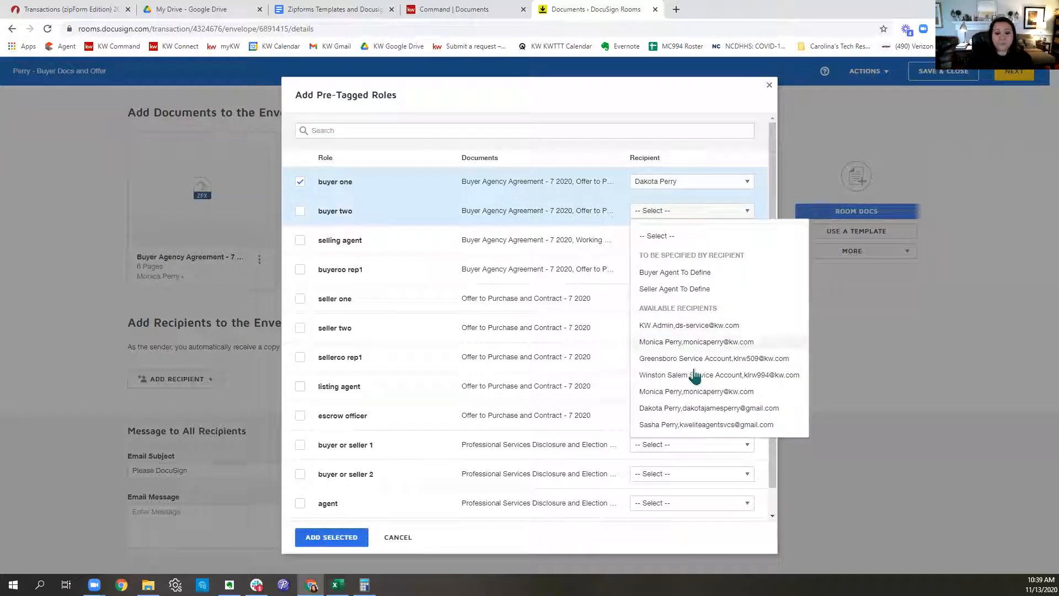
click(687, 426)
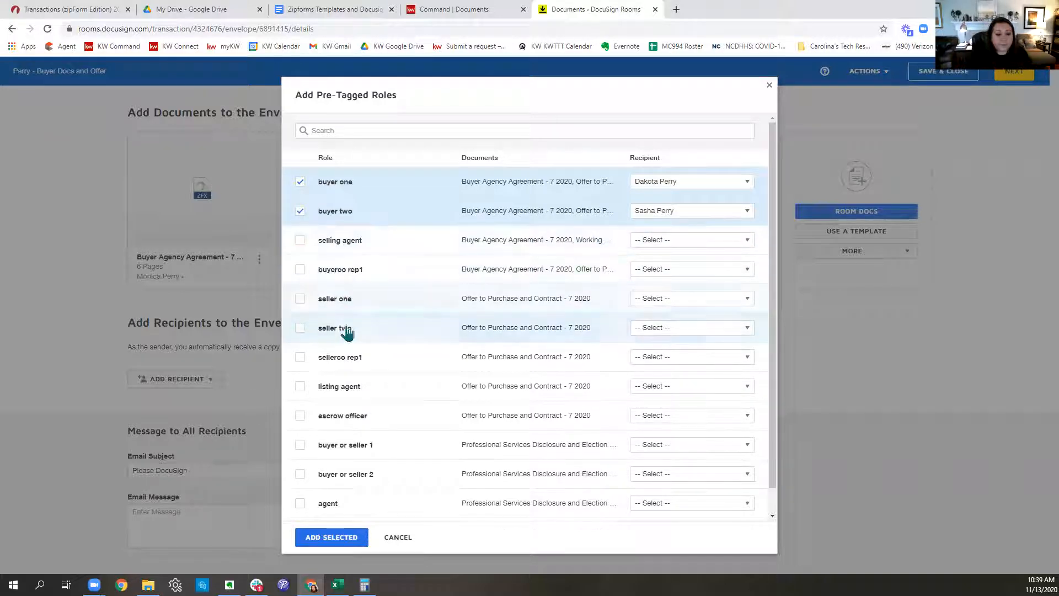
click(671, 240)
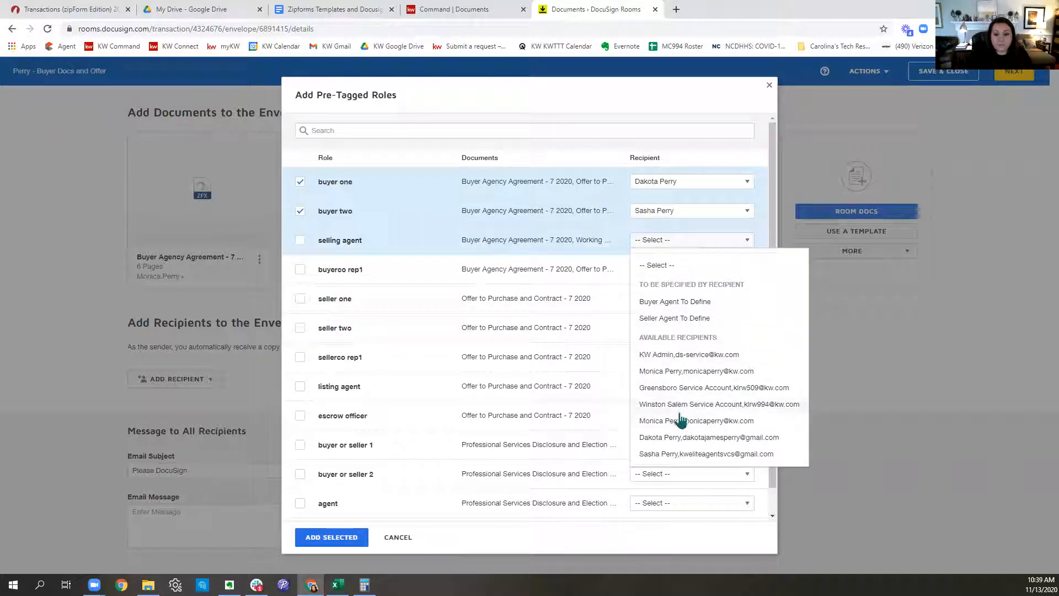
click(662, 415)
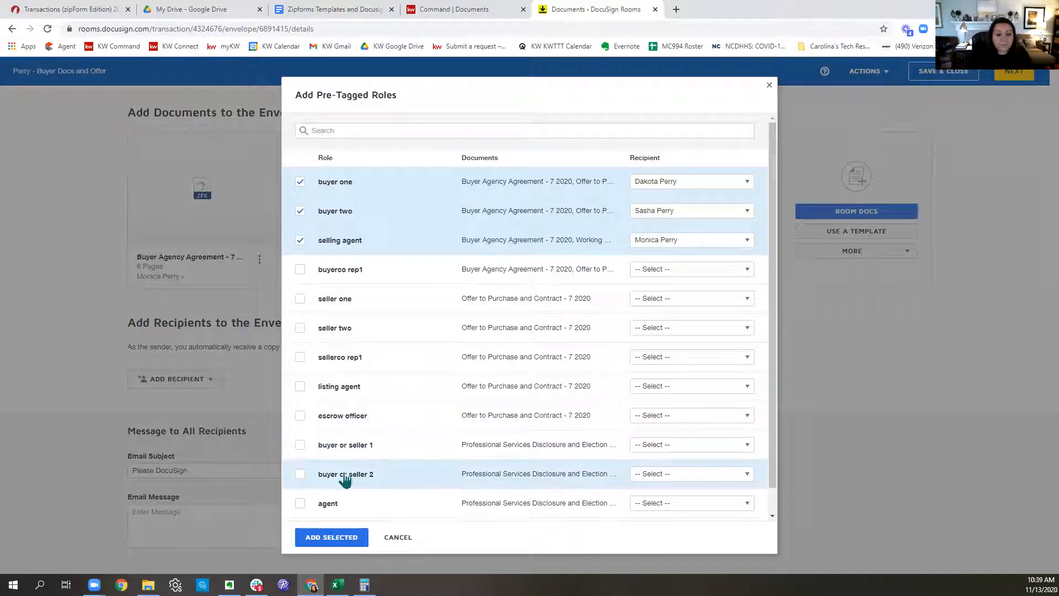
Assign buyers to buyer or seller 1 and 2, the agent to agent, and add the roles
click(677, 444)
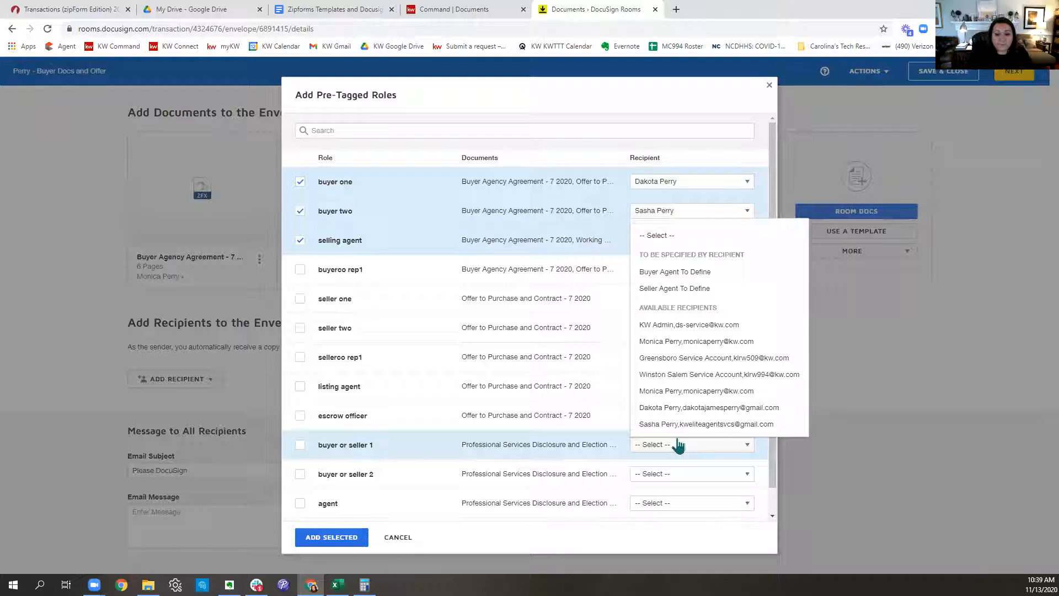
click(688, 407)
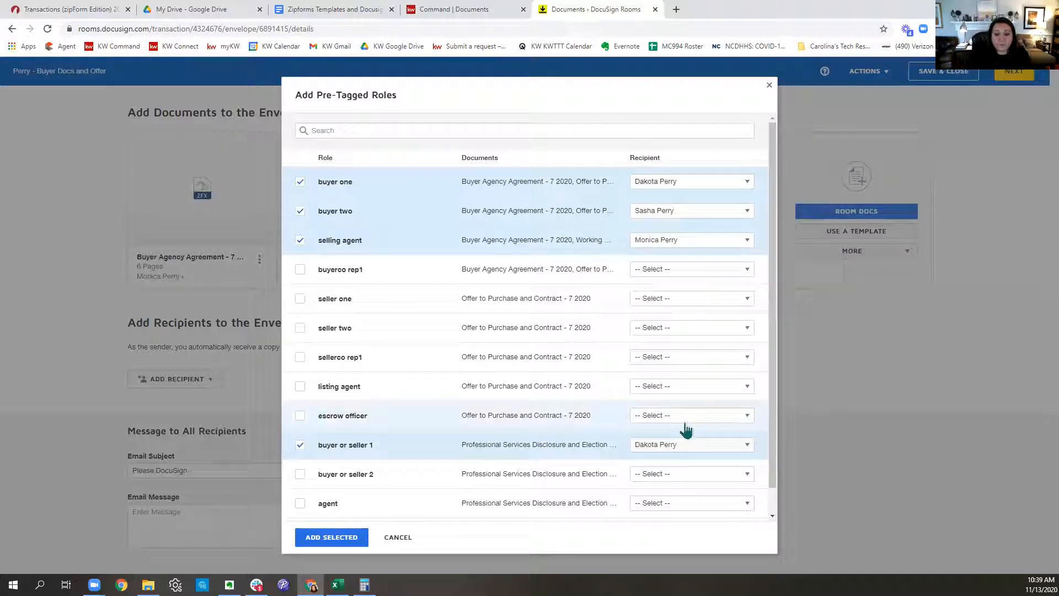
click(666, 477)
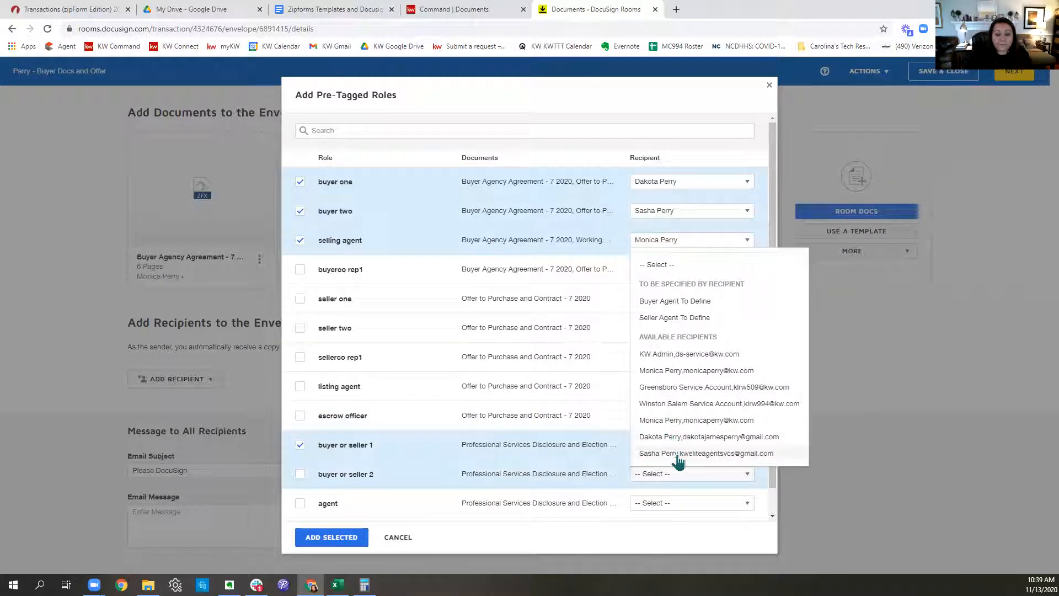
click(677, 454)
click(682, 507)
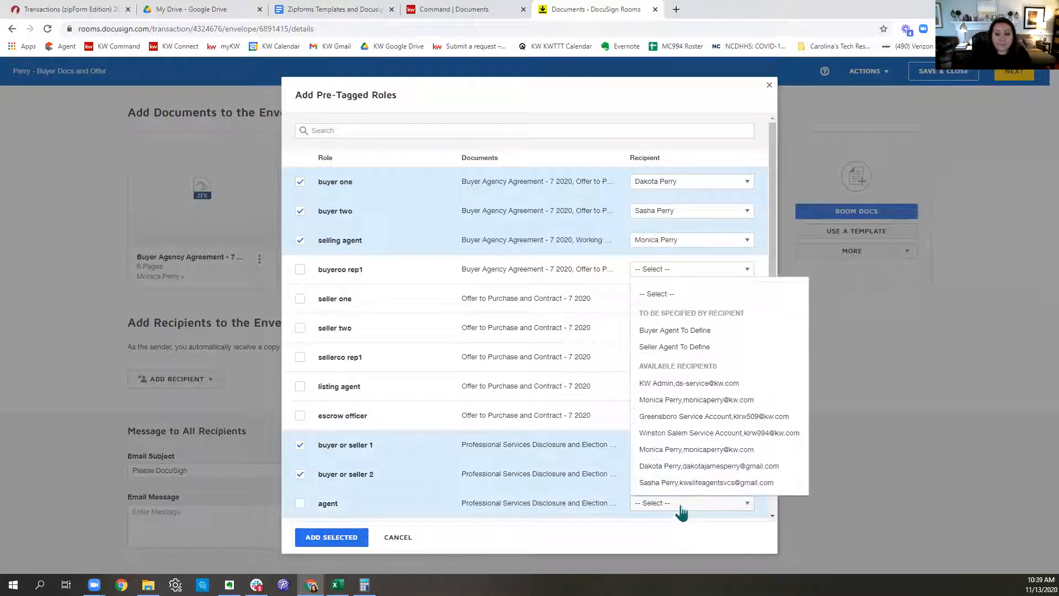
click(674, 452)
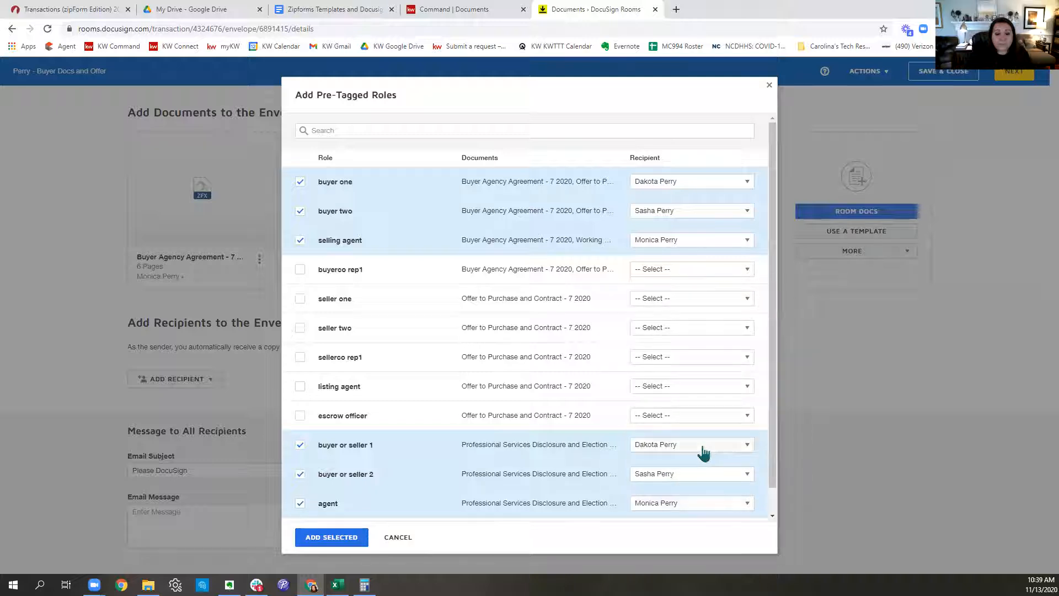
scroll(699, 480, down, 1)
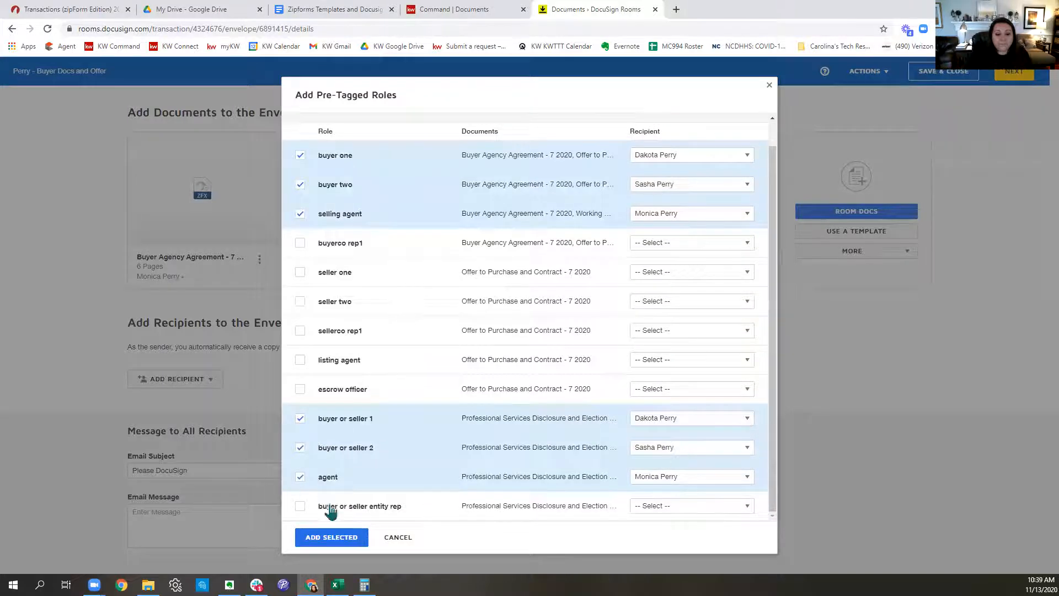
click(333, 536)
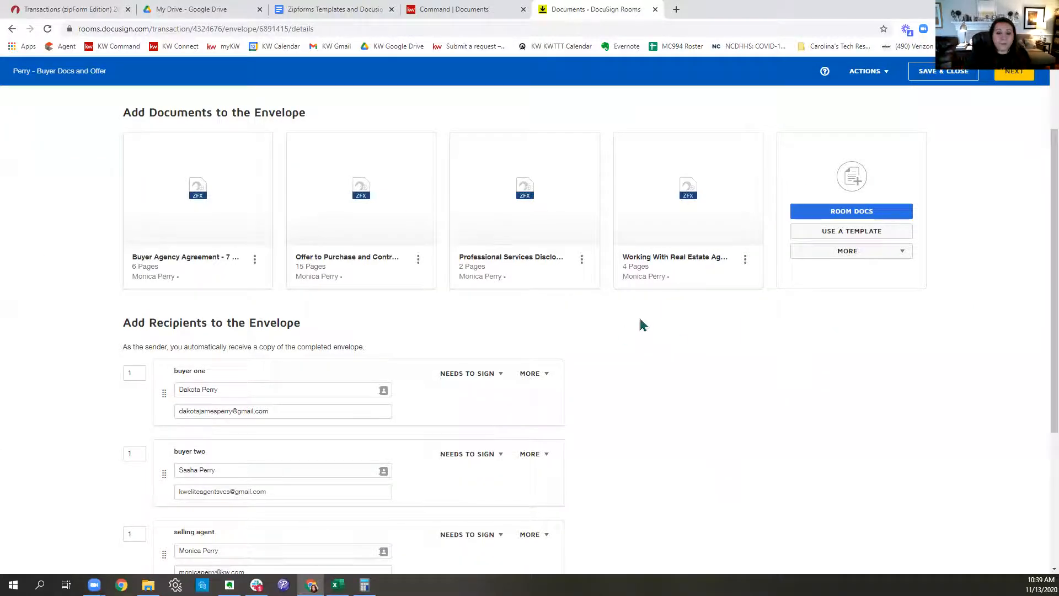
Start a Google Drive upload and search 'profession', then 'residential'; a PDF opens by mistake, so cancel the picker
scroll(840, 401, up, 2)
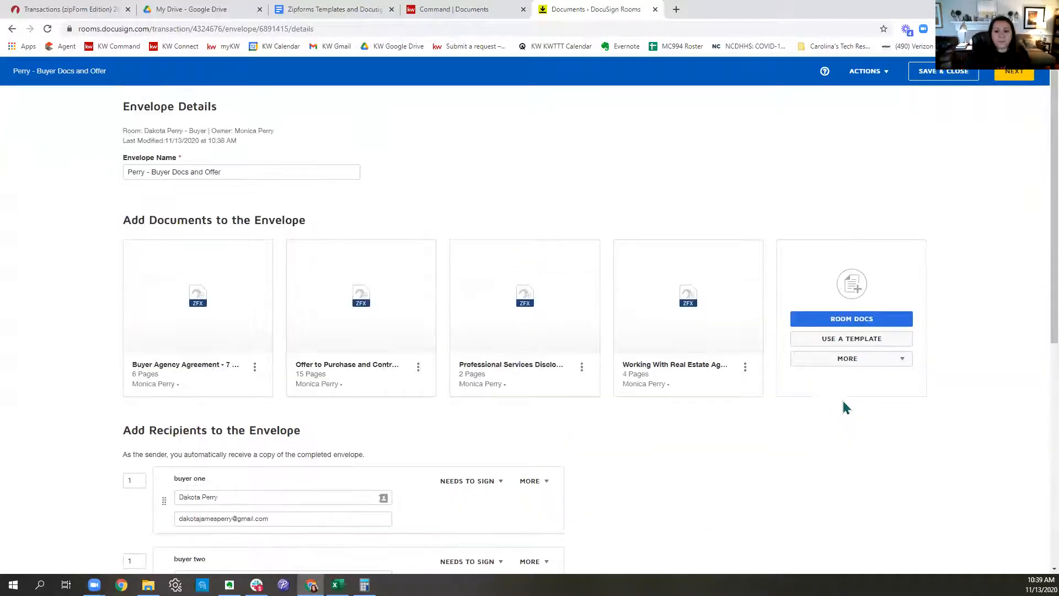
click(854, 361)
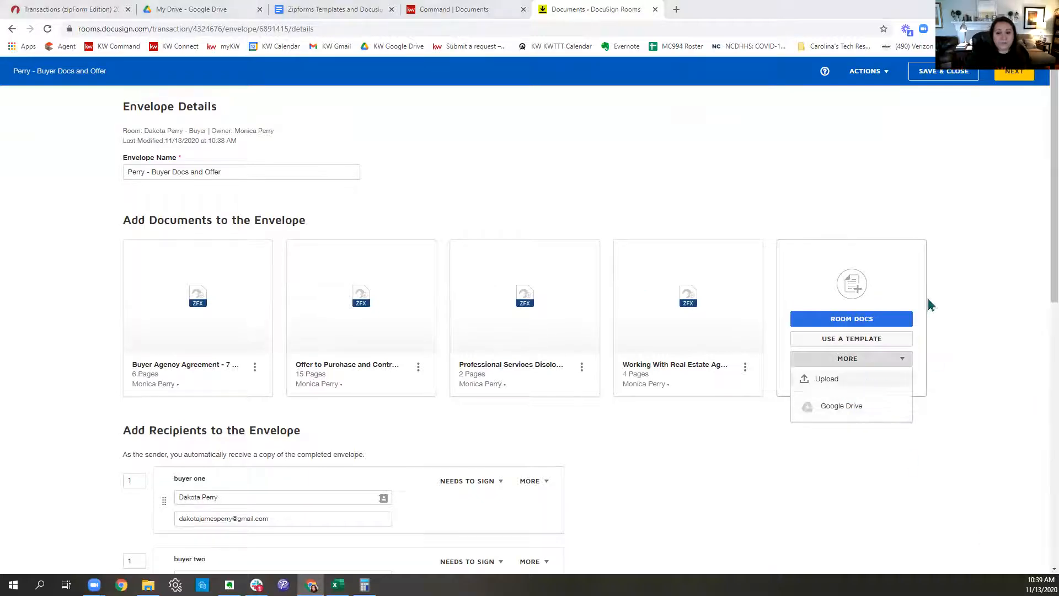
click(826, 378)
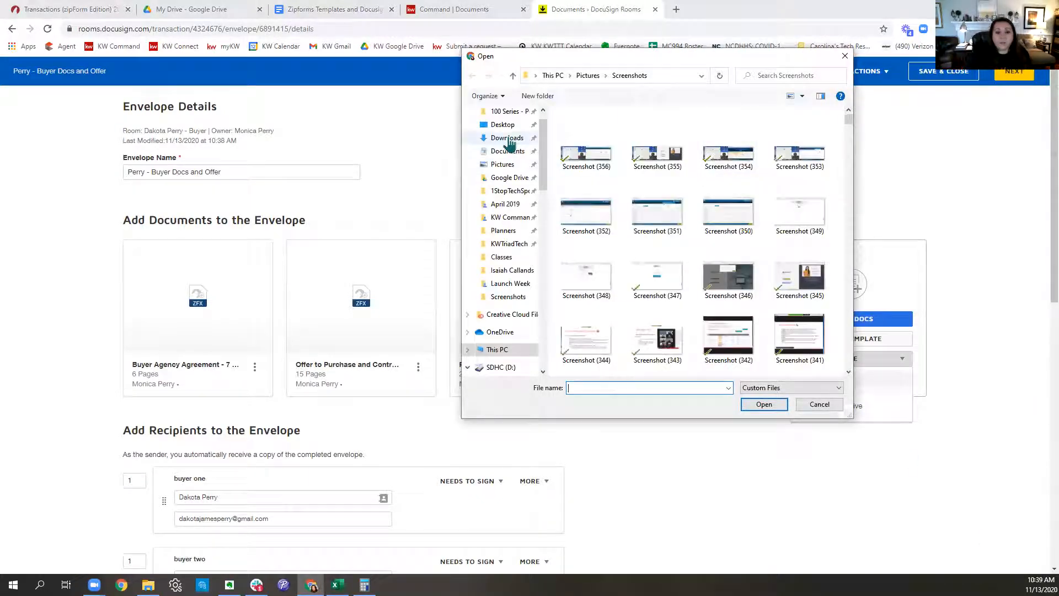
click(508, 177)
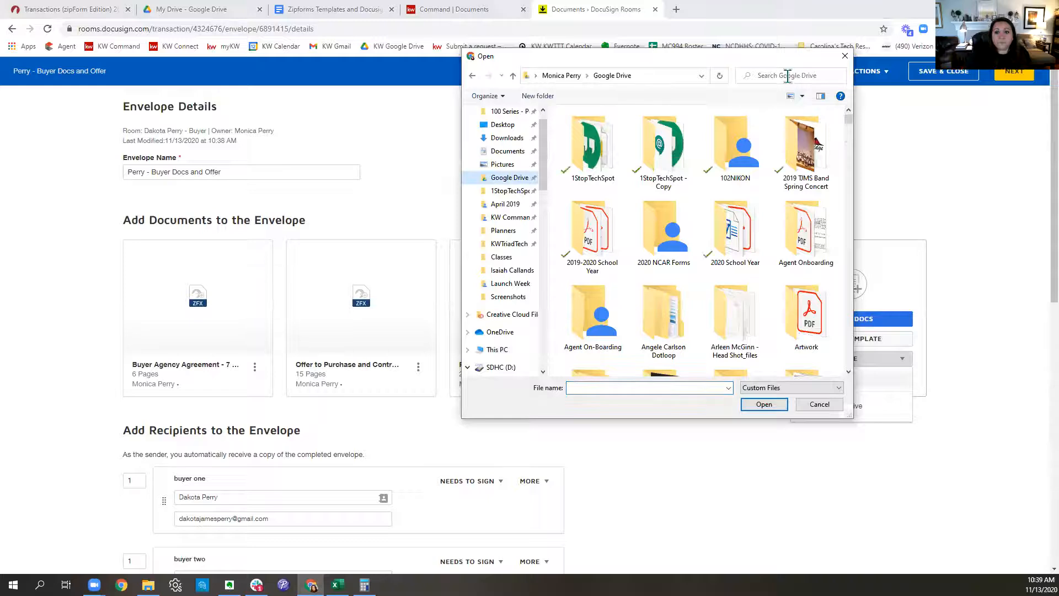
text(profess)
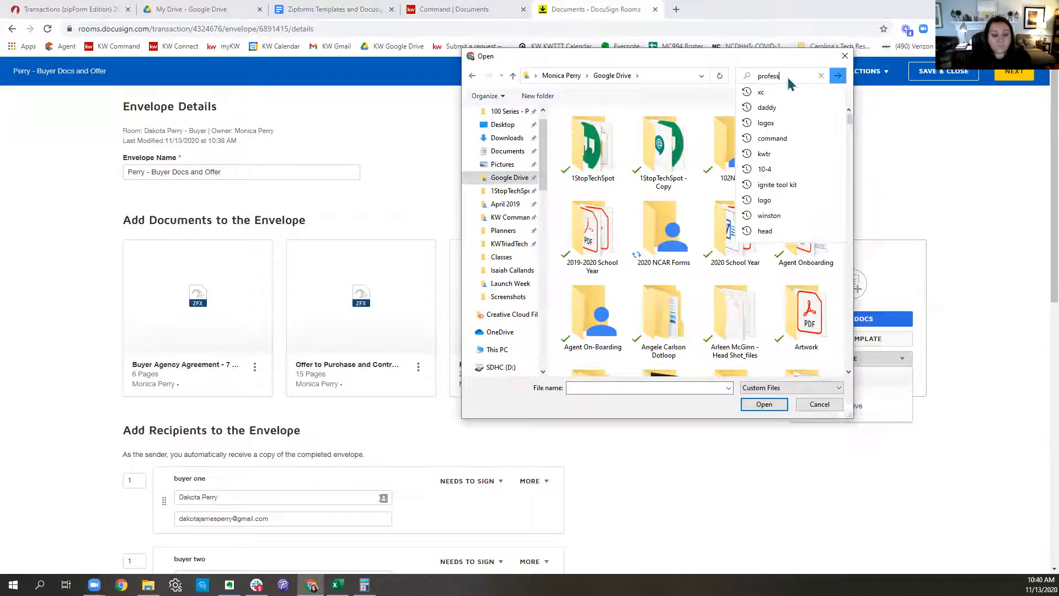
text(ion)
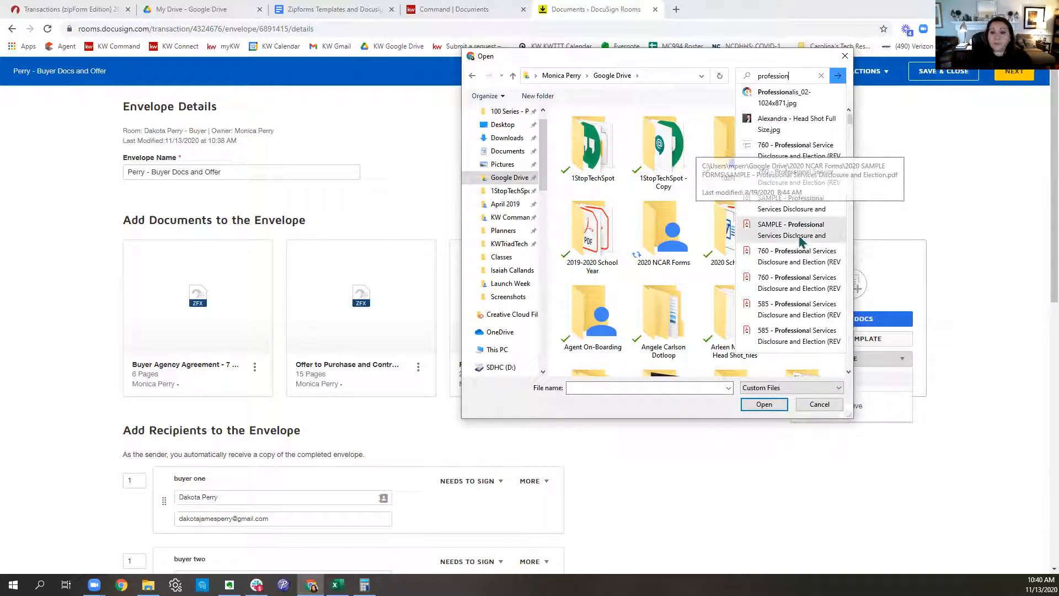
drag(798, 77, 719, 75)
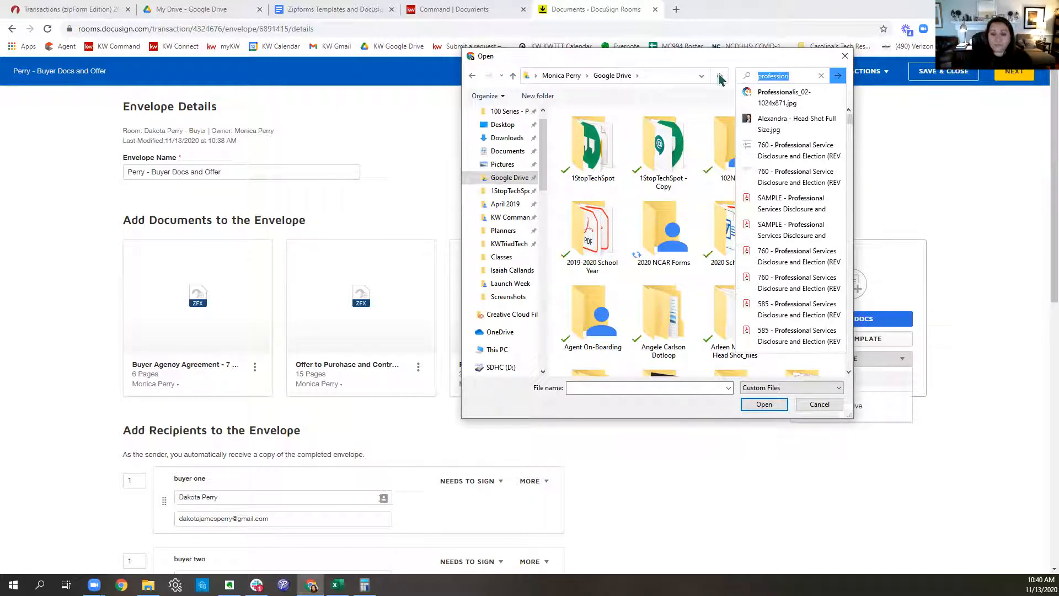
text(resid)
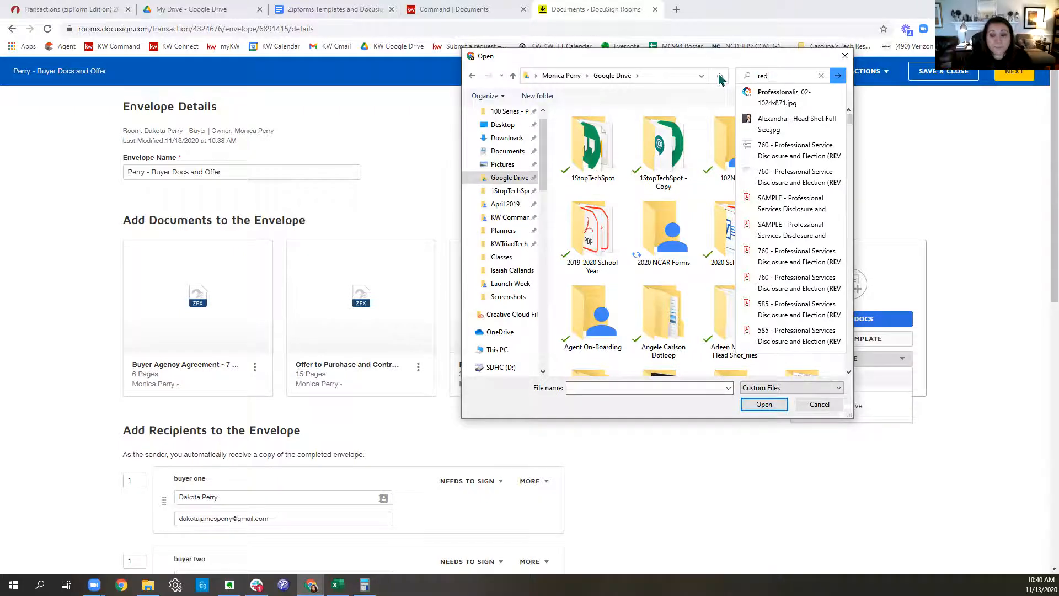
text(ential)
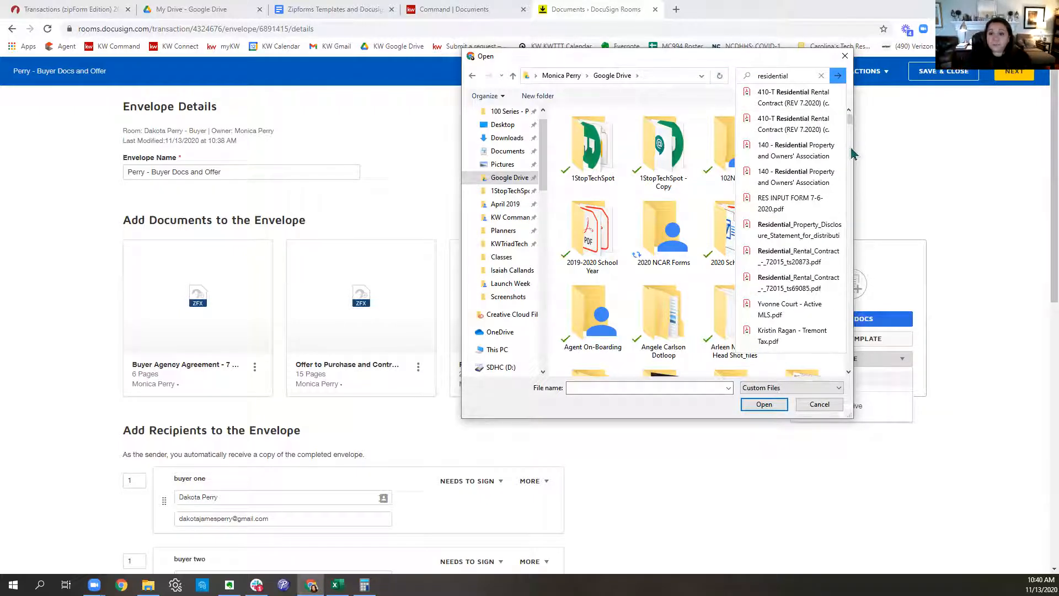
click(857, 355)
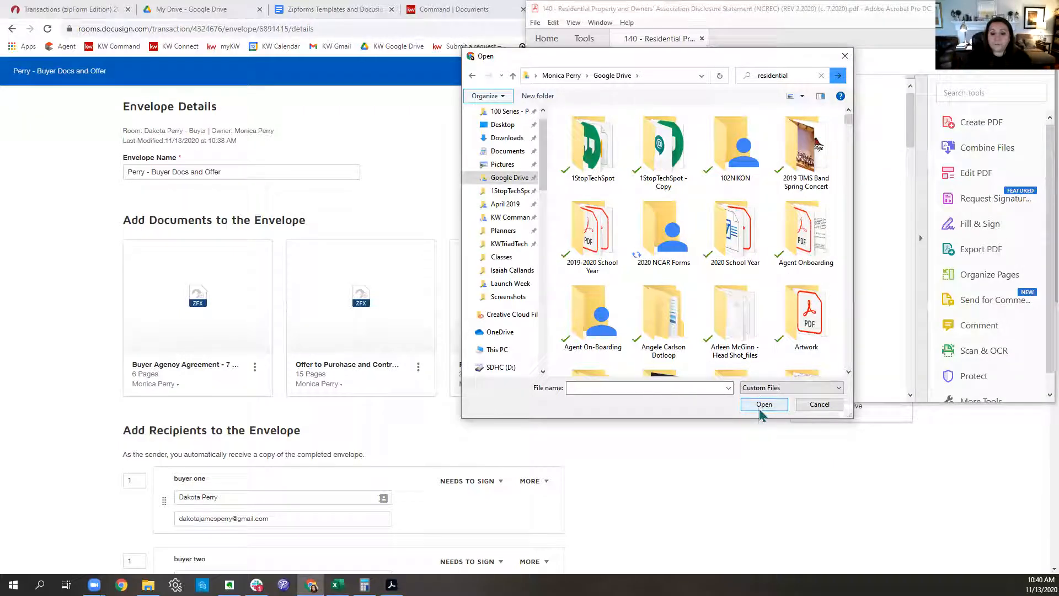
click(760, 409)
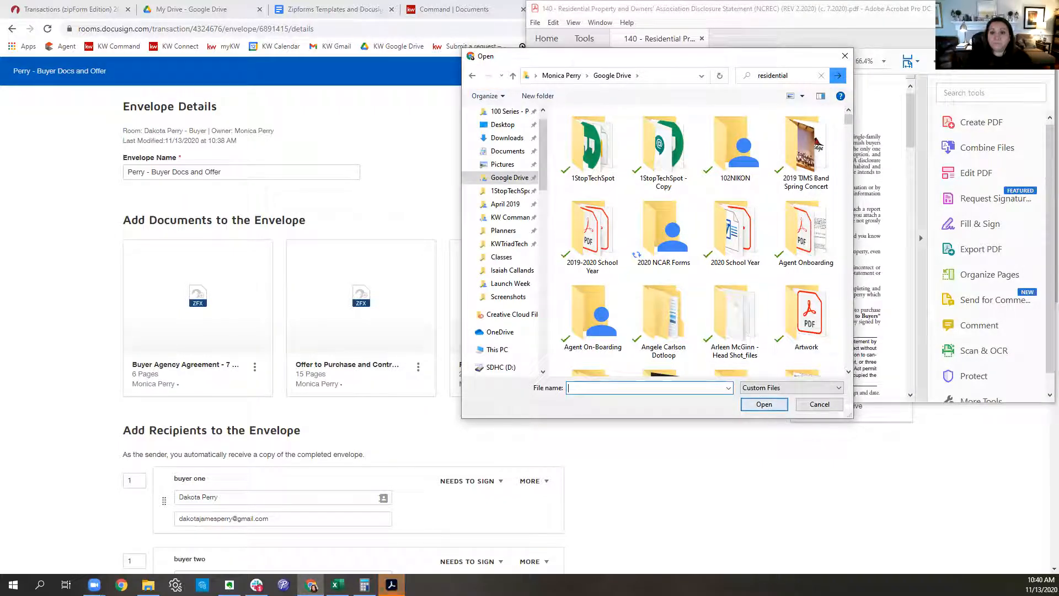
click(1042, 9)
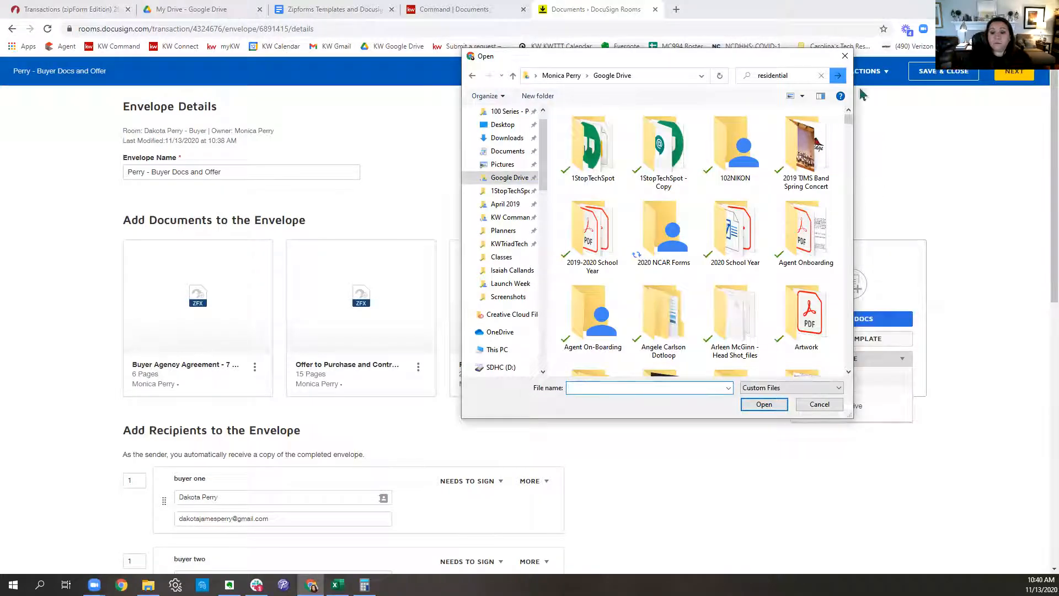
click(844, 56)
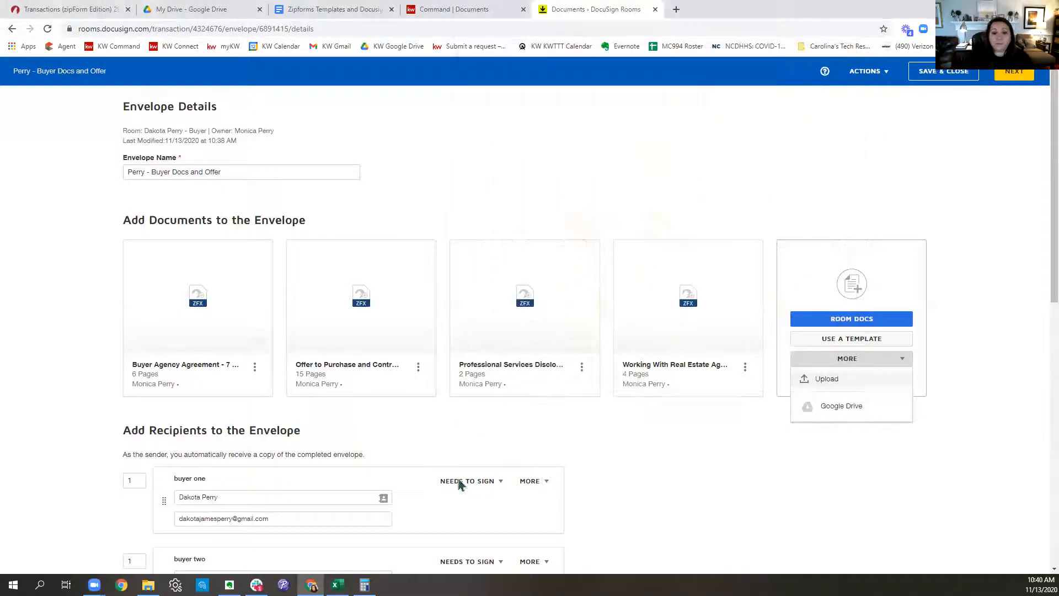
Reopen the Google Drive upload picker, search for 'res' and close the stray PDF
click(846, 379)
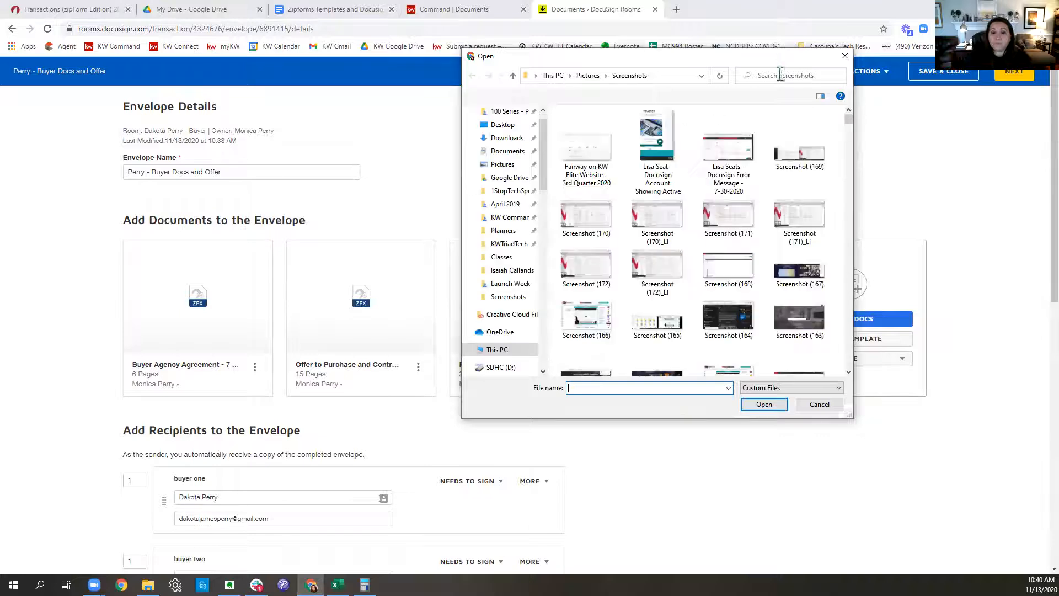
click(520, 180)
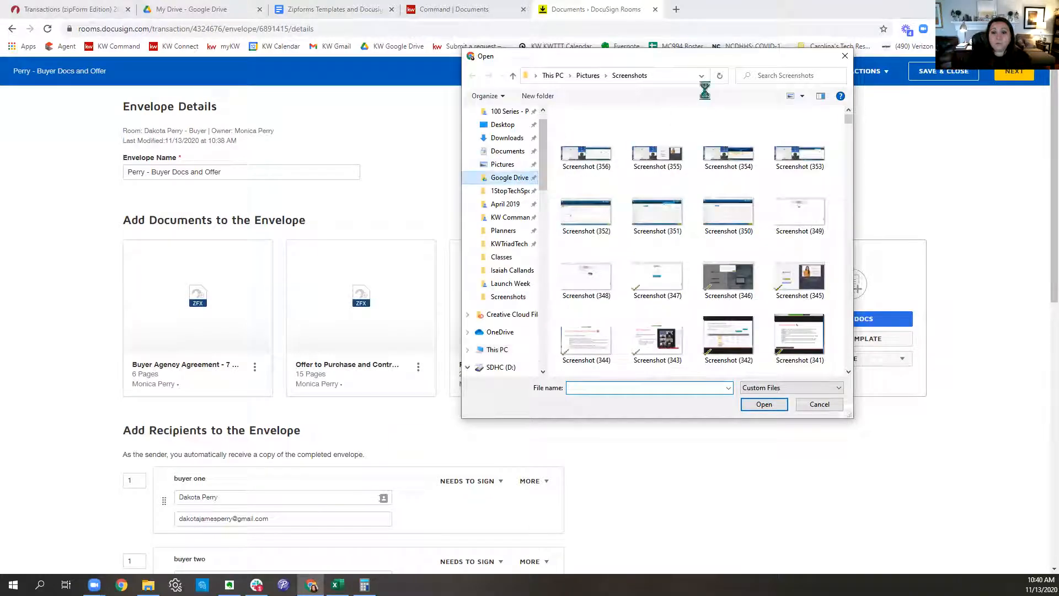
click(763, 82)
text(es)
key(BackSpace)
key(BackSpace)
text(residential)
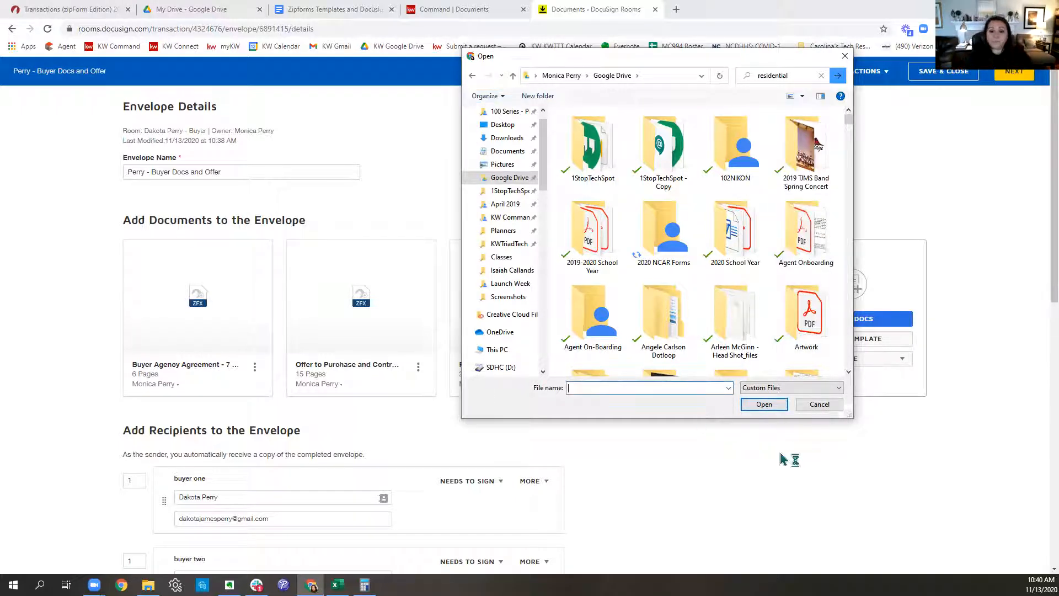
click(1042, 8)
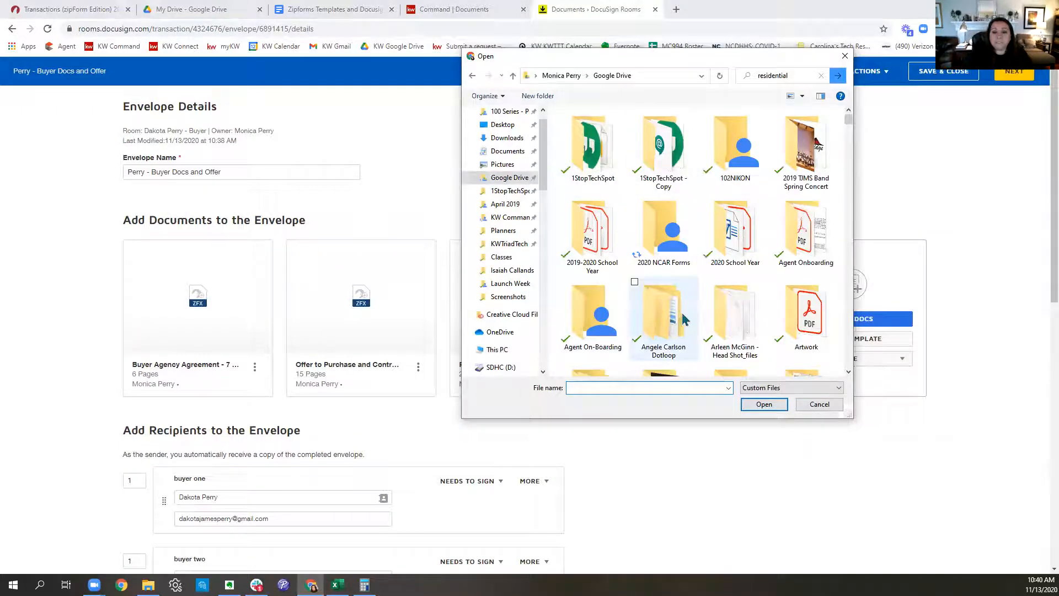
Browse Google Drive > KWTriadTech > Command for Teams and choose its file for upload
scroll(684, 320, down, 5)
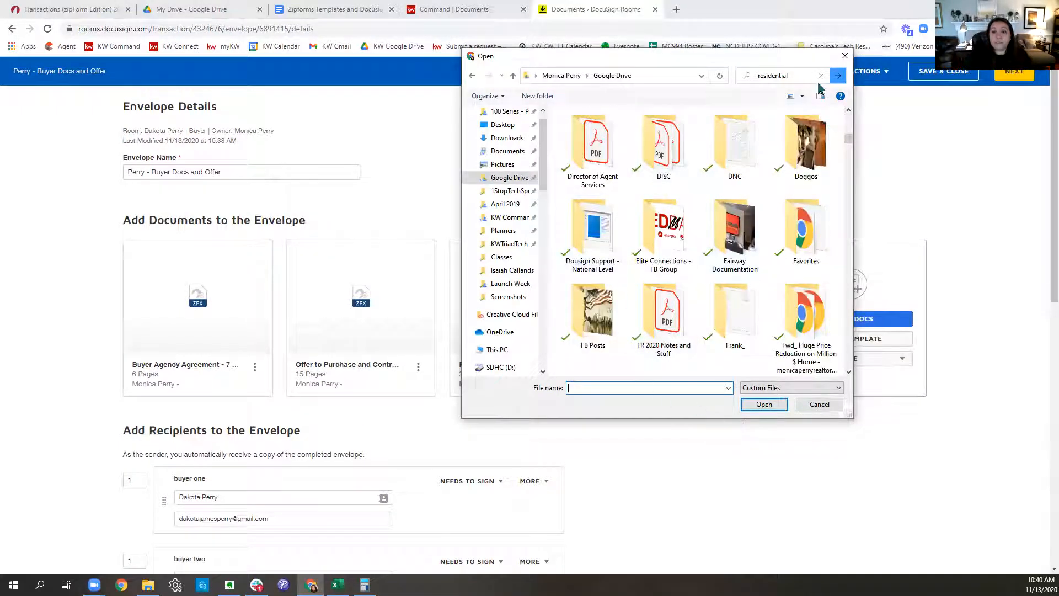
scroll(789, 215, down, 10)
scroll(789, 254, down, 15)
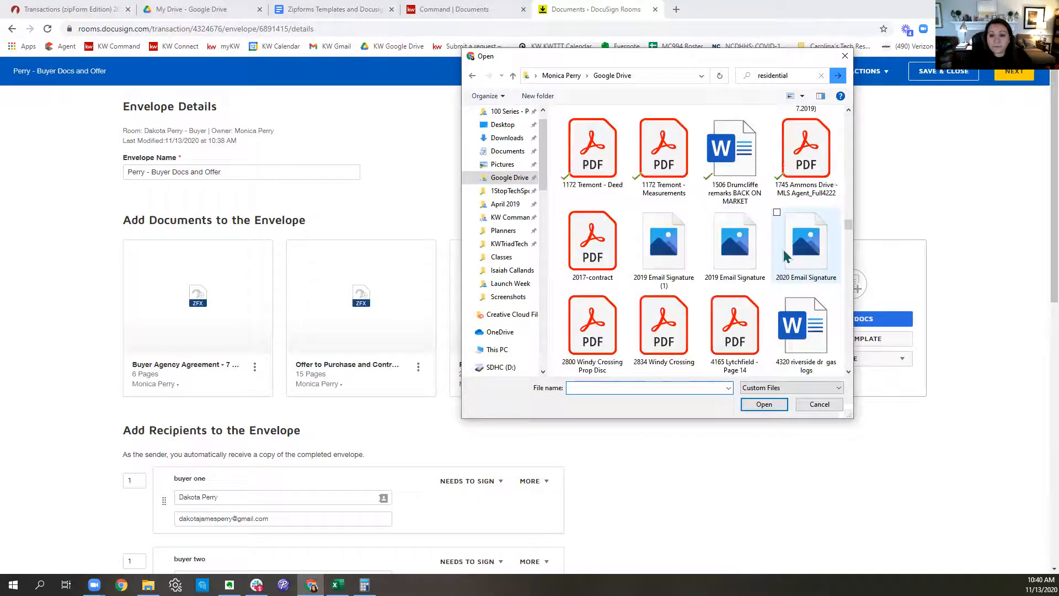
scroll(785, 255, down, 2)
click(792, 76)
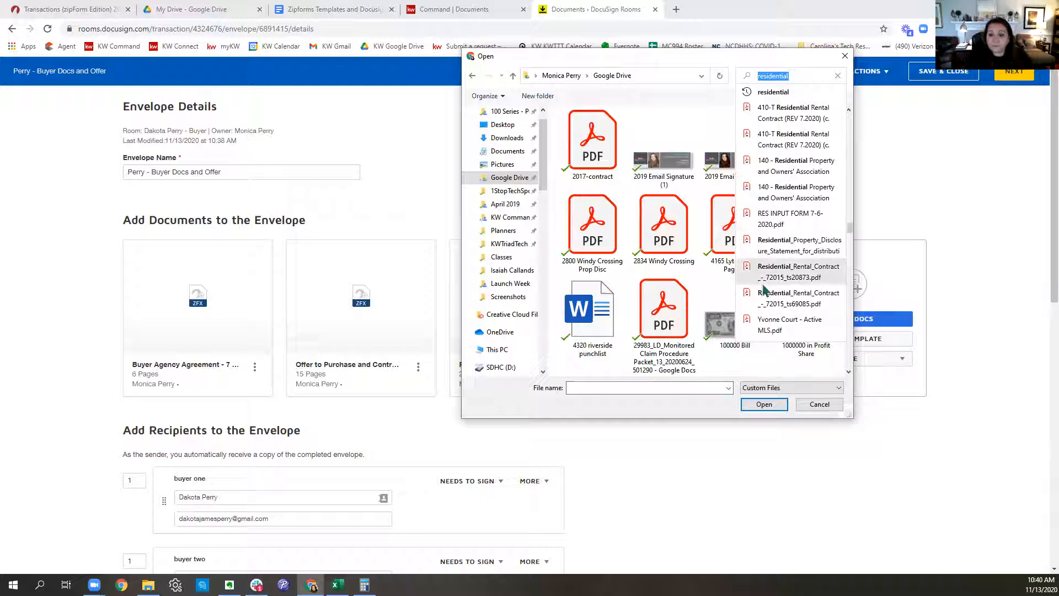
click(592, 389)
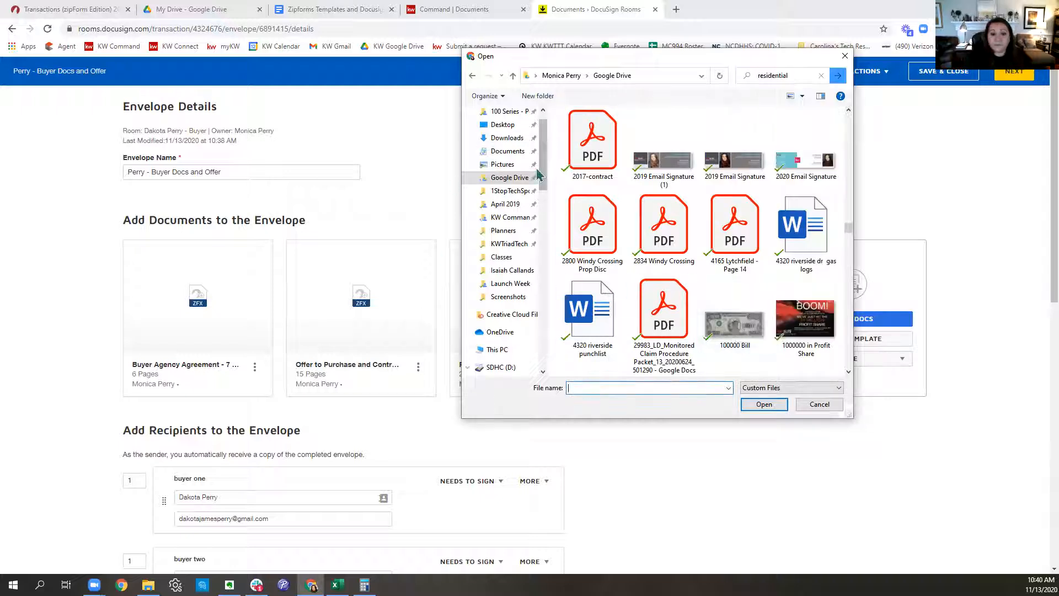
click(499, 178)
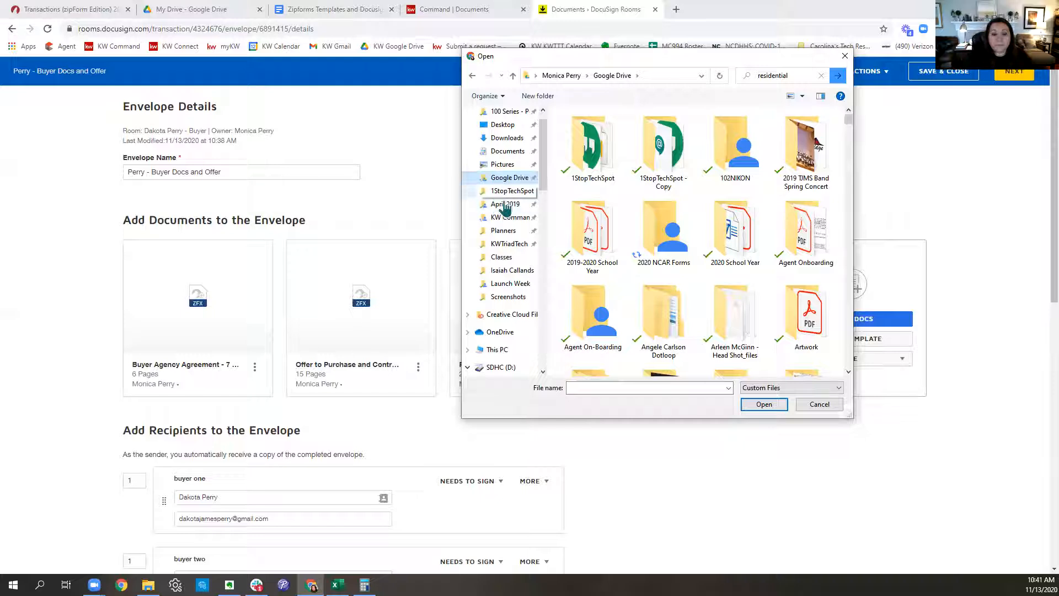
click(504, 246)
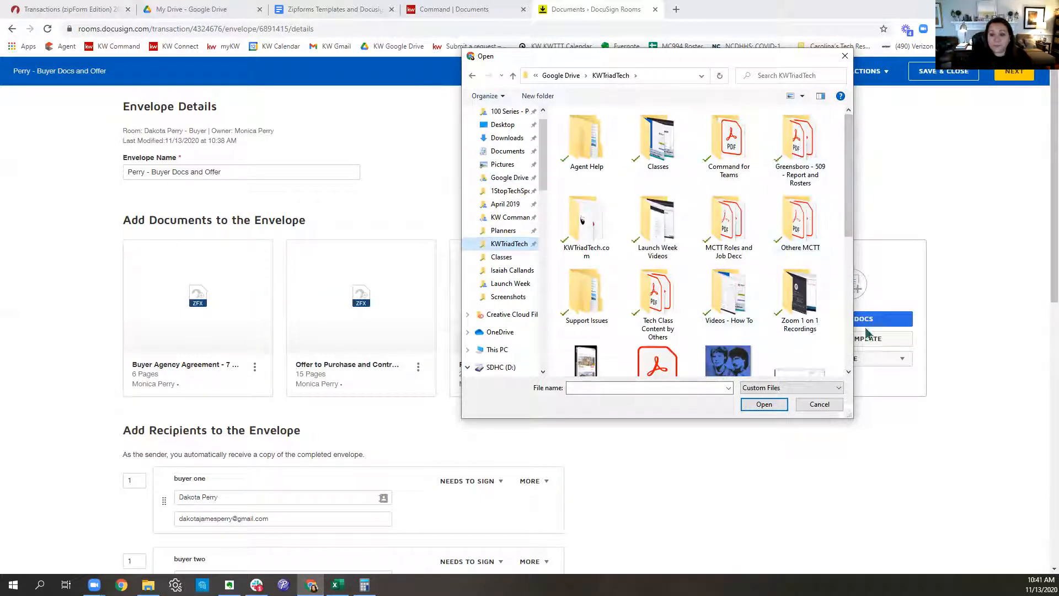
scroll(794, 309, down, 5)
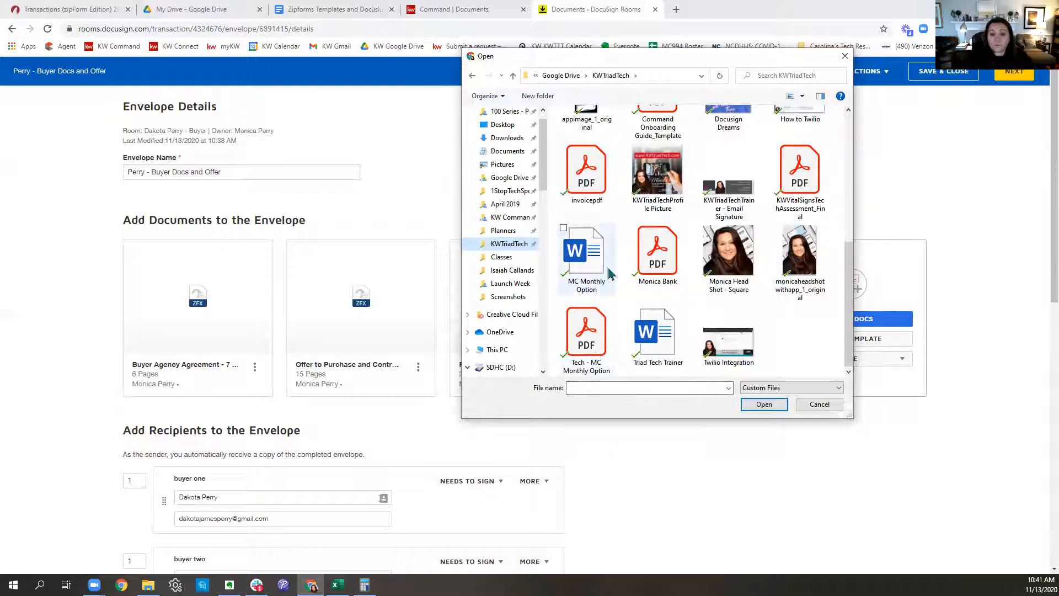
scroll(585, 259, up, 5)
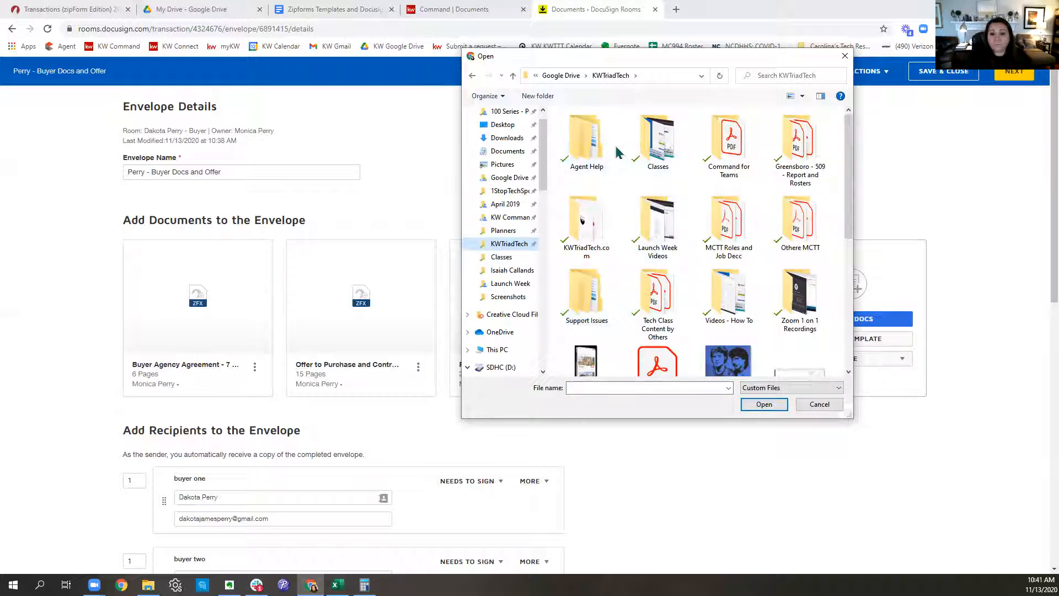
double_click(727, 158)
double_click(608, 131)
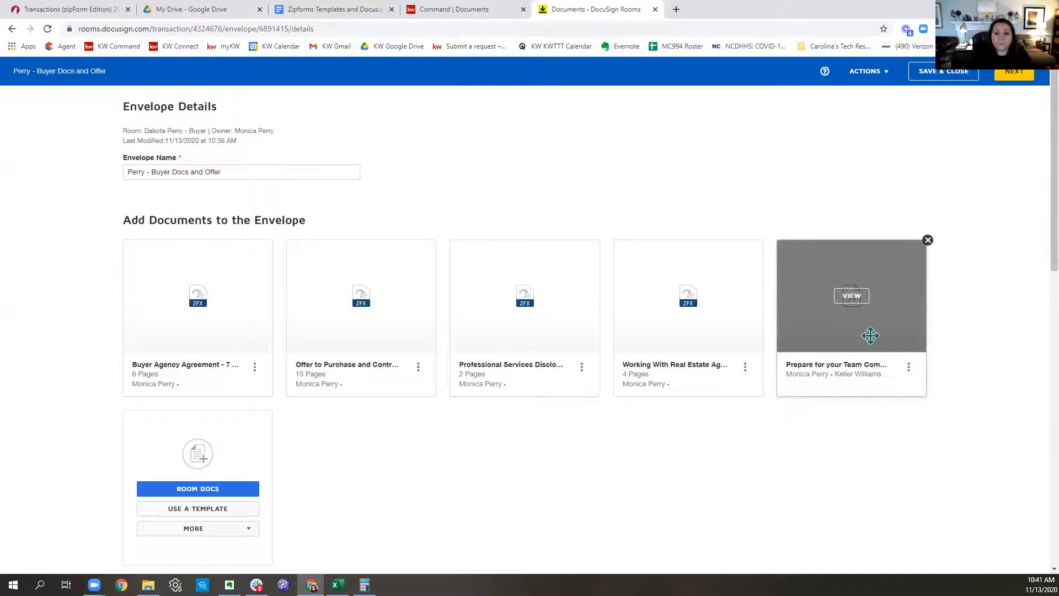
Review the five documents and the recipients, then continue to field tagging for the Offer to Purchase
scroll(950, 352, down, 4)
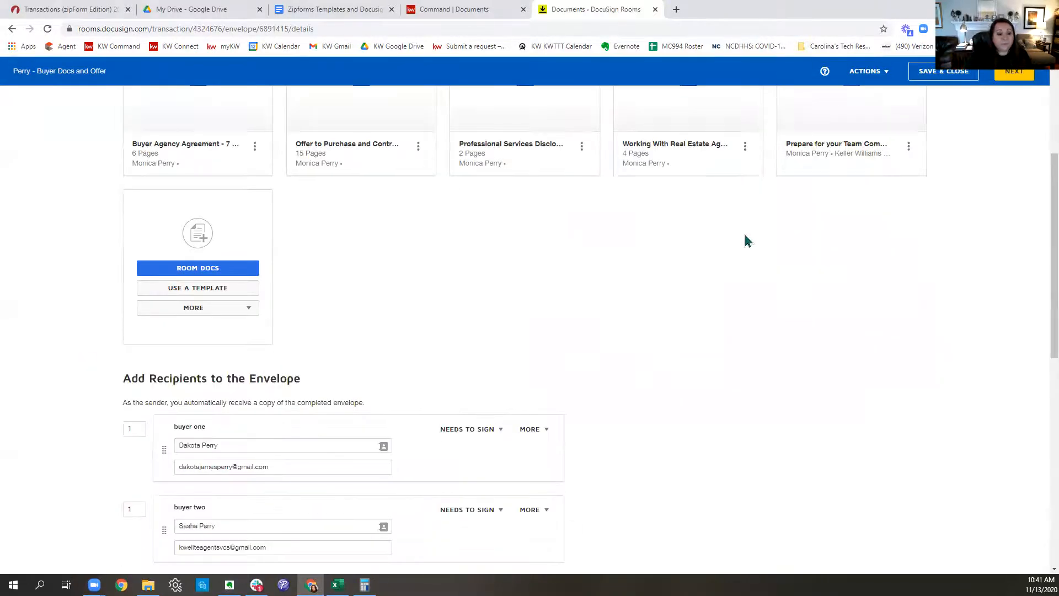
scroll(747, 241, down, 6)
scroll(624, 180, down, 4)
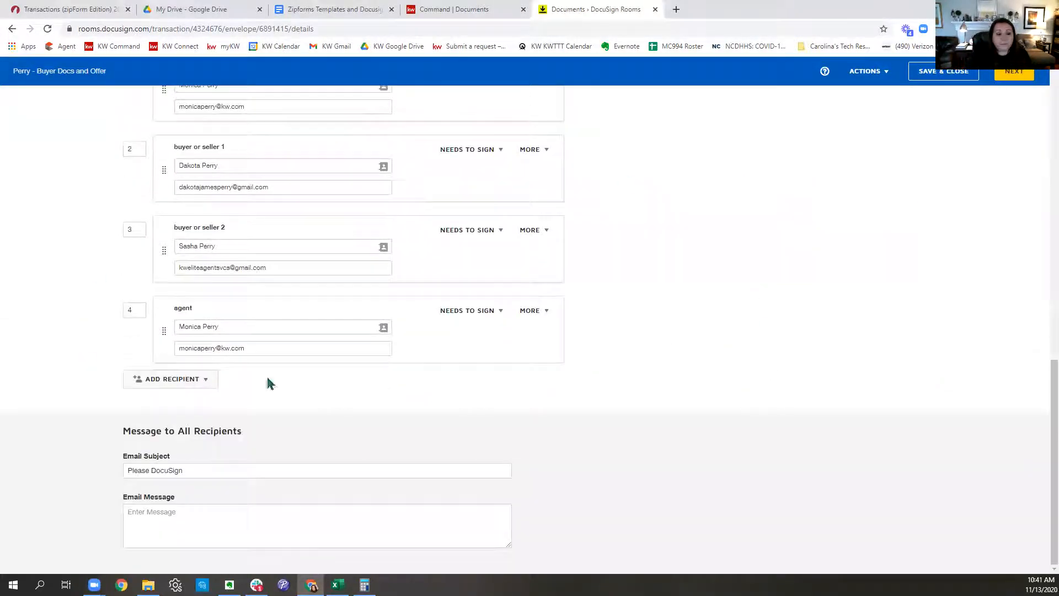
click(1012, 73)
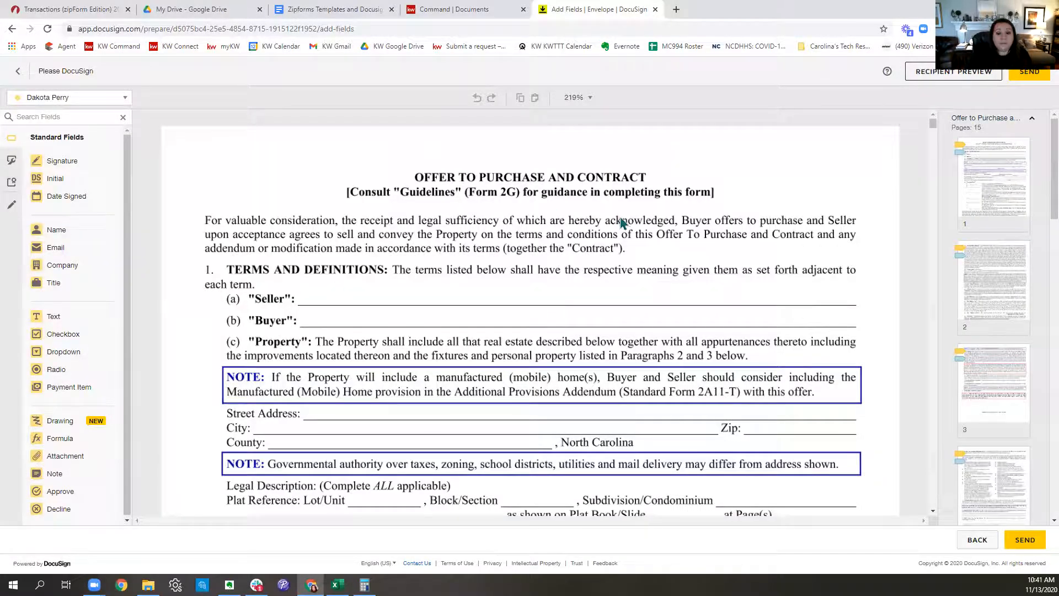
Scroll through the Offer to Purchase and Contract, then jump to page 4 of the Buyer Agency Agreement
scroll(634, 276, down, 10)
scroll(634, 314, down, 8)
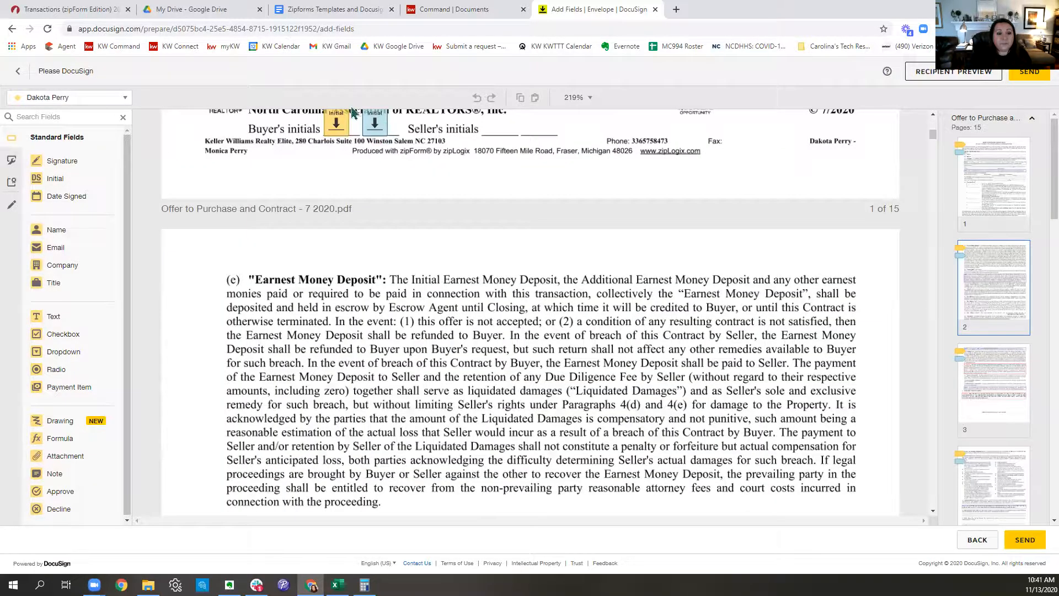
scroll(508, 210, down, 15)
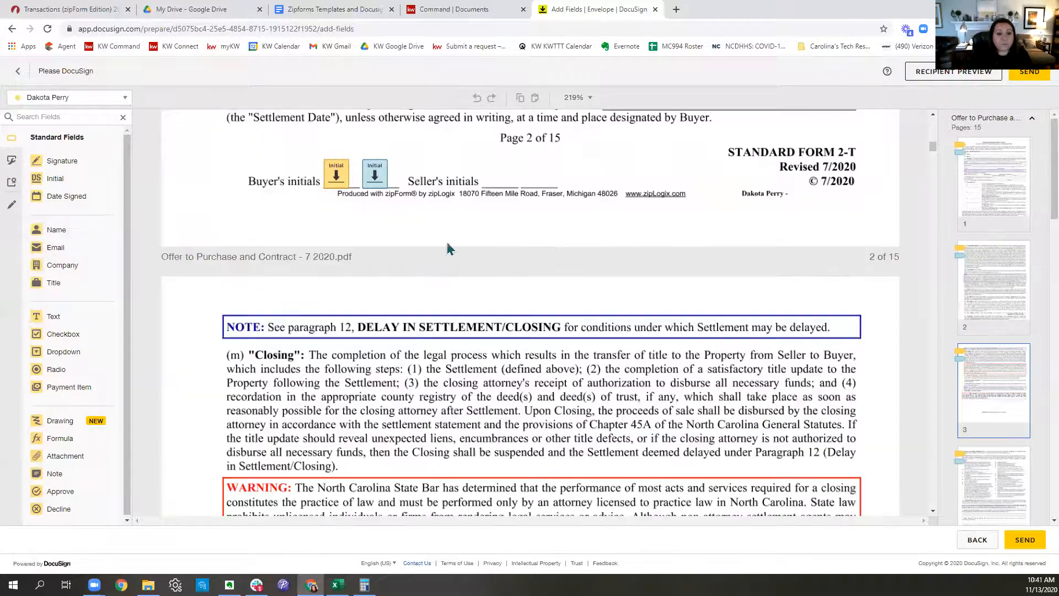
scroll(594, 338, down, 20)
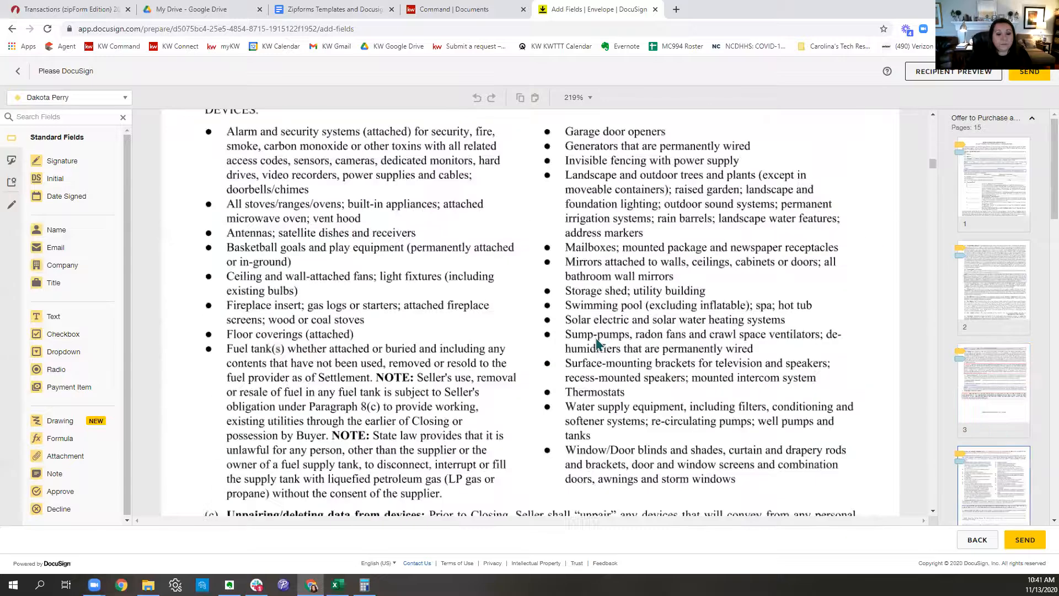
scroll(597, 343, down, 15)
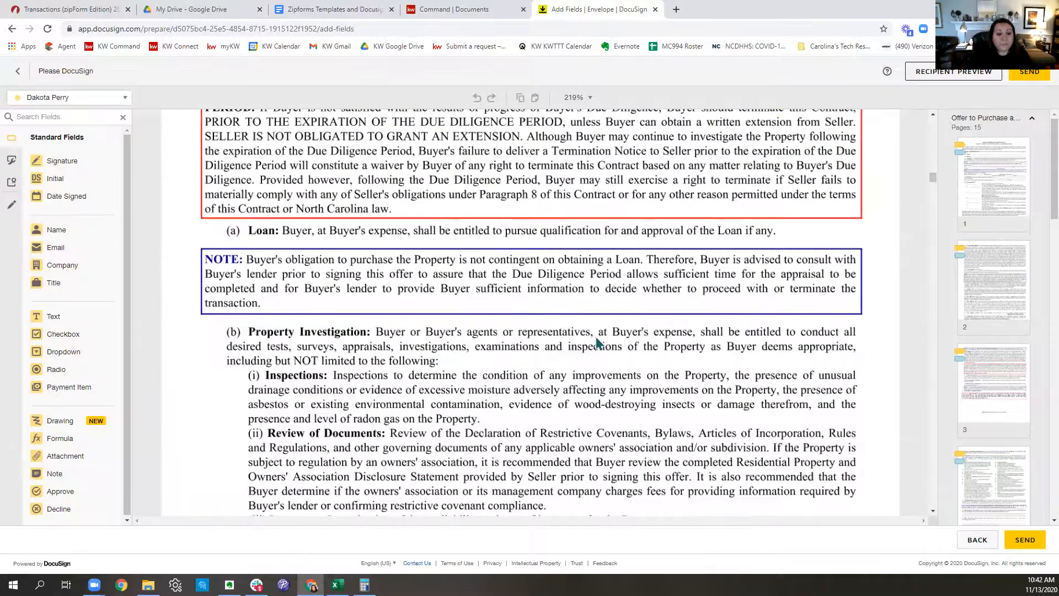
click(990, 180)
scroll(992, 193, down, 10)
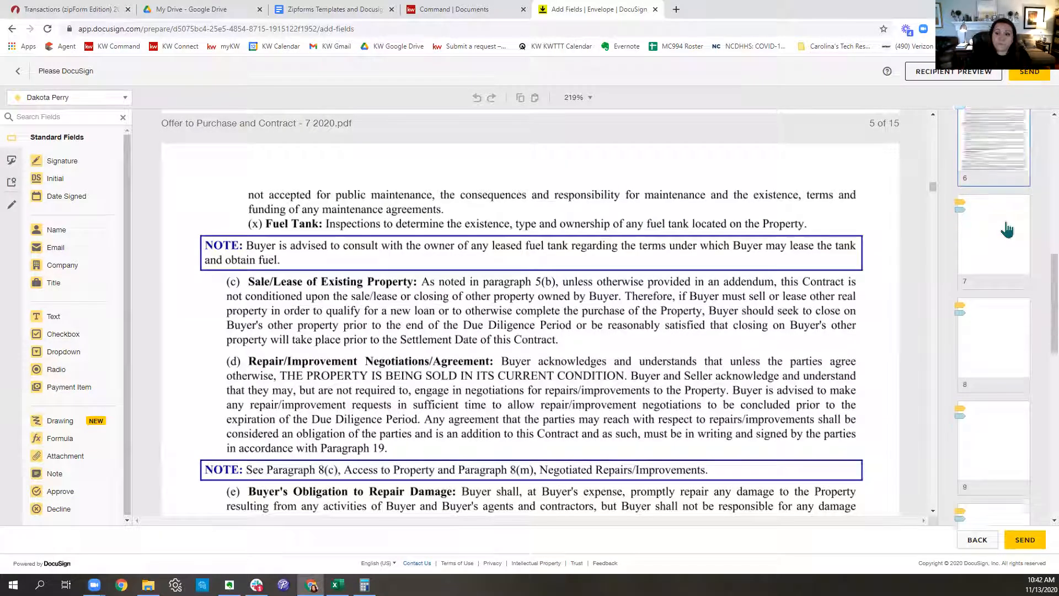
scroll(1002, 226, down, 8)
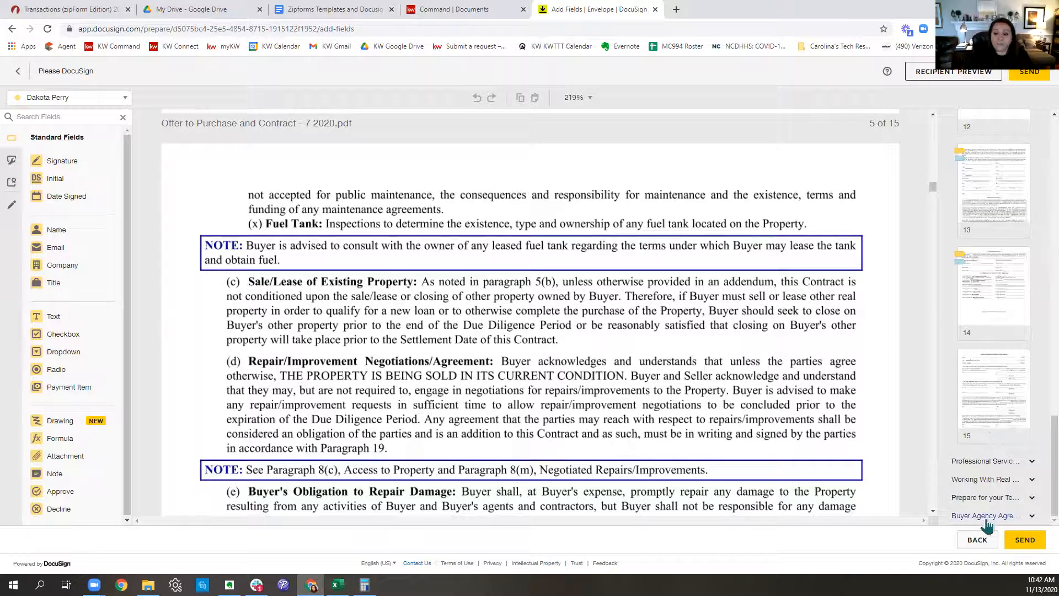
click(986, 517)
scroll(1003, 425, down, 6)
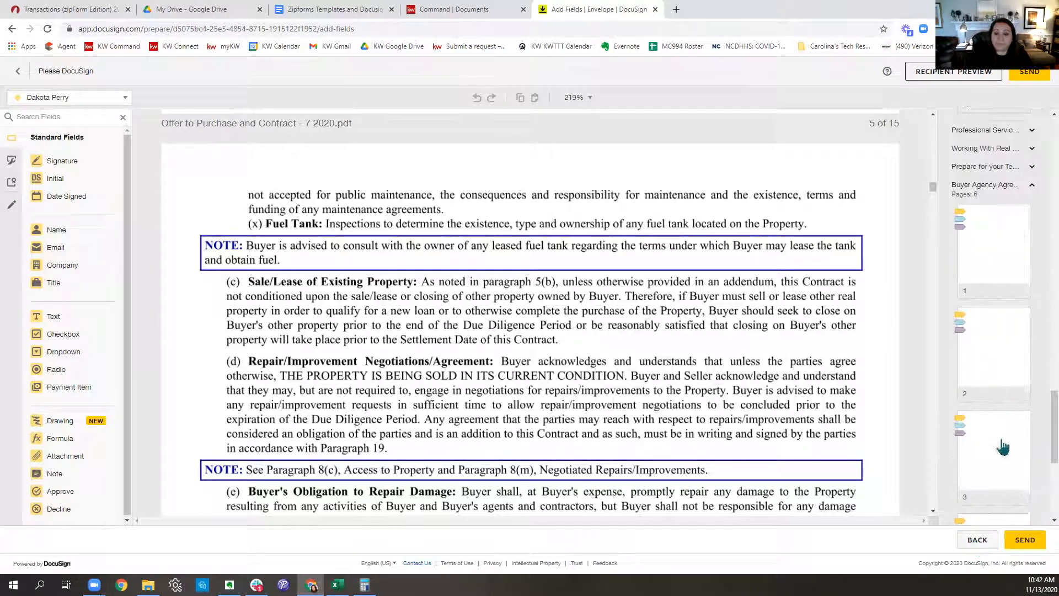
scroll(999, 438, down, 2)
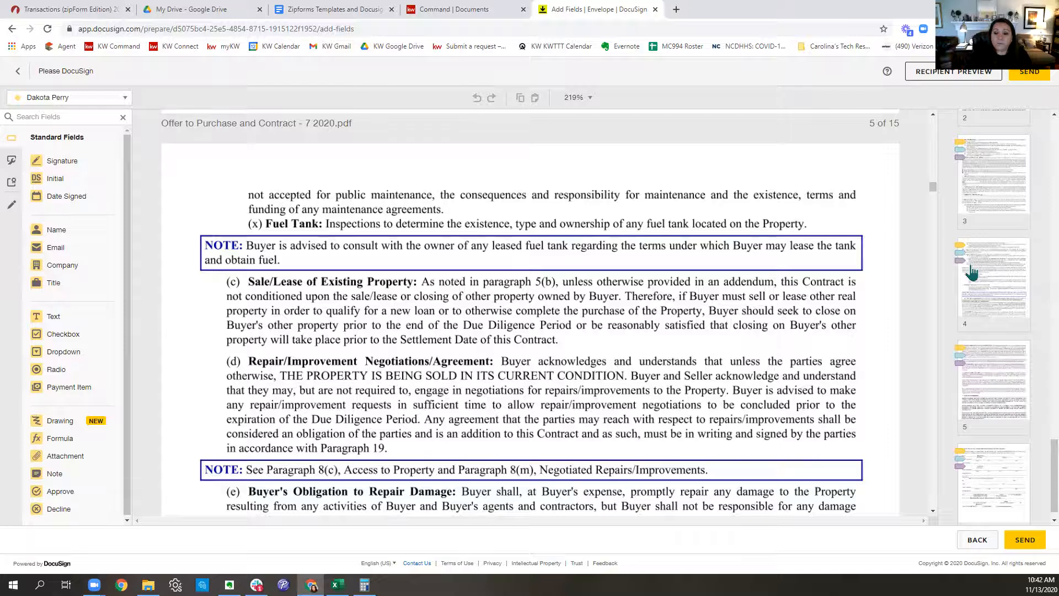
click(970, 270)
scroll(394, 402, down, 5)
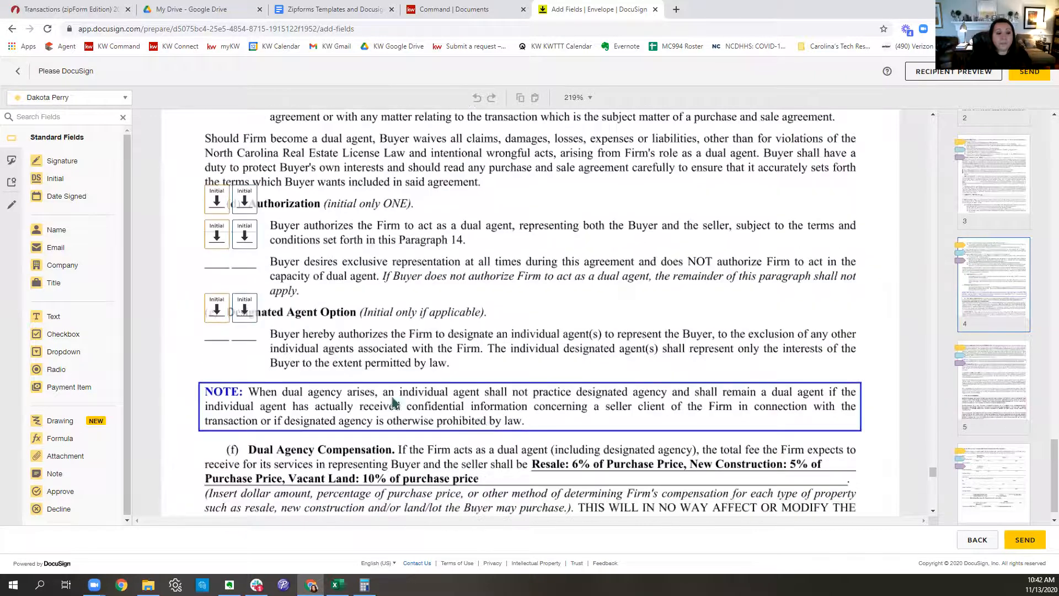
Delete the extra initial fields and keep both buyers' initials on the dual agent authorization line
click(223, 208)
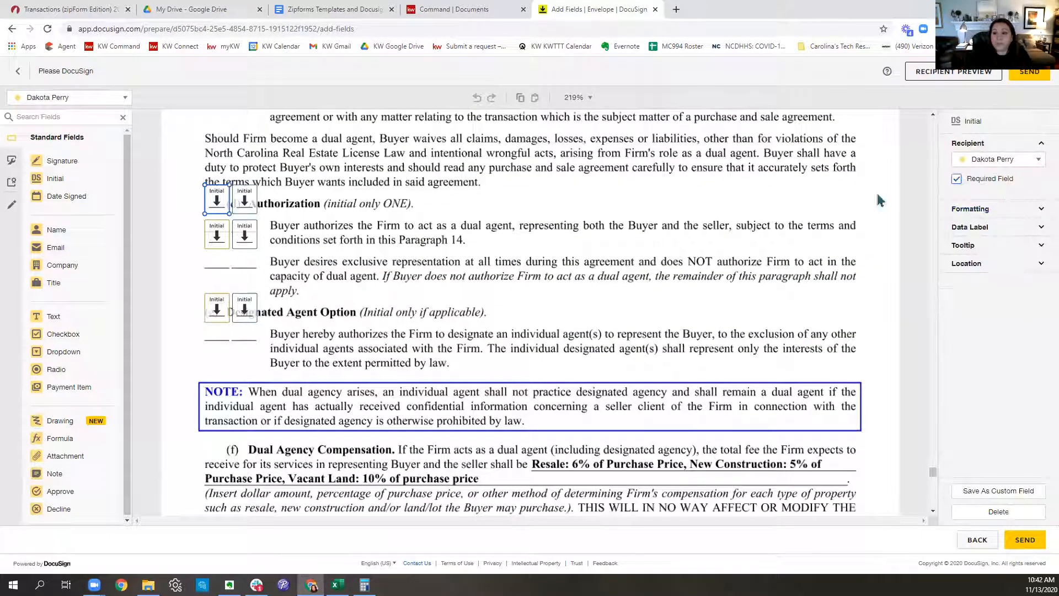
click(252, 207)
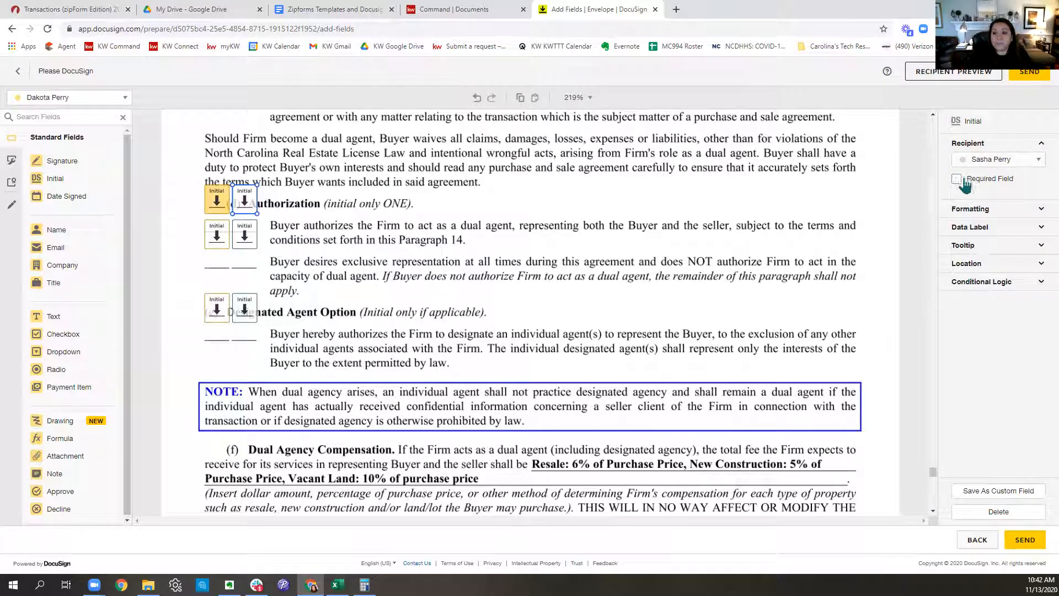
click(229, 245)
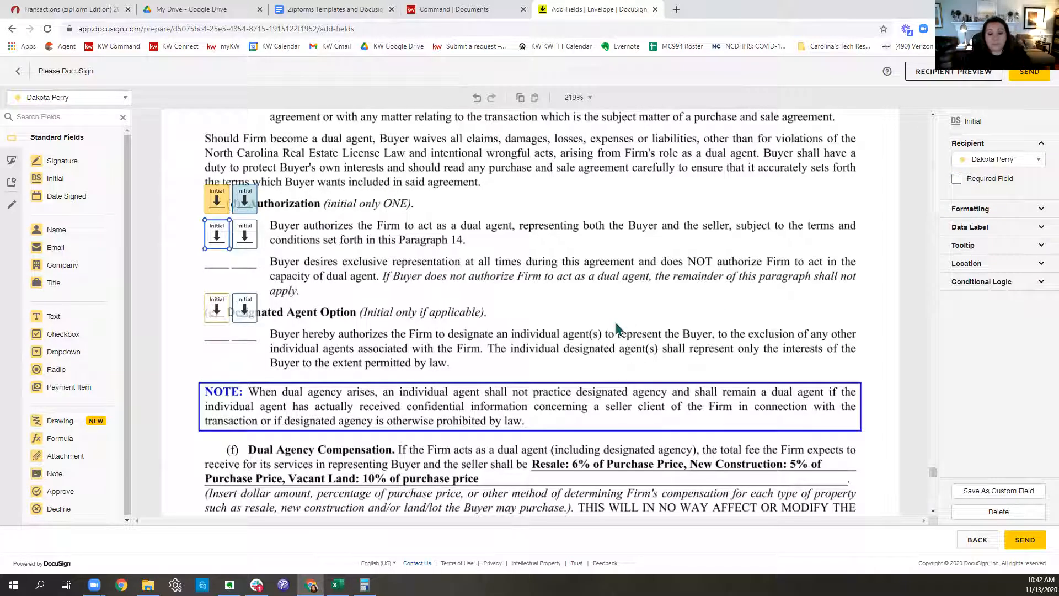
key(Delete)
click(239, 236)
key(Delete)
click(207, 317)
key(Delete)
click(240, 317)
key(Delete)
drag(213, 211, 246, 226)
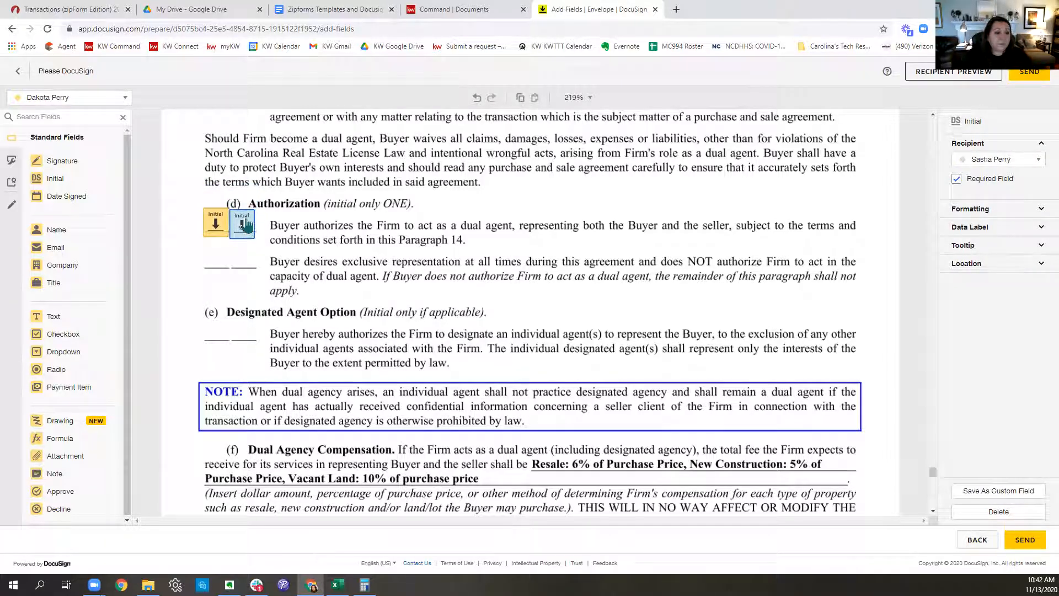
click(449, 307)
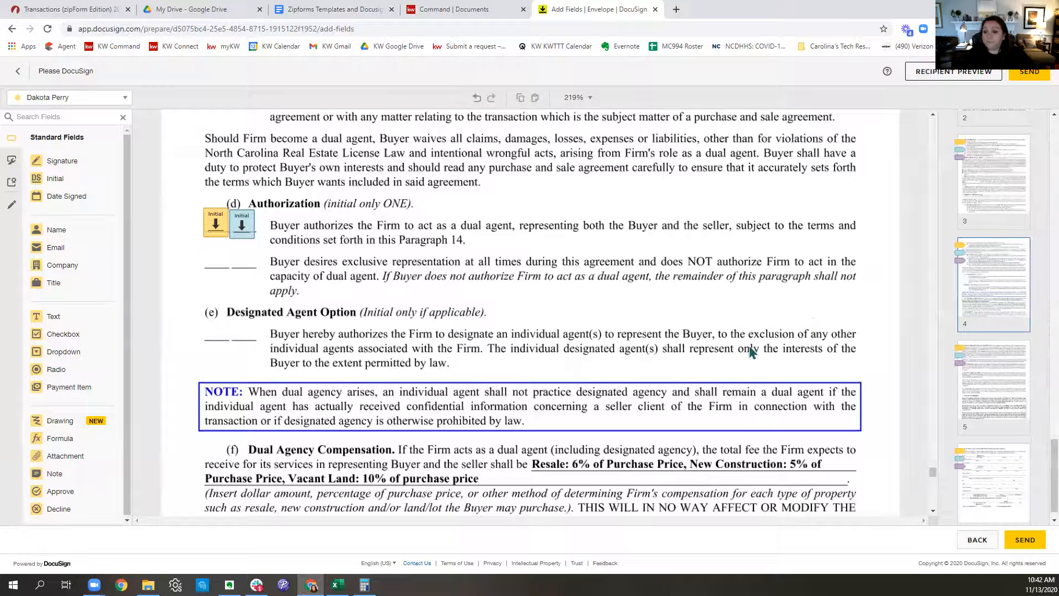
Move the agent signature field onto the Individual Agent Signature line on page 6
scroll(752, 446, up, 6)
scroll(692, 420, down, 20)
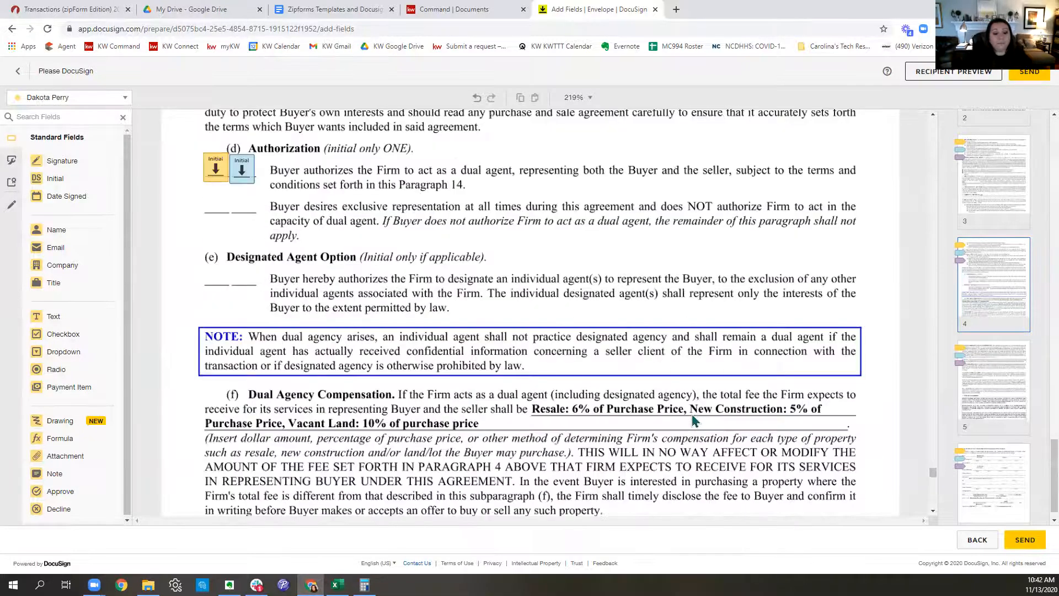
scroll(692, 414, down, 6)
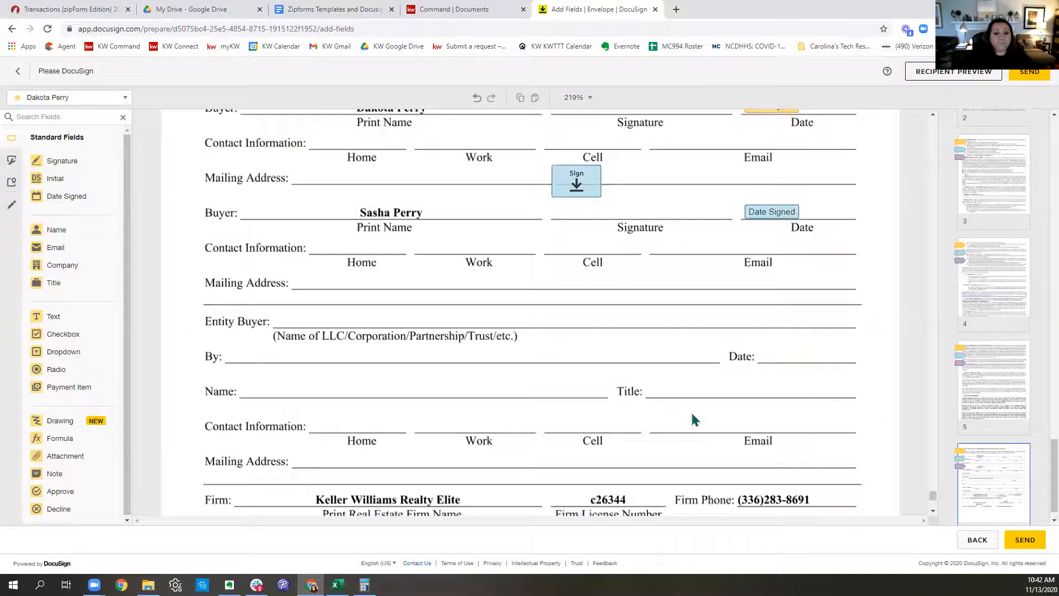
scroll(661, 400, down, 5)
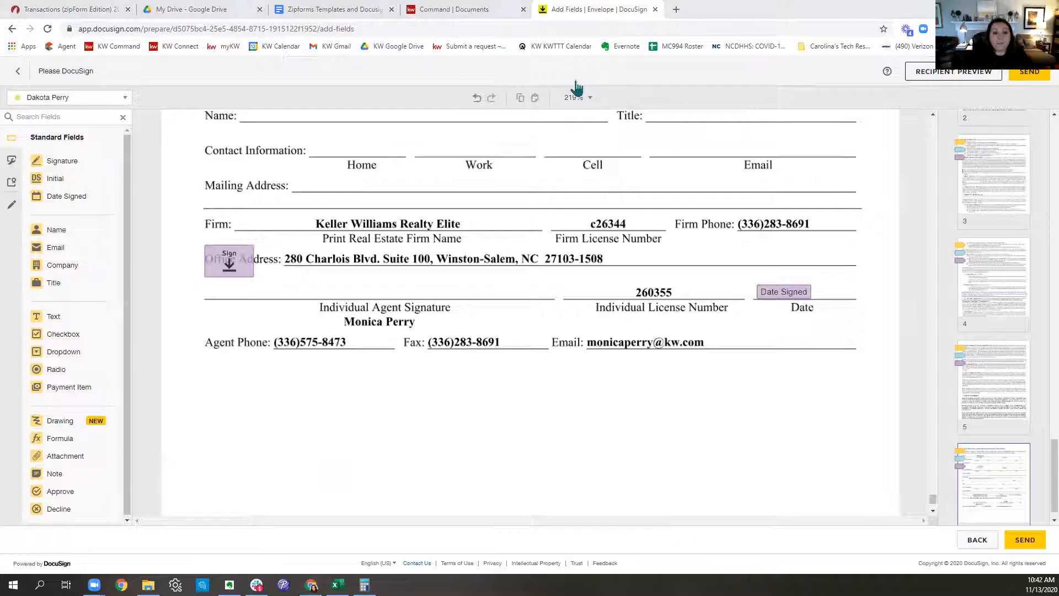
scroll(693, 248, down, 3)
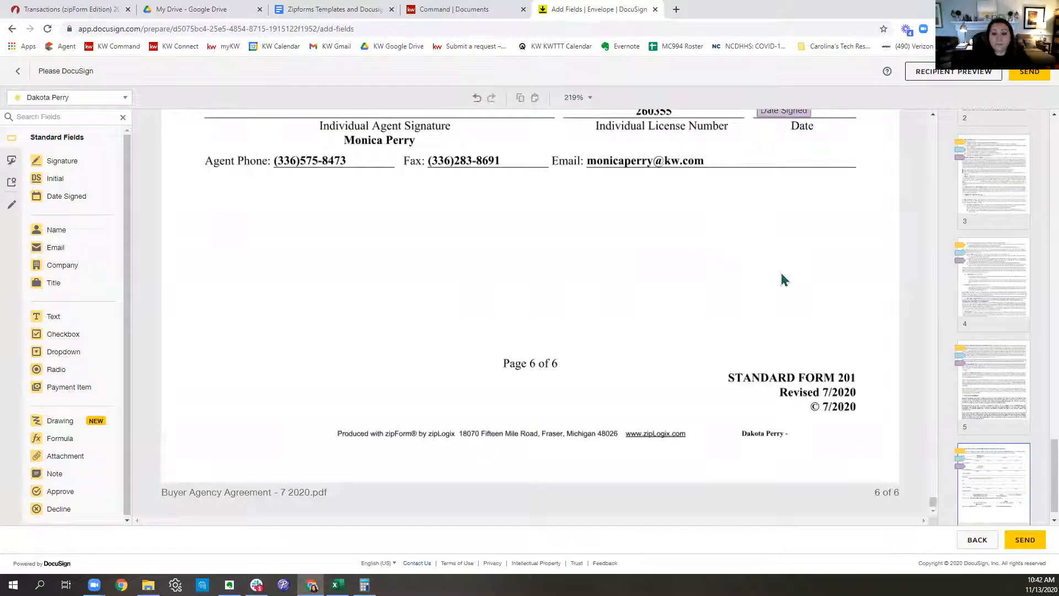
scroll(629, 307, up, 4)
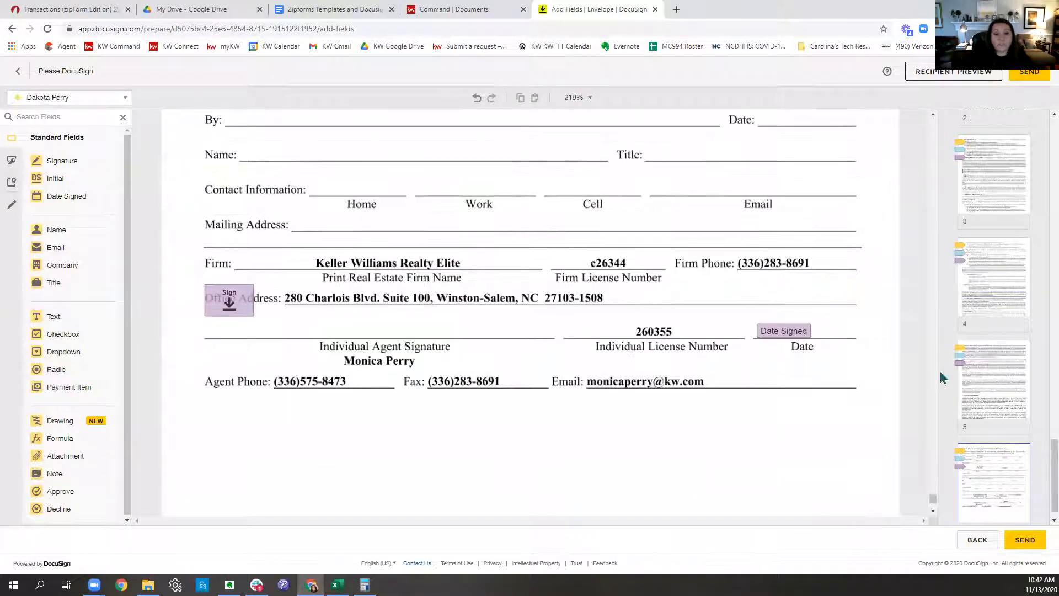
drag(257, 306, 228, 330)
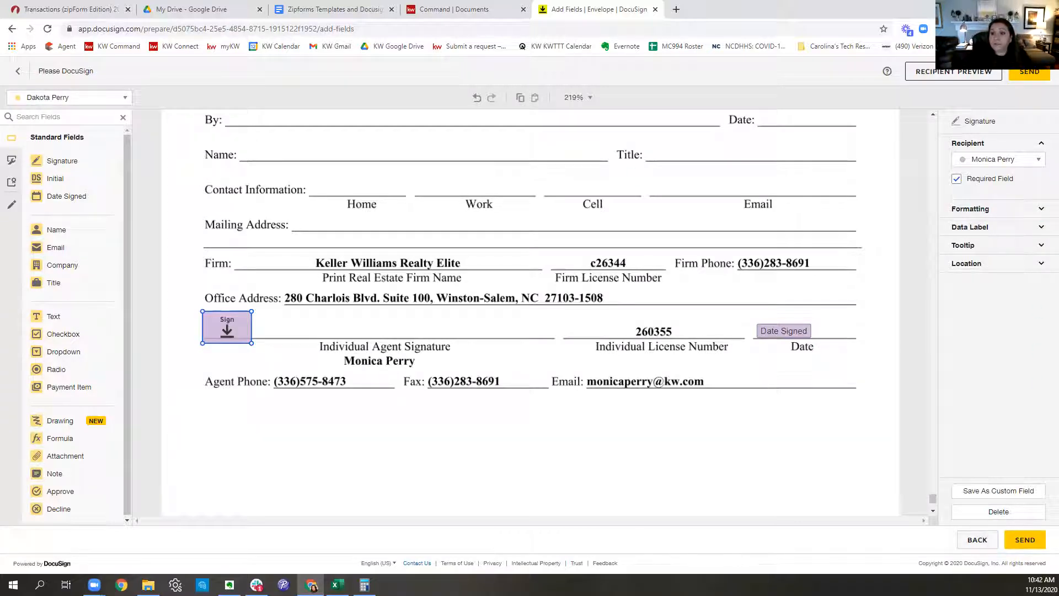
click(581, 185)
scroll(1036, 455, up, 5)
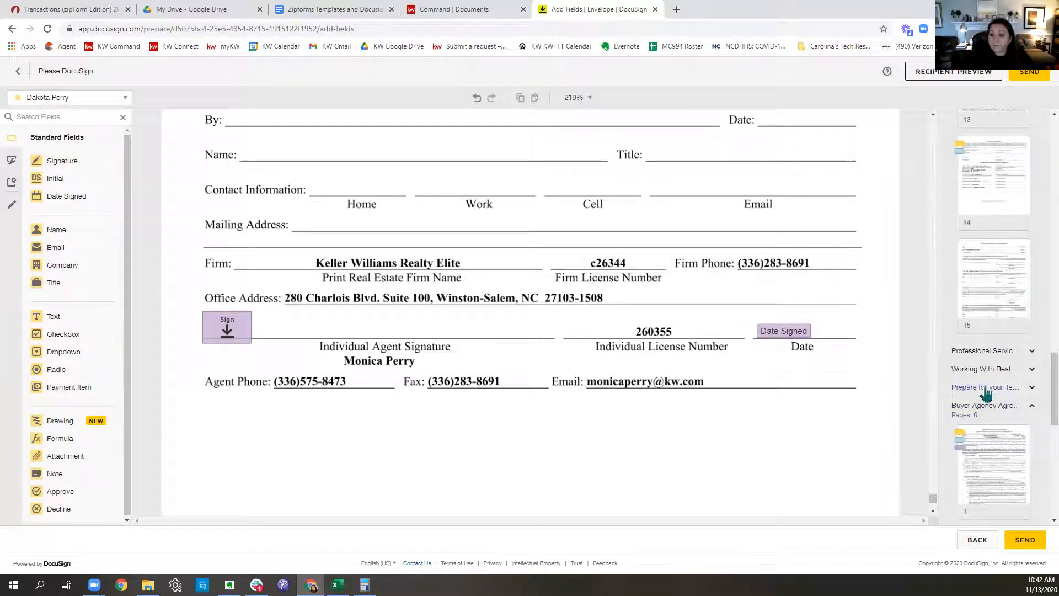
click(986, 388)
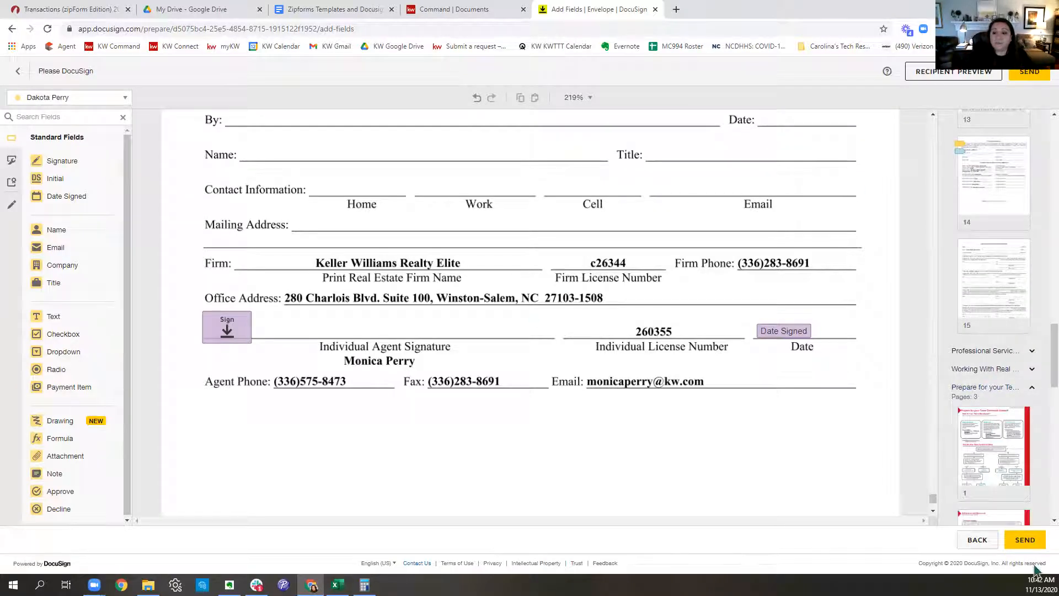
On page 1 of Prepare for your Team Command Account, add the first buyer's signature and date-signed fields
click(1002, 498)
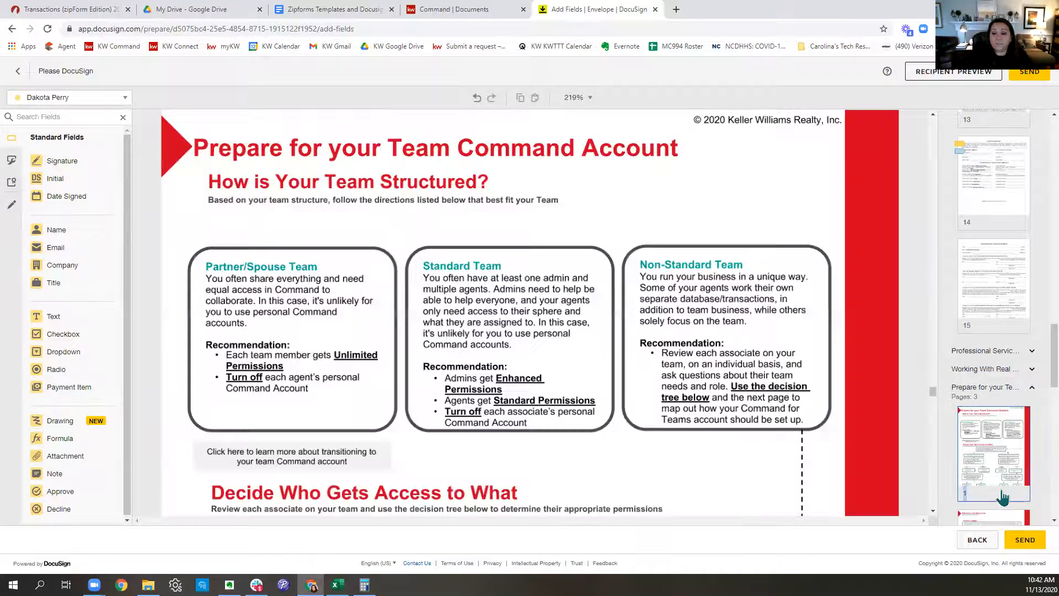
scroll(590, 326, down, 12)
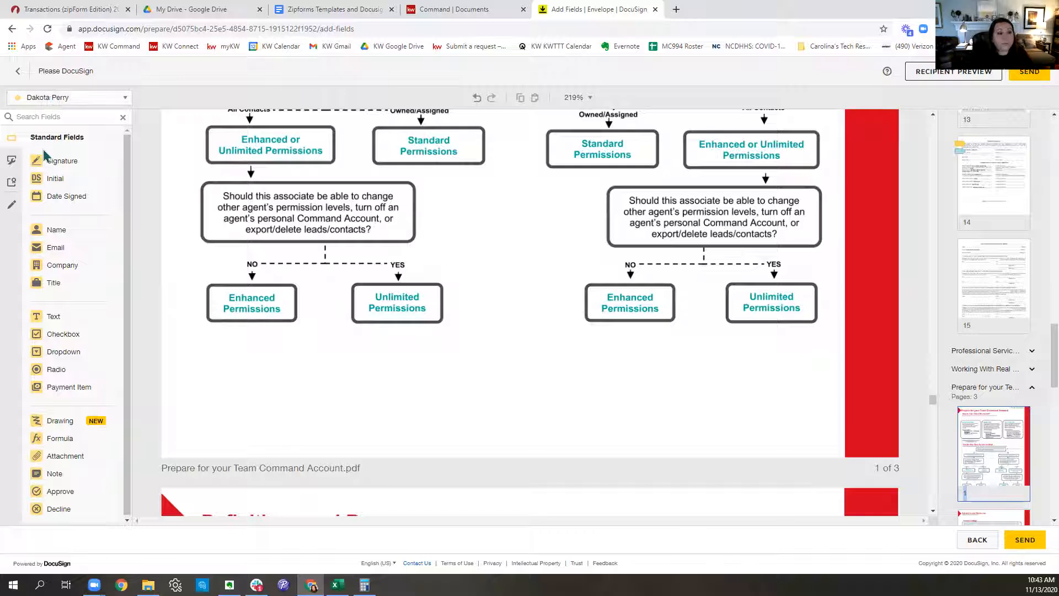
mouse_move(55, 161)
mouse_down()
mouse_move(402, 371)
mouse_move(227, 348)
mouse_up()
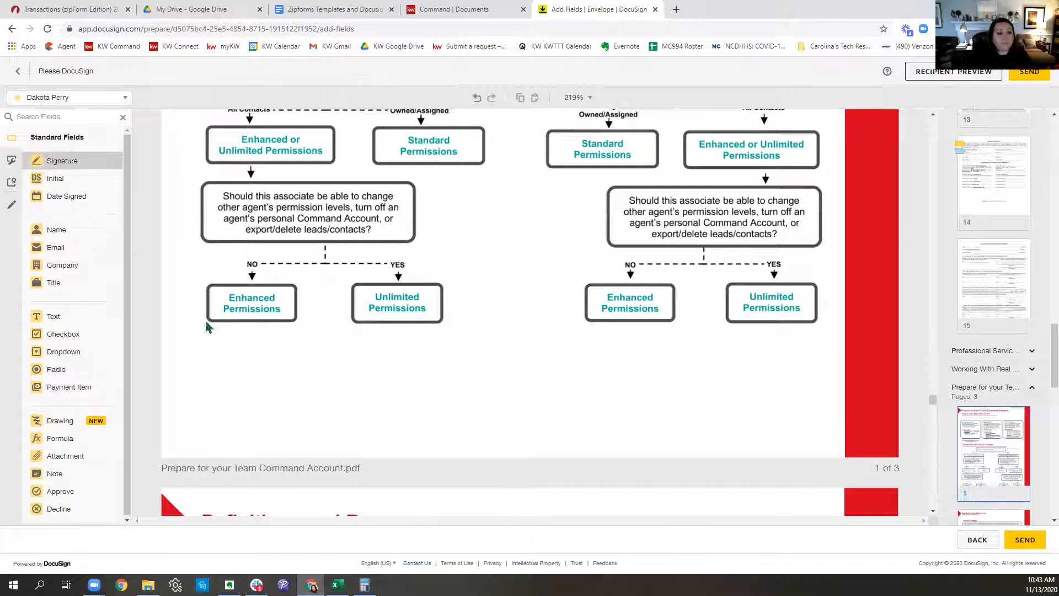
drag(69, 197, 307, 379)
Switch to the second buyer and add their signature and date-signed fields below the first buyer's
click(88, 98)
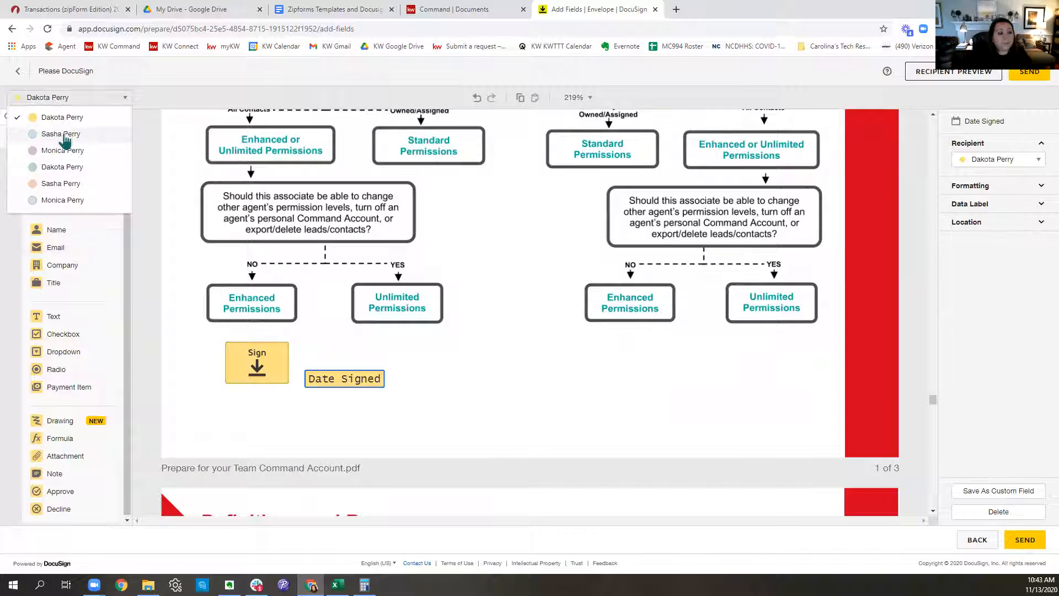
click(63, 137)
mouse_move(55, 165)
mouse_down()
mouse_move(237, 242)
mouse_move(241, 404)
mouse_move(229, 398)
mouse_up()
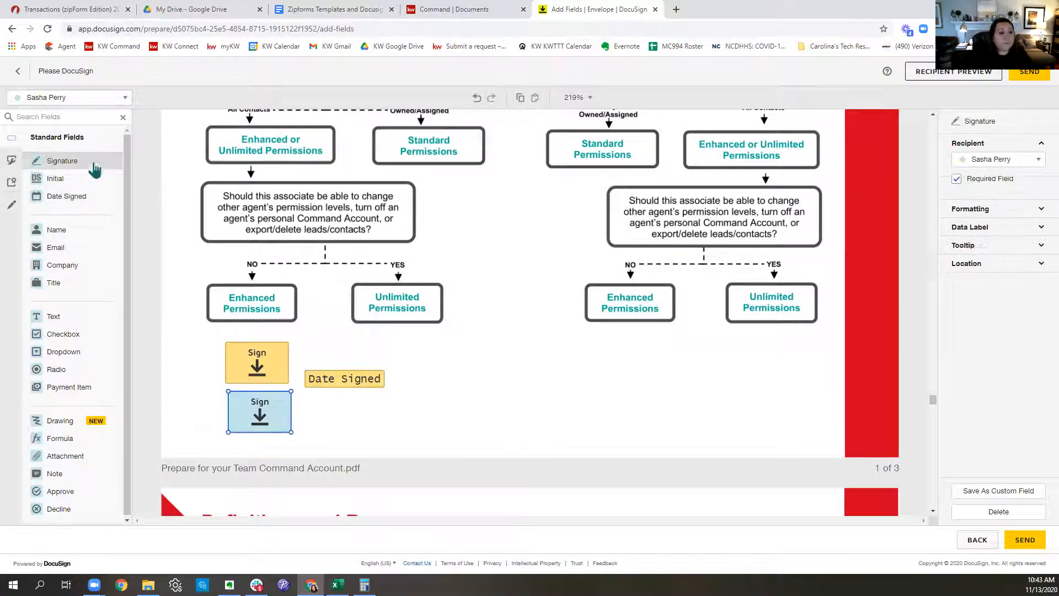
drag(60, 195, 306, 422)
scroll(507, 333, down, 12)
scroll(510, 320, down, 8)
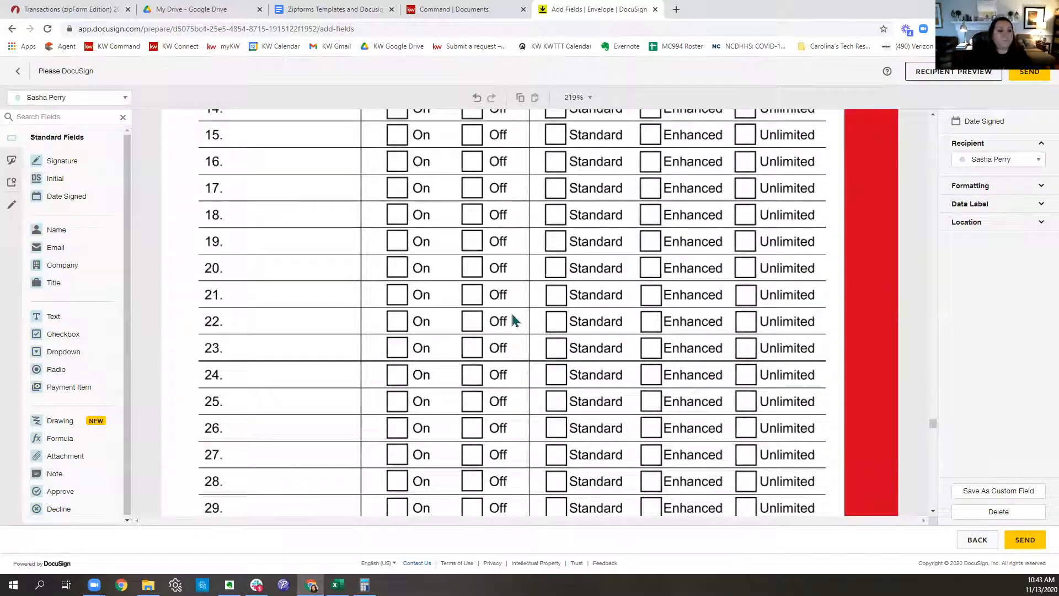
scroll(519, 311, up, 18)
scroll(522, 312, up, 20)
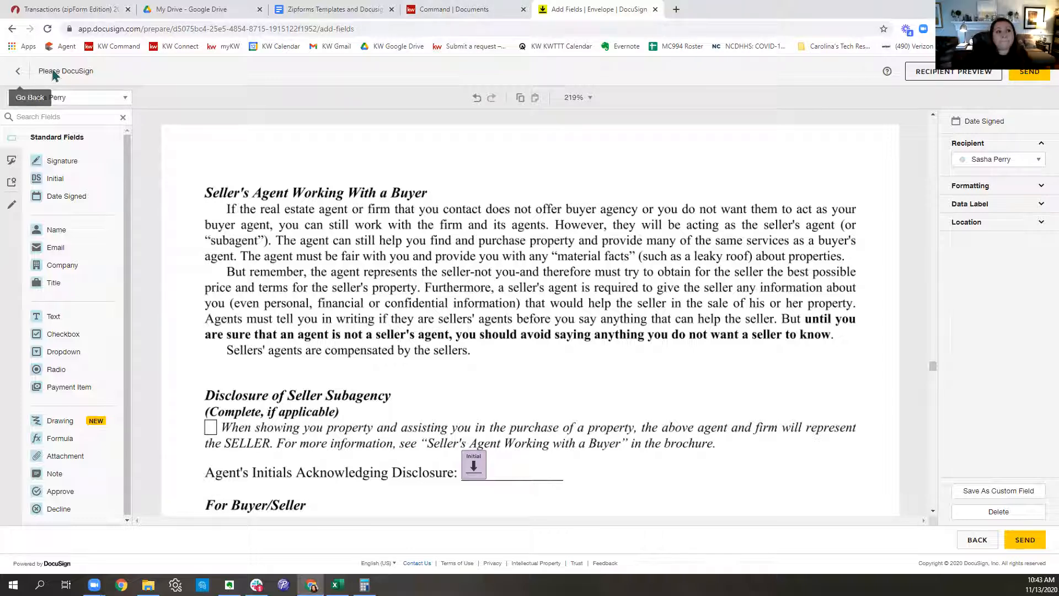
Leave field tagging for the envelope details page, then switch to the KW Command buyer documents tab
click(18, 70)
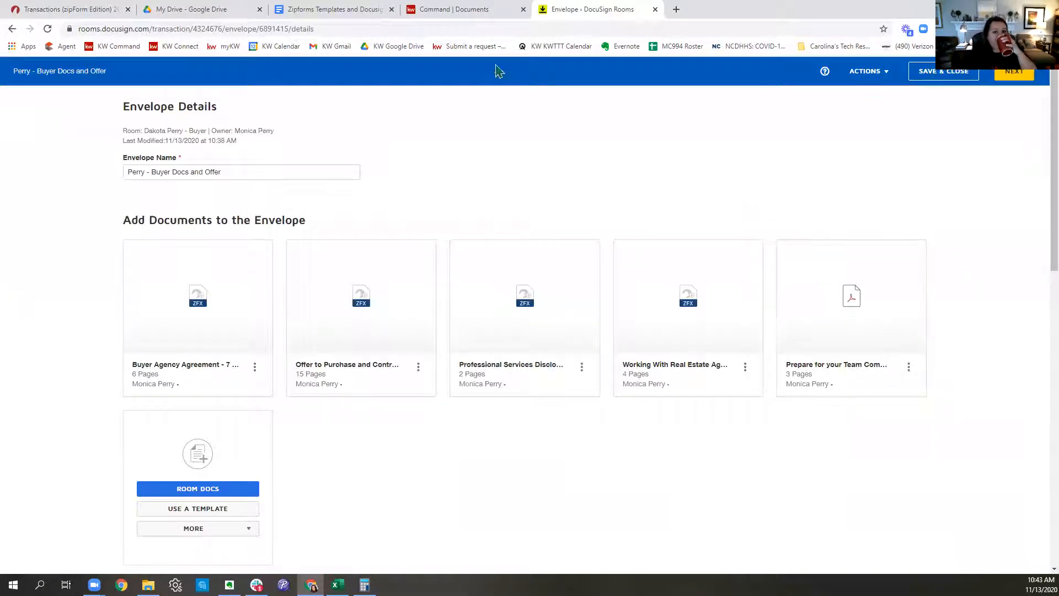
click(466, 10)
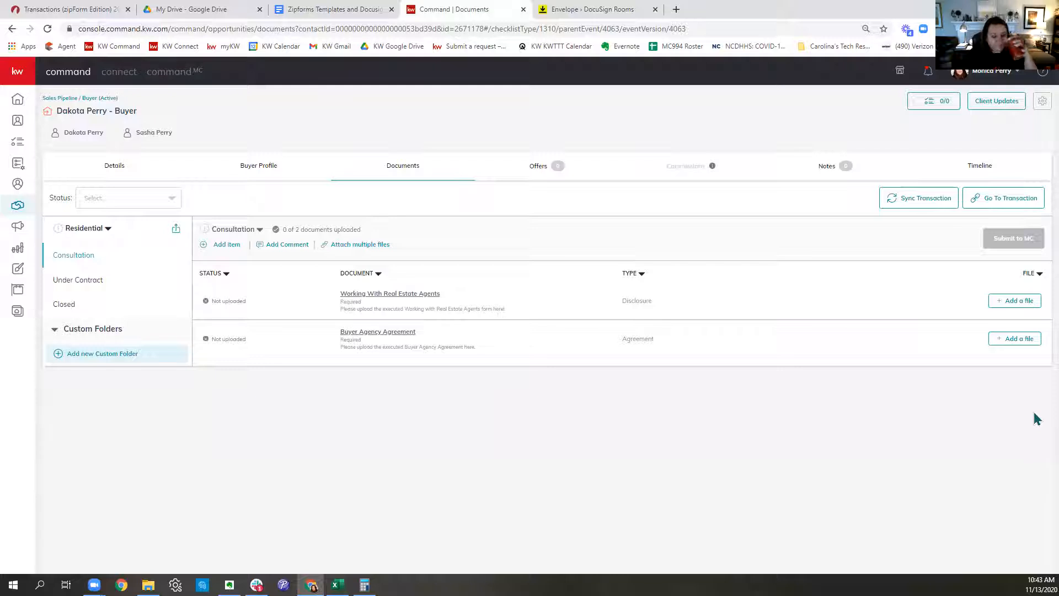
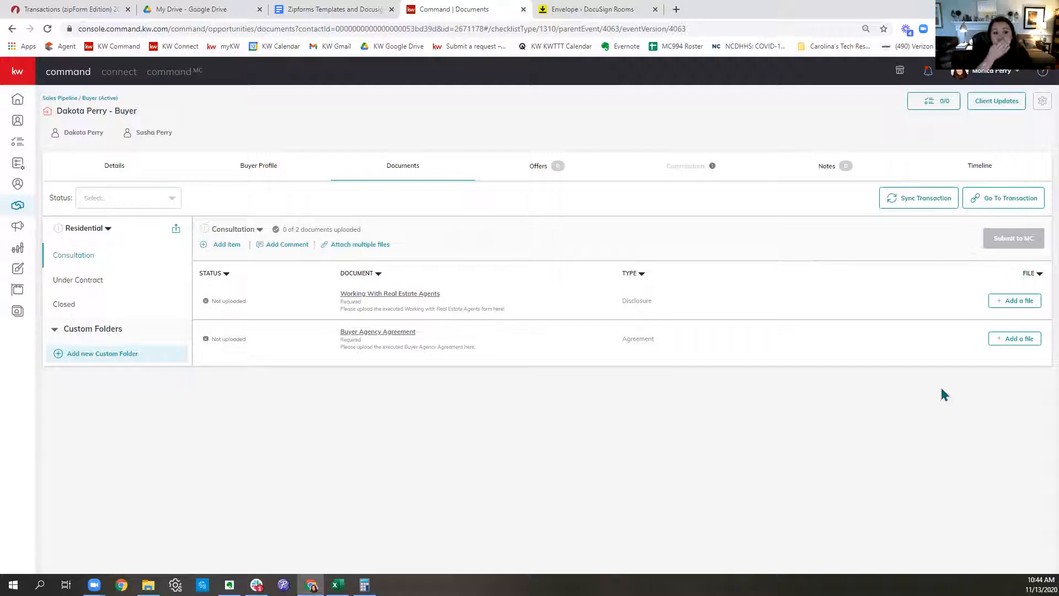
Switch to the Envelope - DocuSign Rooms tab to view the buyer docs and offer envelope
click(577, 12)
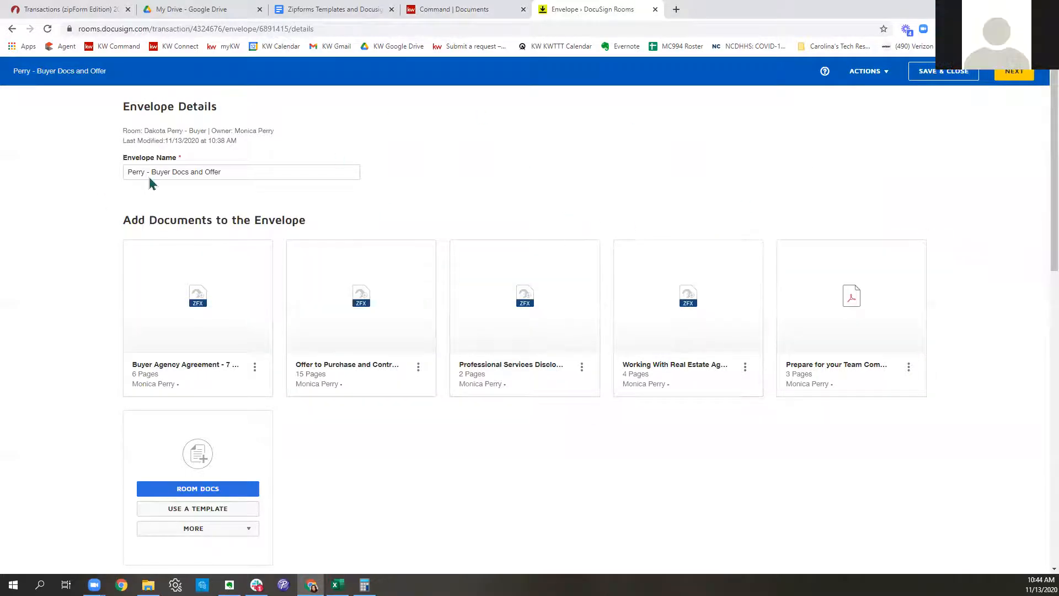
Save the buyer envelope as a draft with Save & Close, then switch to DocuSign eSignature
drag(120, 110, 259, 126)
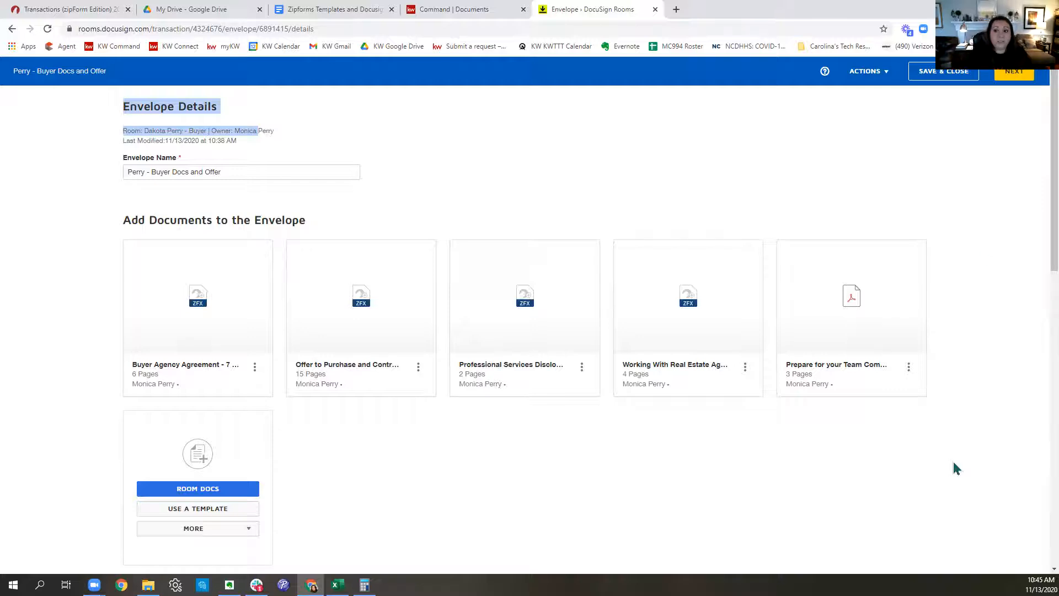
click(867, 73)
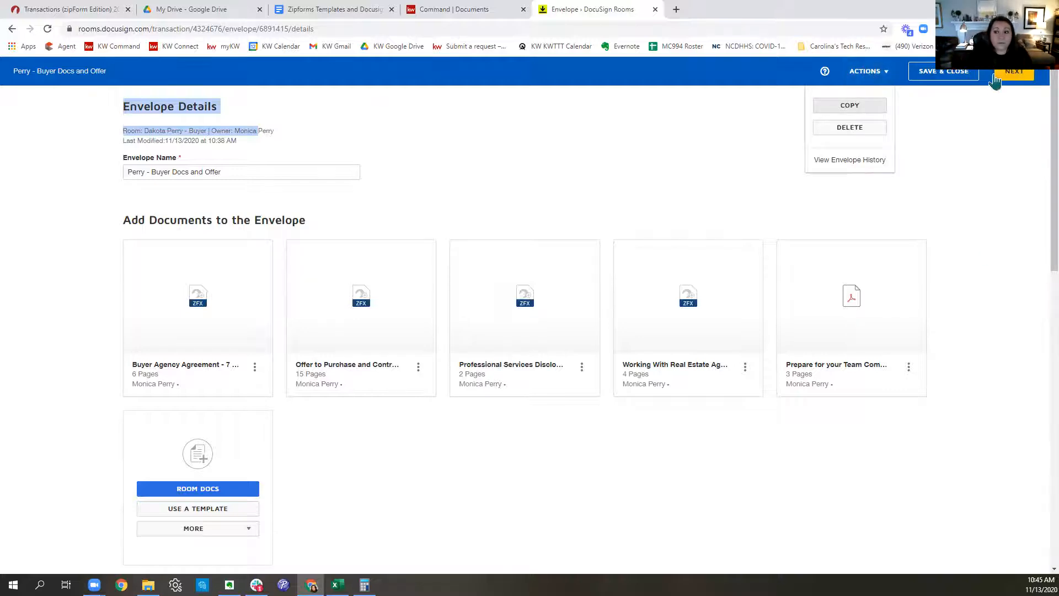
click(944, 71)
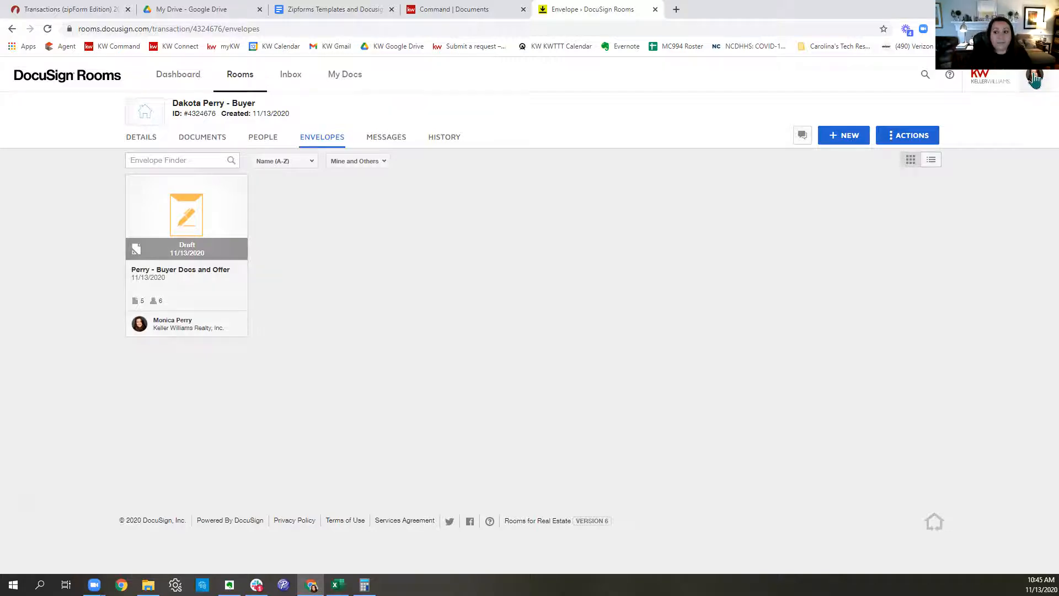
click(1034, 79)
click(999, 249)
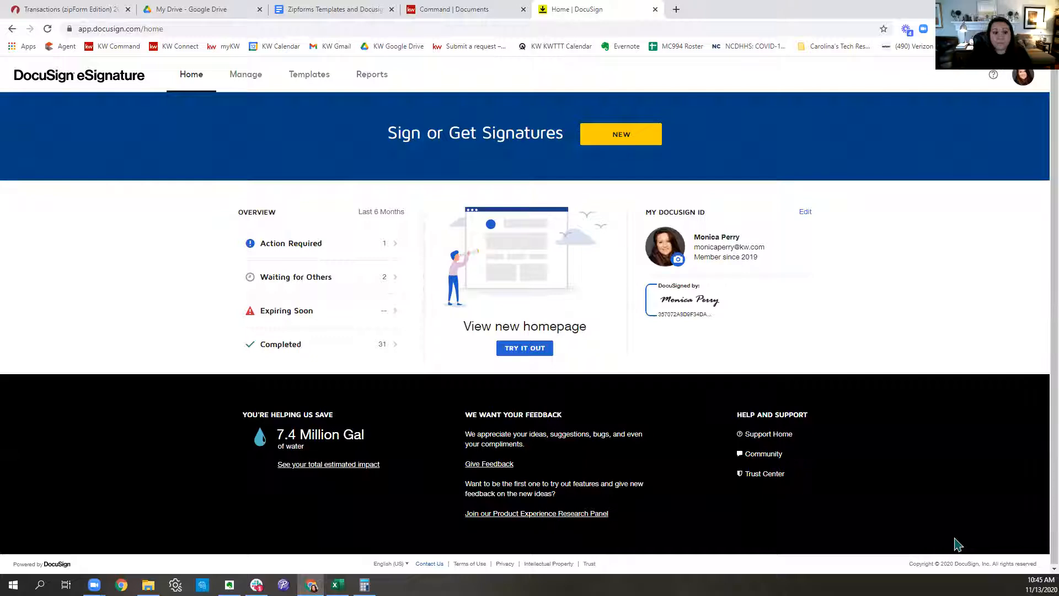
Open the newest 'Please DocuSign' draft from Manage > Drafts and review its six signers
click(263, 86)
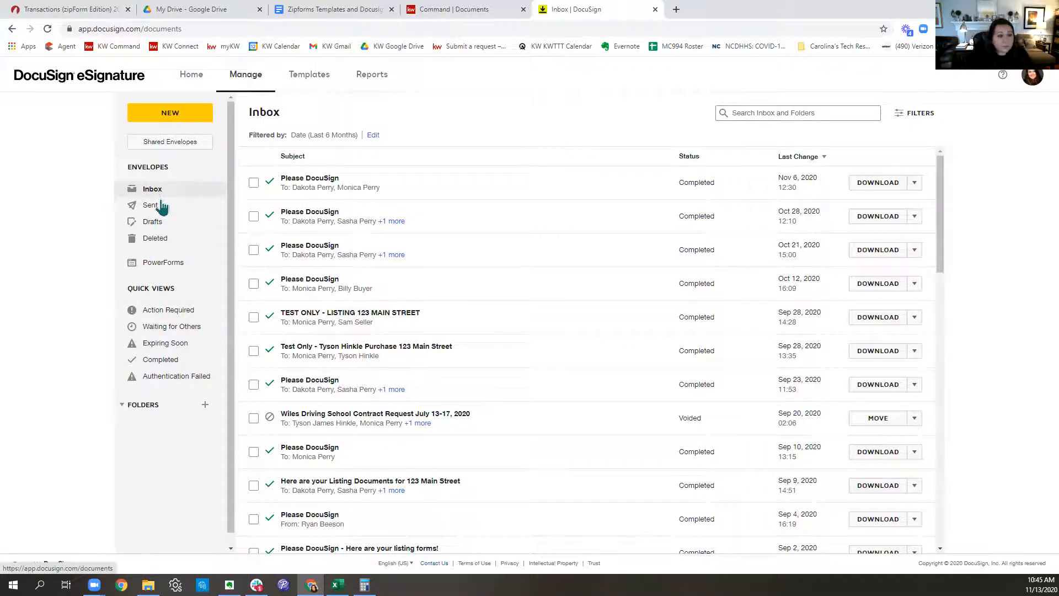
click(152, 222)
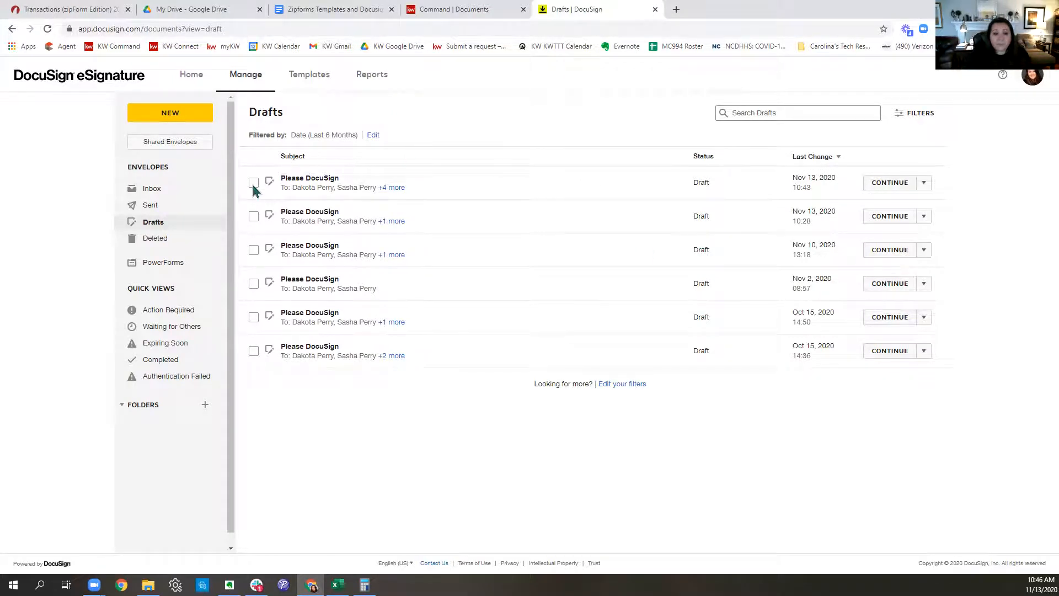
click(923, 182)
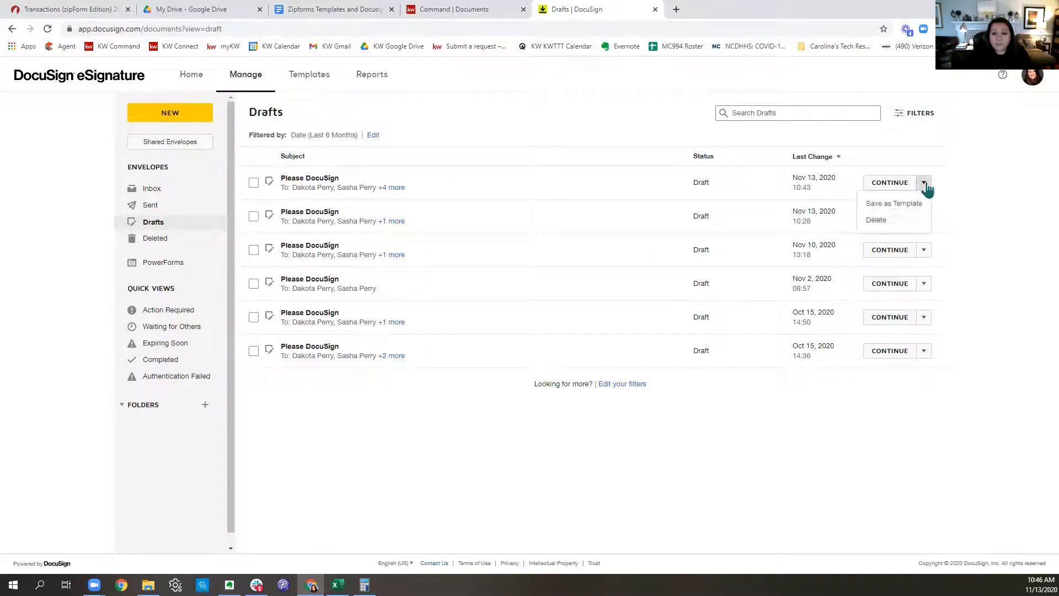
click(254, 182)
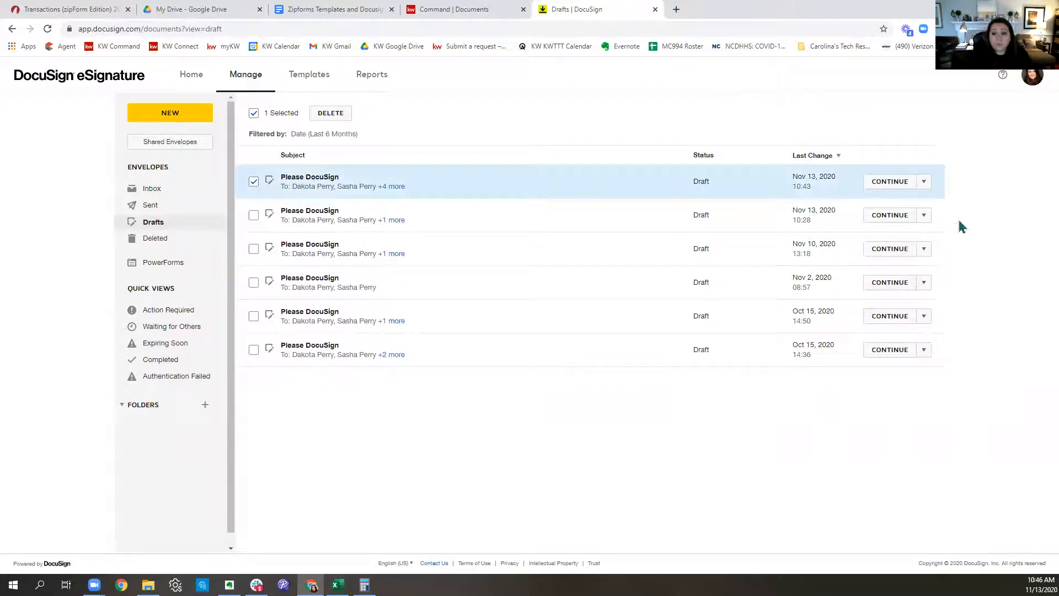
click(924, 183)
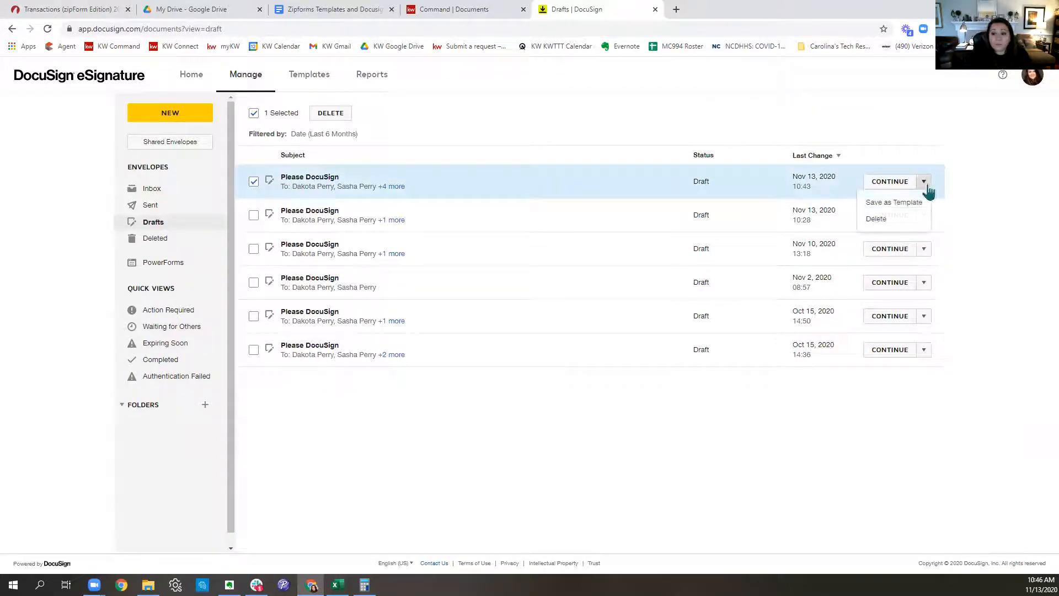
click(320, 178)
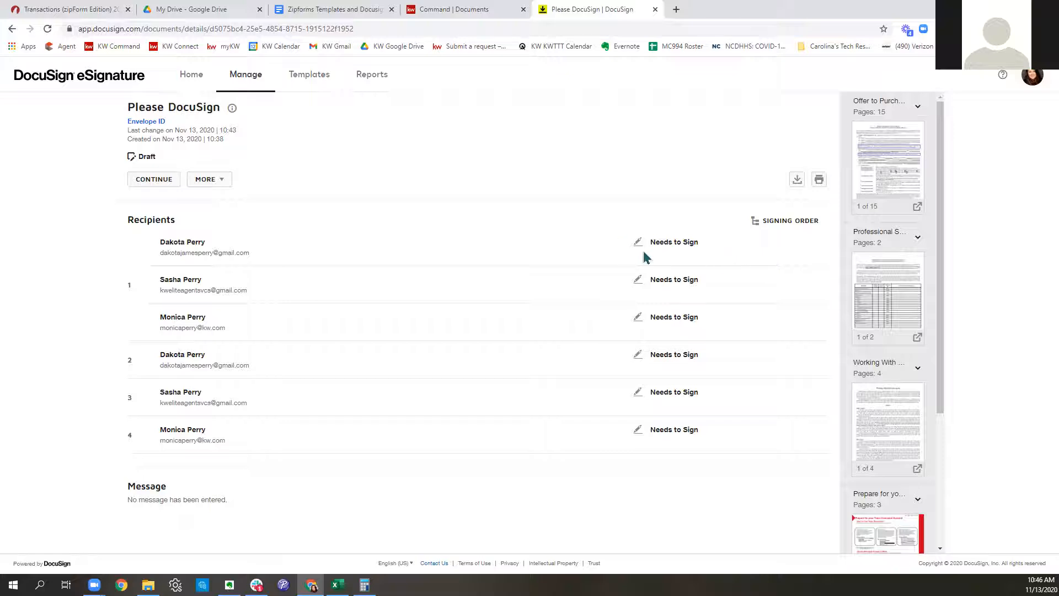
click(210, 185)
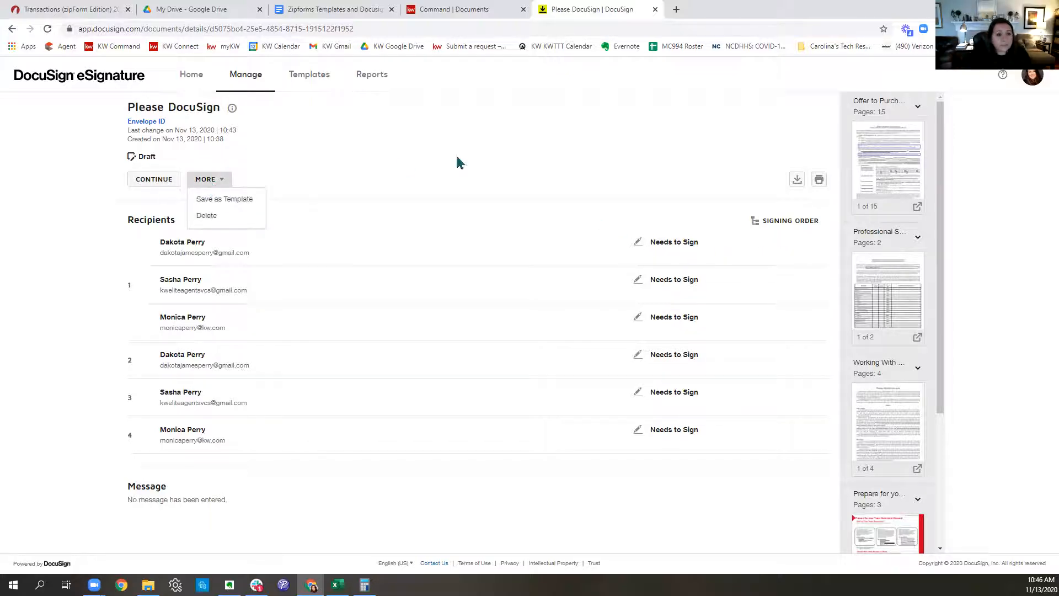
click(292, 196)
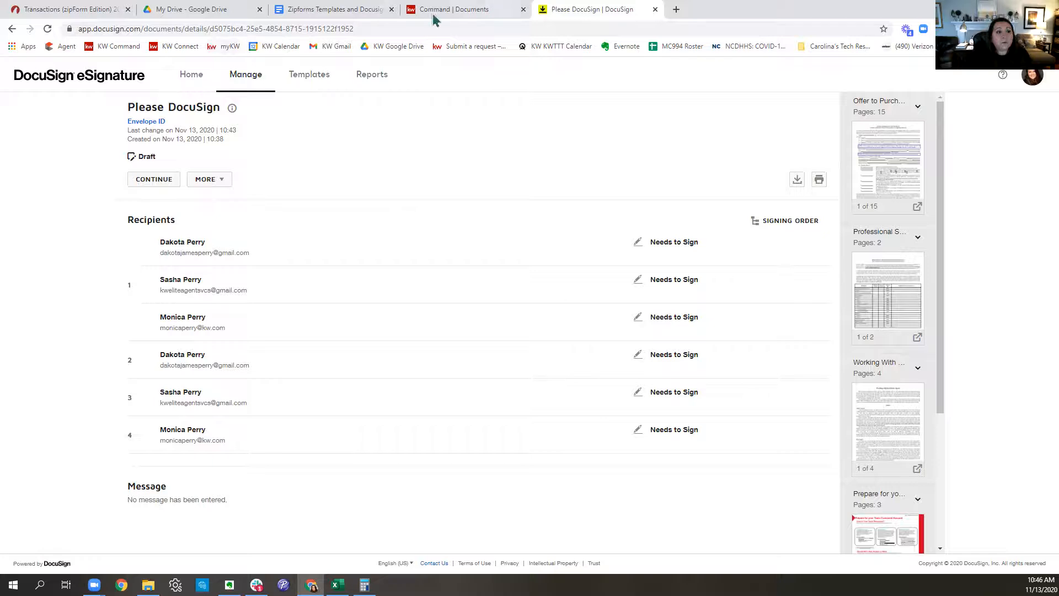
click(229, 16)
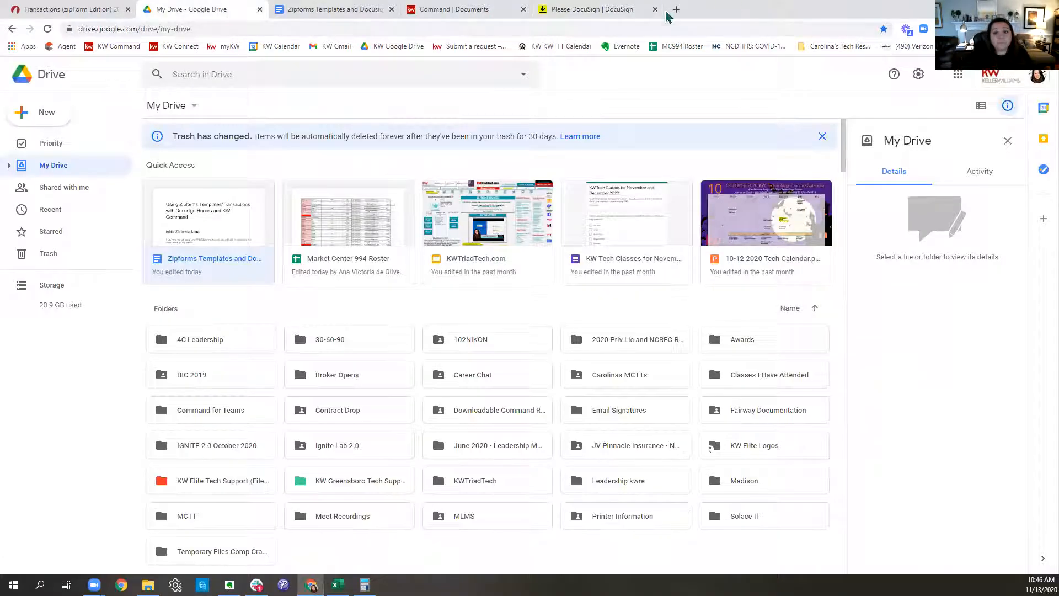
Load kwtriadtech.com in a new browser tab
click(674, 10)
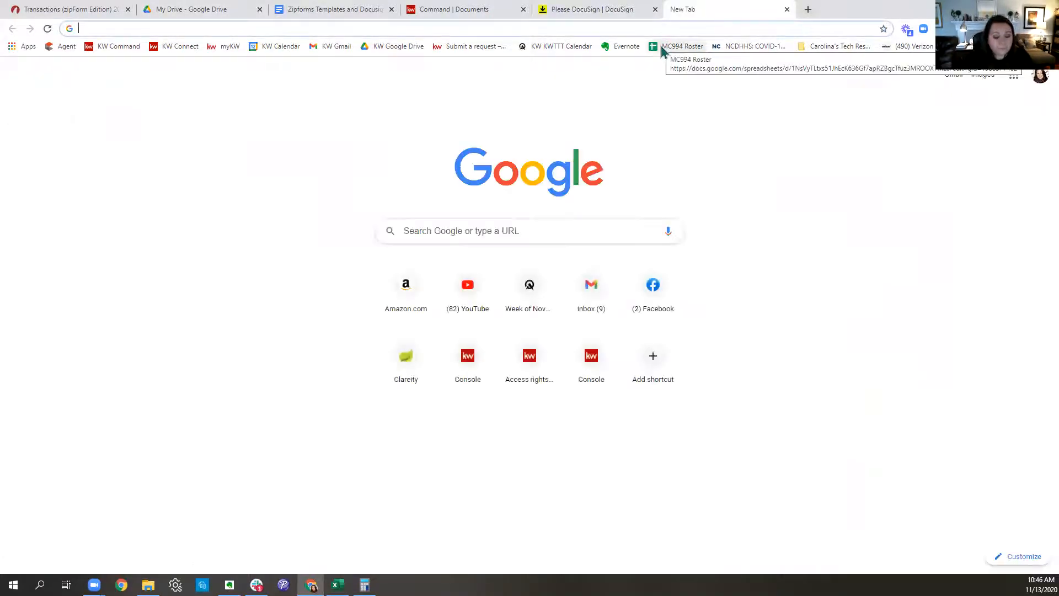
text(kwtri)
key(Return)
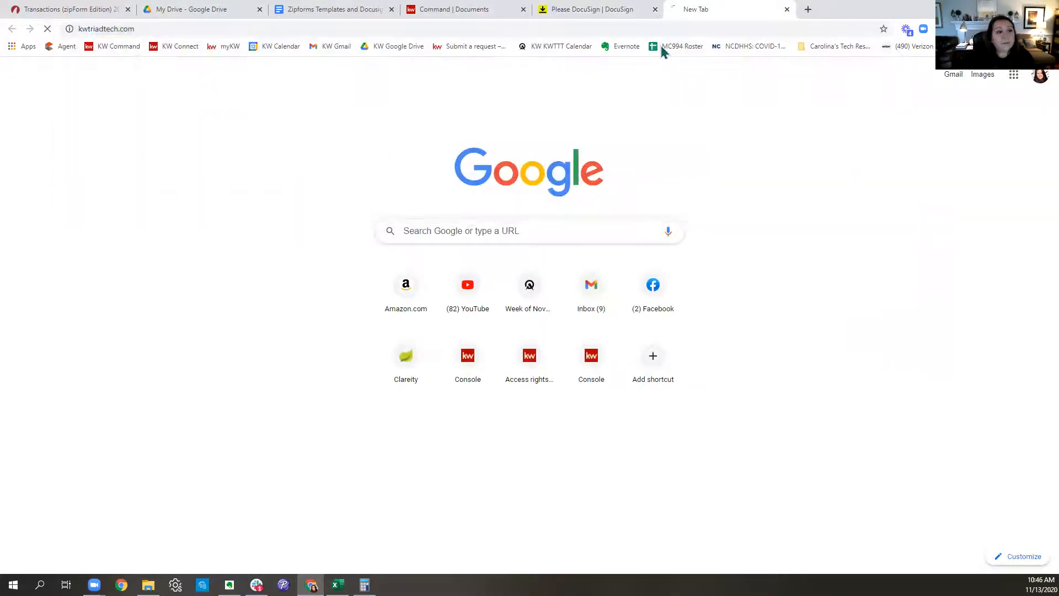
click(300, 31)
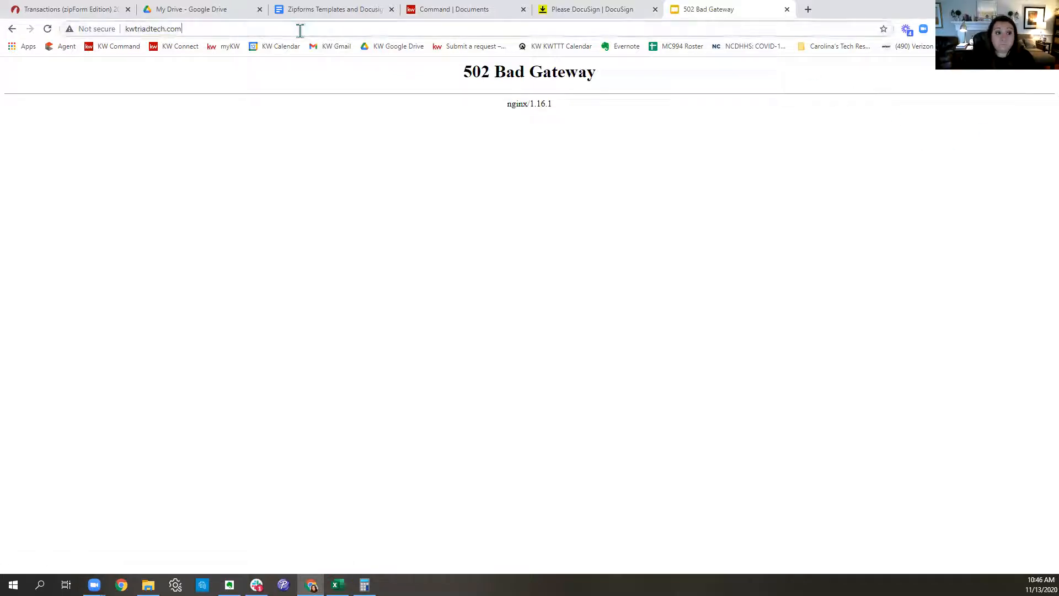
text(kwtriad)
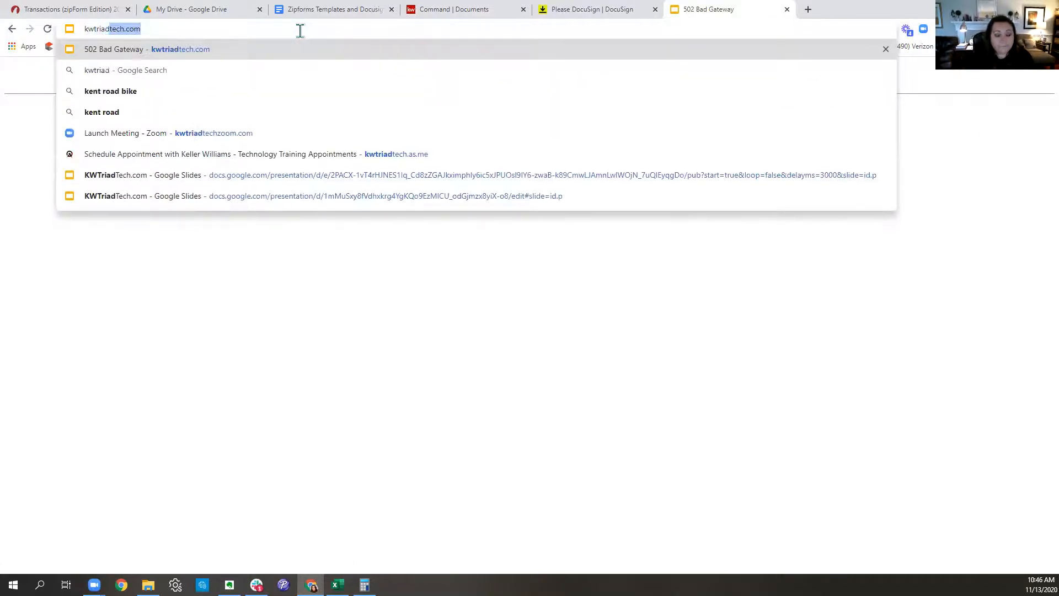
key(Return)
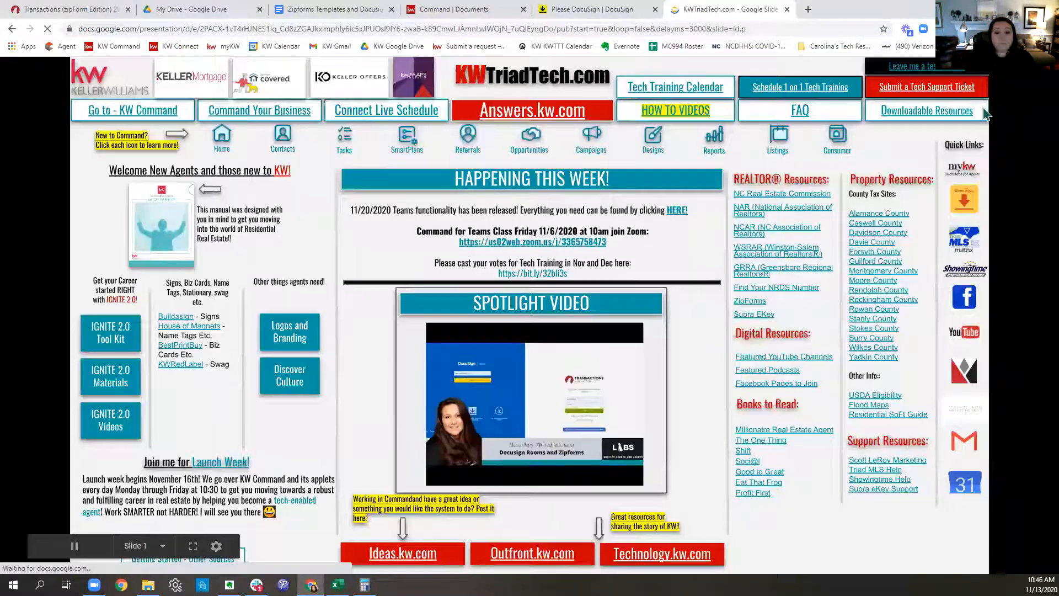
Read the FAQ article 'How do I use DocuSign for In-person signing?' through its draft-resume steps
click(799, 114)
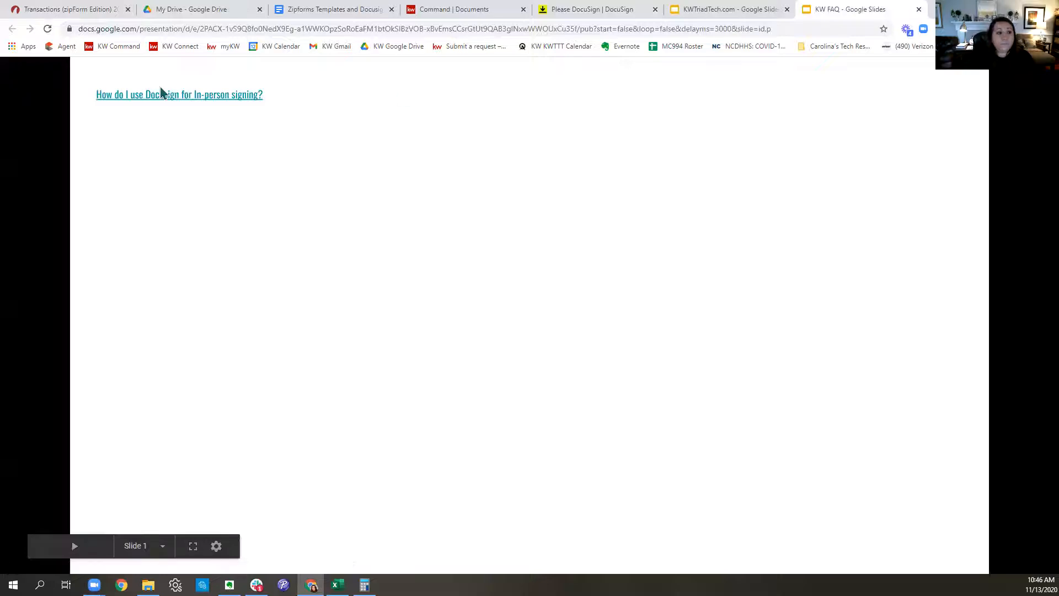
click(155, 98)
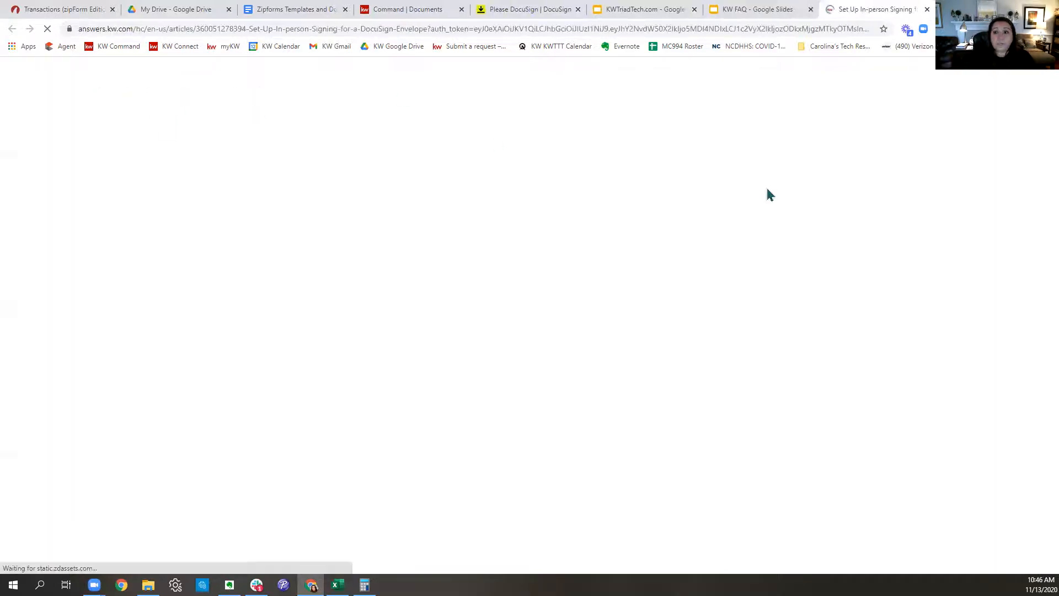
scroll(620, 400, down, 5)
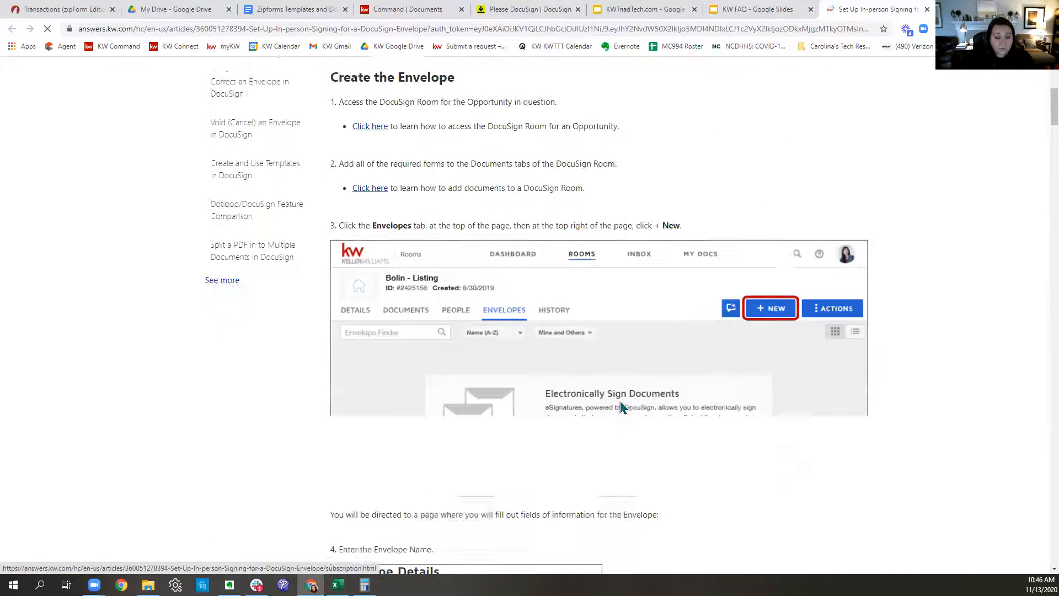
scroll(621, 402, down, 10)
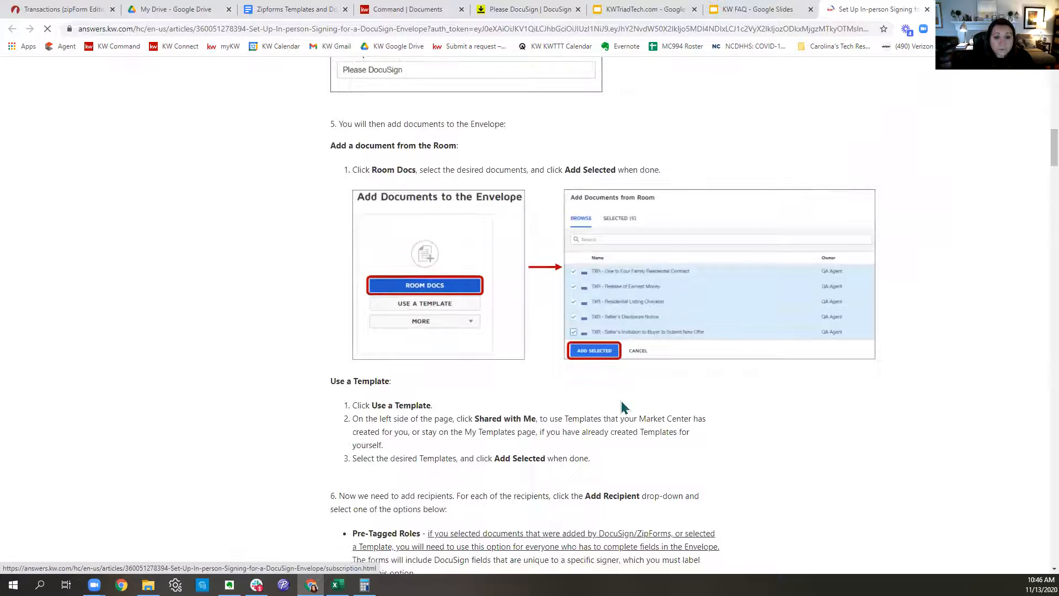
scroll(623, 406, up, 2)
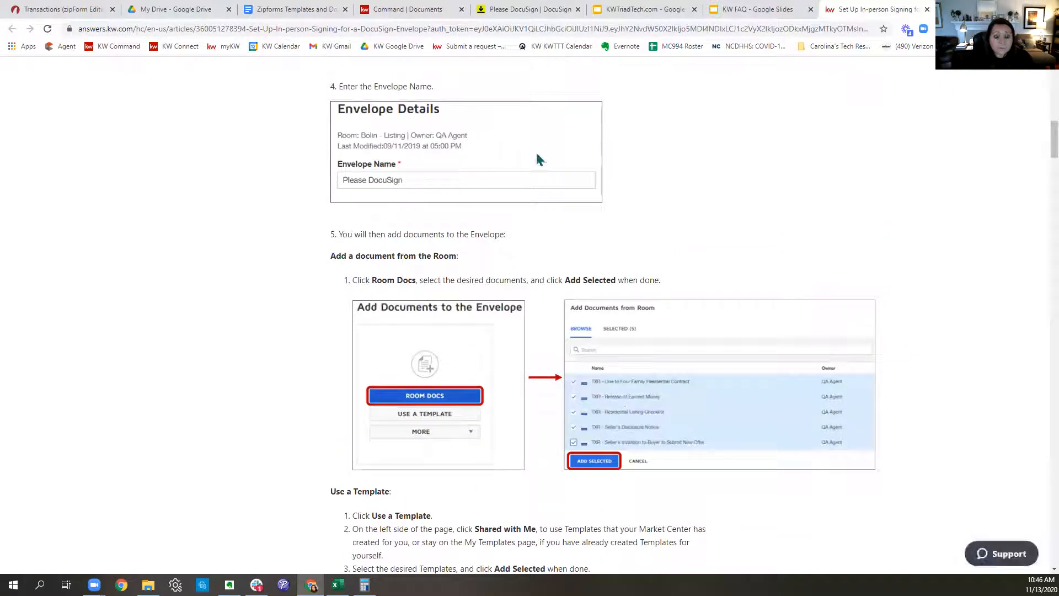
scroll(450, 309, down, 13)
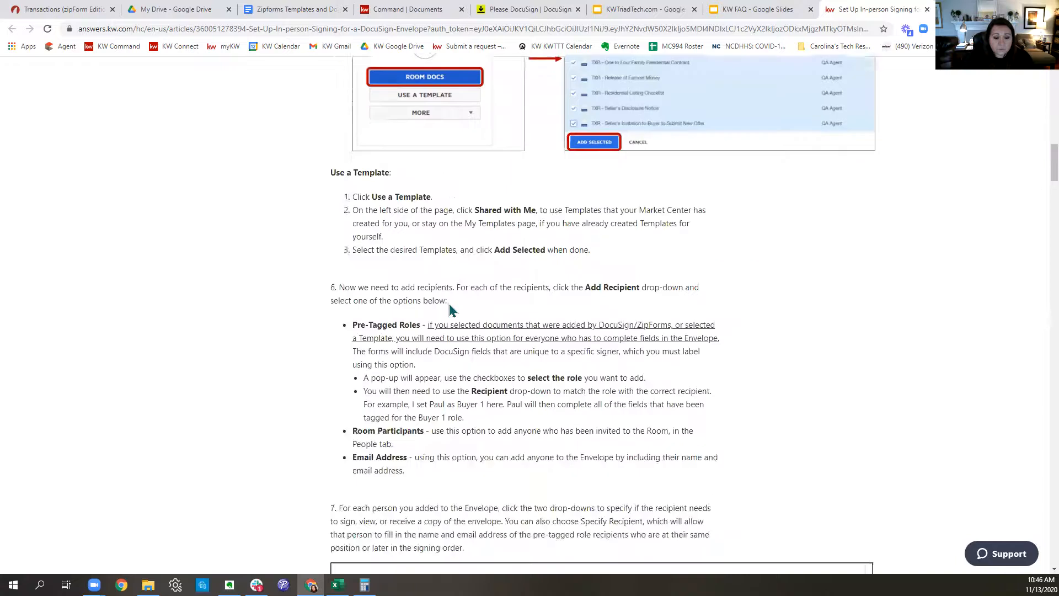
scroll(450, 307, down, 7)
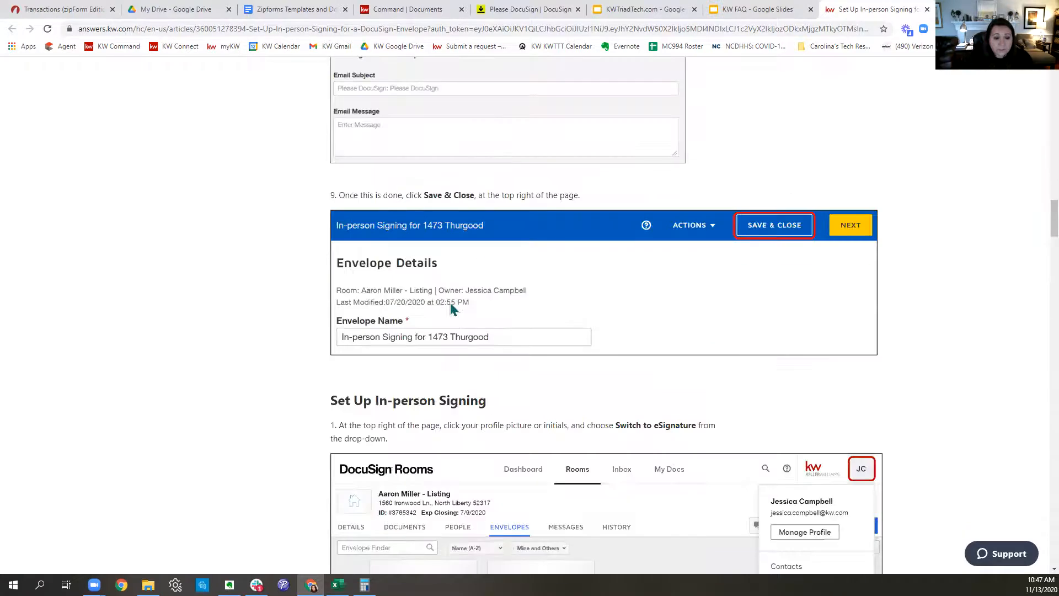
scroll(451, 307, down, 12)
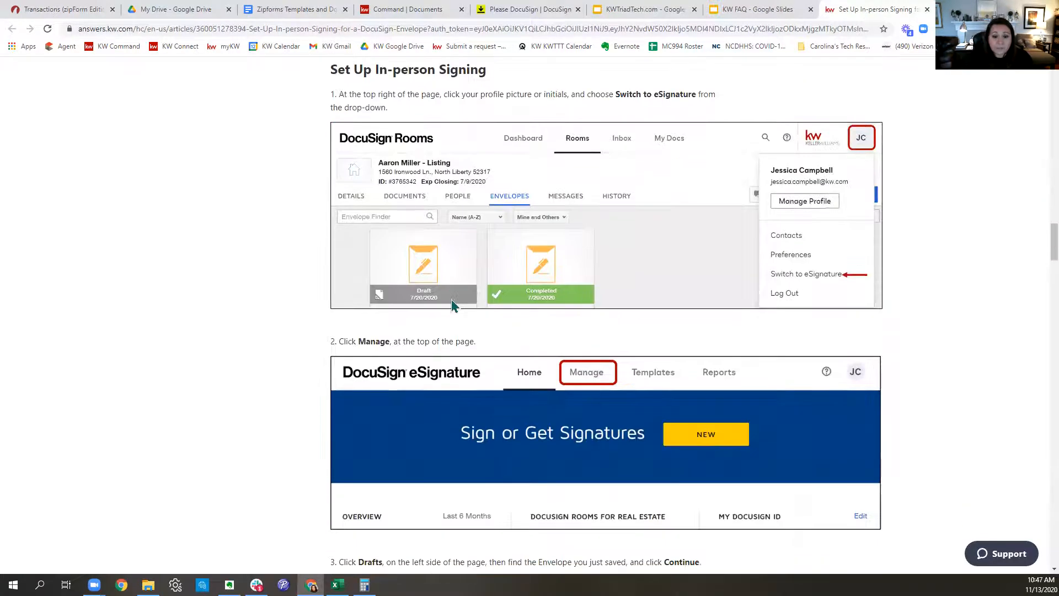
scroll(459, 293, down, 4)
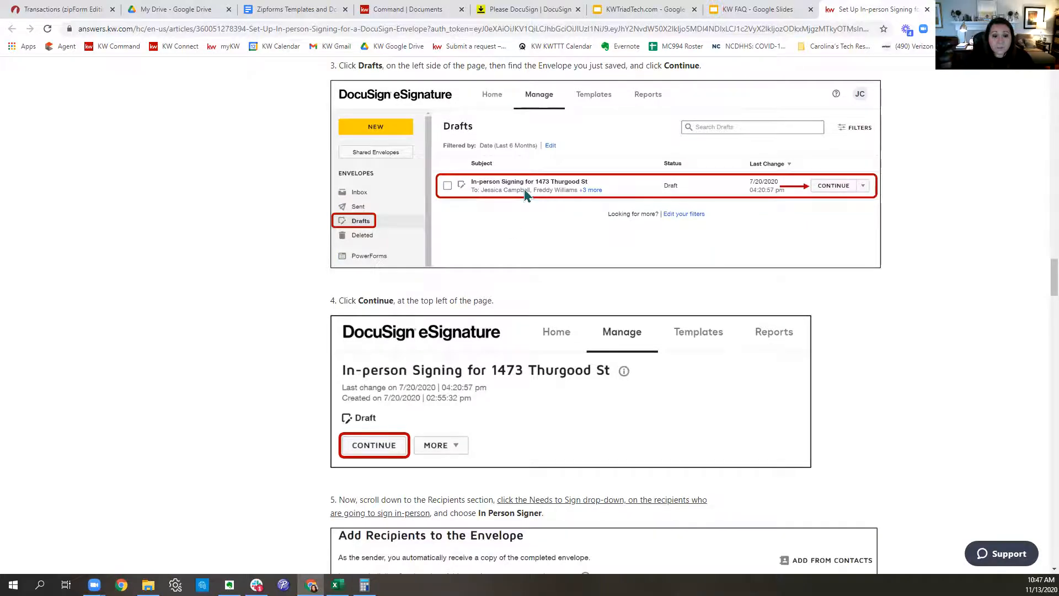
scroll(525, 194, up, 10)
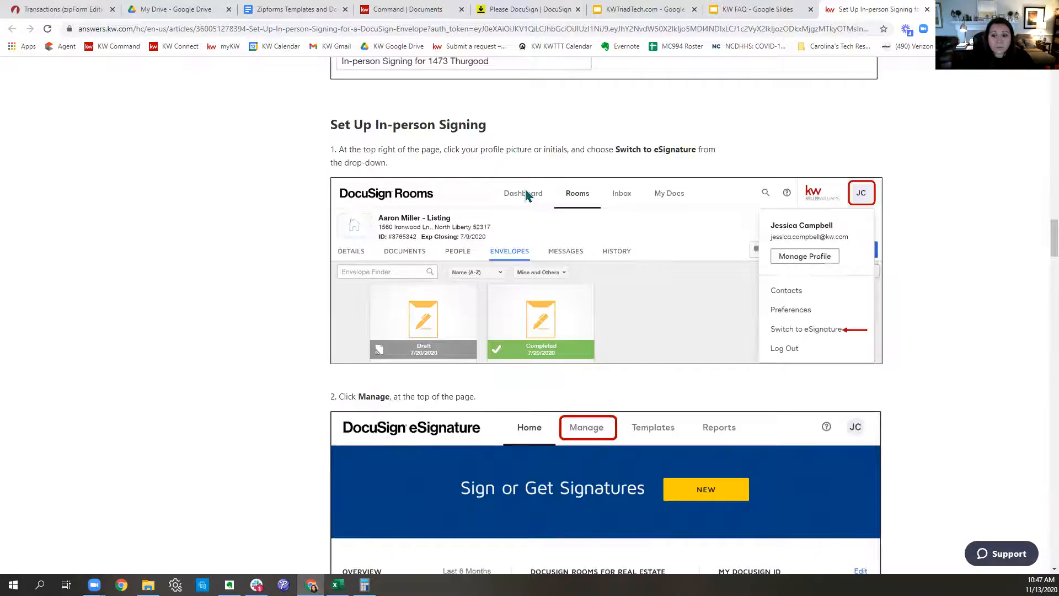
scroll(525, 195, down, 6)
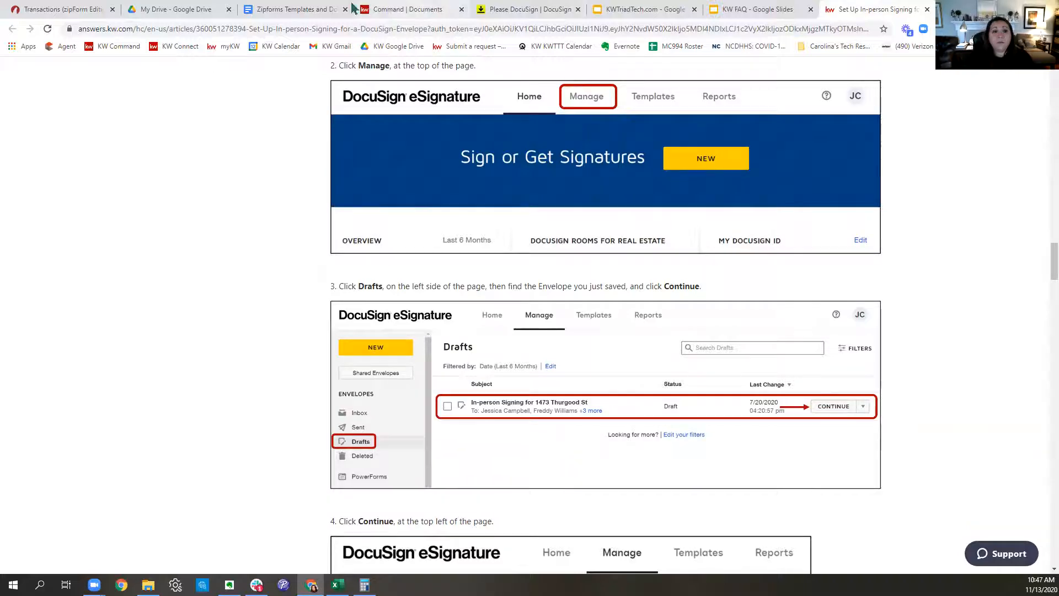
click(546, 9)
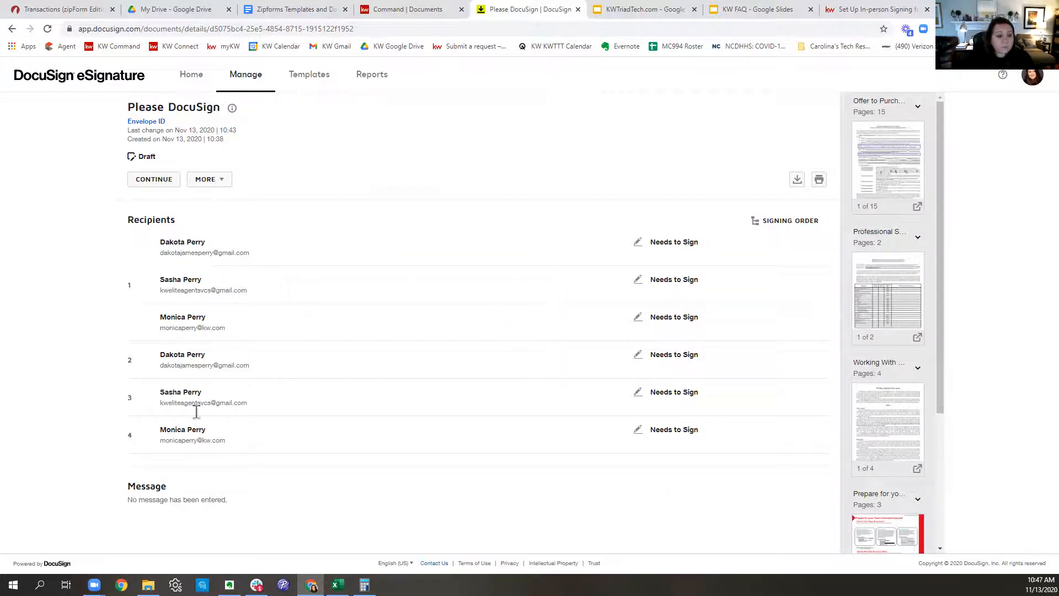
Resume editing the 'Please DocuSign' draft envelope with Continue
click(197, 182)
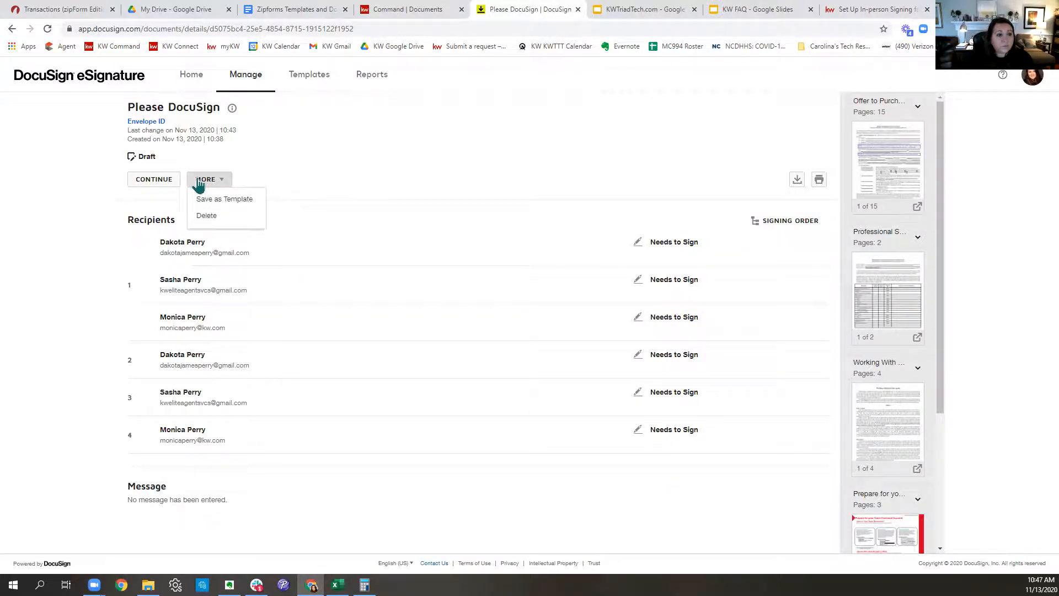
click(153, 173)
click(153, 179)
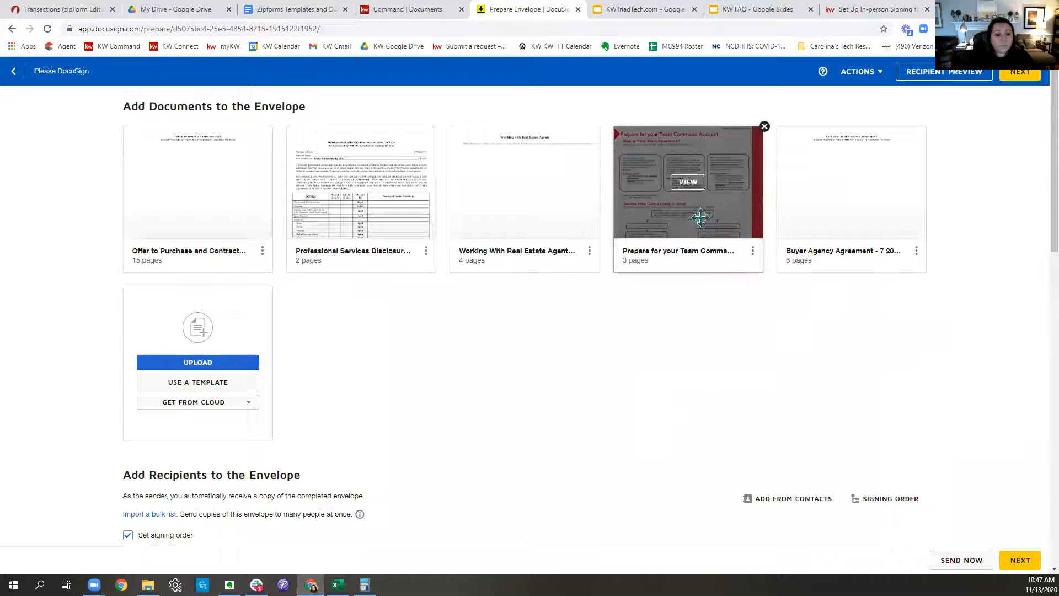
Make buyer one and buyer two In Person Signers
scroll(740, 231, down, 6)
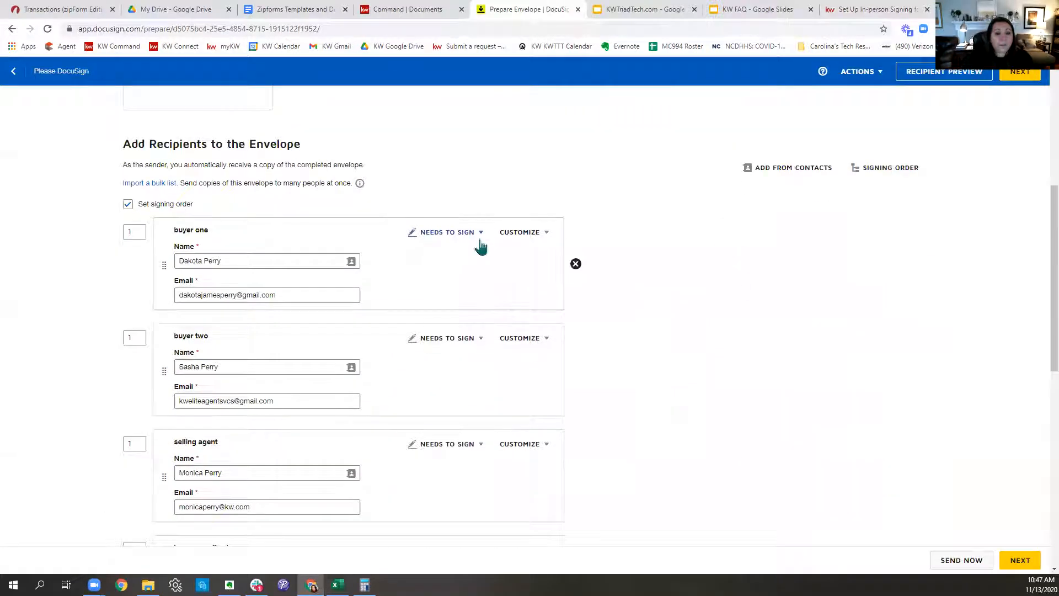
click(480, 244)
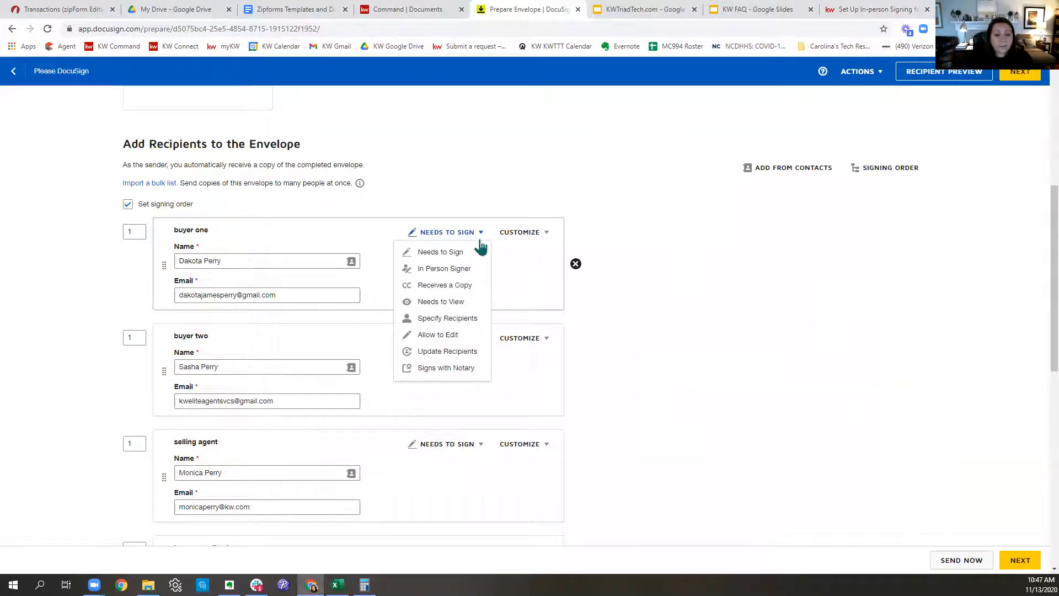
click(461, 270)
click(460, 380)
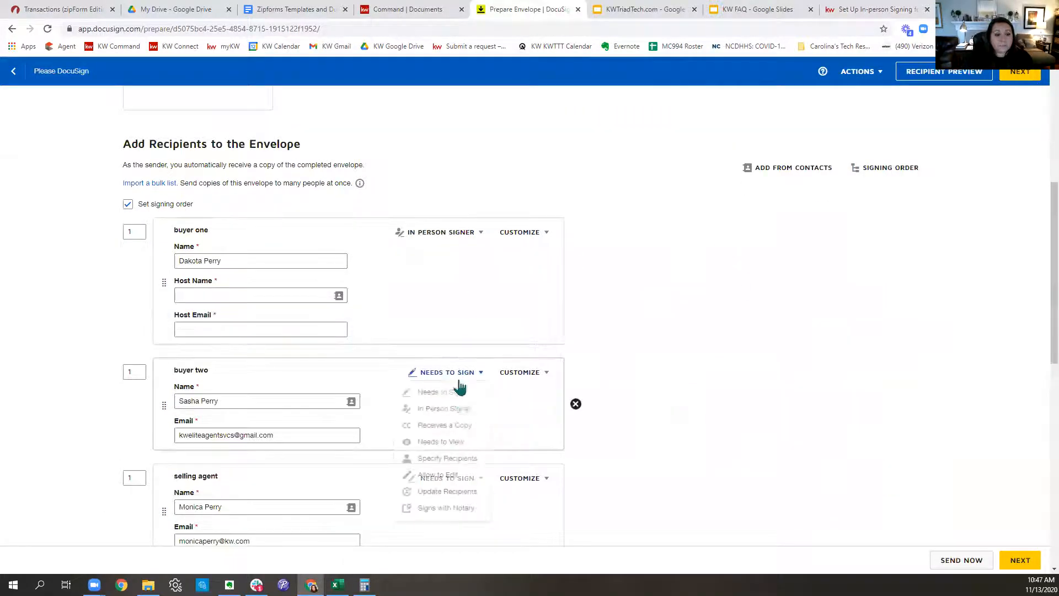
click(451, 408)
Make the selling agent and buyer or seller 1 In Person Signers, dismissing the host-name warning
scroll(531, 416, down, 6)
click(461, 126)
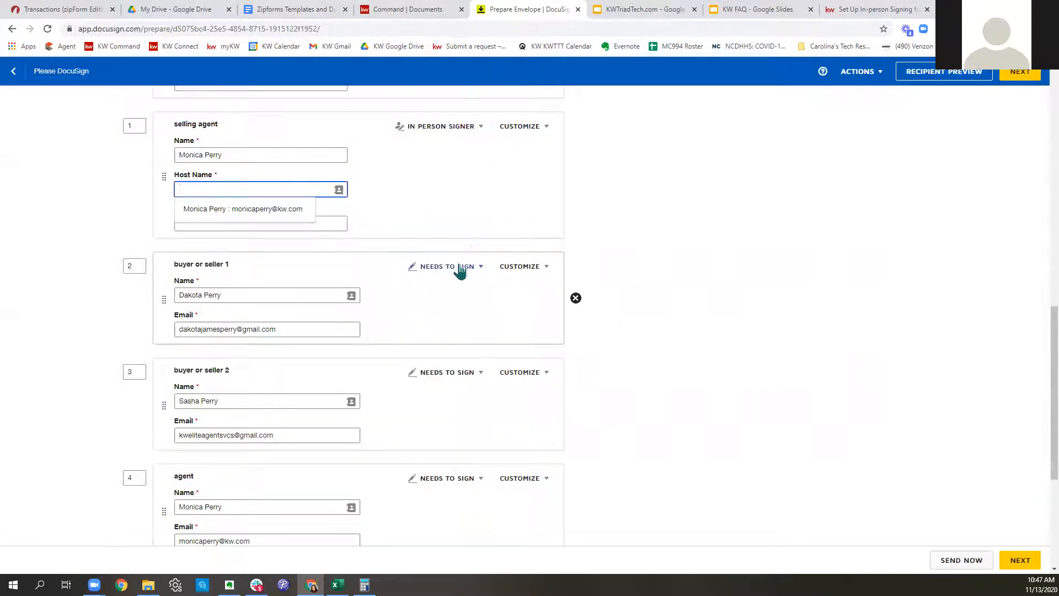
click(461, 267)
click(481, 301)
click(1020, 76)
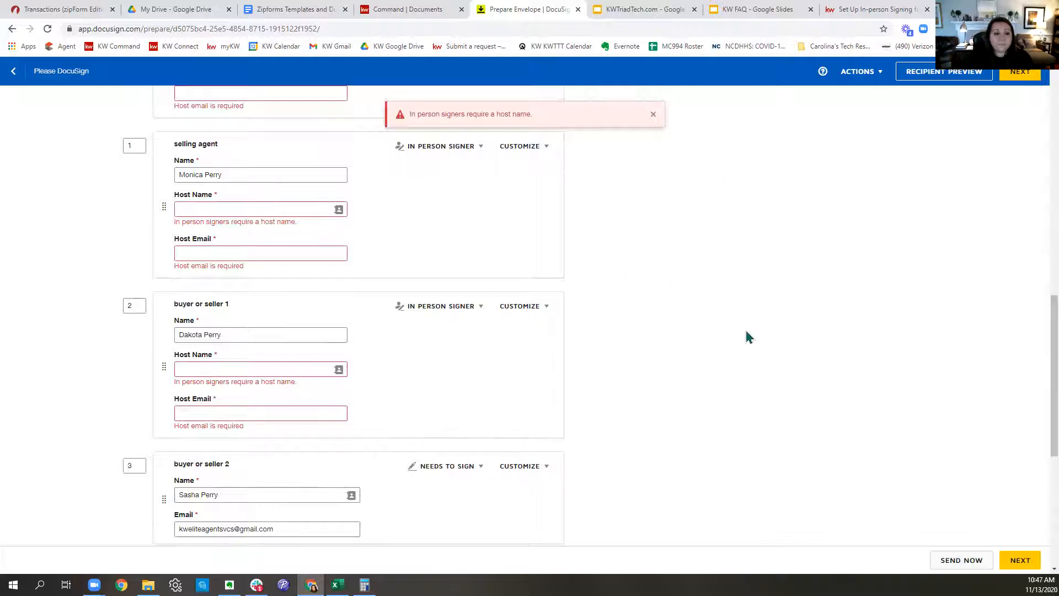
scroll(717, 419, up, 6)
scroll(419, 270, up, 7)
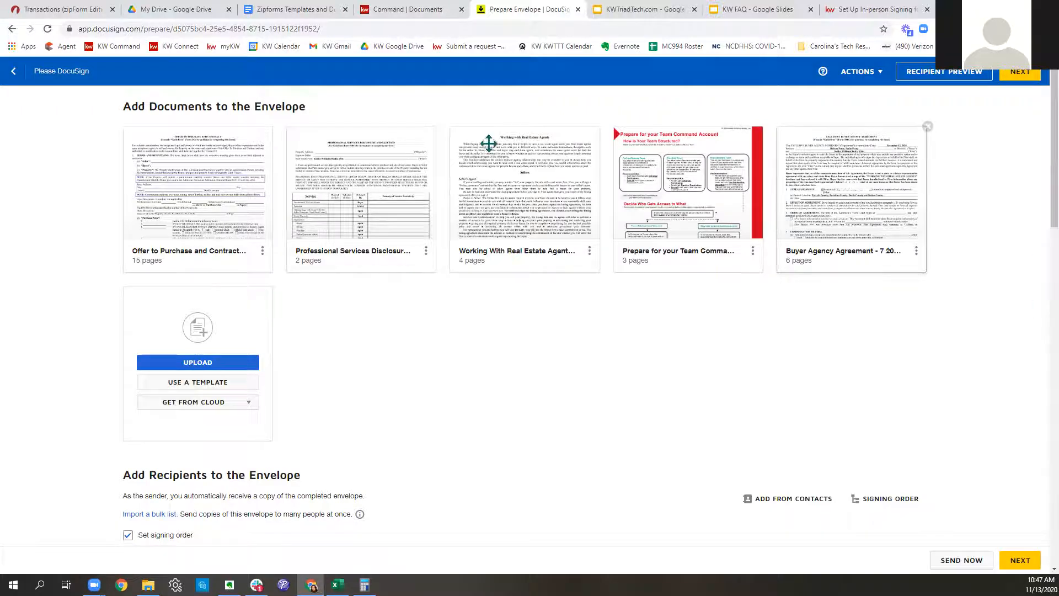
Return to the draft envelope's details and switch to DocuSign Rooms
click(19, 75)
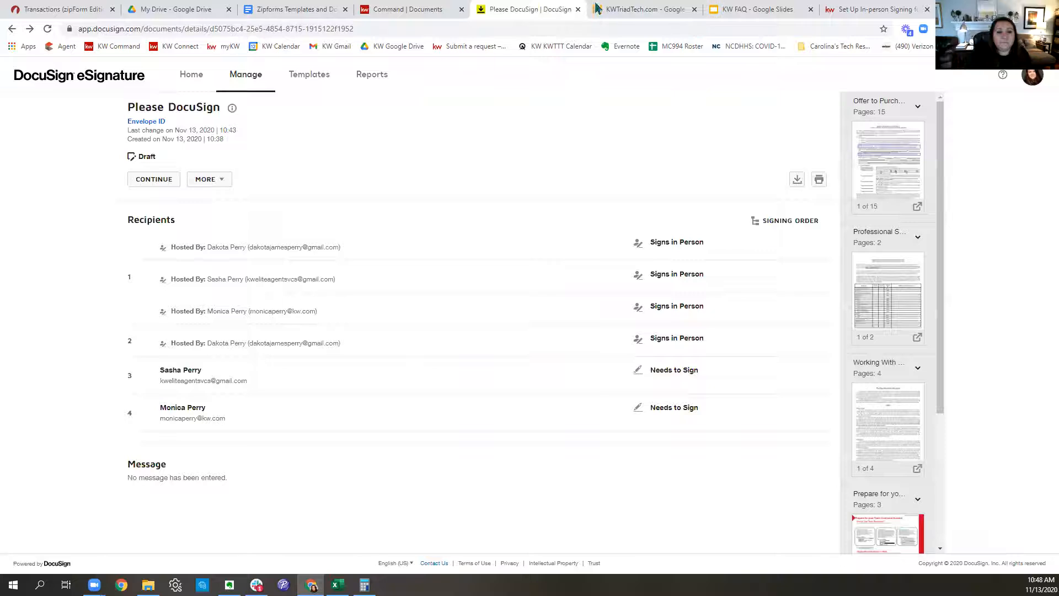
click(1033, 78)
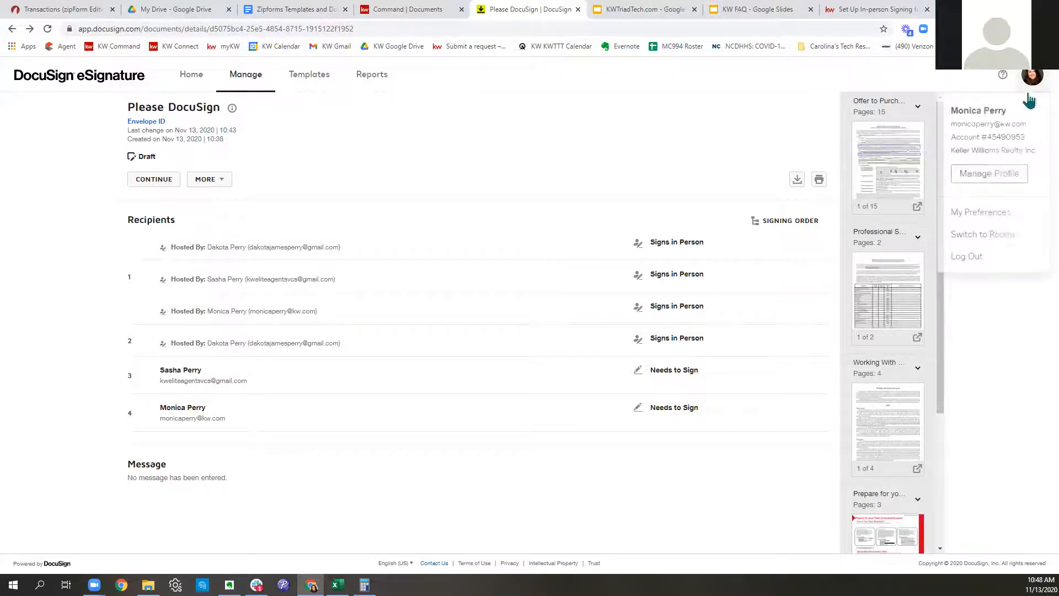
click(1001, 235)
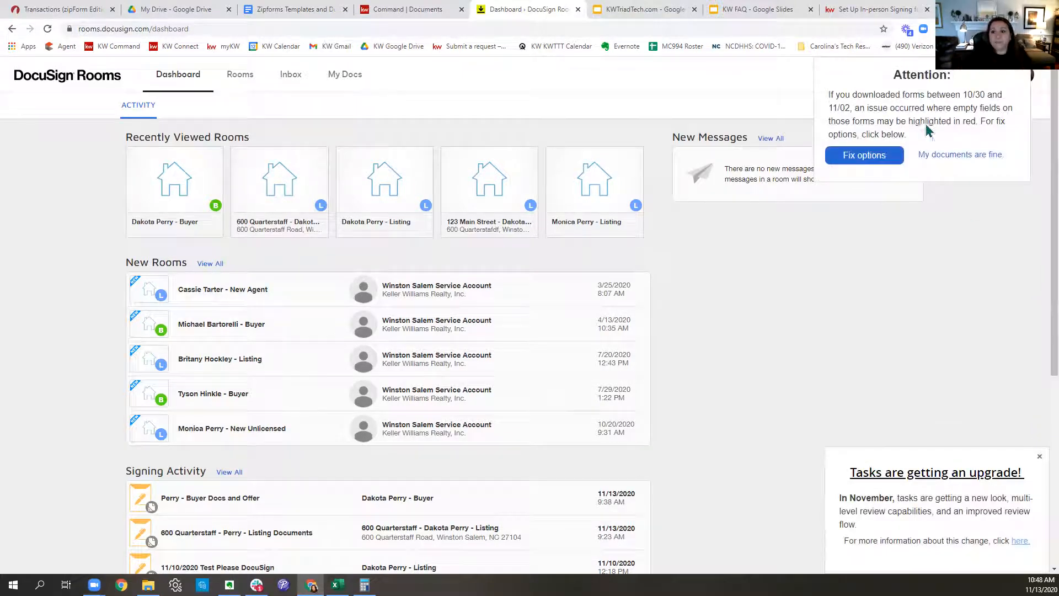
Dismiss the Attention and Tasks popups, then open the 11/13/2020 buyer room's Documents list
click(1029, 75)
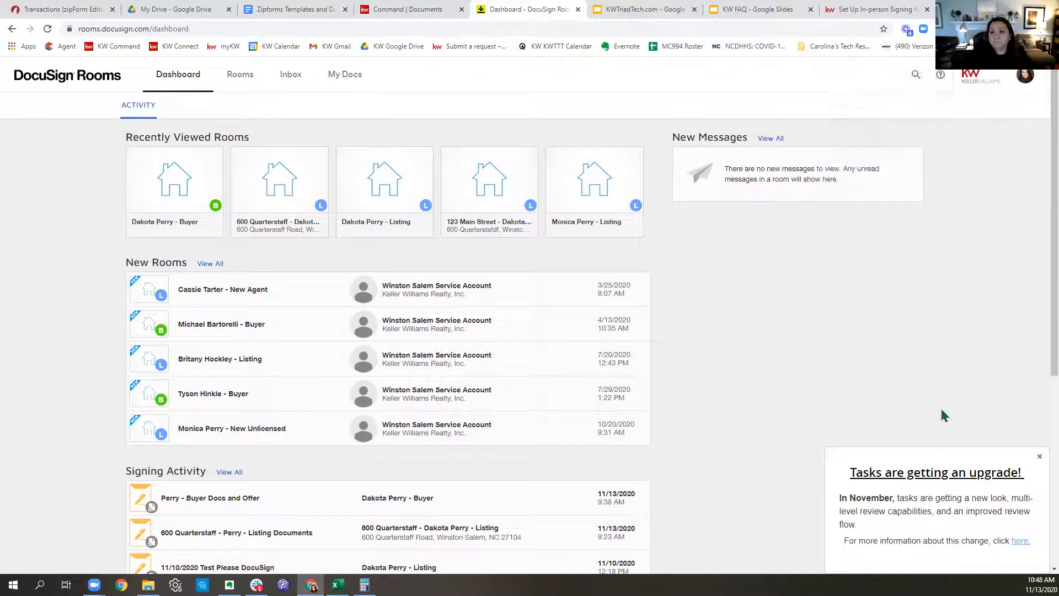
click(1040, 456)
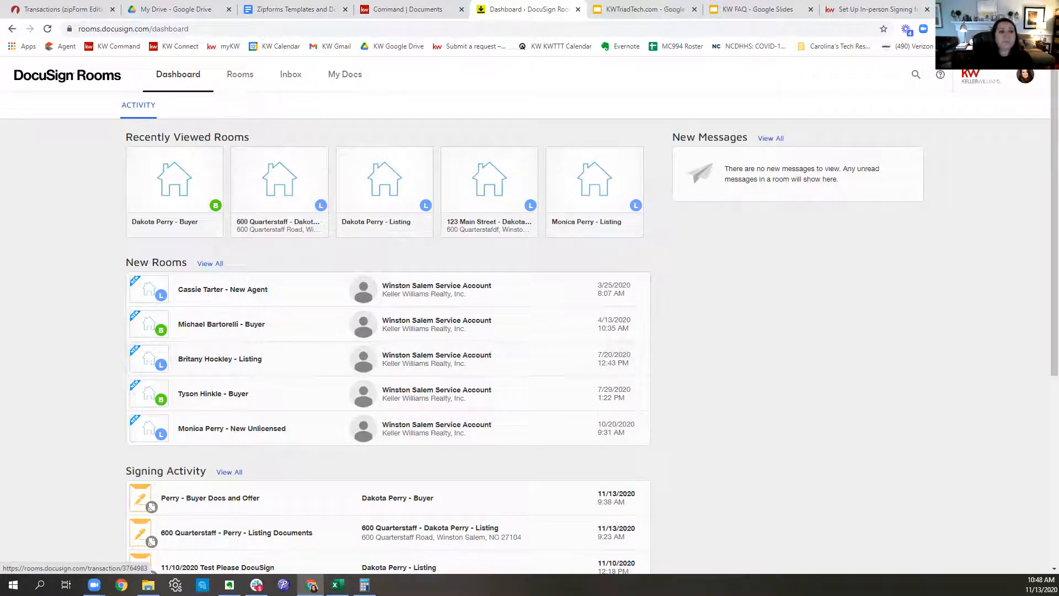
click(633, 219)
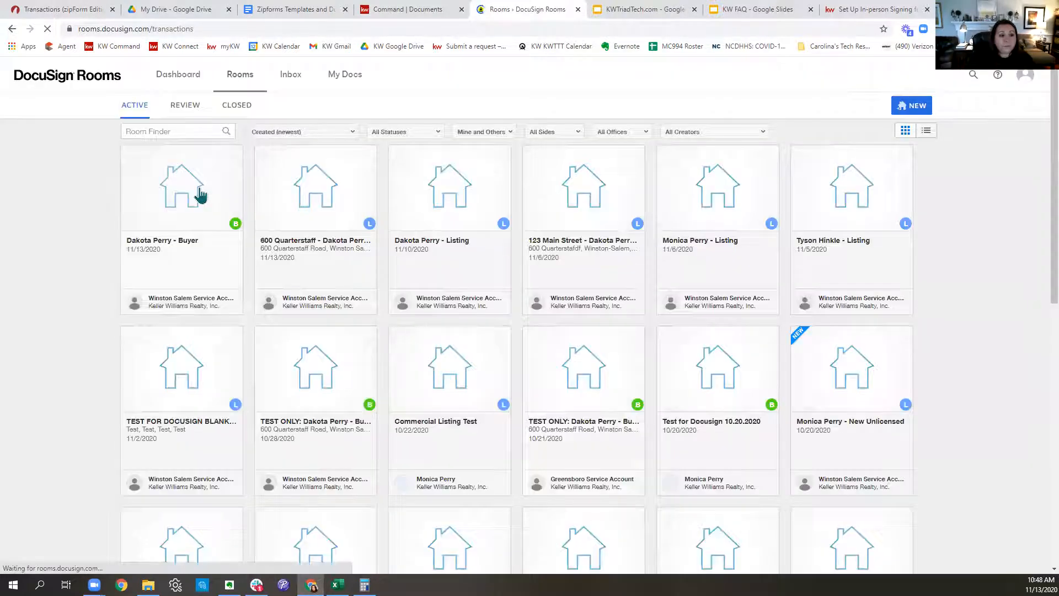
click(200, 195)
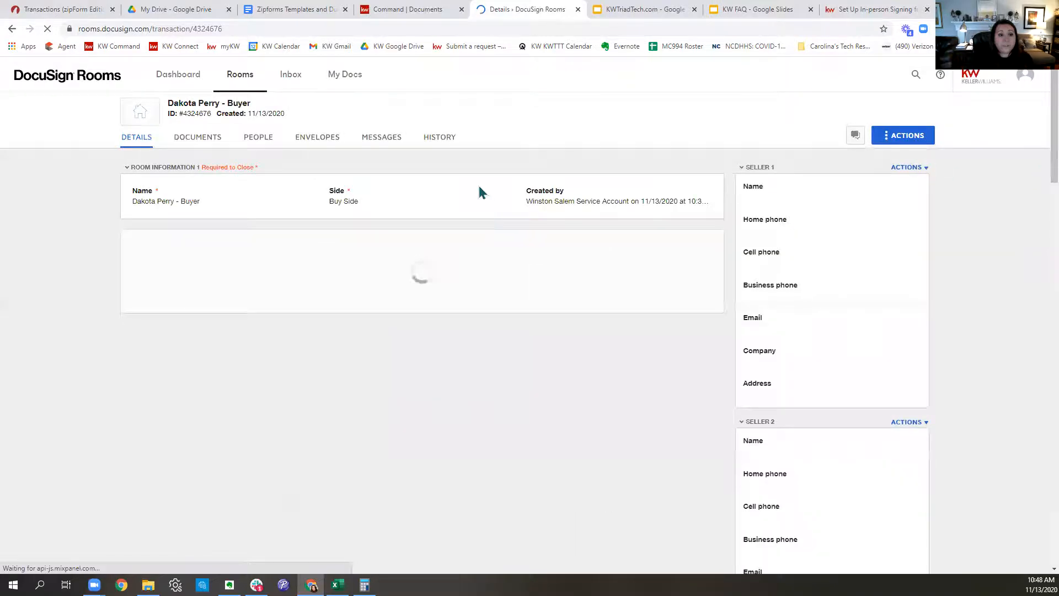
click(205, 137)
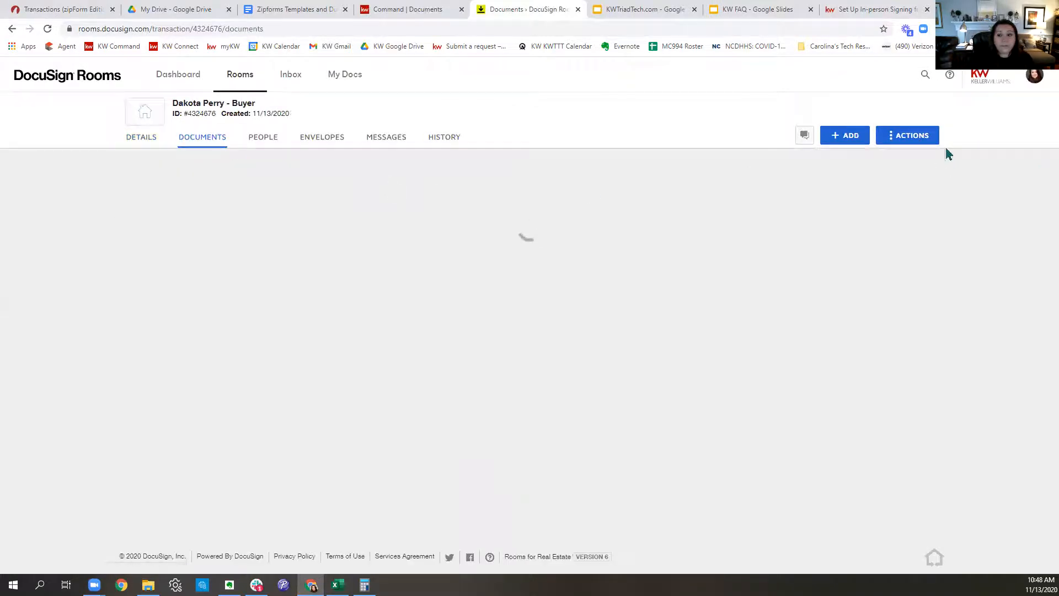
click(856, 137)
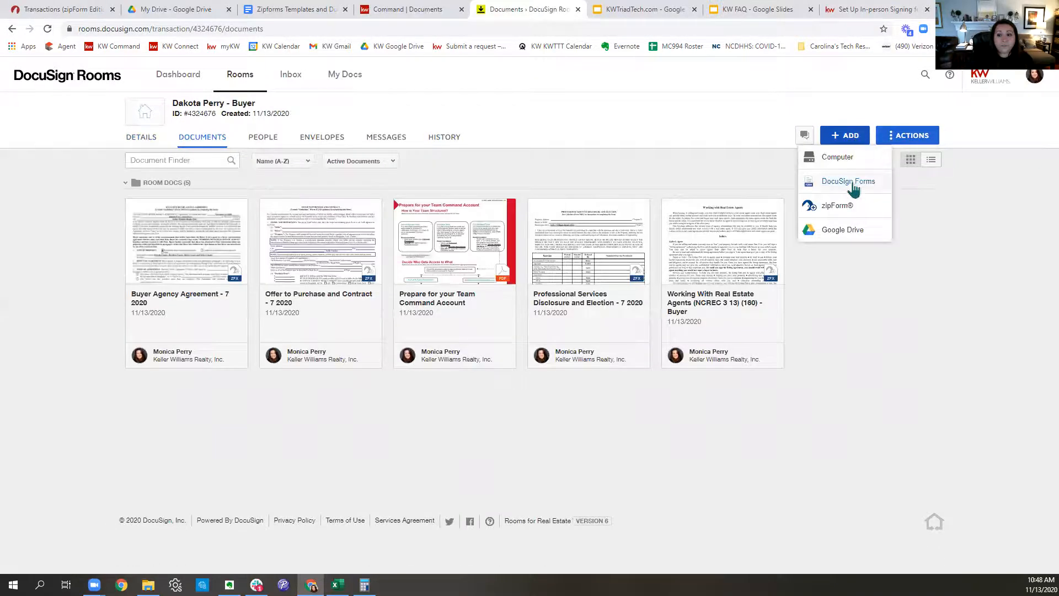
click(852, 182)
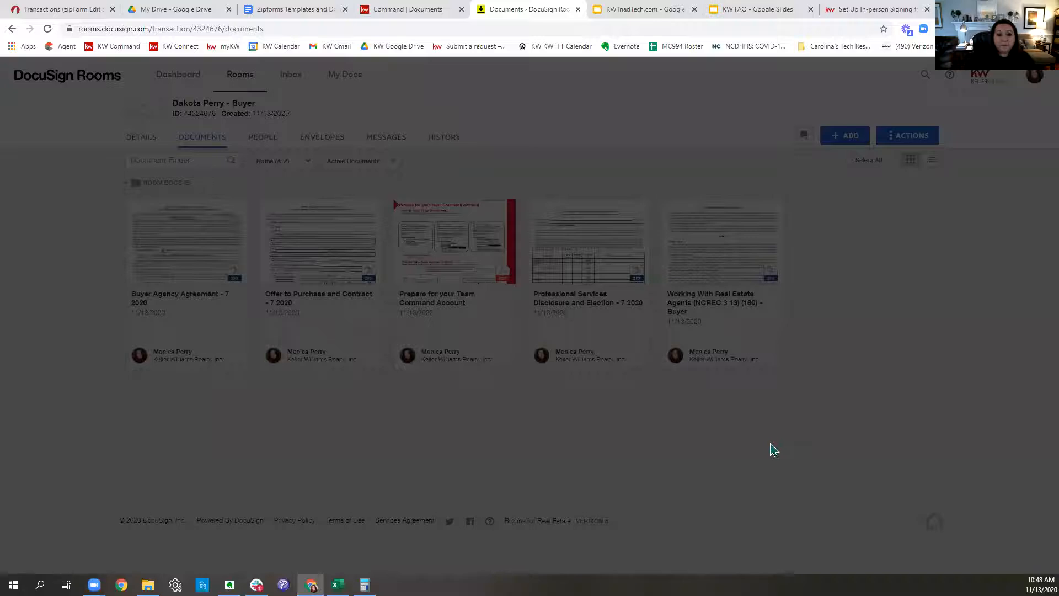
click(492, 118)
click(483, 150)
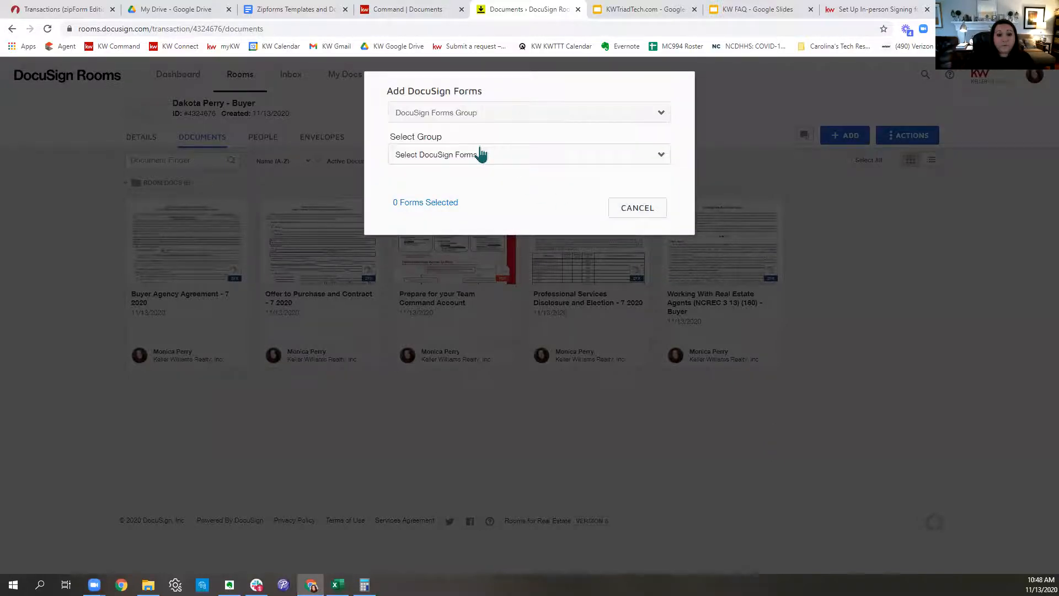
click(481, 155)
click(458, 246)
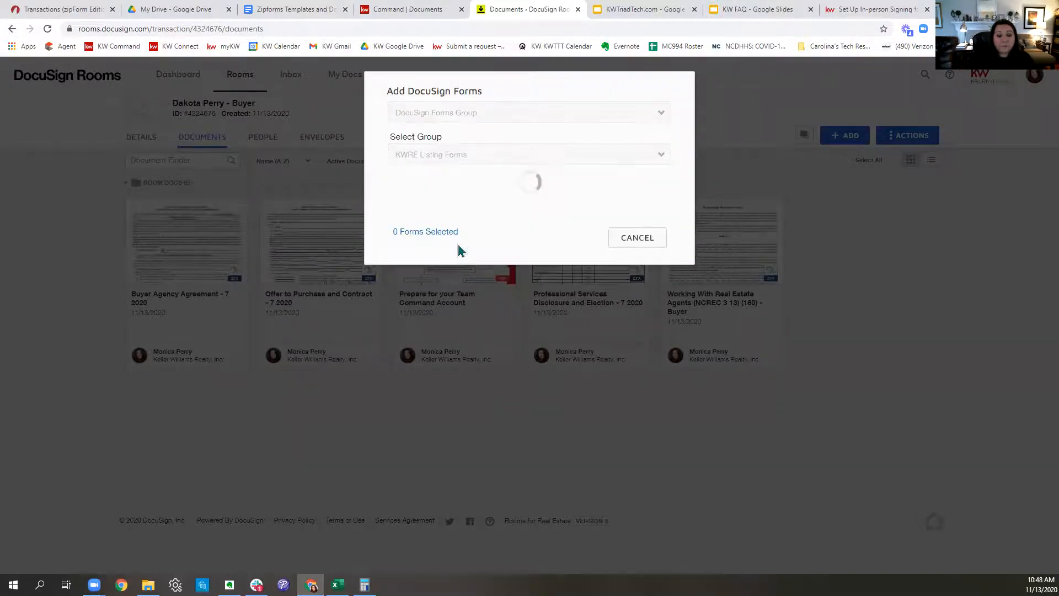
click(524, 156)
click(451, 228)
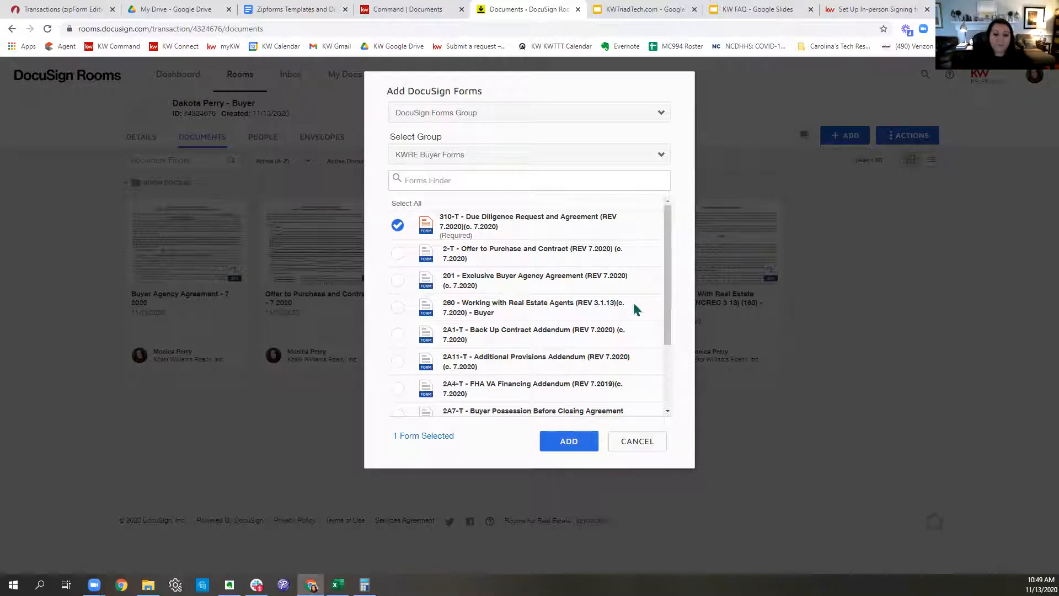
click(643, 444)
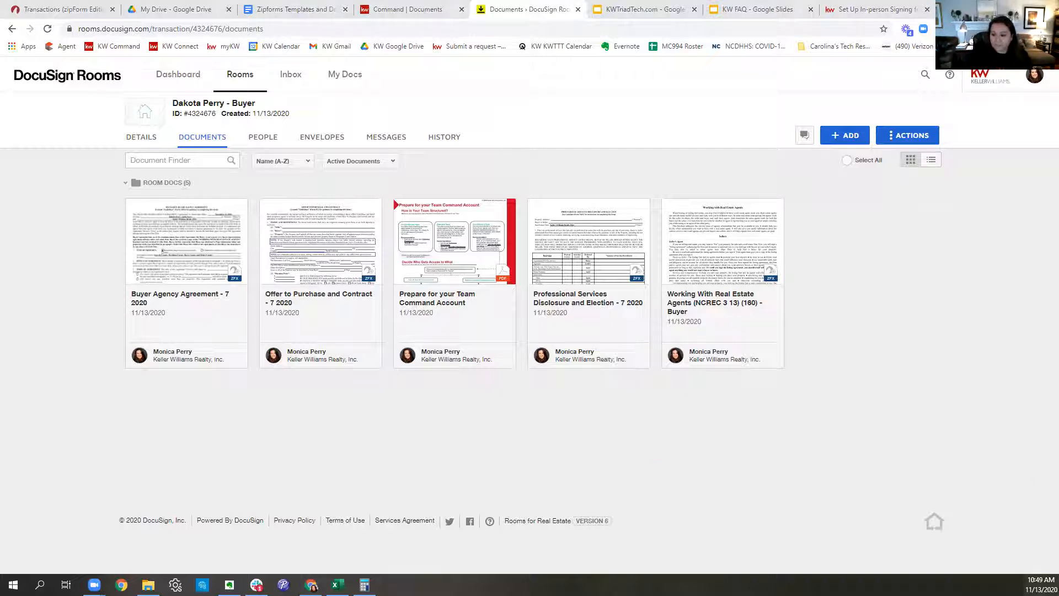
Check December 2020 on the taskbar calendar, then switch to the KWTriadTech.com tab
click(1034, 584)
click(1039, 377)
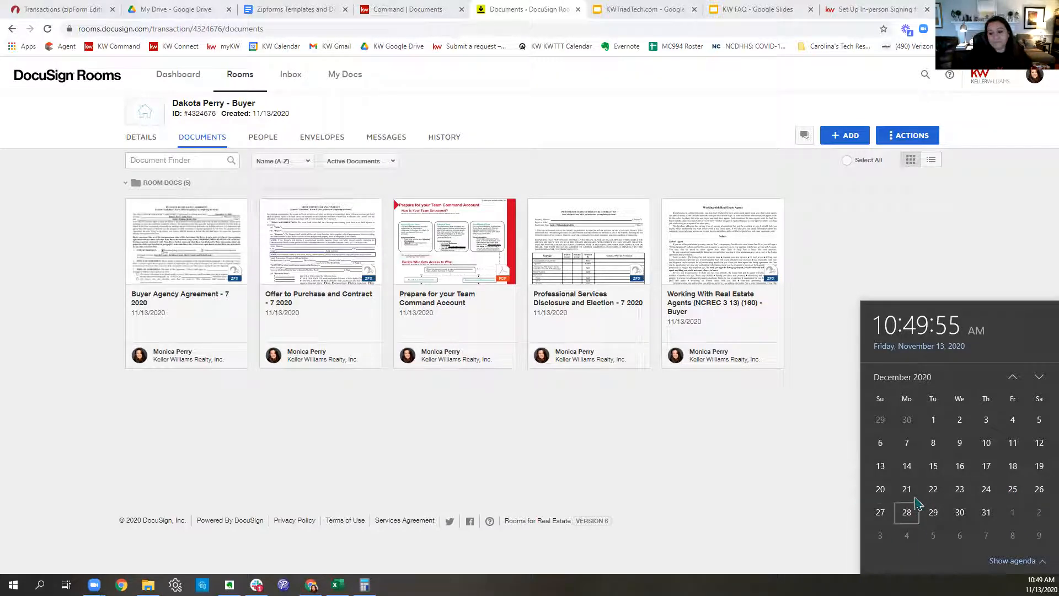
click(622, 429)
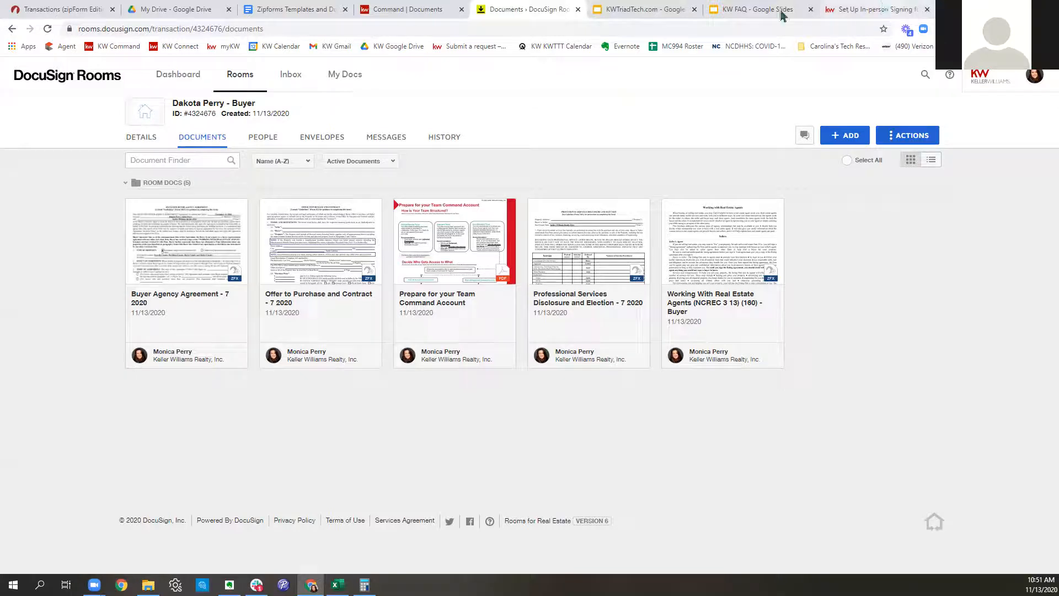
click(639, 10)
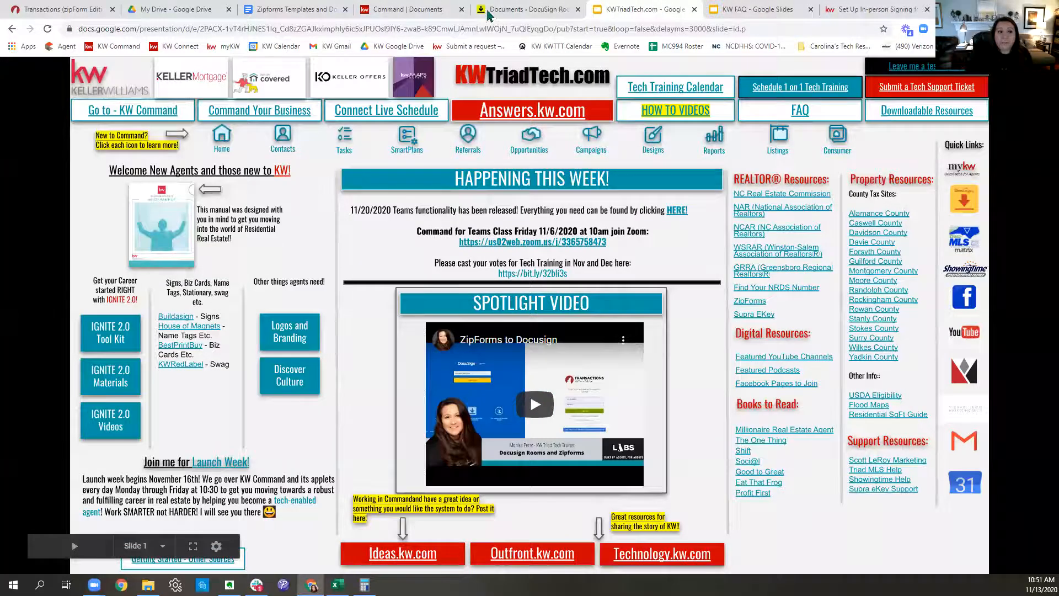
click(801, 88)
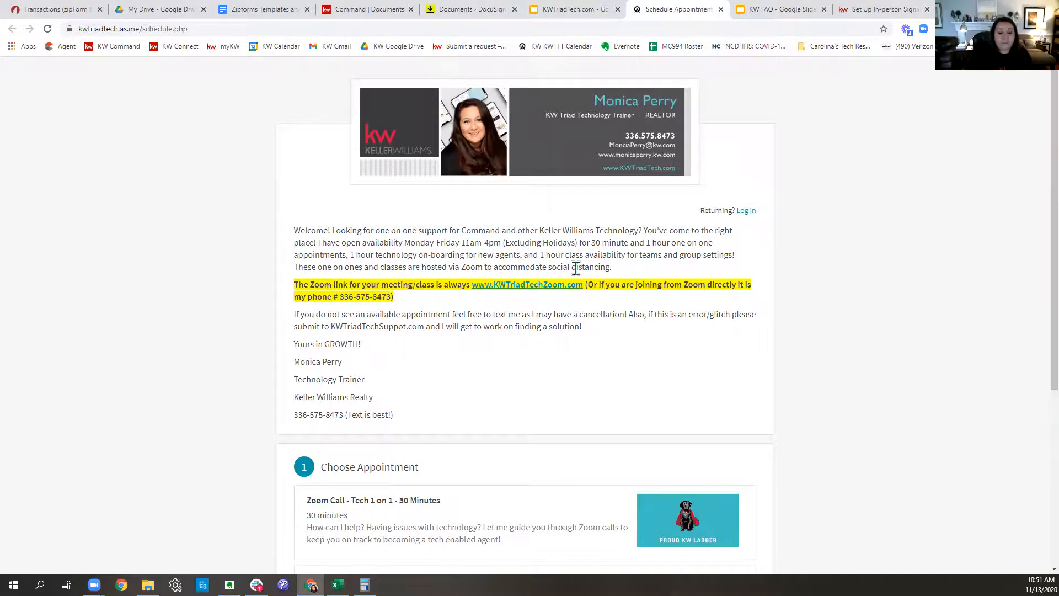
scroll(575, 268, down, 5)
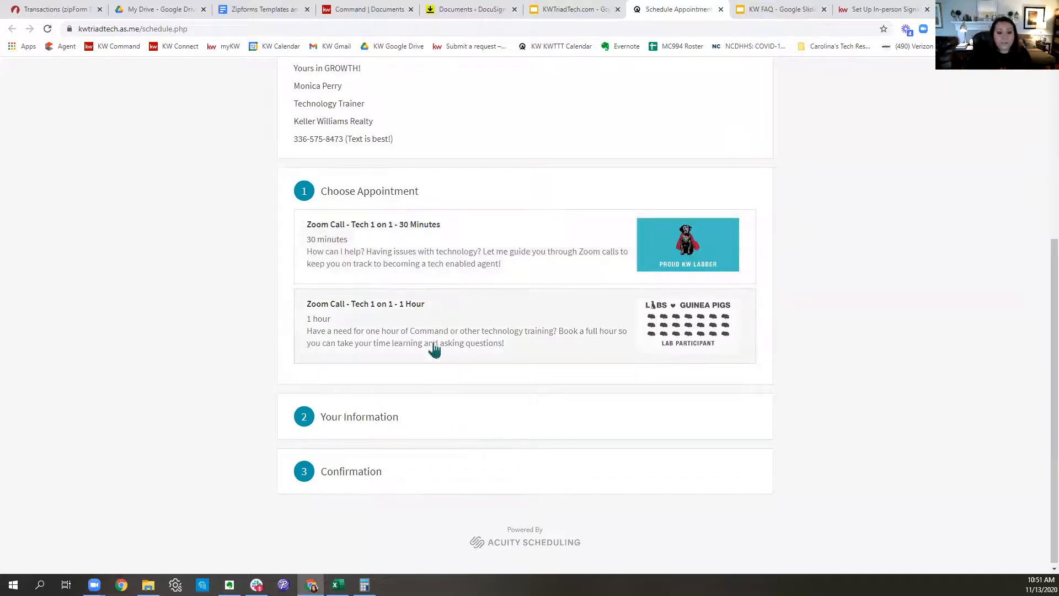
click(425, 230)
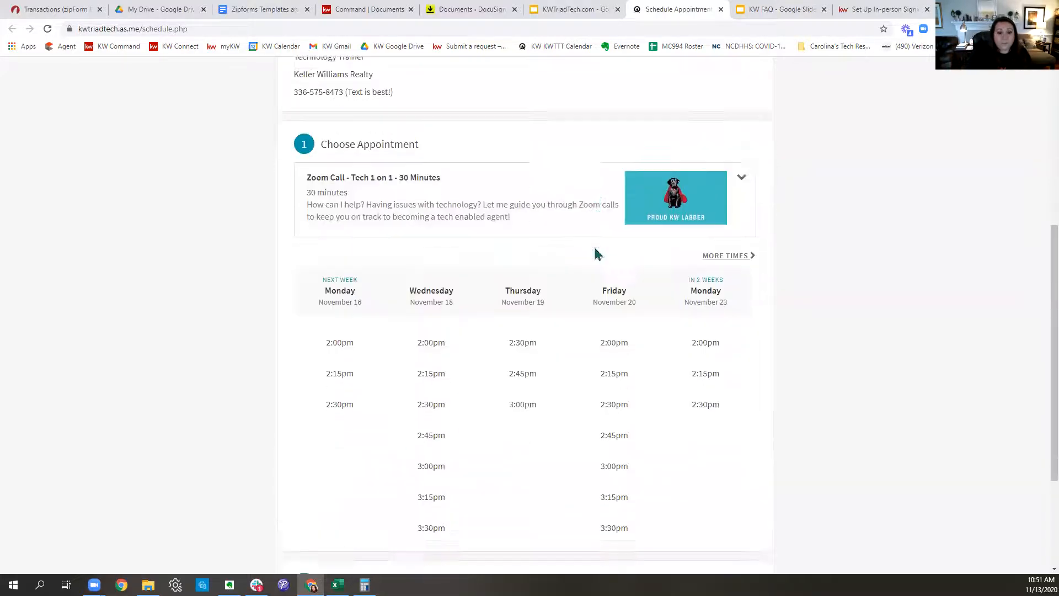
scroll(595, 253, down, 4)
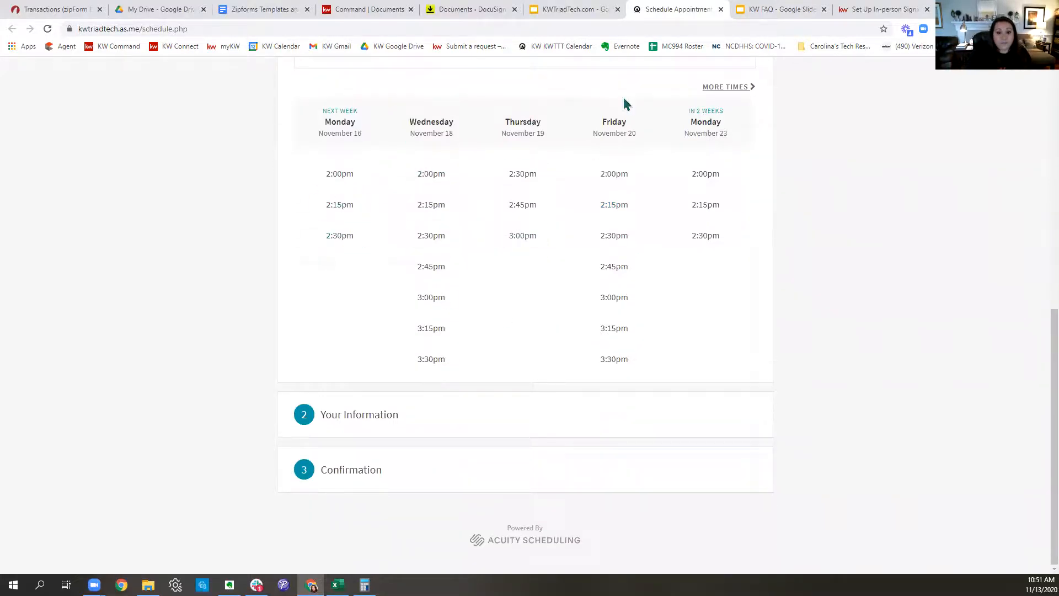
scroll(626, 371, up, 2)
scroll(626, 370, up, 2)
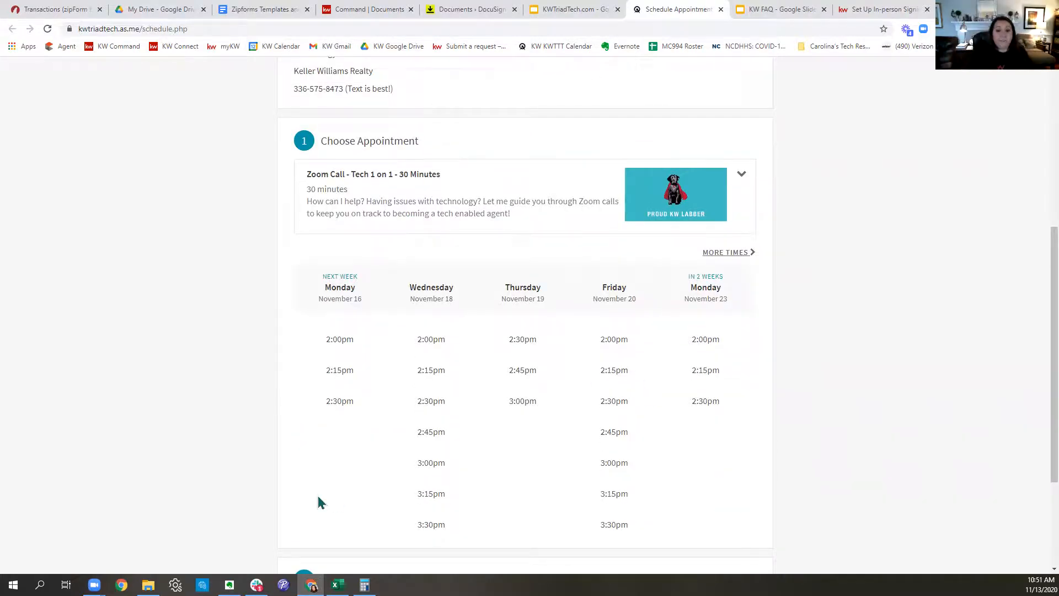
scroll(430, 466, up, 6)
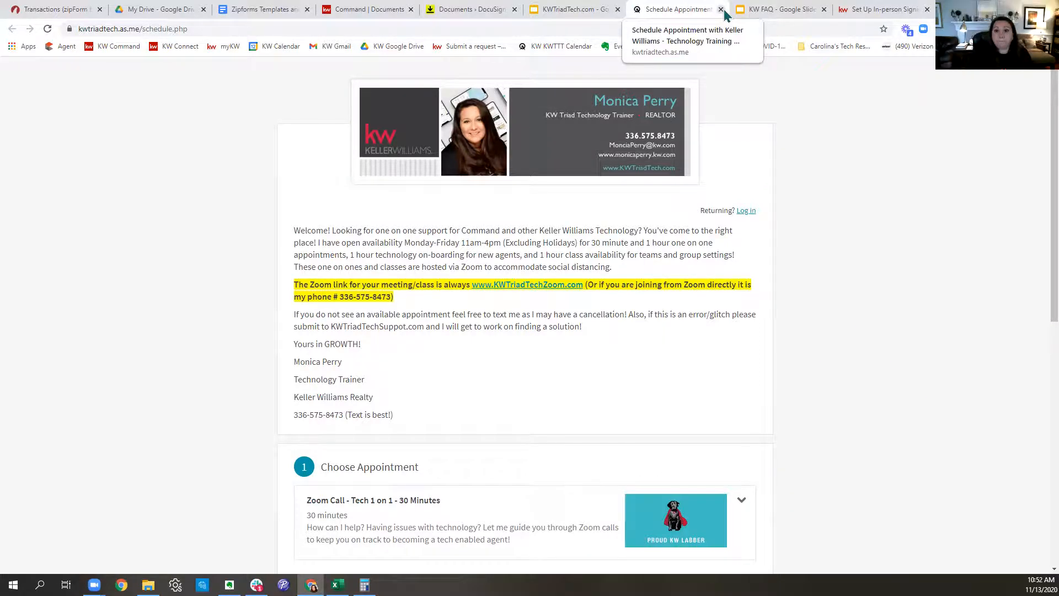
click(720, 10)
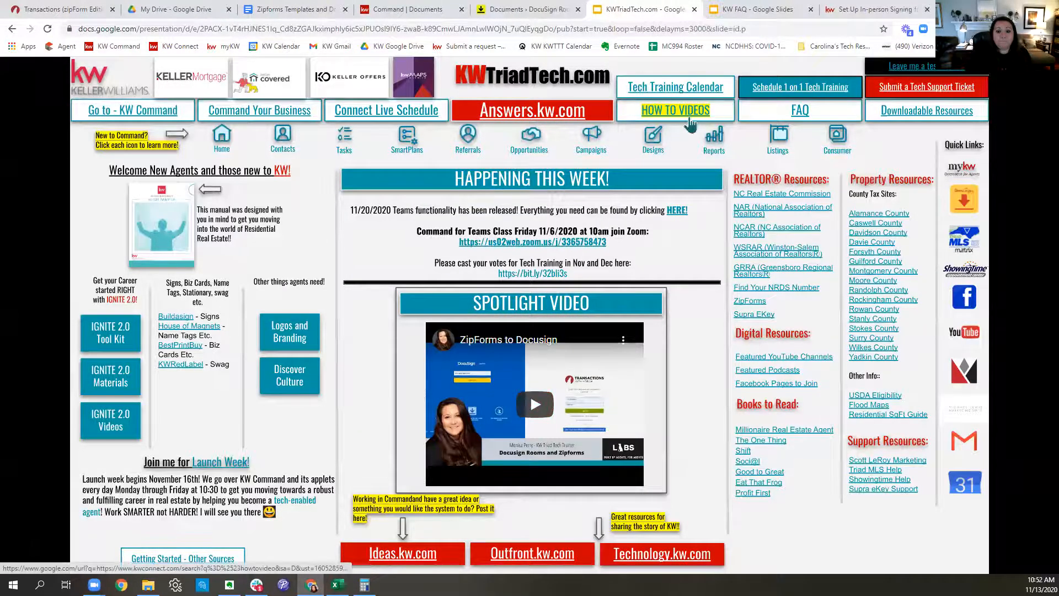